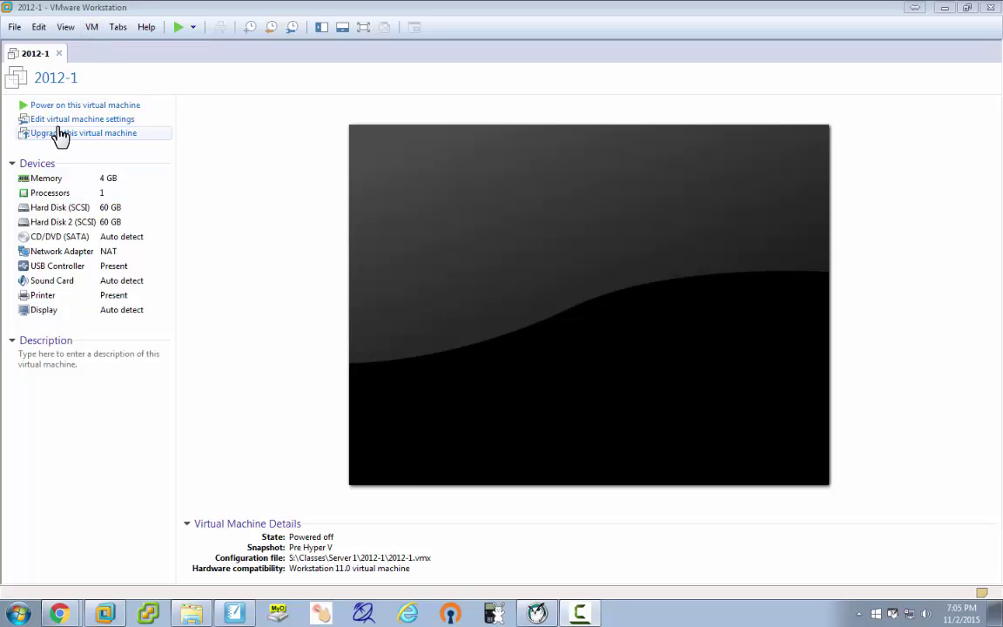
In the 2012-1 VM's Processors settings, enable VT-x/EPT and CPU performance counter virtualization.
left_click(50, 183)
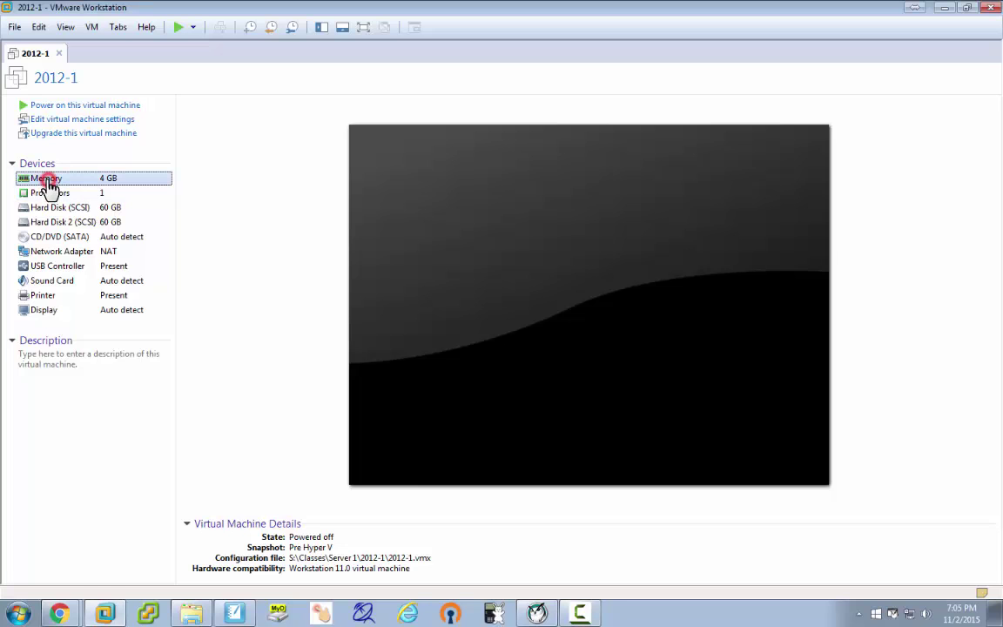
double_click(50, 186)
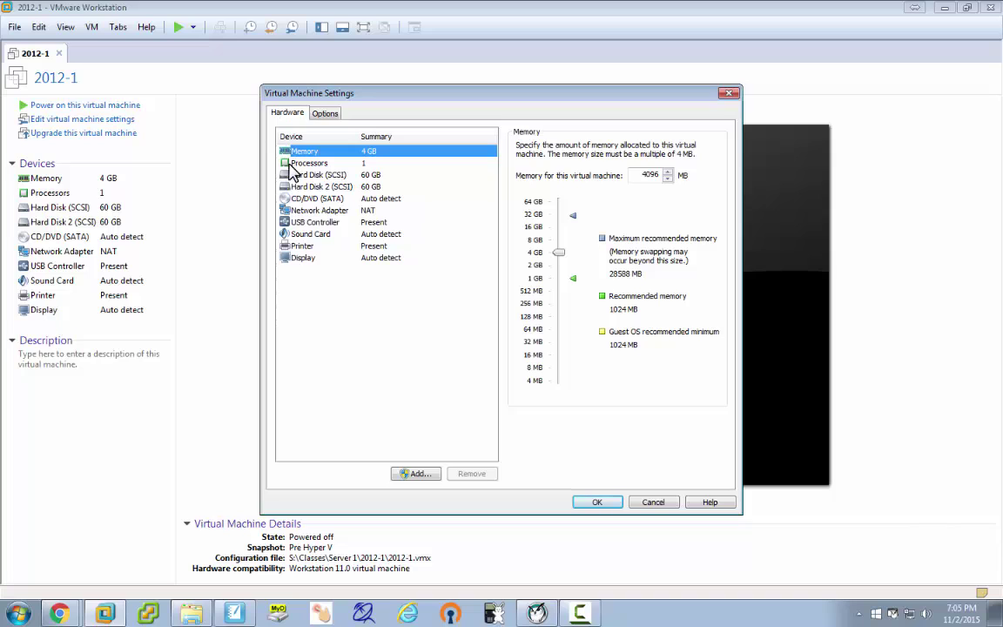
left_click(296, 164)
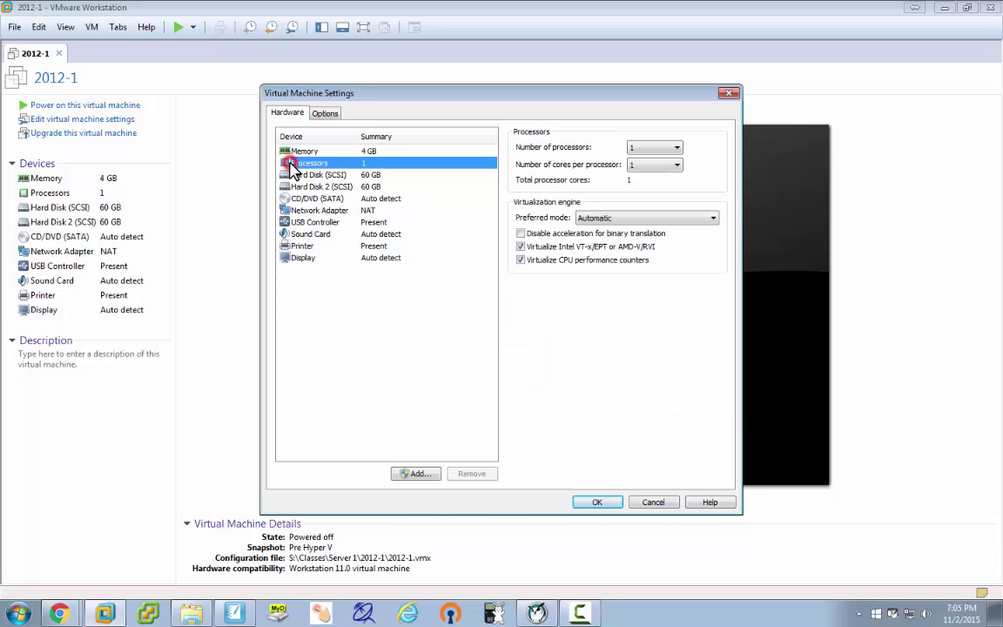
left_click(521, 246)
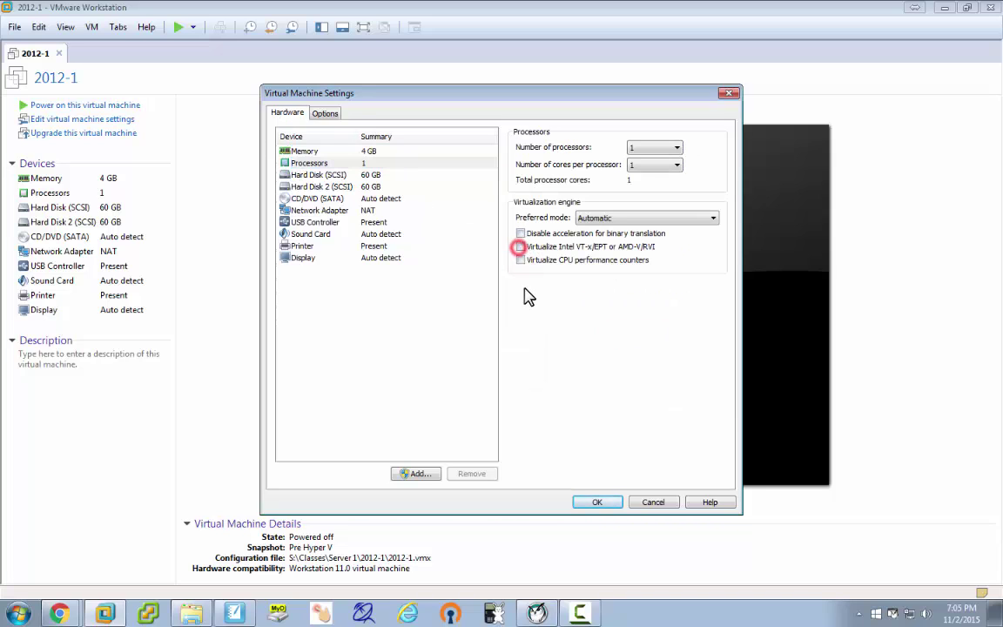
left_click(521, 246)
left_click(521, 259)
On the Options page, keep the guest version as Hyper-V (unsupported) and save the settings.
left_click(328, 119)
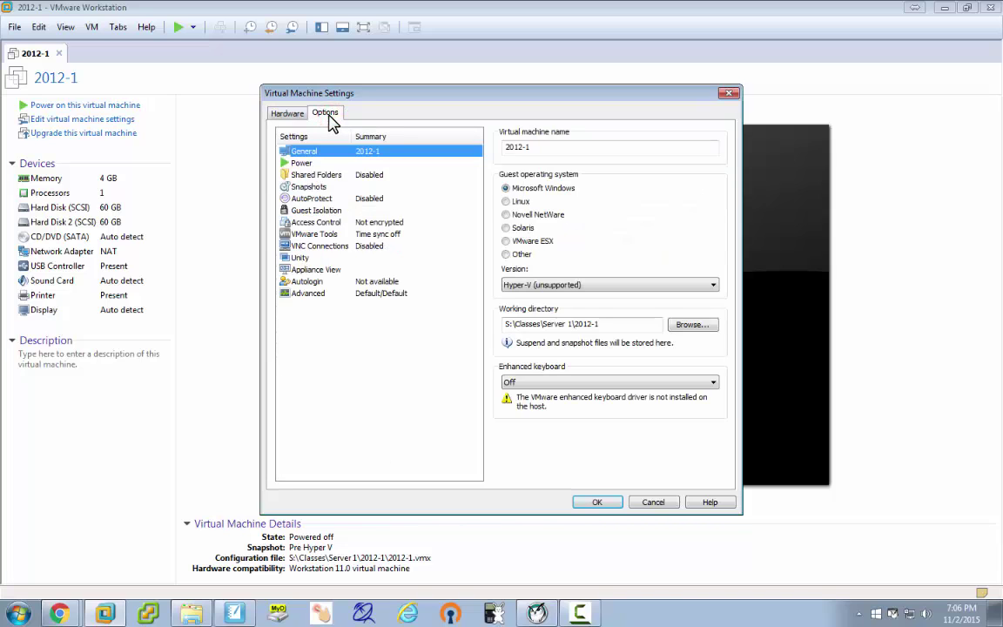
left_click(564, 286)
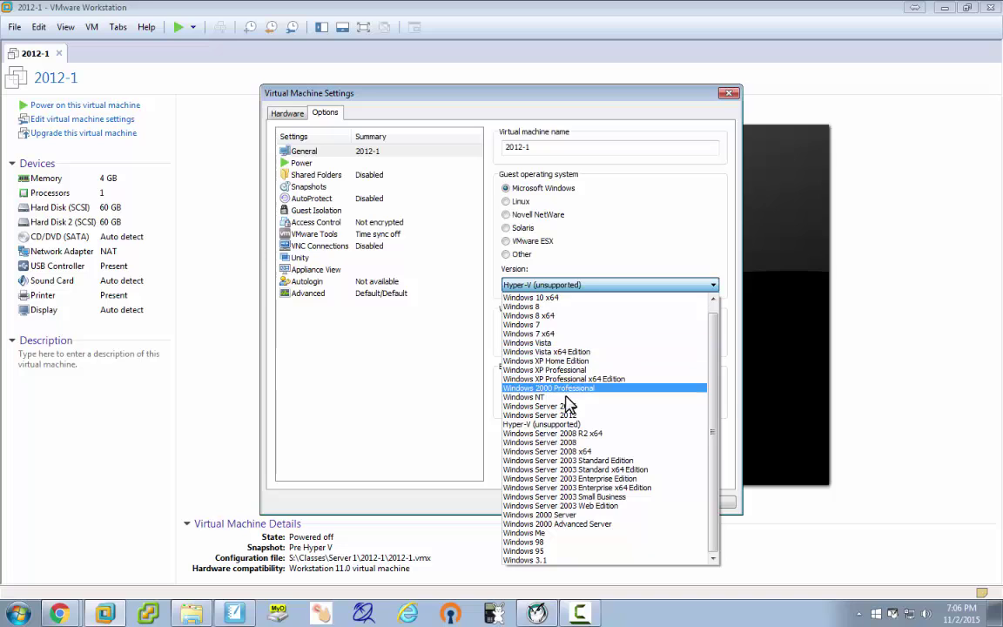
left_click(570, 416)
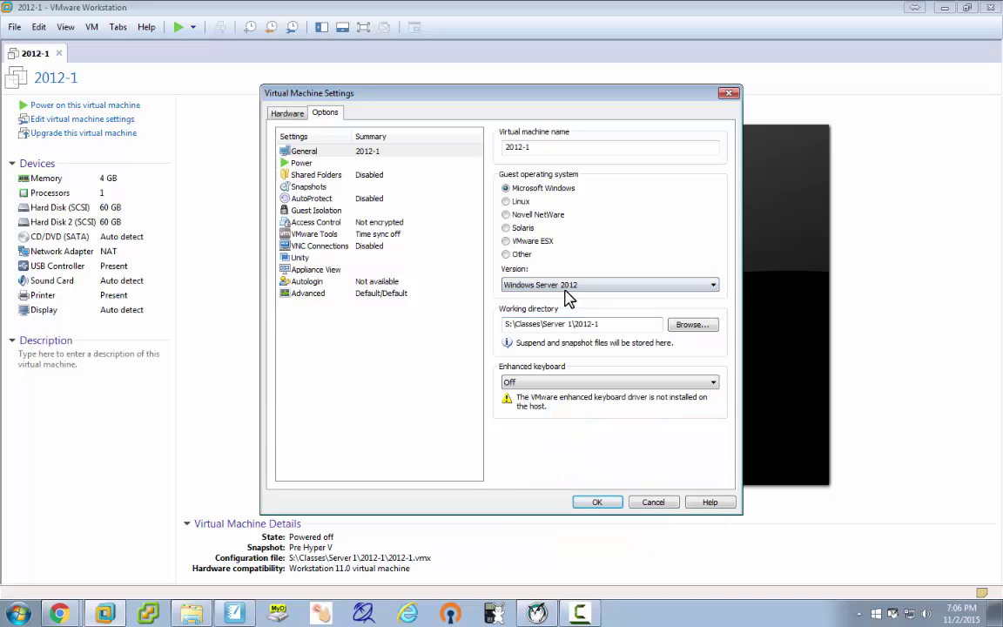
left_click(564, 286)
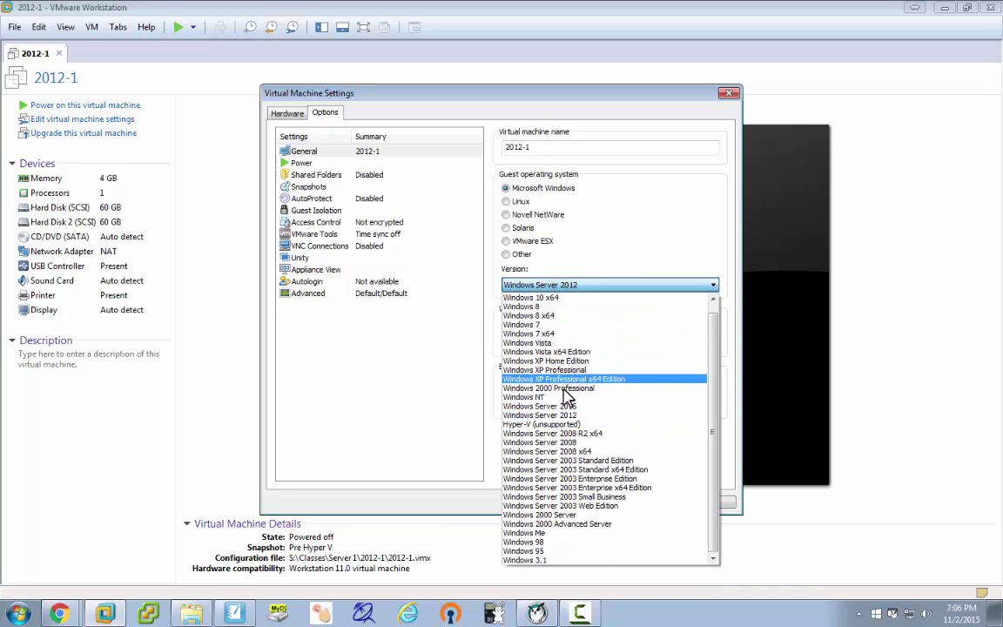
left_click(564, 425)
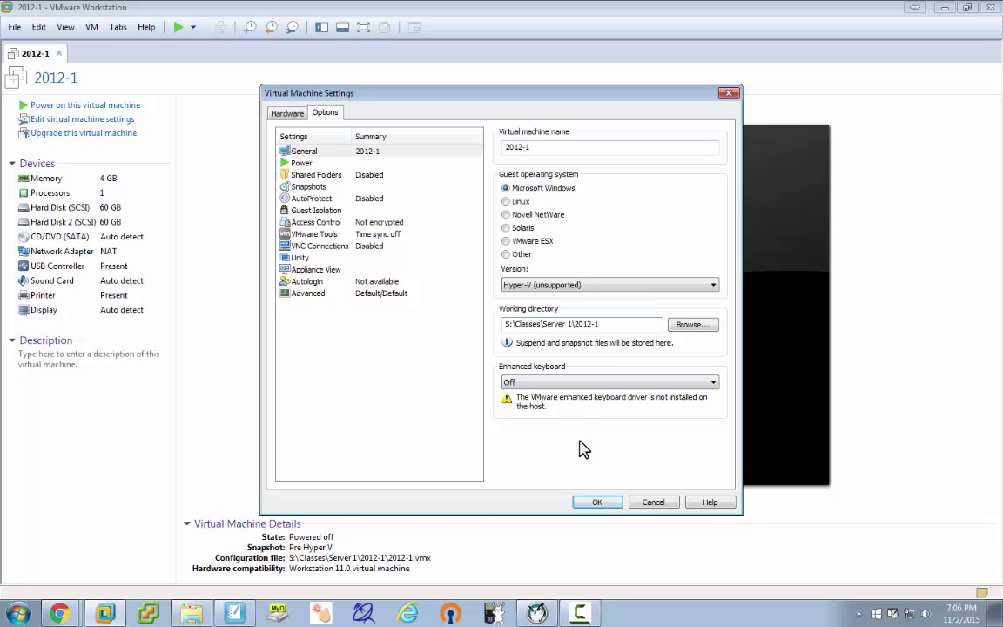
left_click(597, 504)
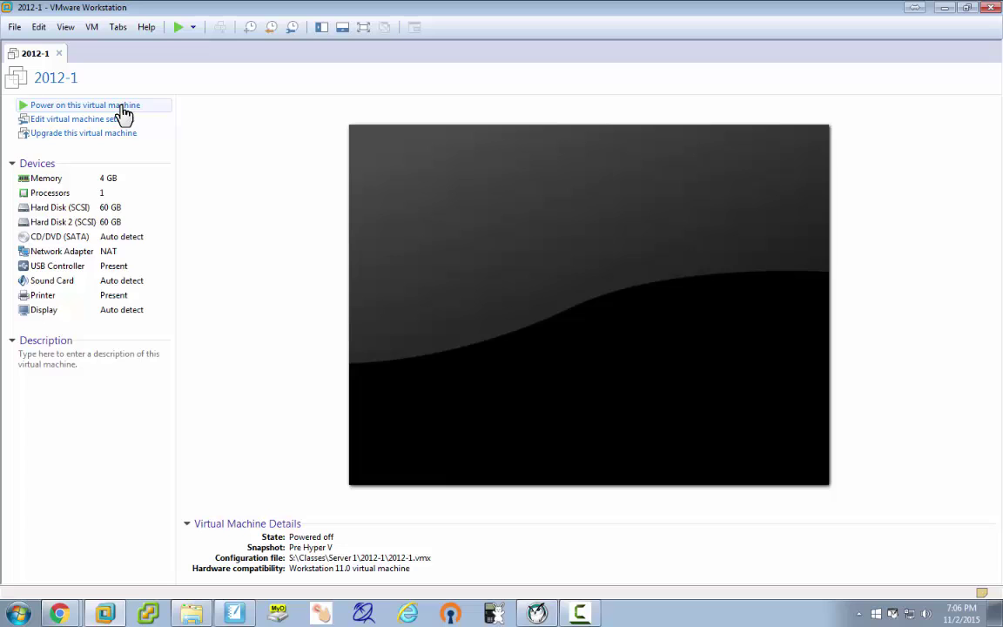
Power on the 2012-1 VM and sign in to Windows as administrator with the account password.
left_click(123, 106)
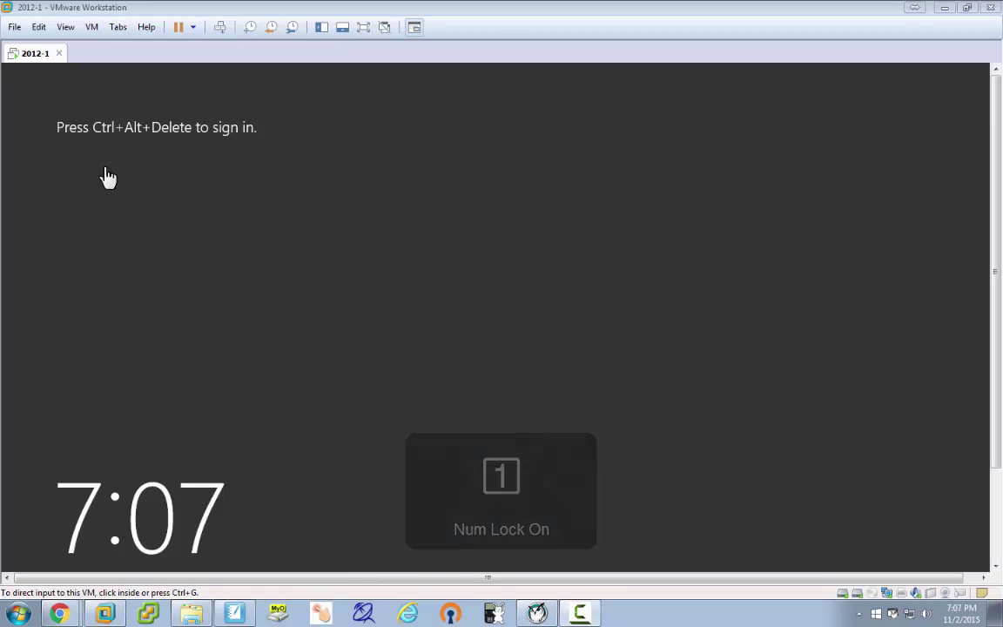
left_click(509, 182)
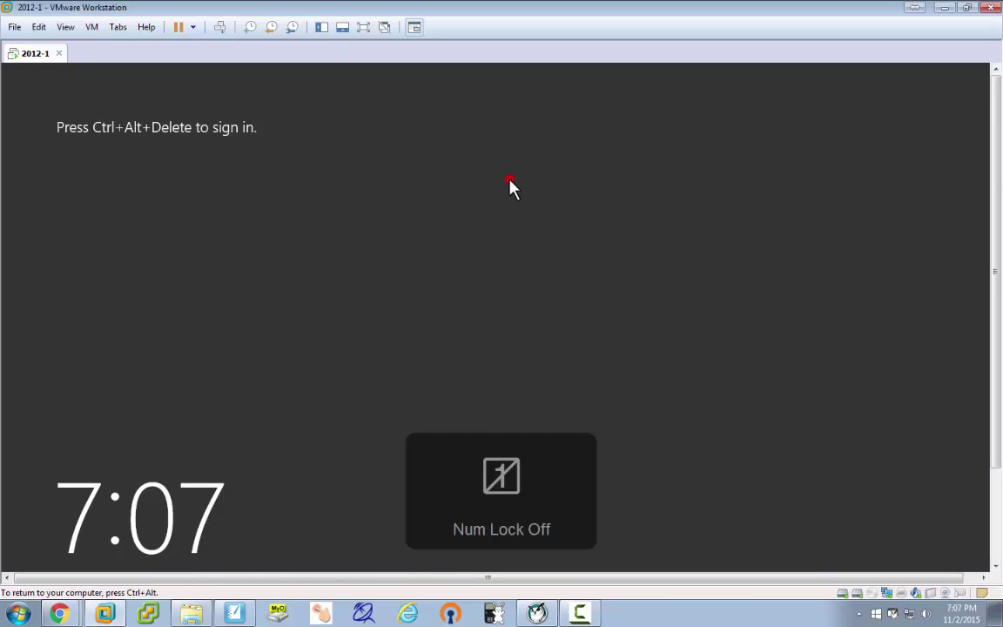
key("ctrl+alt+Insert")
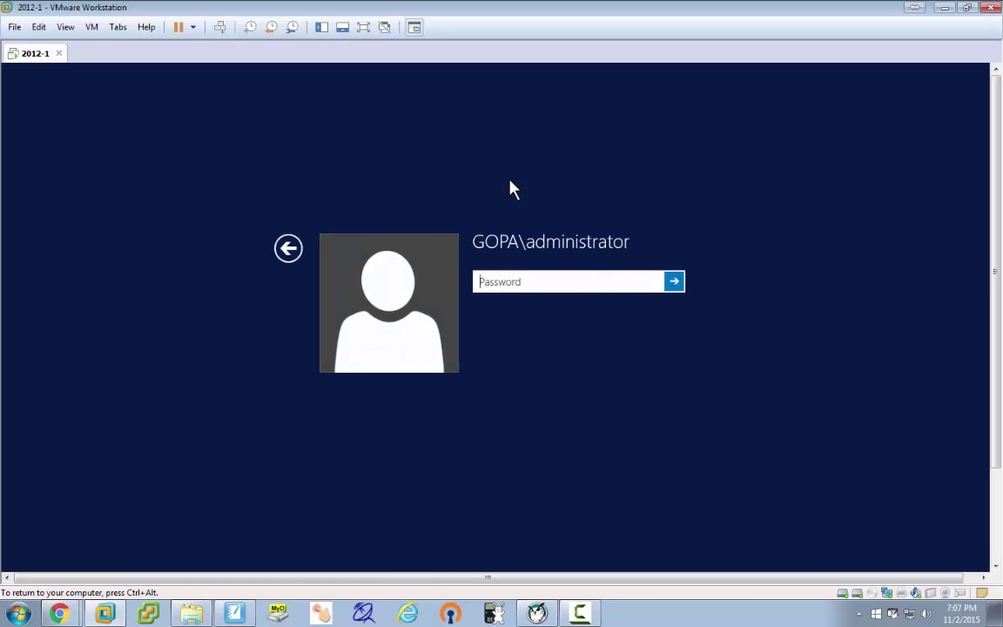
left_click(574, 279)
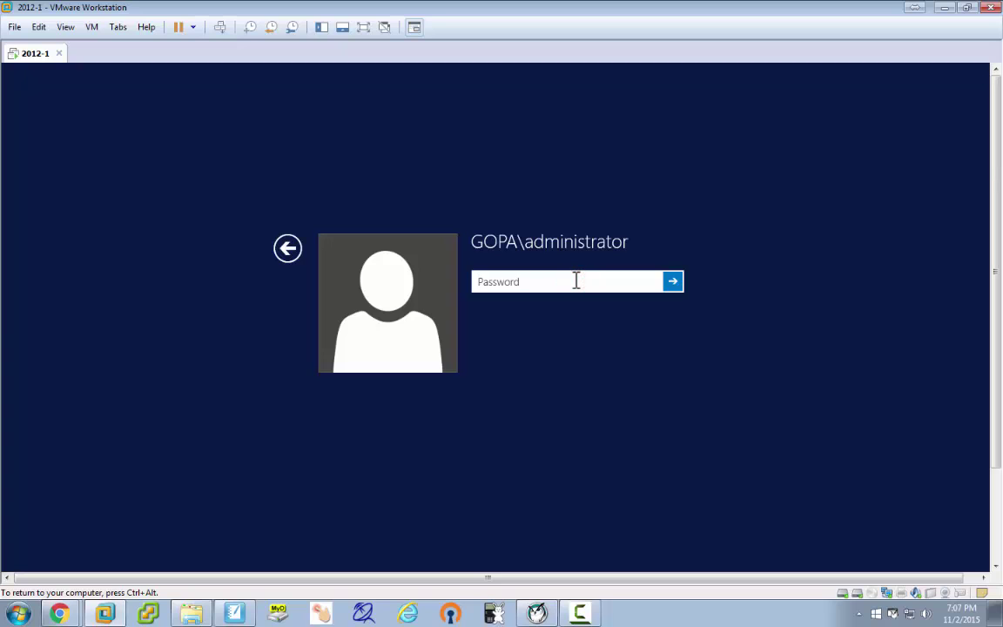
type("••")
key("Return")
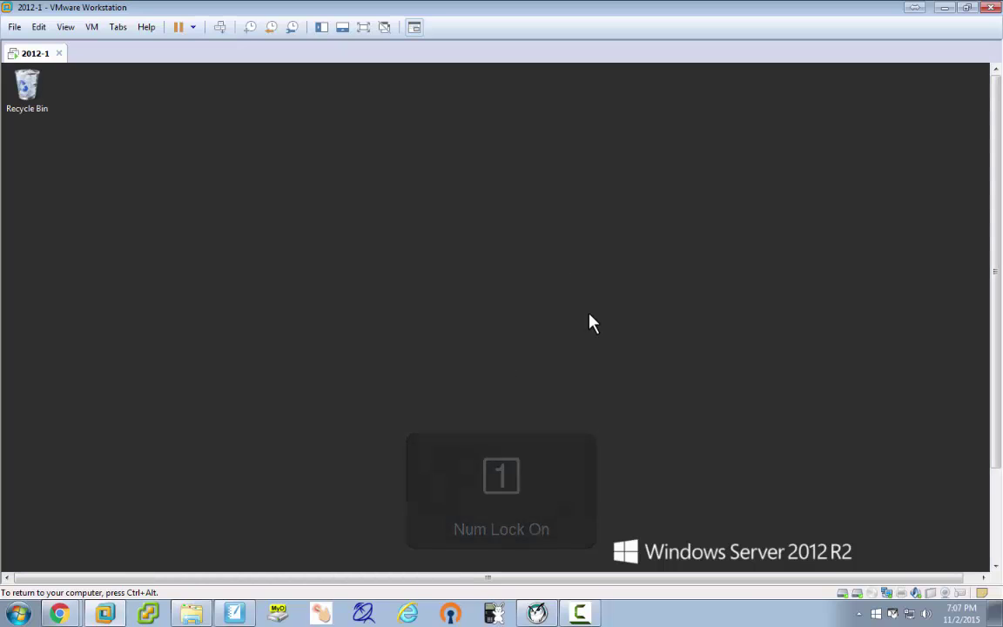
left_click(600, 298)
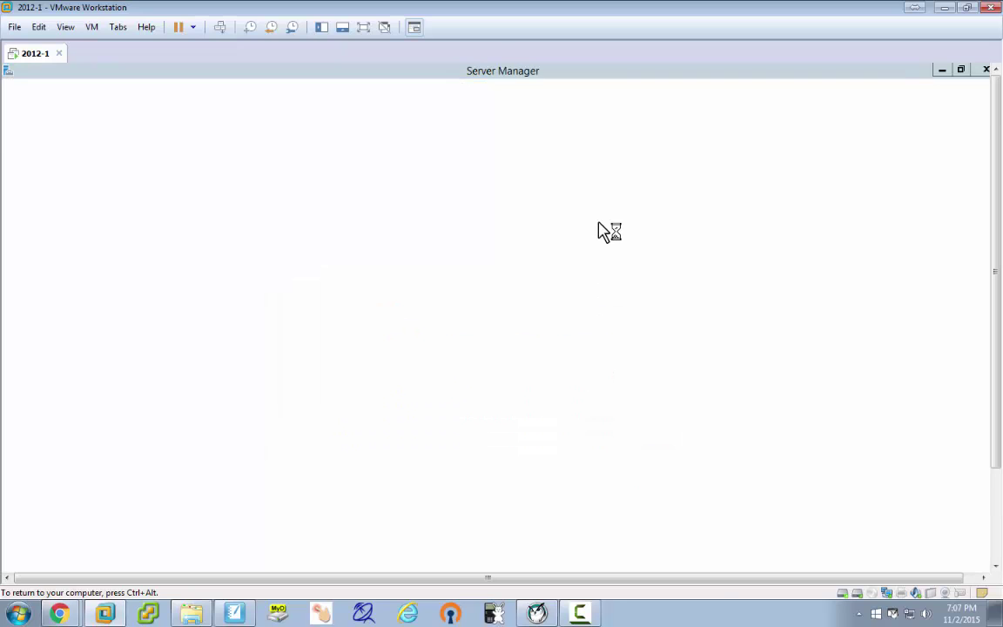
Make the VM full screen, then advance Add Roles and Features with role-based installation on 2012-1.gopa.com.
key("ctrl+alt+Return")
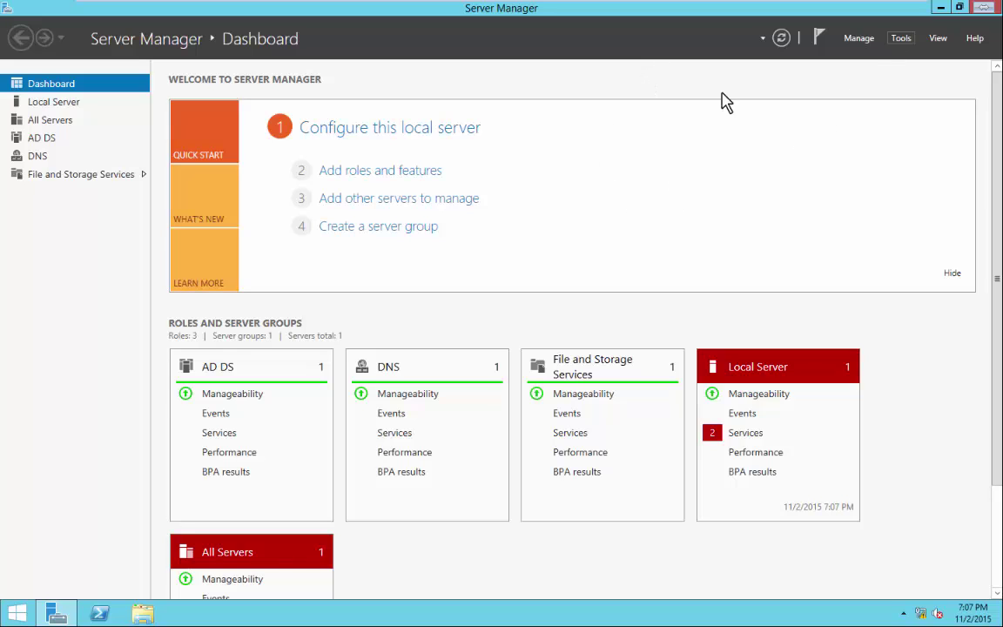
left_click(394, 172)
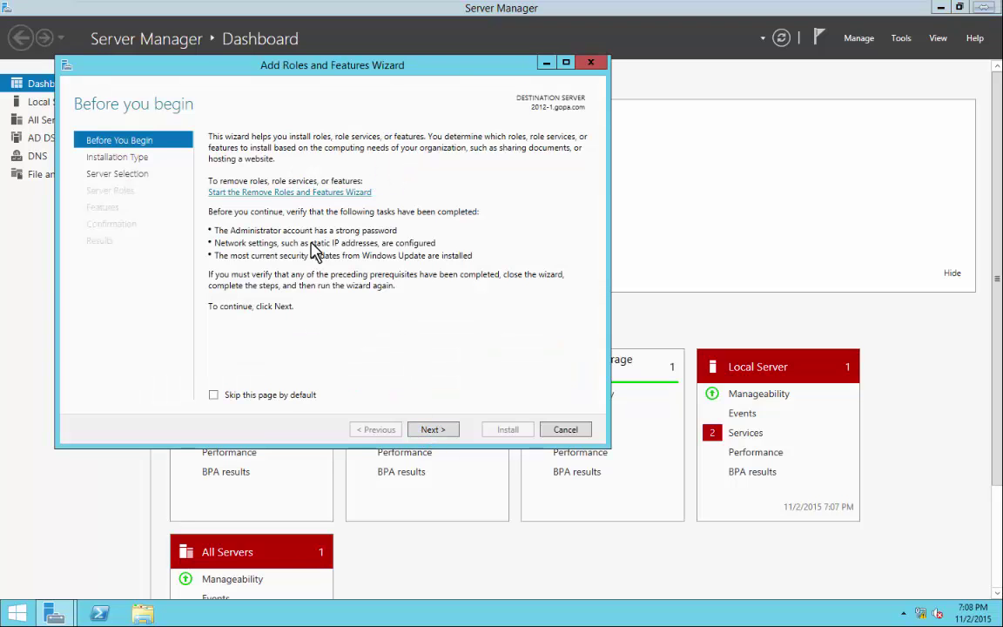
left_click(432, 430)
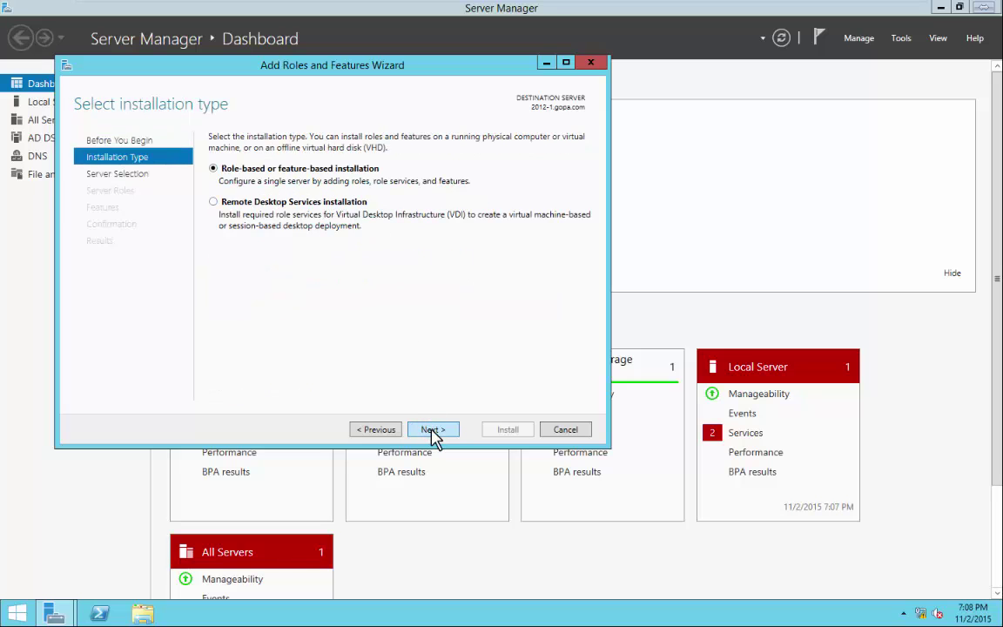
left_click(432, 429)
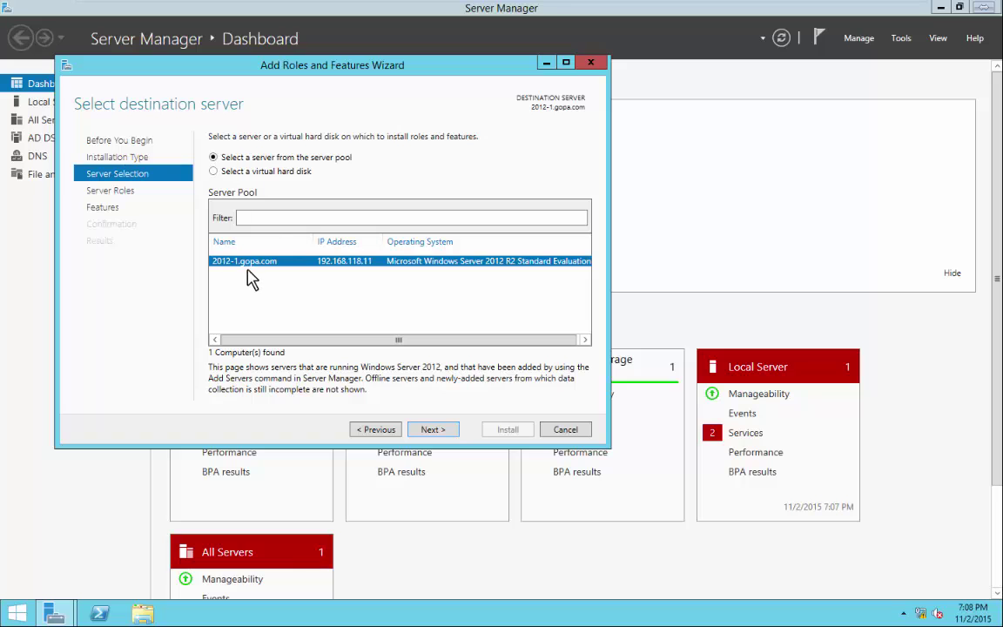
left_click(434, 430)
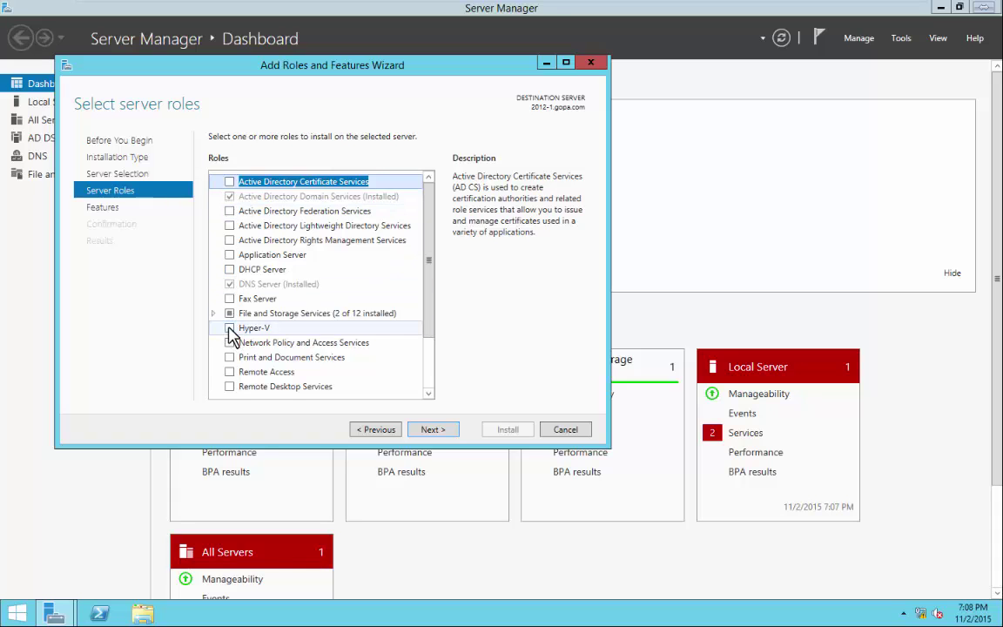
Select Hyper-V plus its management tools, then skip extra features and the Hyper-V overview.
left_click(229, 329)
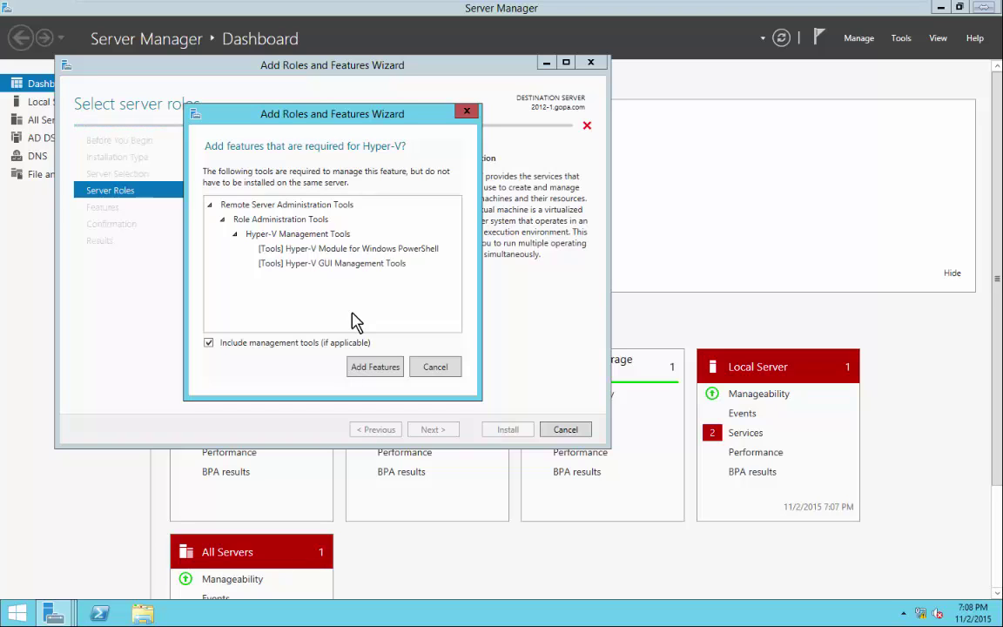
left_click(383, 369)
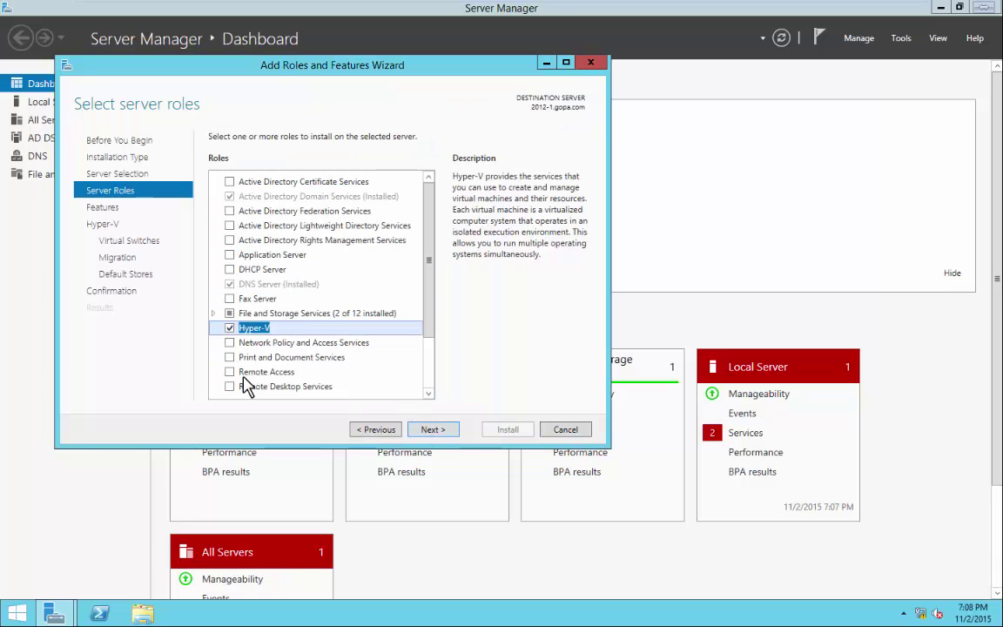
left_click(431, 431)
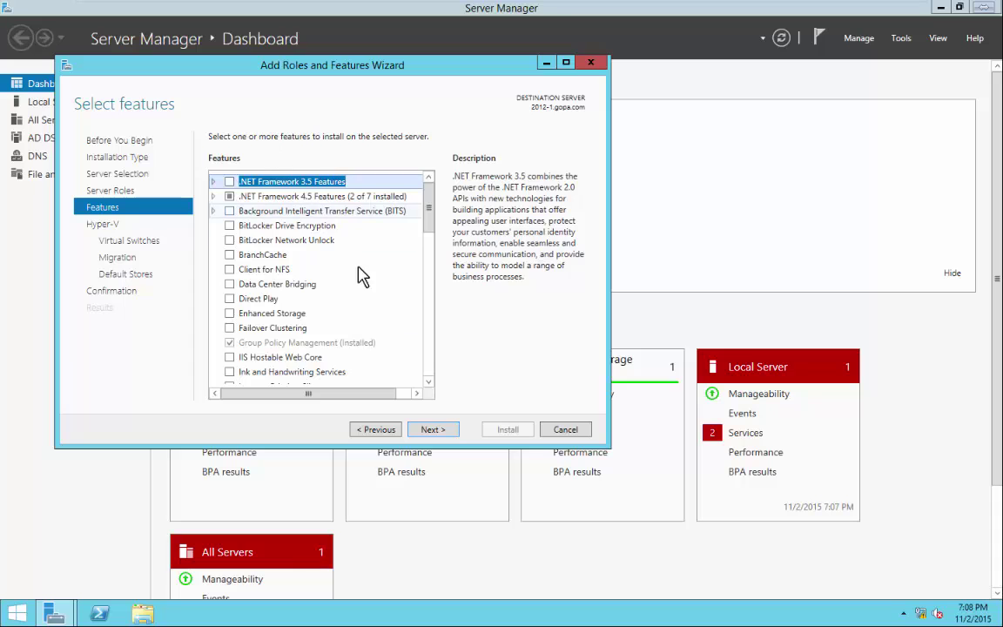
left_click(434, 436)
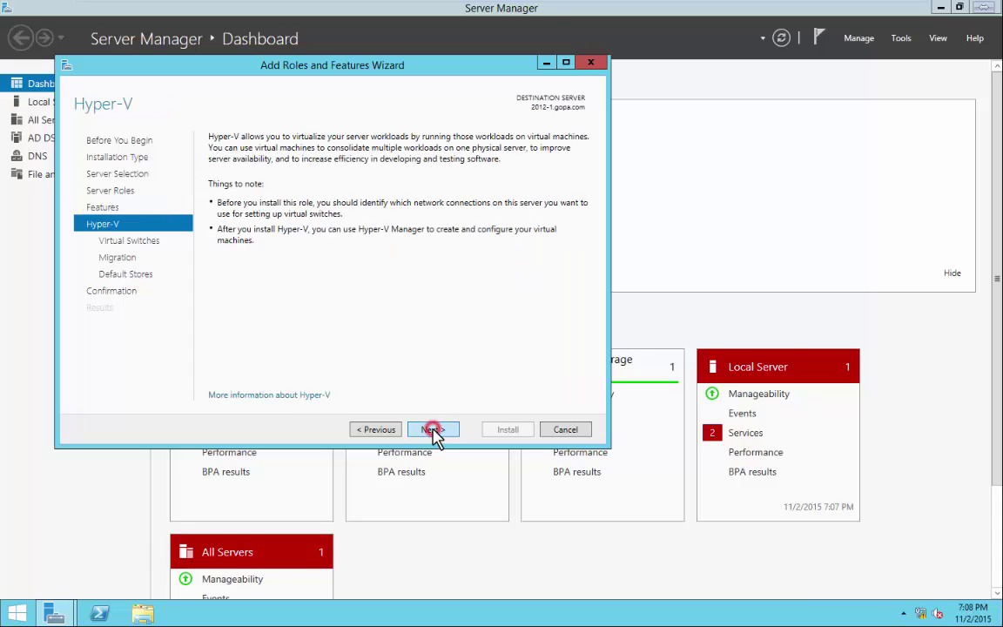
left_click(436, 436)
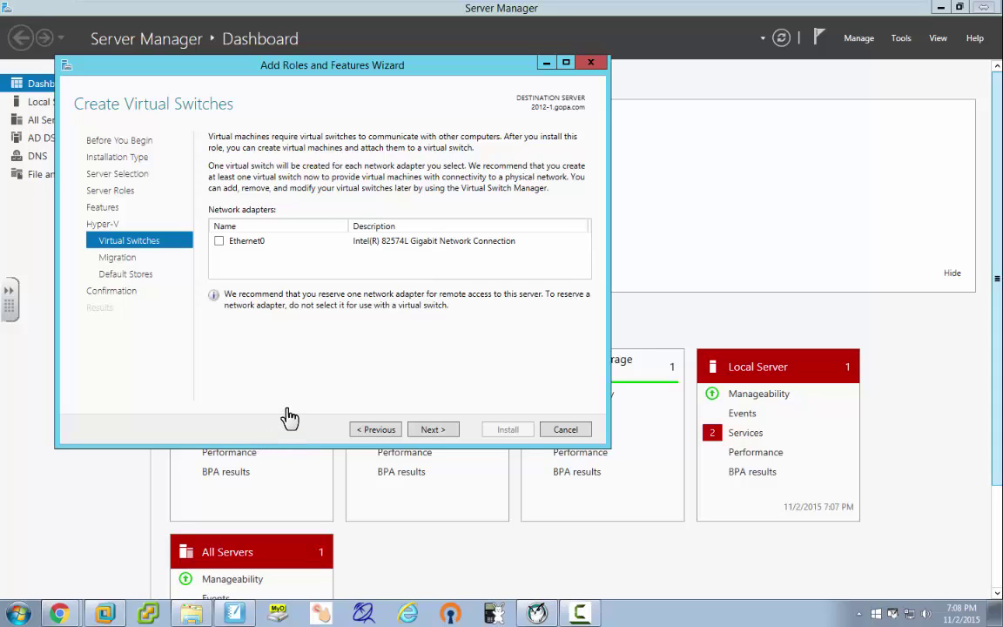
On a blank whiteboard page, draw a server box and a cylinder labelled 2012-vm.
left_click(234, 614)
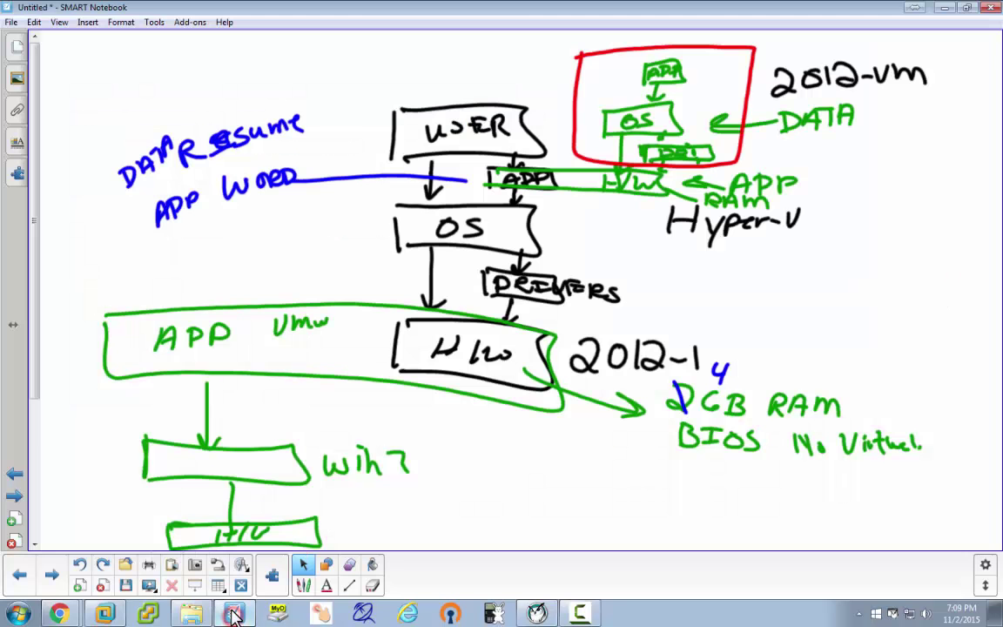
left_click(51, 573)
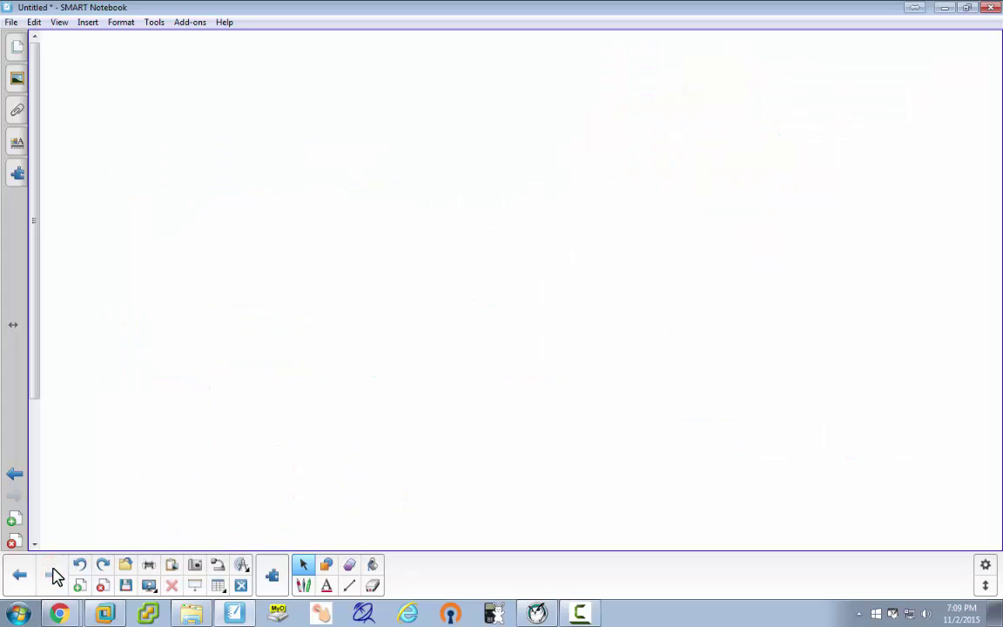
mouse_move(310, 358)
left_mouse_down()
mouse_move(320, 123)
mouse_move(710, 150)
mouse_move(707, 353)
mouse_move(302, 359)
left_mouse_up()
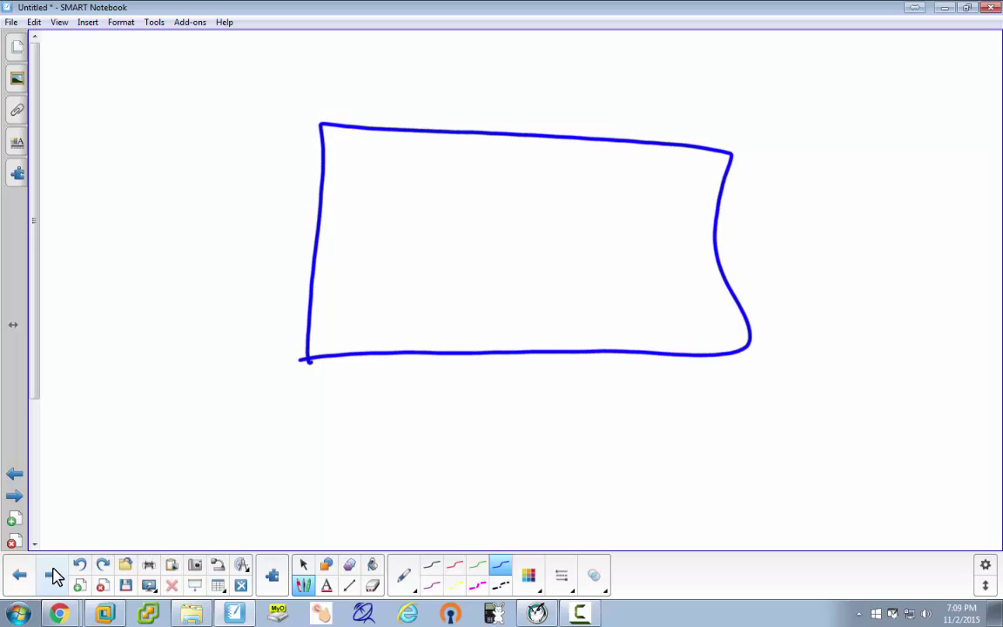
left_click_drag(589, 160, 546, 217)
left_click_drag(597, 178, 585, 218)
left_click_drag(612, 184, 628, 203)
left_click_drag(648, 185, 655, 200)
left_click_drag(664, 186, 663, 200)
left_click_drag(670, 200, 682, 187)
left_click_drag(690, 192, 734, 204)
Draw a connector to a switch bar with ports below the cylinder, labelled vswitch.
left_click_drag(565, 218, 549, 242)
mouse_move(418, 237)
left_mouse_down()
mouse_move(414, 274)
mouse_move(586, 271)
mouse_move(415, 272)
left_mouse_up()
mouse_move(533, 244)
left_mouse_down()
mouse_move(533, 262)
mouse_move(642, 249)
left_mouse_up()
left_click(616, 252)
left_click_drag(646, 249, 657, 260)
left_click_drag(650, 251, 669, 259)
left_click_drag(681, 244, 695, 259)
mouse_move(500, 246)
left_mouse_down()
mouse_move(500, 260)
mouse_move(514, 258)
mouse_move(465, 259)
left_mouse_up()
mouse_move(466, 246)
left_mouse_down()
mouse_move(479, 257)
mouse_move(442, 260)
left_mouse_up()
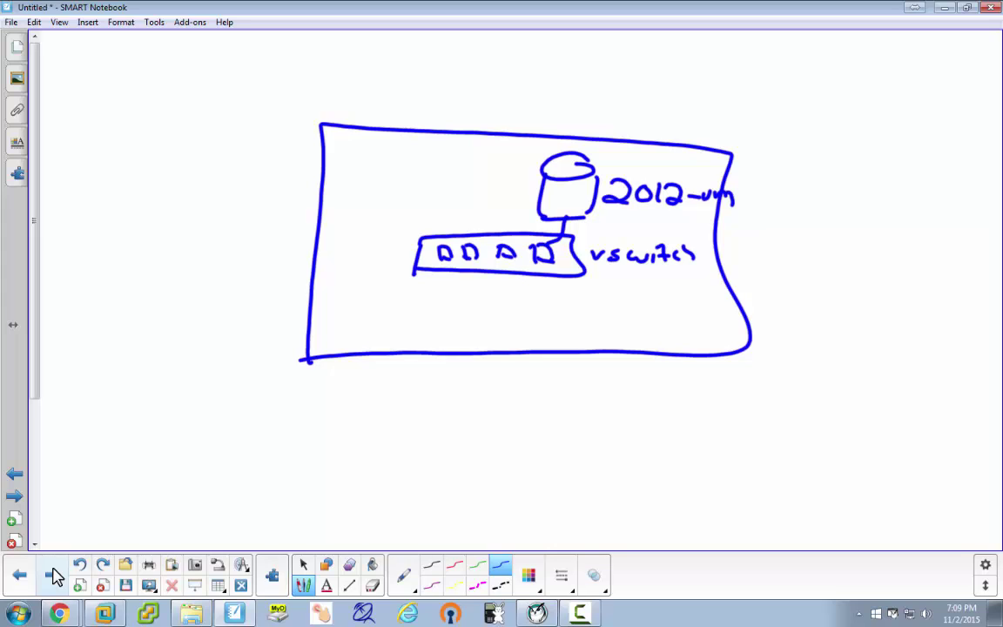
Draw an adapter square at the box's lower left, connect it to the vswitch, and label it physical.
mouse_move(351, 326)
left_mouse_down()
mouse_move(329, 374)
mouse_move(385, 376)
left_mouse_up()
left_click_drag(331, 376, 386, 376)
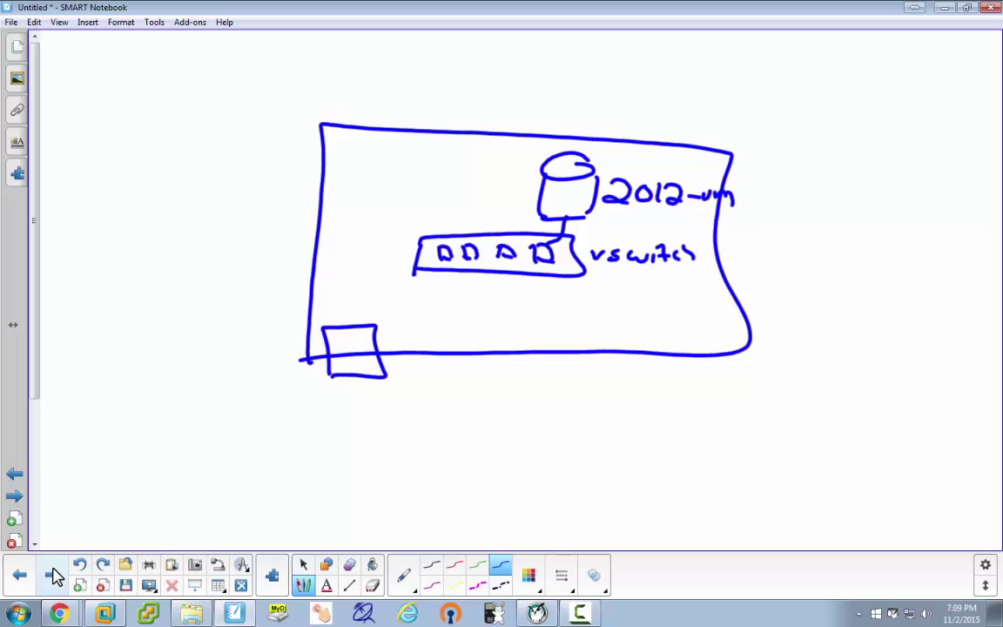
mouse_move(440, 253)
left_mouse_down()
mouse_move(358, 263)
mouse_move(352, 327)
left_mouse_up()
mouse_move(404, 363)
left_mouse_down()
mouse_move(404, 377)
mouse_move(419, 366)
mouse_move(514, 377)
left_mouse_up()
left_click_drag(523, 351, 524, 378)
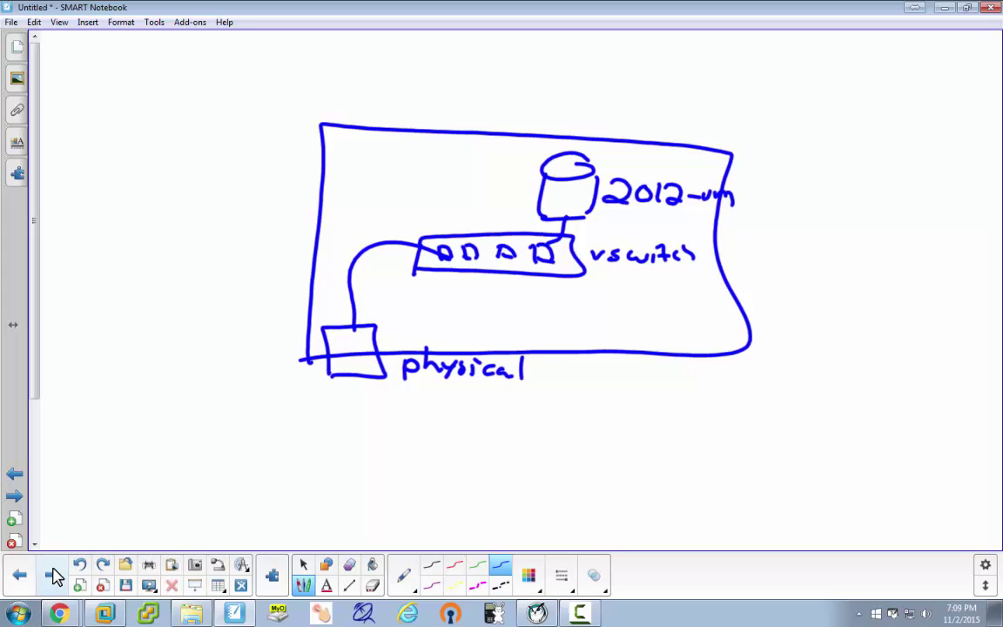
left_click(54, 575)
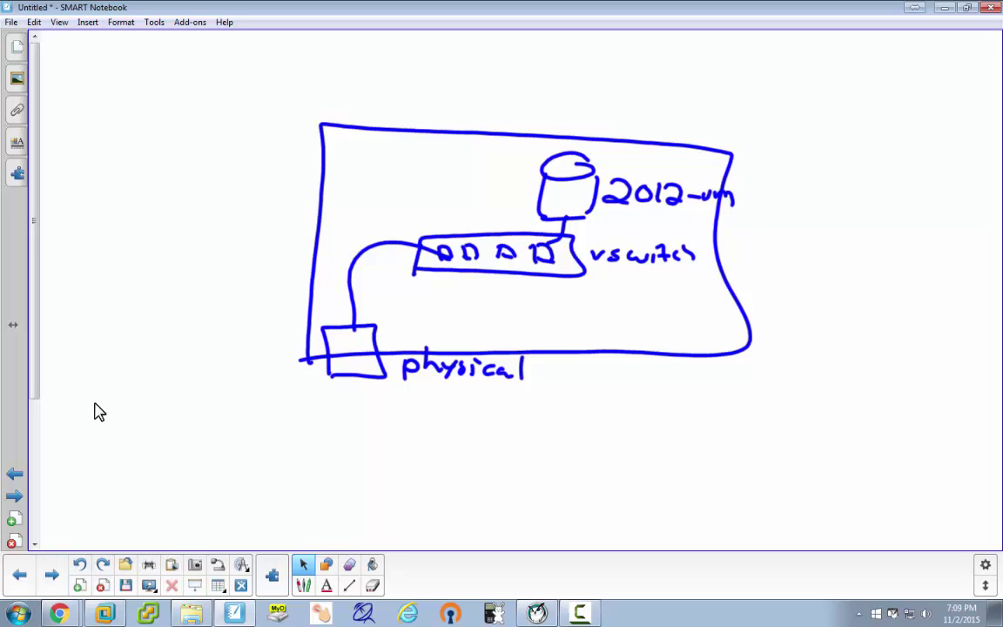
In the Hyper-V wizard, create a virtual switch on Ethernet0 and allow live migrations.
left_click(105, 614)
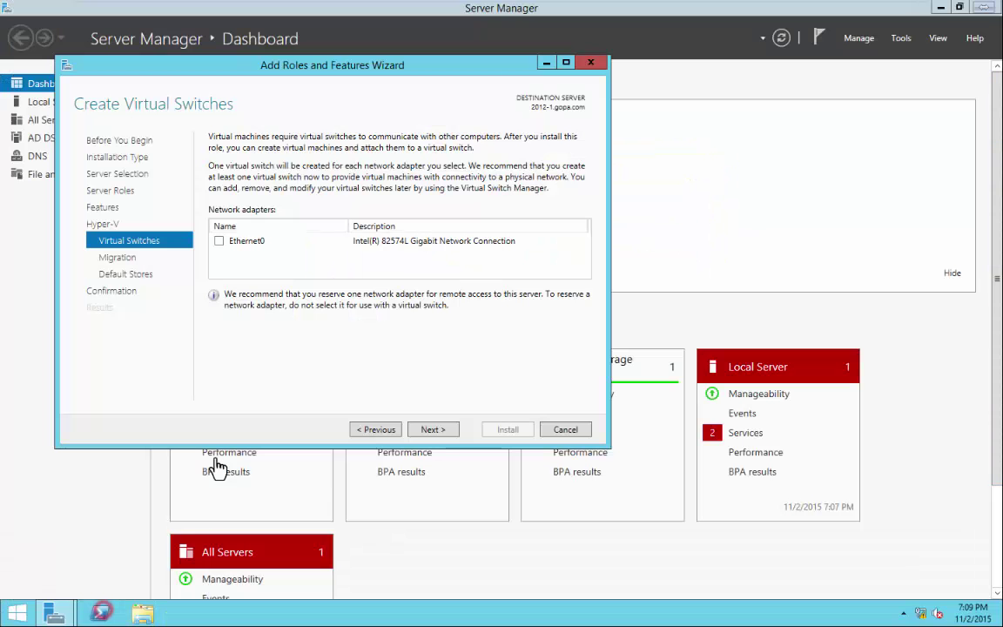
left_click(219, 241)
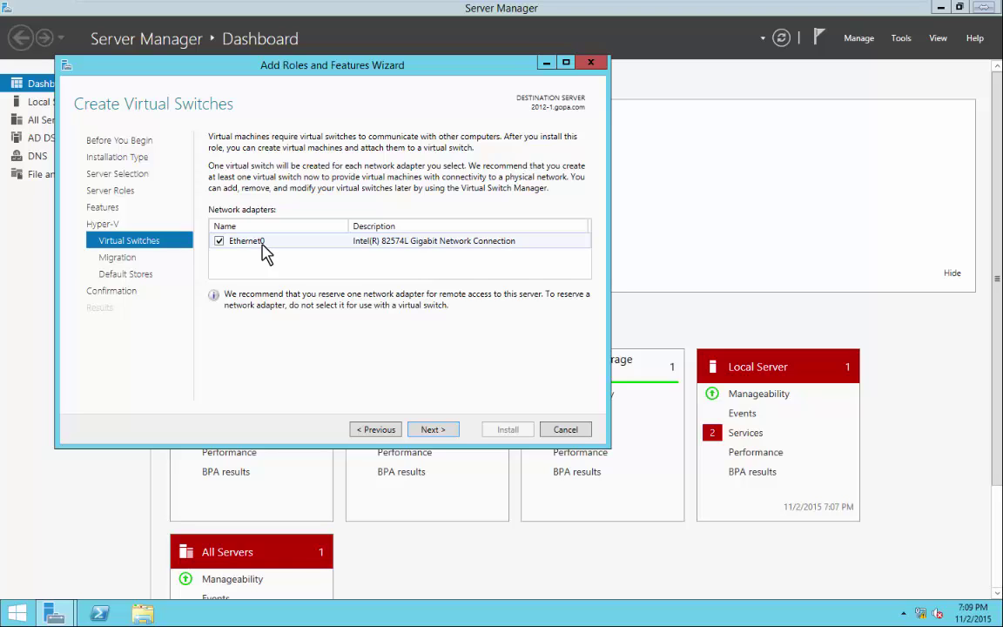
left_click(445, 430)
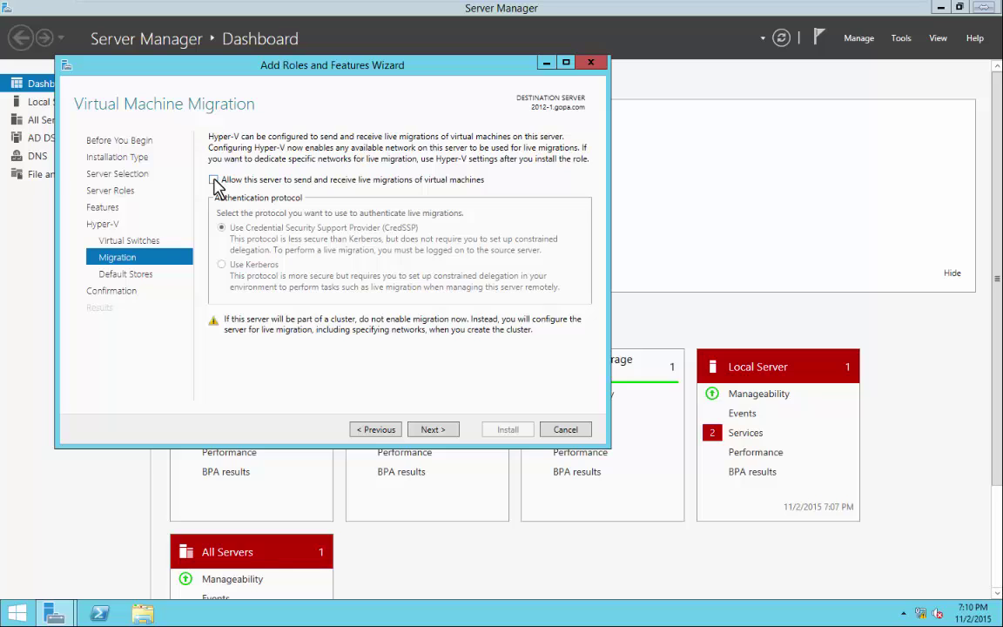
left_click(214, 180)
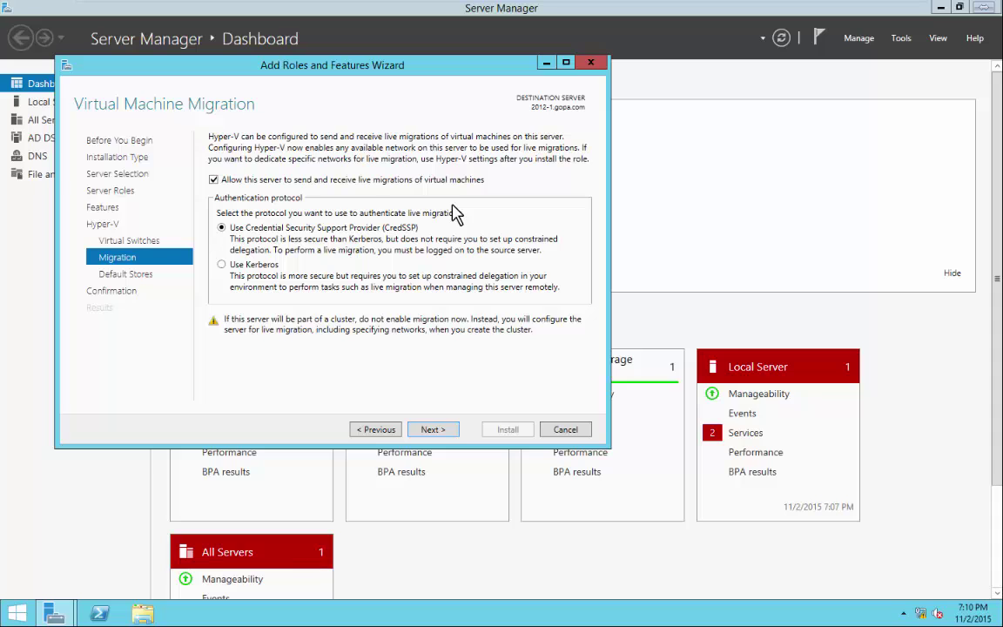
left_click(432, 430)
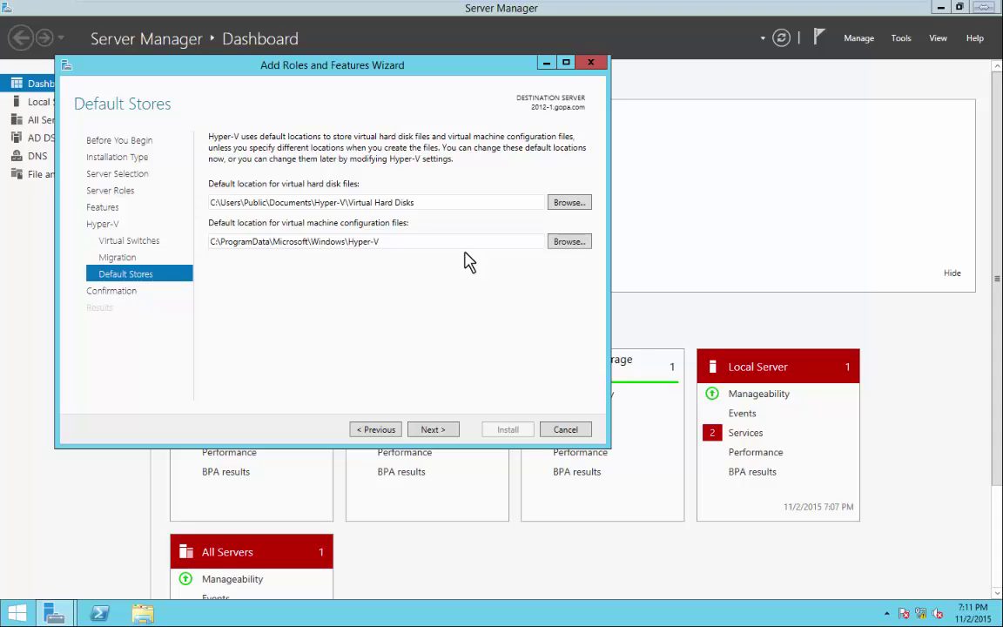
Allow automatic restart, install Hyper-V, and wake the rebooted server's lock screen.
left_click(440, 431)
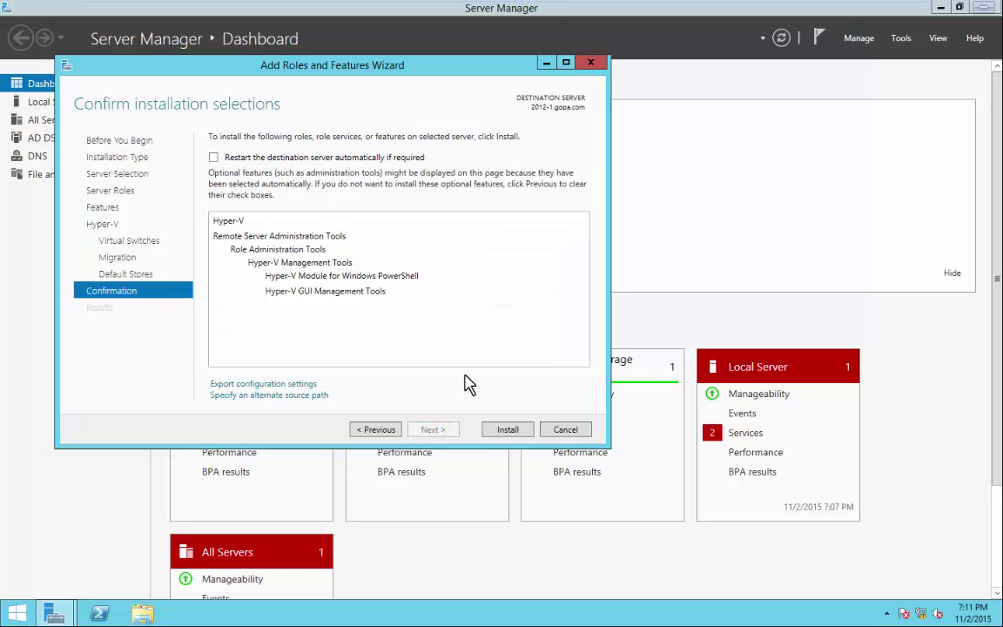
left_click(214, 157)
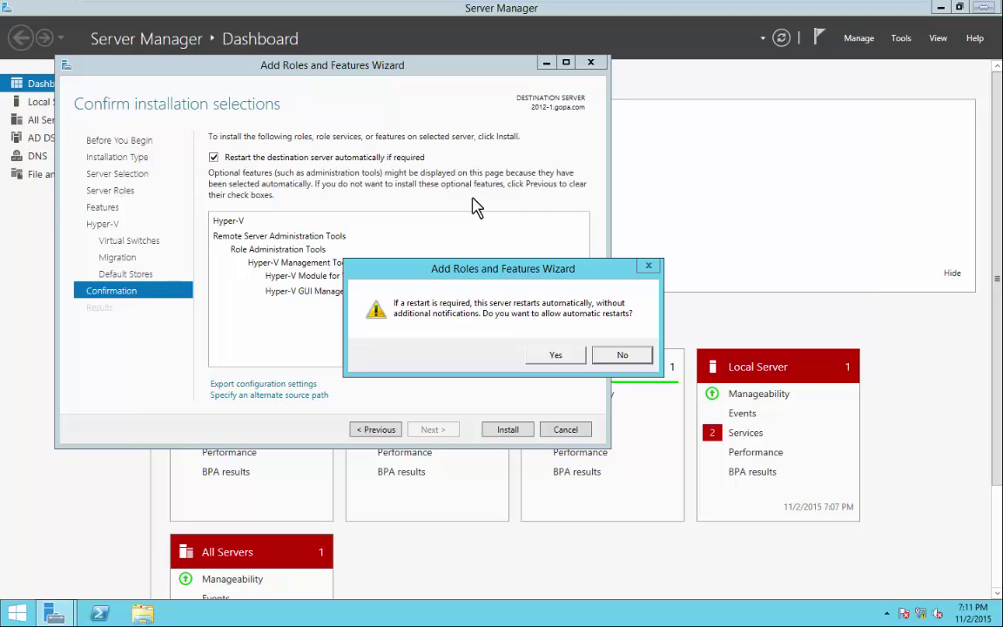
left_click(558, 355)
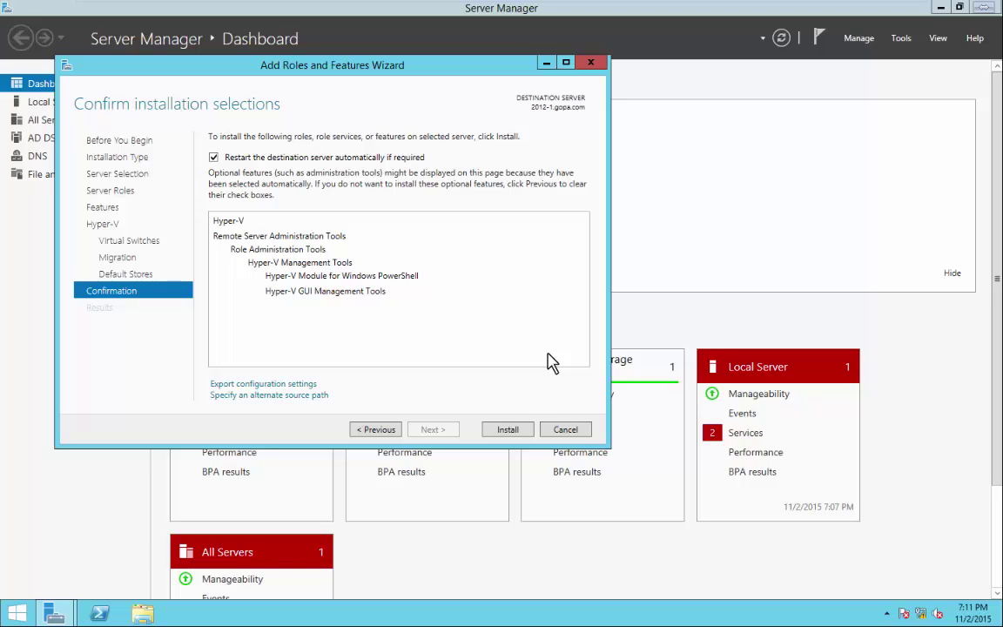
left_click(510, 432)
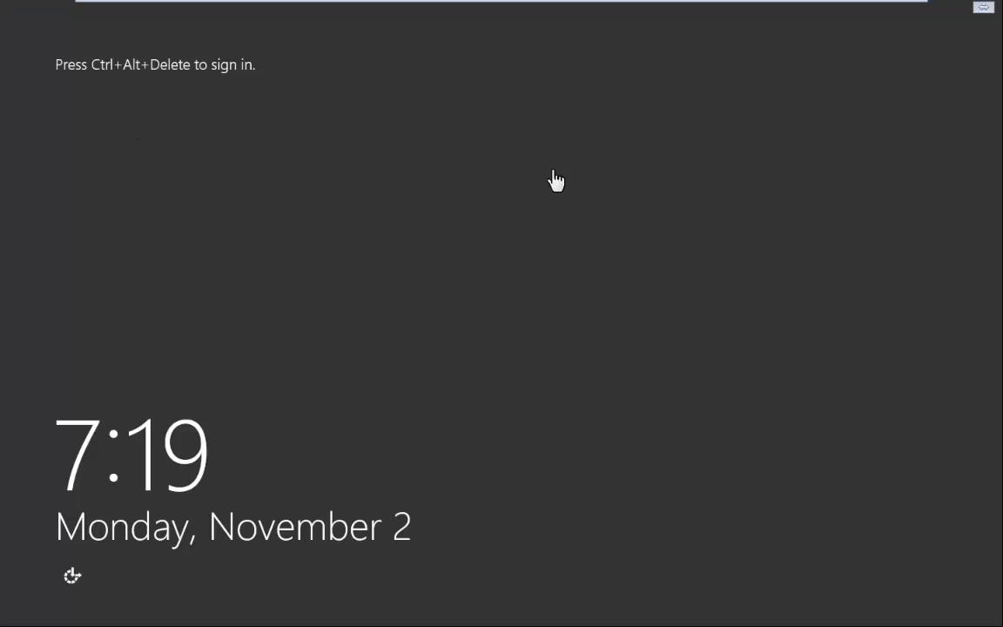
left_click(564, 175)
Send Ctrl+Alt+Delete to the VM and sign in as administrator with the account password.
key("ctrl+alt+Return")
key("ctrl+alt+Return")
key("ctrl+alt+Insert")
type("****")
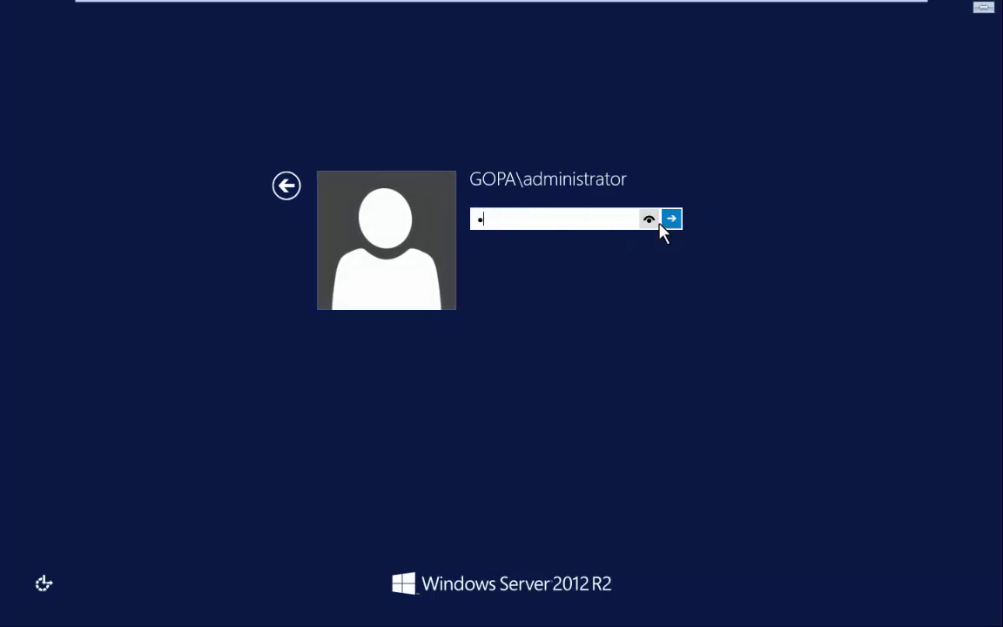
type("****")
key("Return")
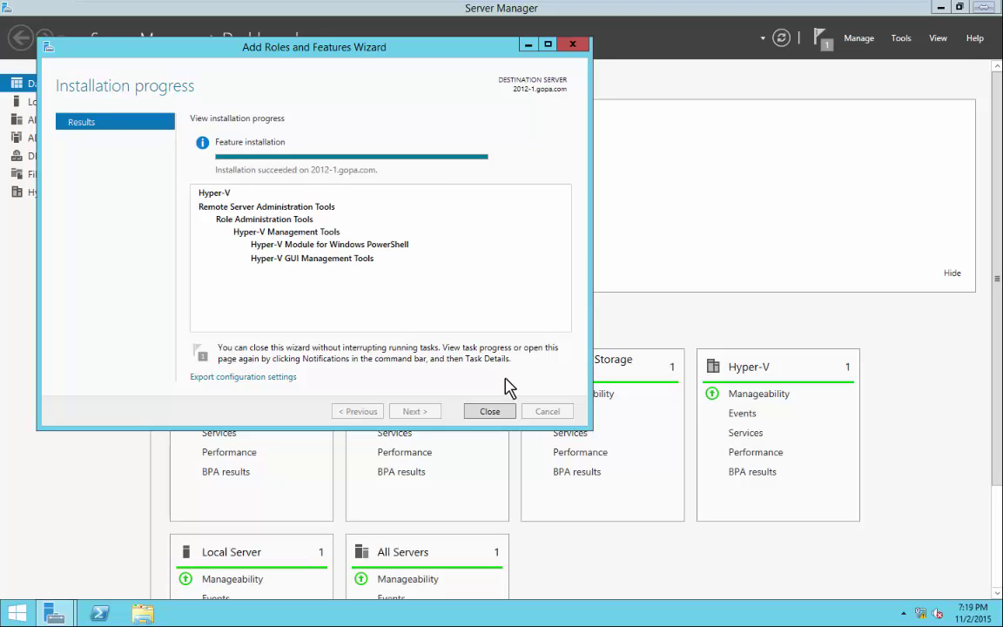
Close the finished installation wizard and dismiss the Feature installation notification.
left_click(497, 412)
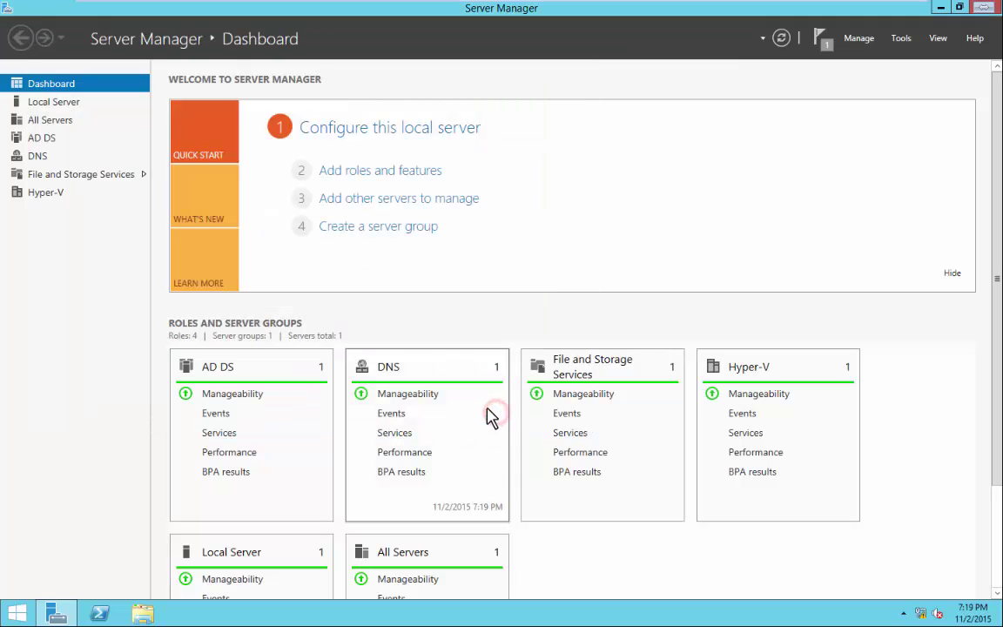
left_click(827, 51)
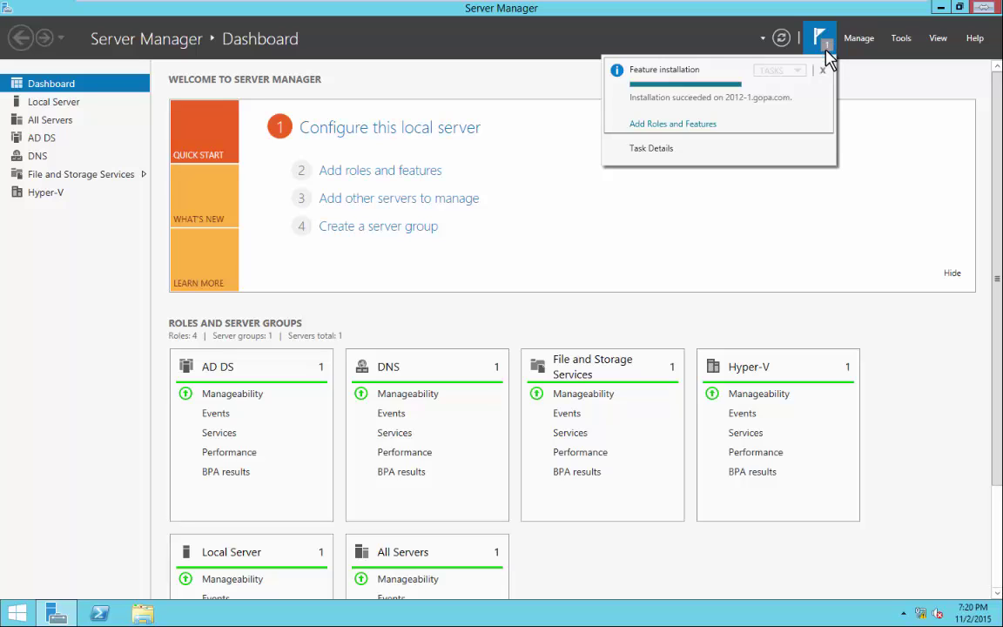
left_click(822, 71)
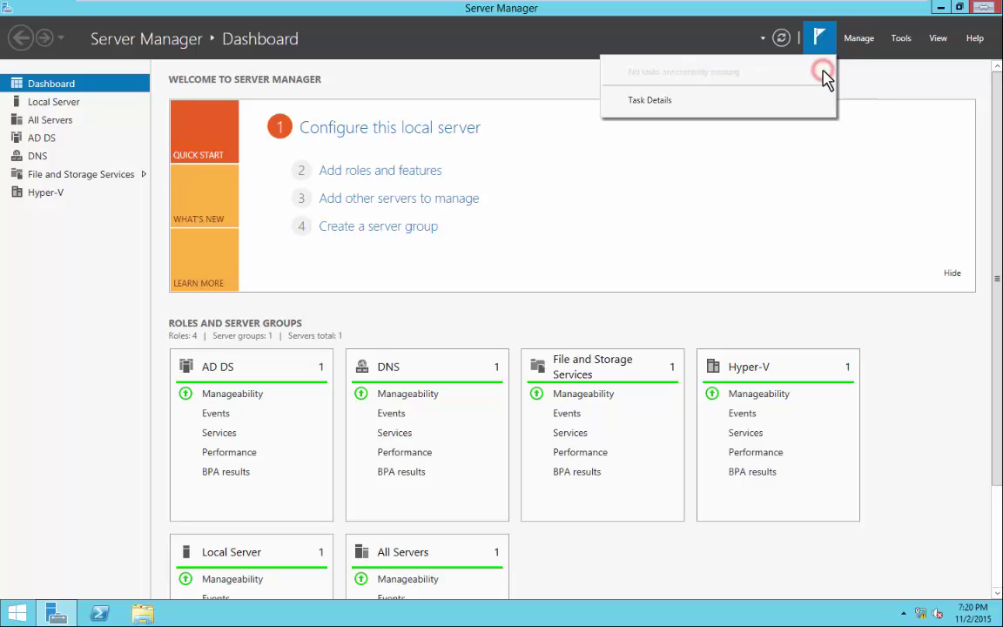
left_click(781, 207)
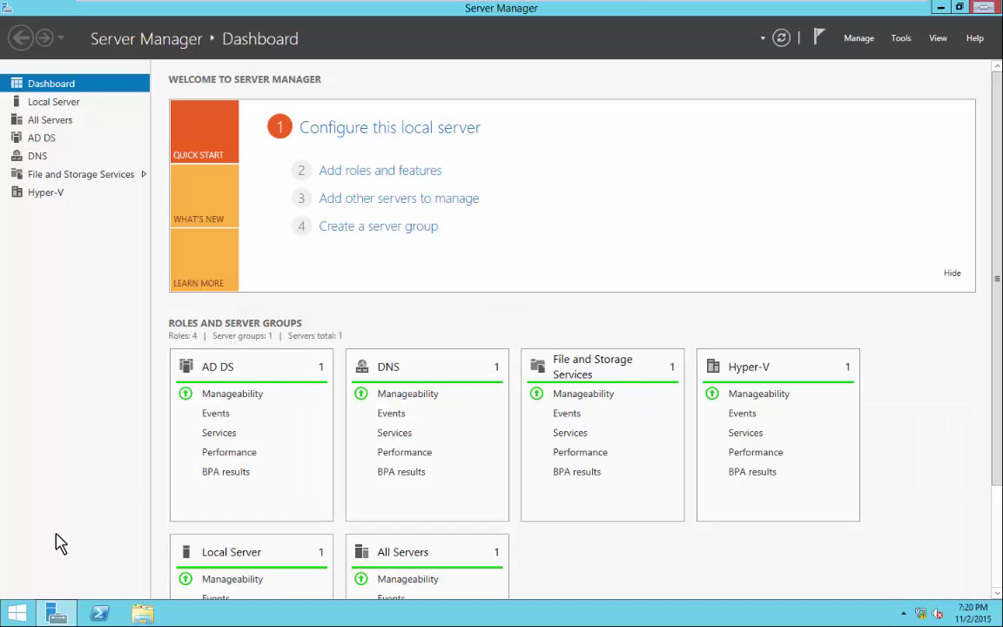
Open Disk Management maximized, showing Disk 0 (System Reserved, C:) and Disk 1 (DATA D:).
right_click(27, 619)
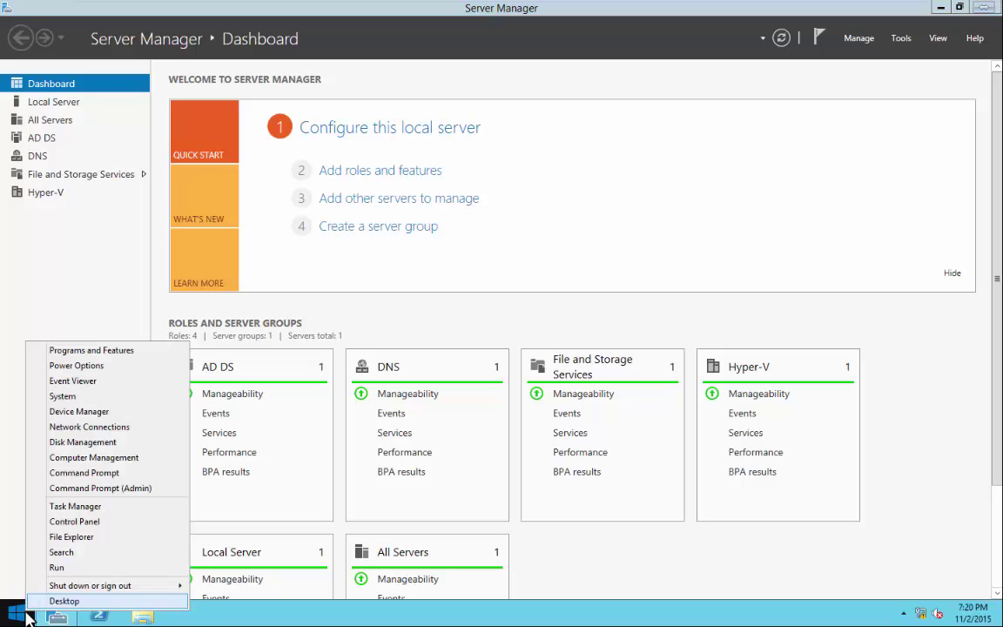
left_click(80, 443)
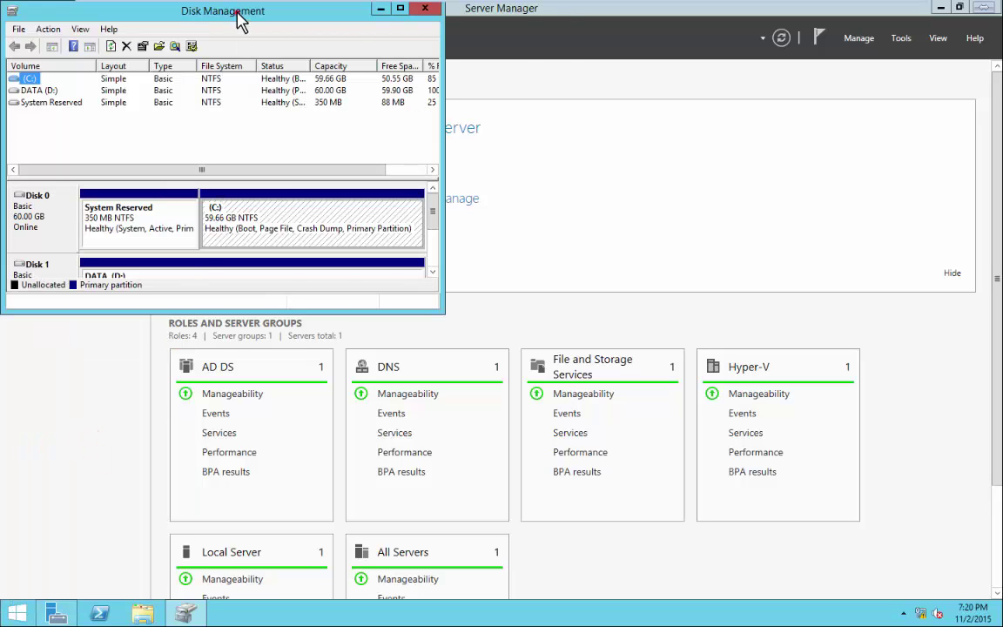
left_click_drag(212, 10, 359, 29)
left_click(547, 30)
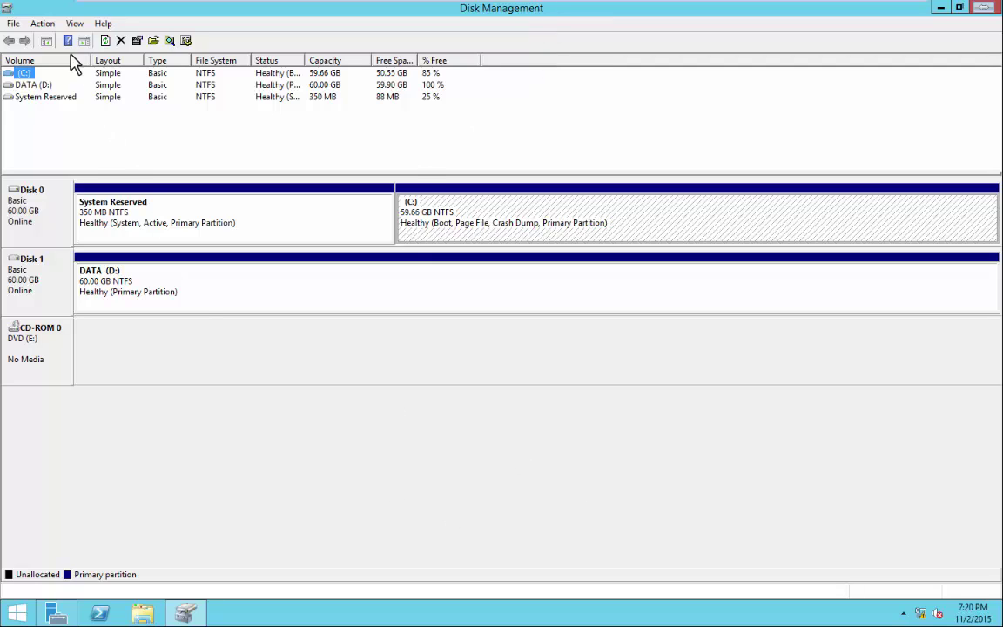
left_click(44, 24)
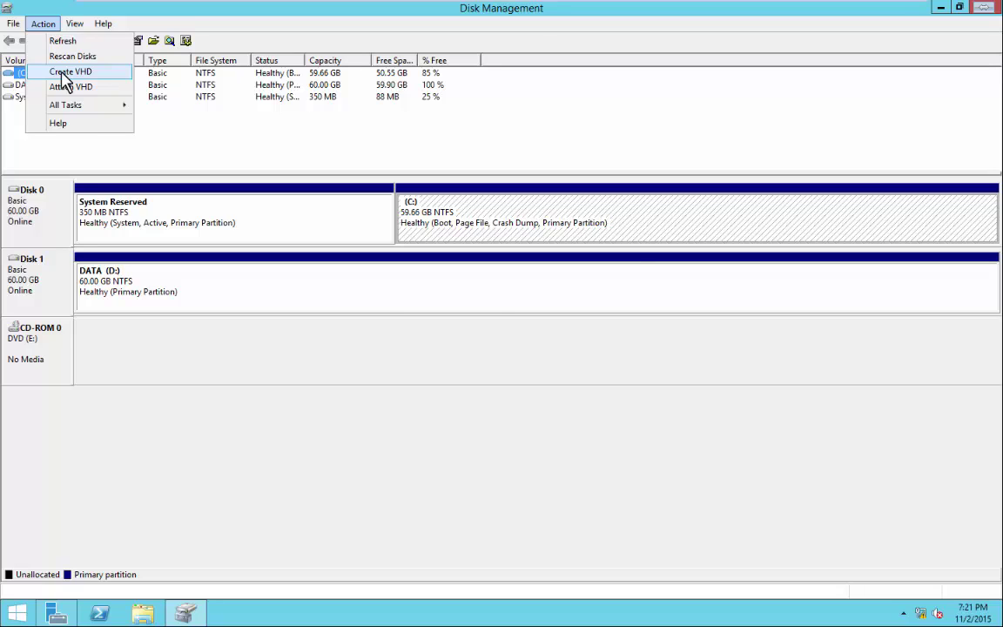
Start Create VHD and browse to Local Disk (C:) for the disk file location.
left_click(65, 75)
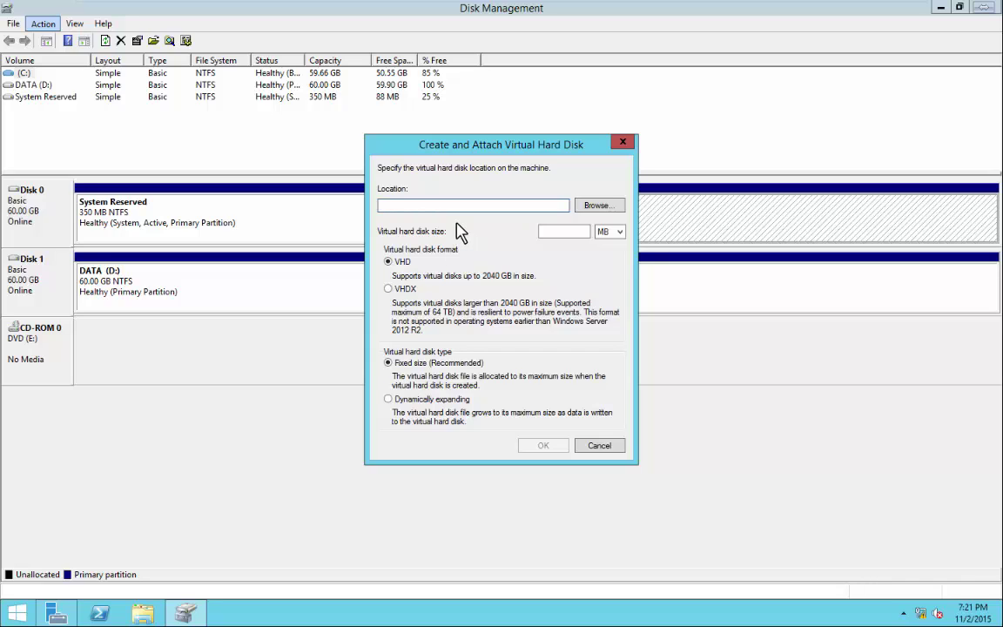
left_click(600, 208)
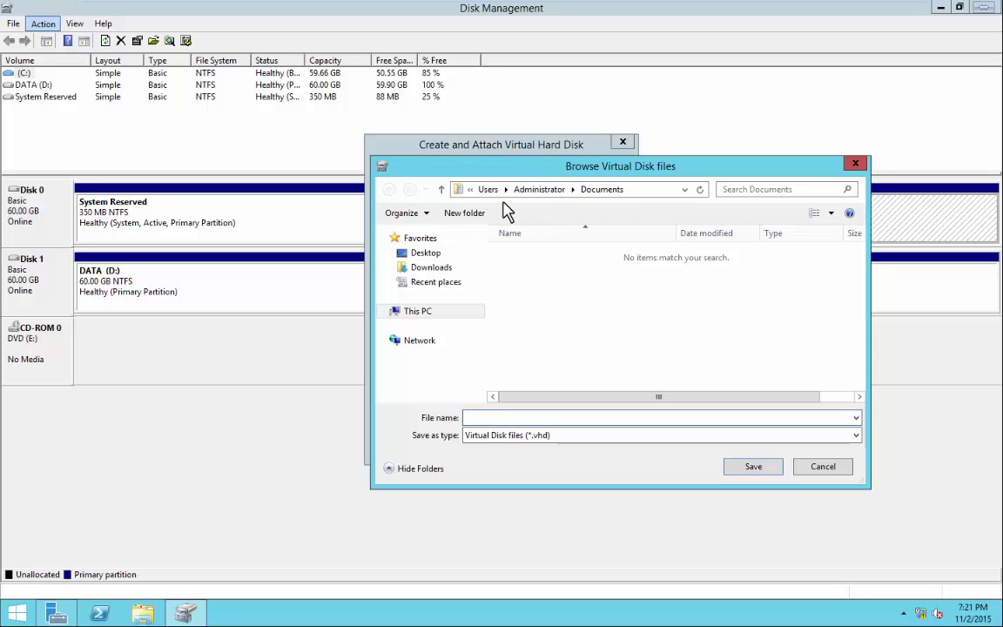
left_click(418, 311)
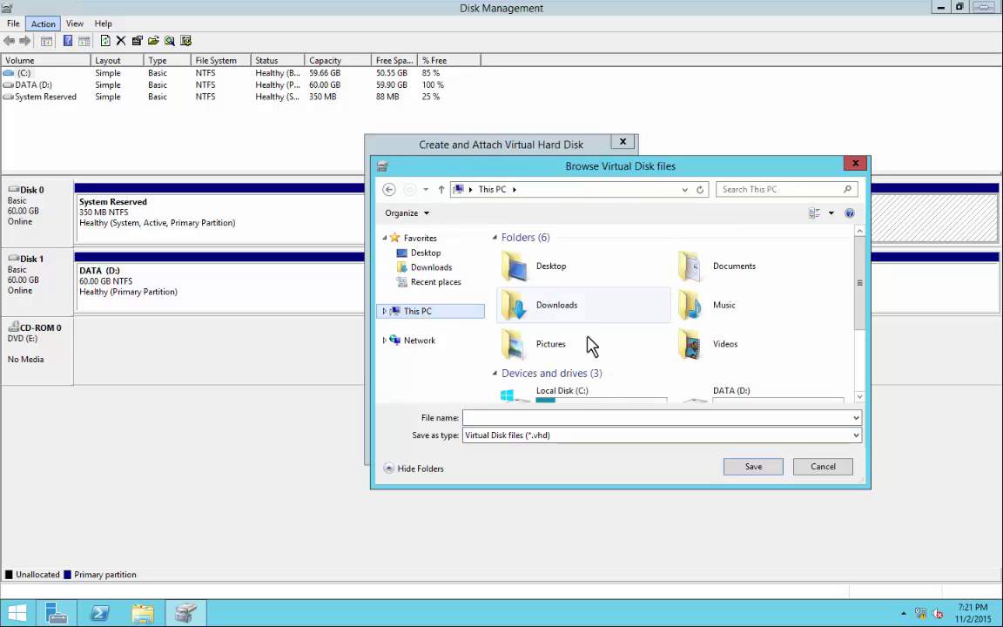
left_click(574, 397)
double_click(574, 389)
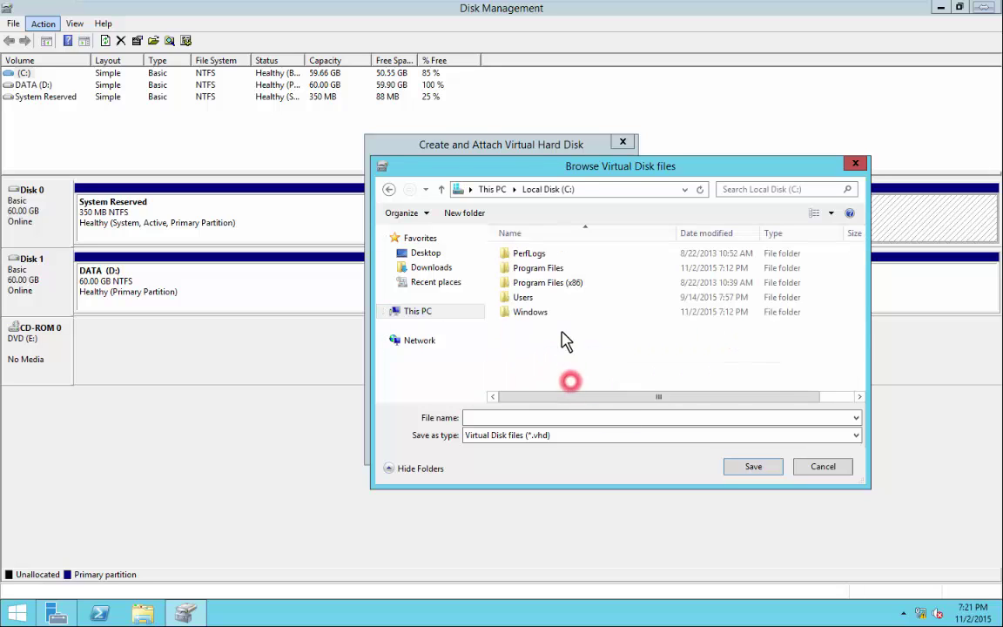
Create a new folder named 'Virtual machines' on C:.
right_click(538, 339)
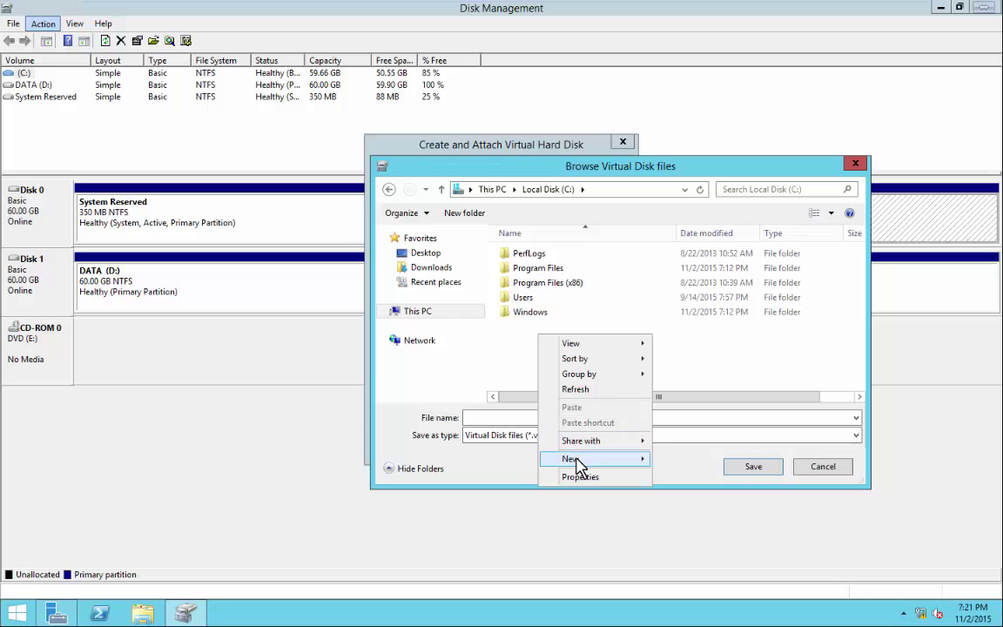
mouse_move(575, 459)
left_click(671, 459)
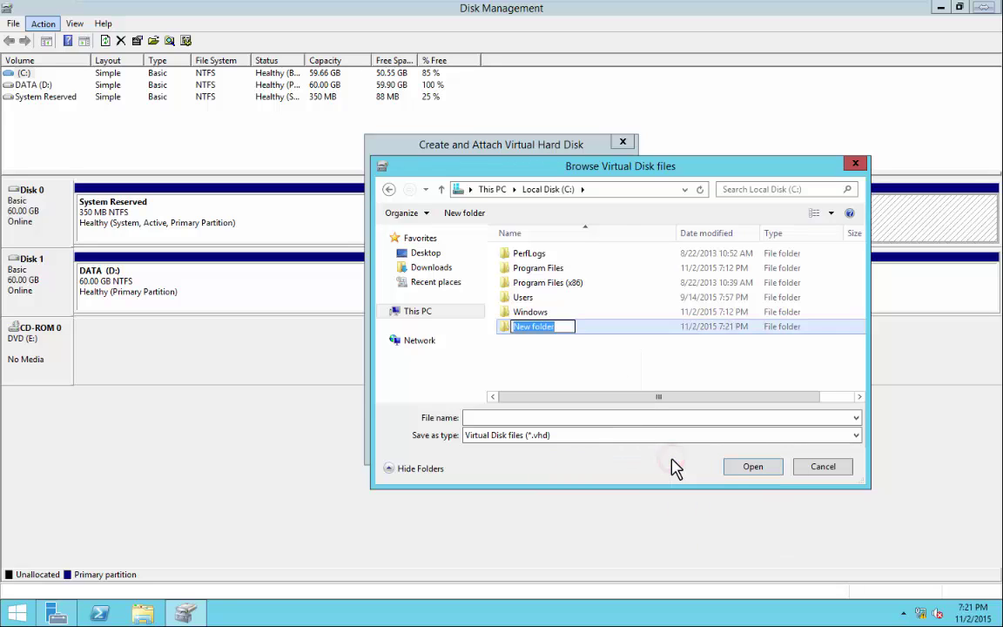
type("Vir")
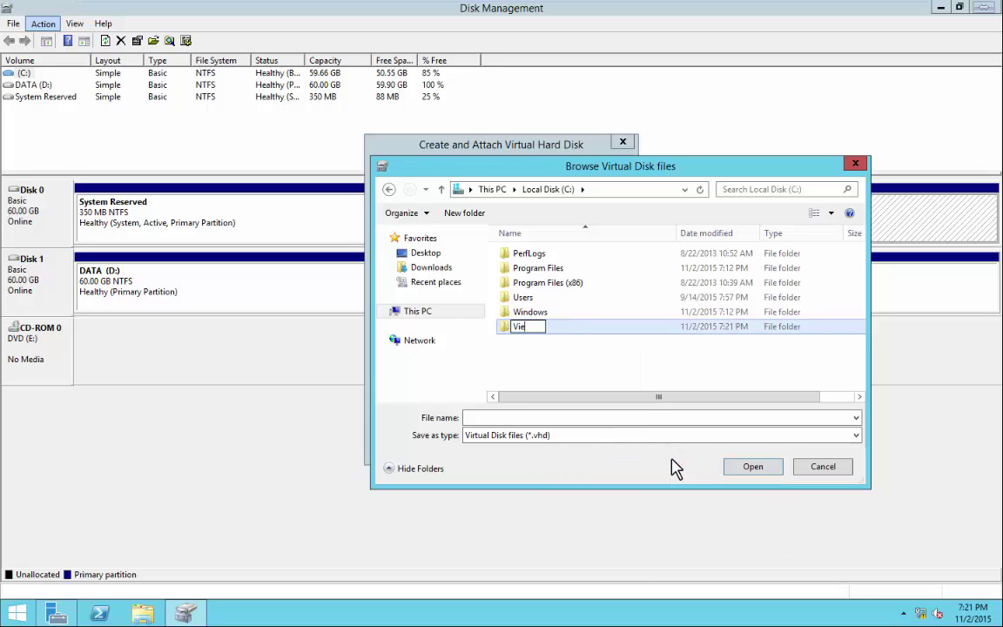
type("tual machines")
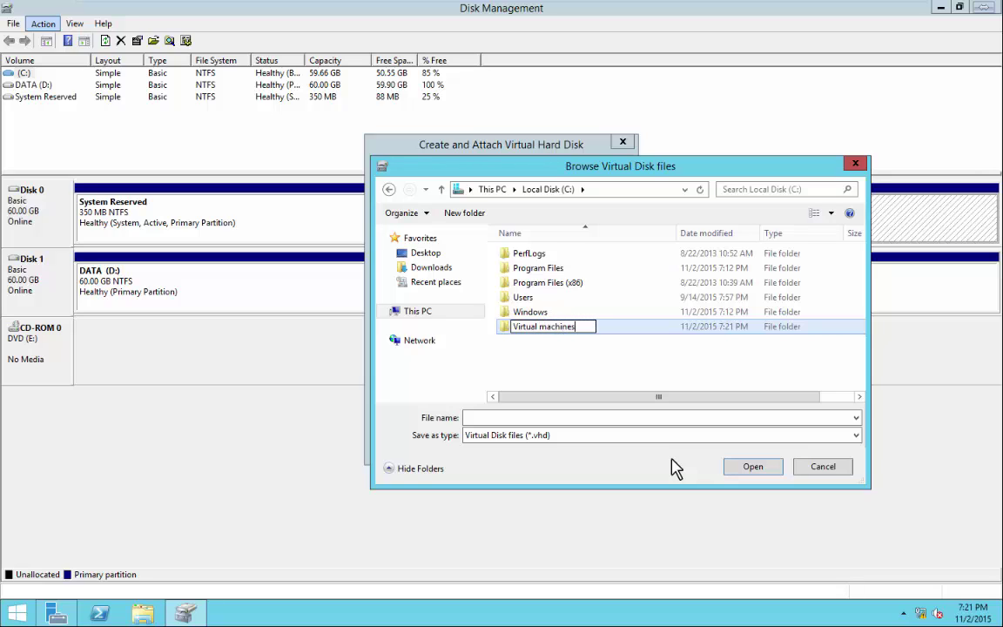
key("Return")
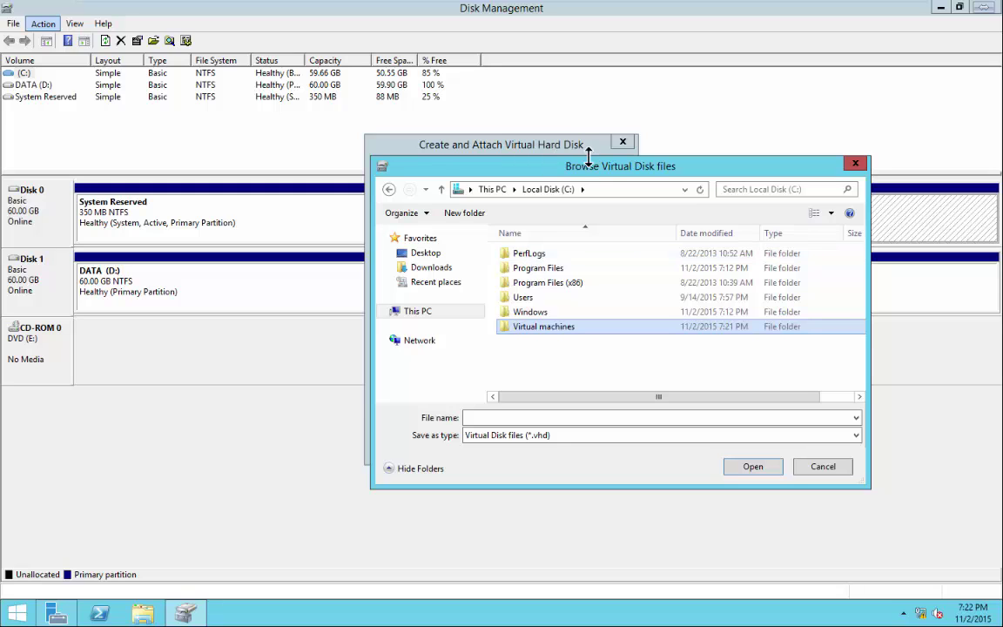
left_click_drag(589, 164, 467, 85)
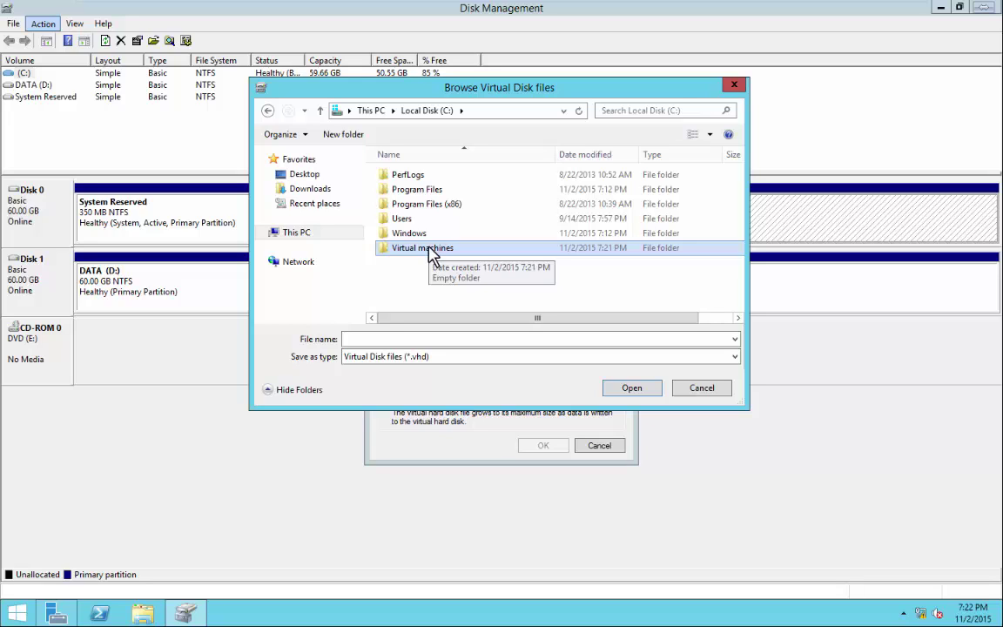
Inside Virtual machines, create a new folder named 'vms'.
double_click(427, 249)
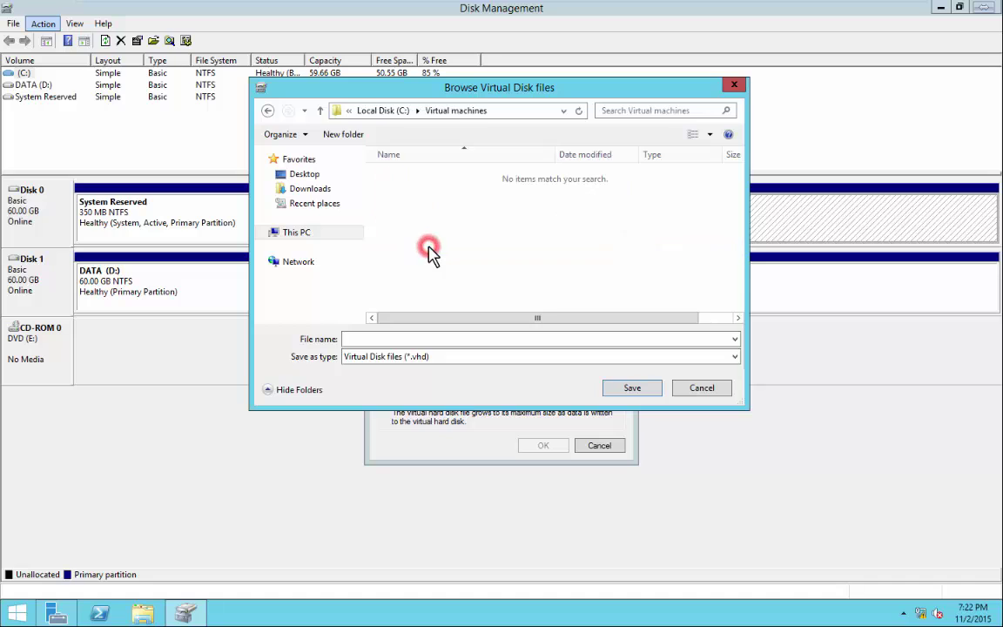
right_click(426, 209)
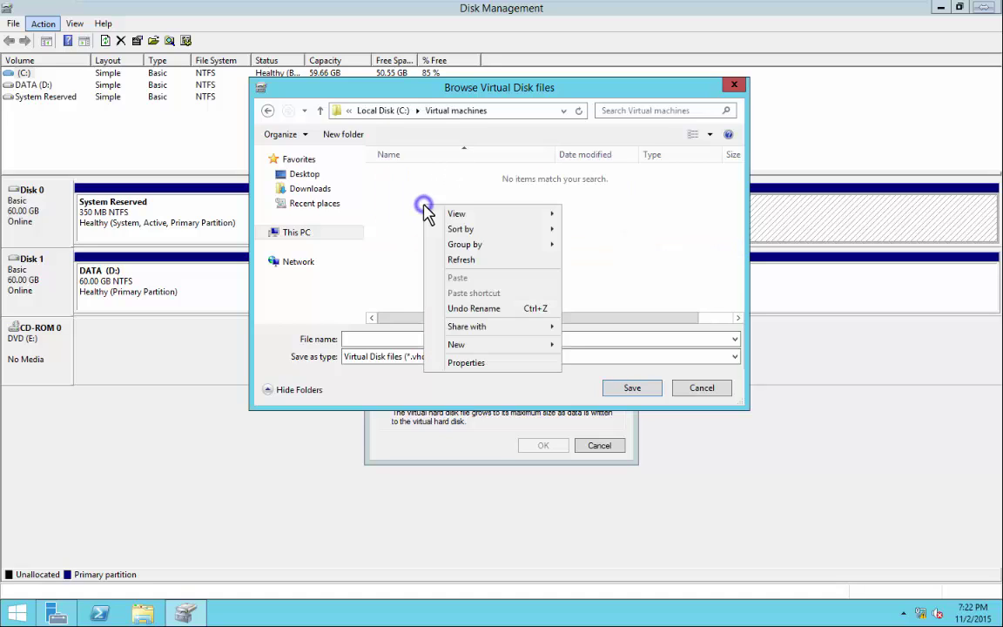
mouse_move(469, 353)
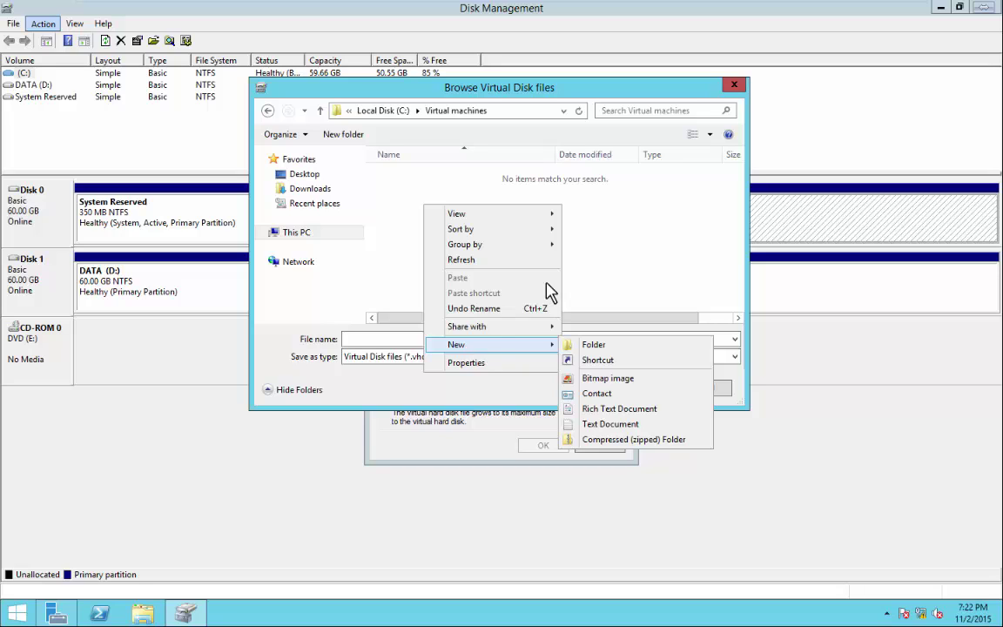
left_click(535, 308)
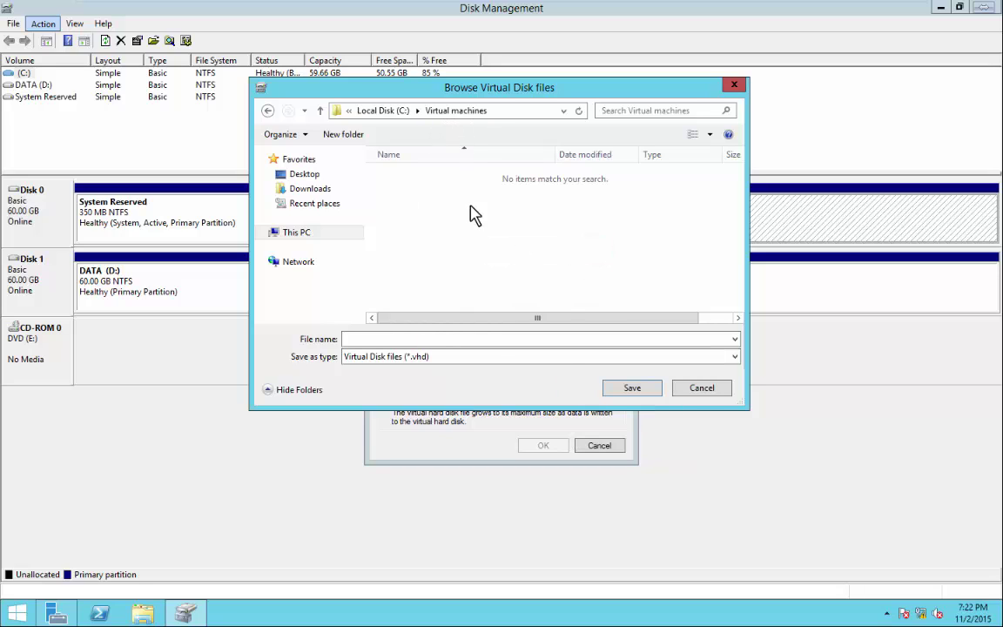
right_click(436, 223)
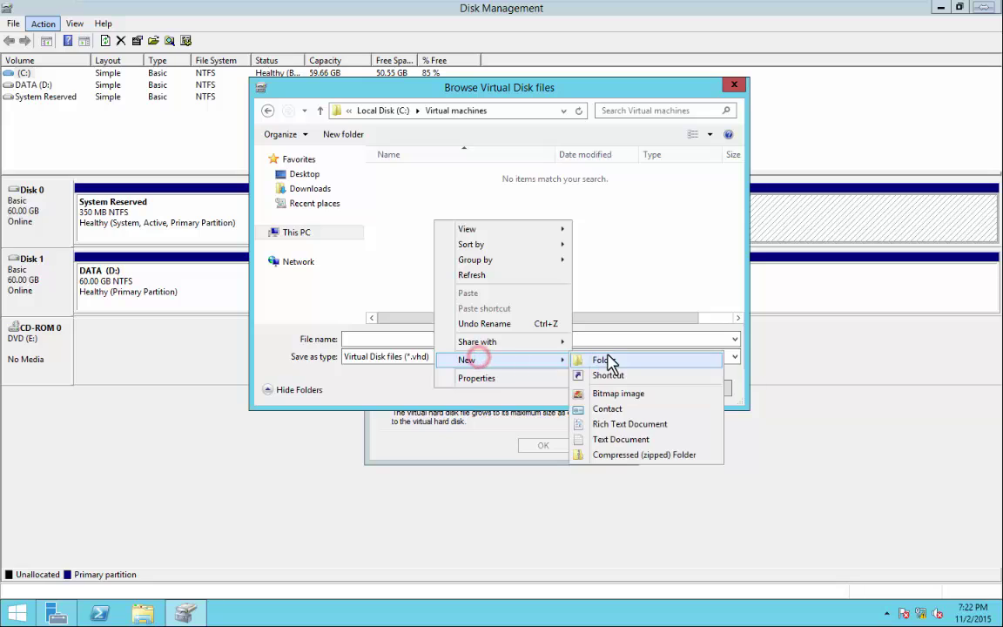
left_click(609, 357)
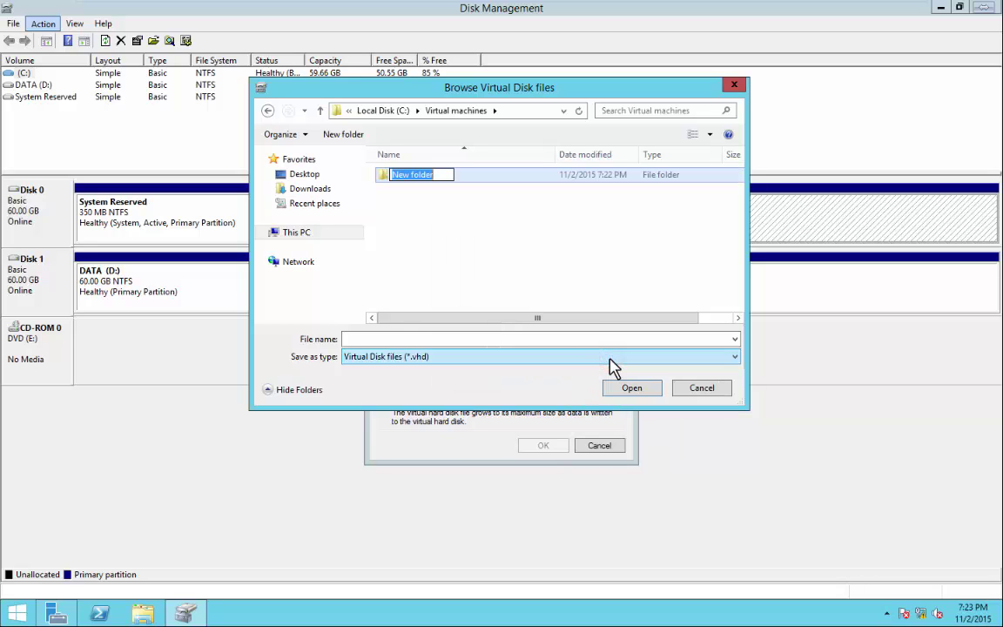
type("vms")
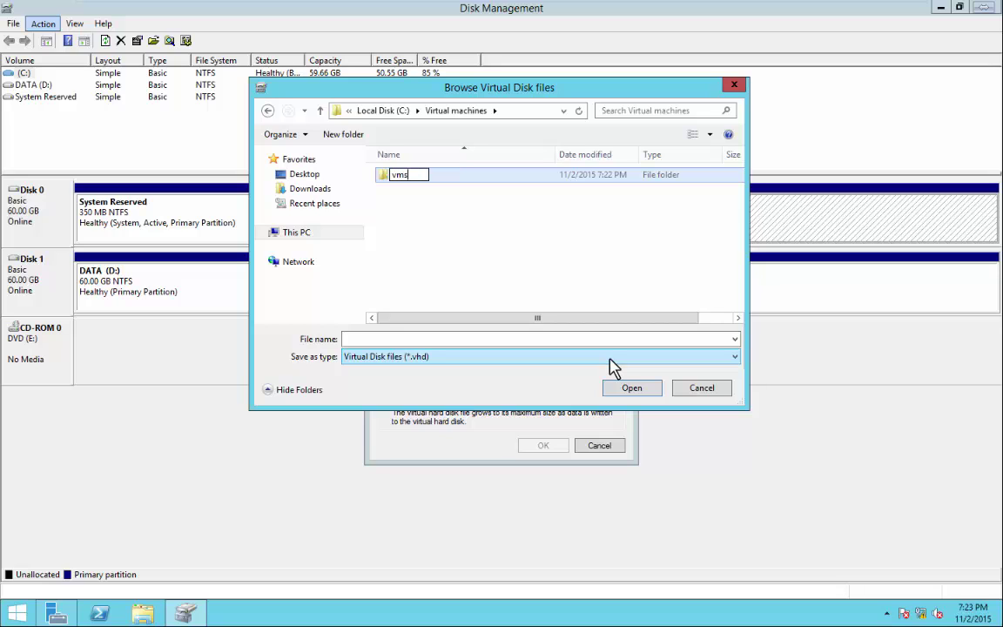
key("Return")
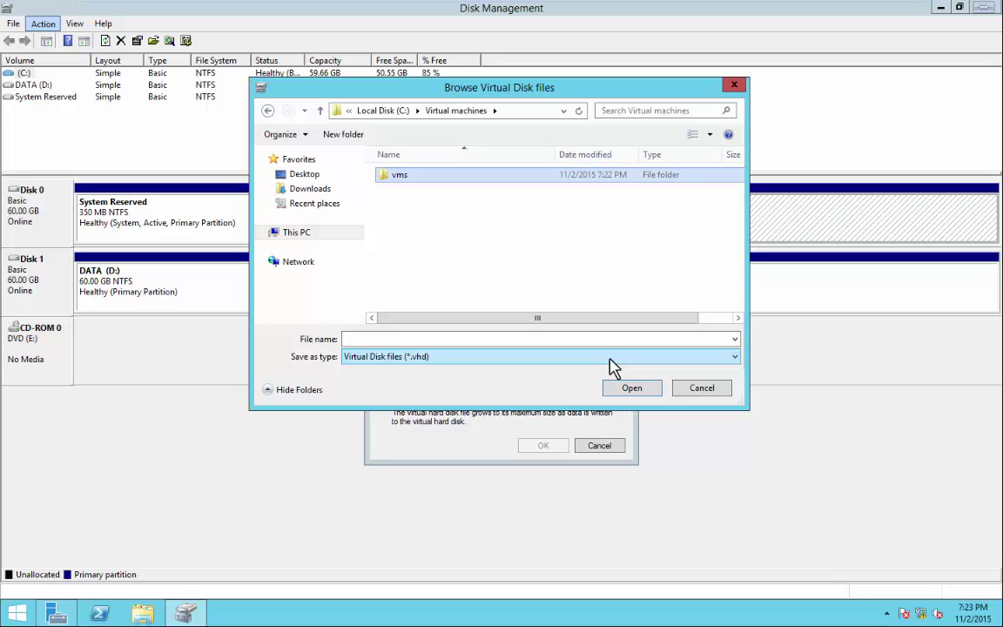
Create a 'vhd' folder, open it, and enter disk1 as the file name.
right_click(427, 233)
left_click(476, 374)
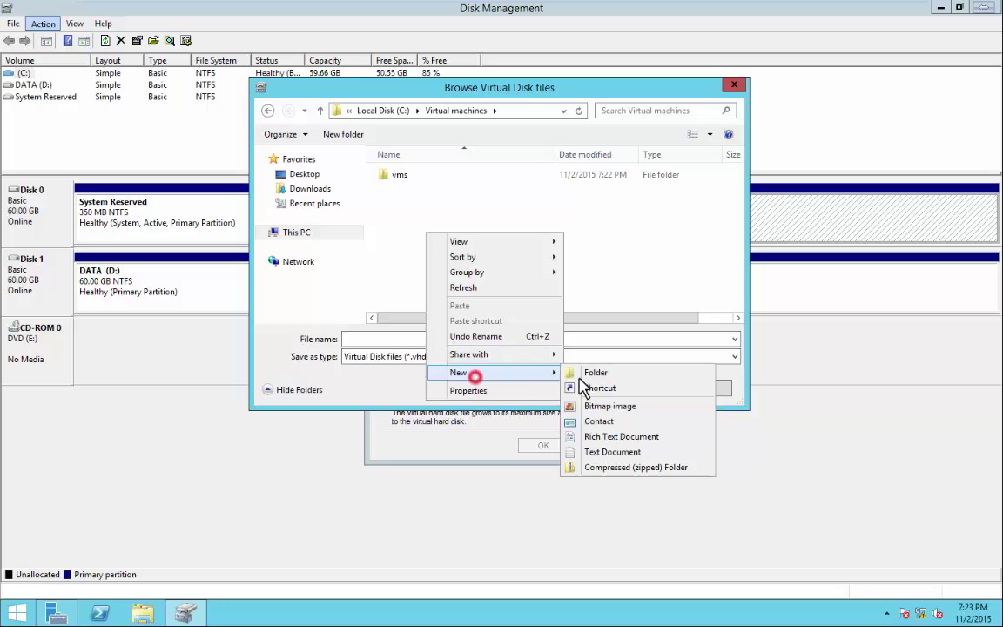
left_click(585, 374)
type("vhd")
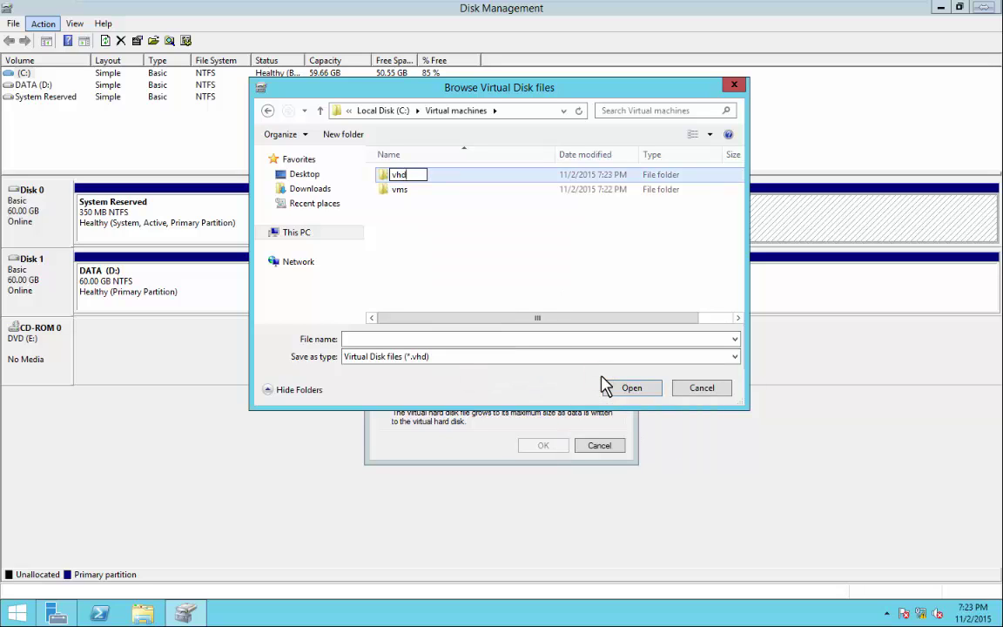
key("Return")
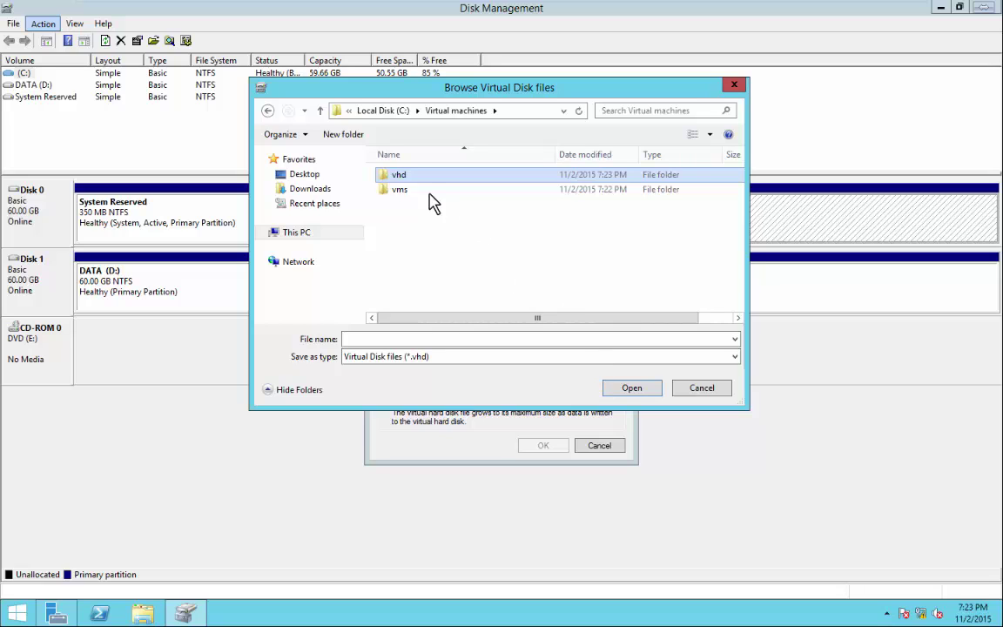
double_click(401, 174)
left_click(438, 339)
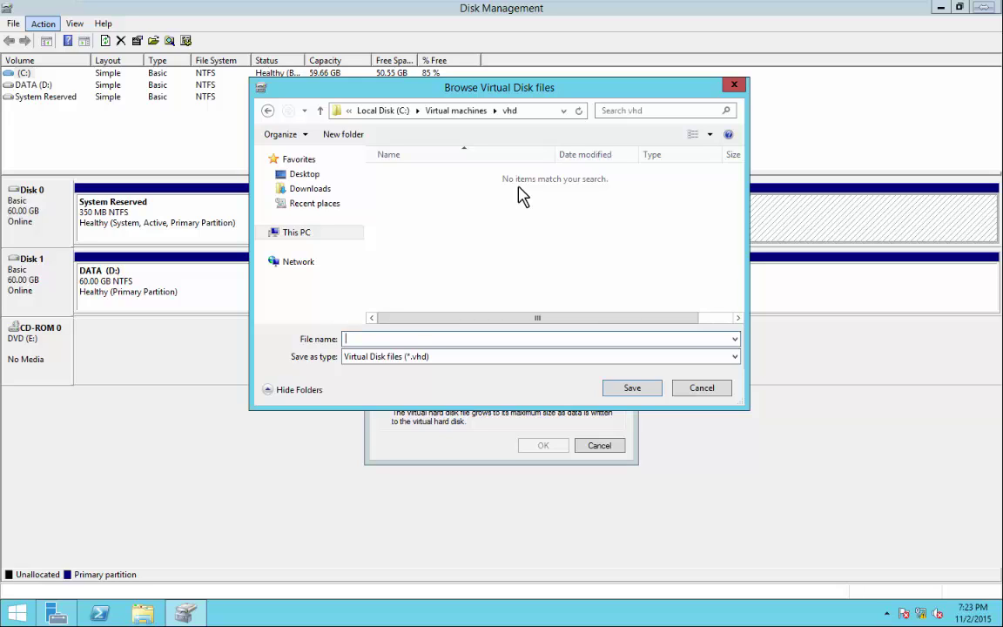
type("disk1")
Save the disk1 location and choose VHD format with dynamically expanding size.
left_click(641, 392)
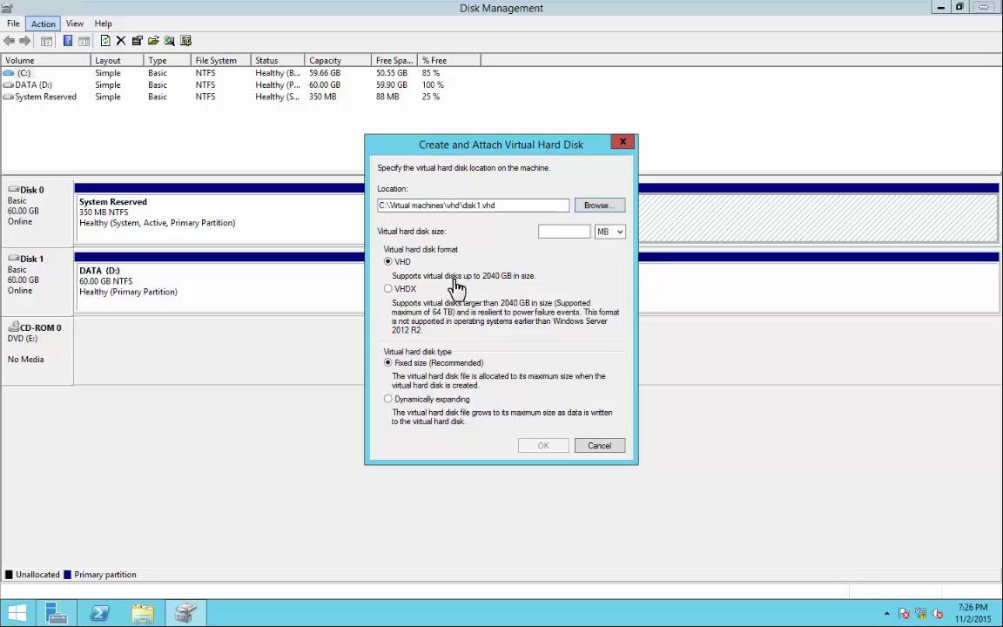
left_click(389, 290)
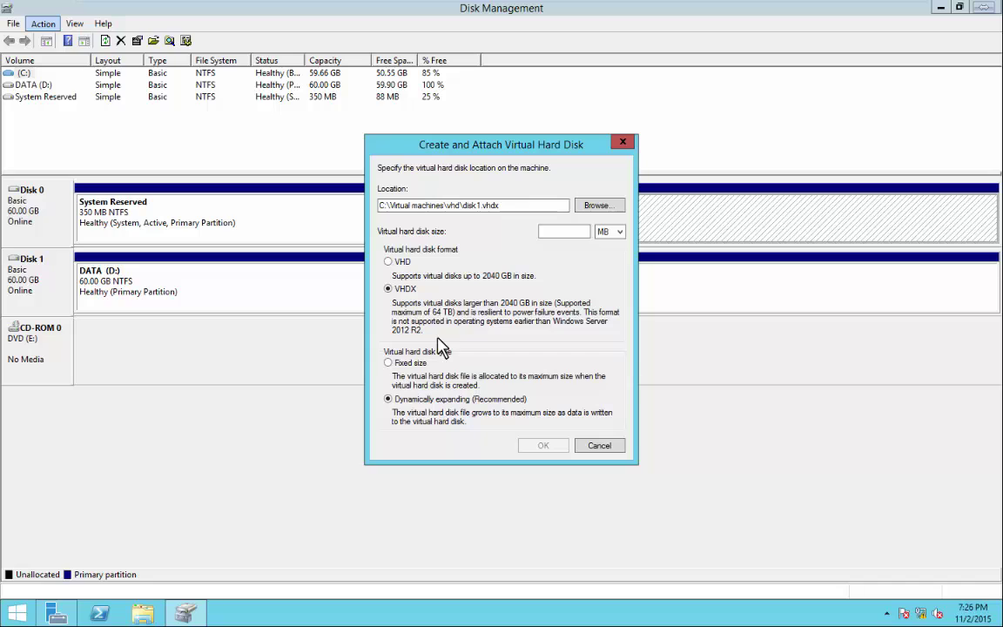
left_click(389, 262)
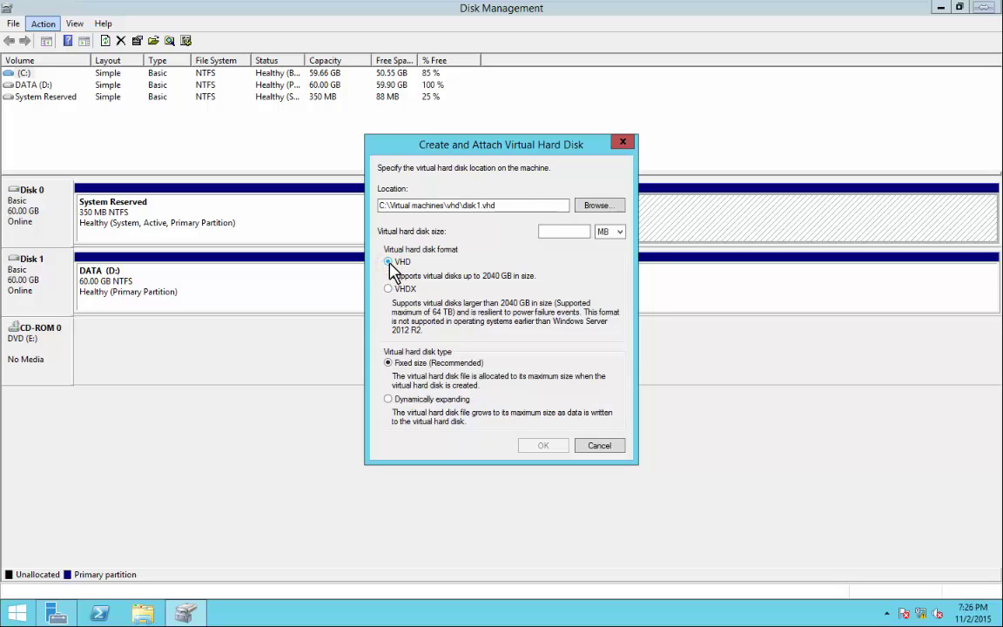
left_click(565, 232)
left_click(389, 400)
Set the virtual disk size to 500 GB.
left_click(567, 231)
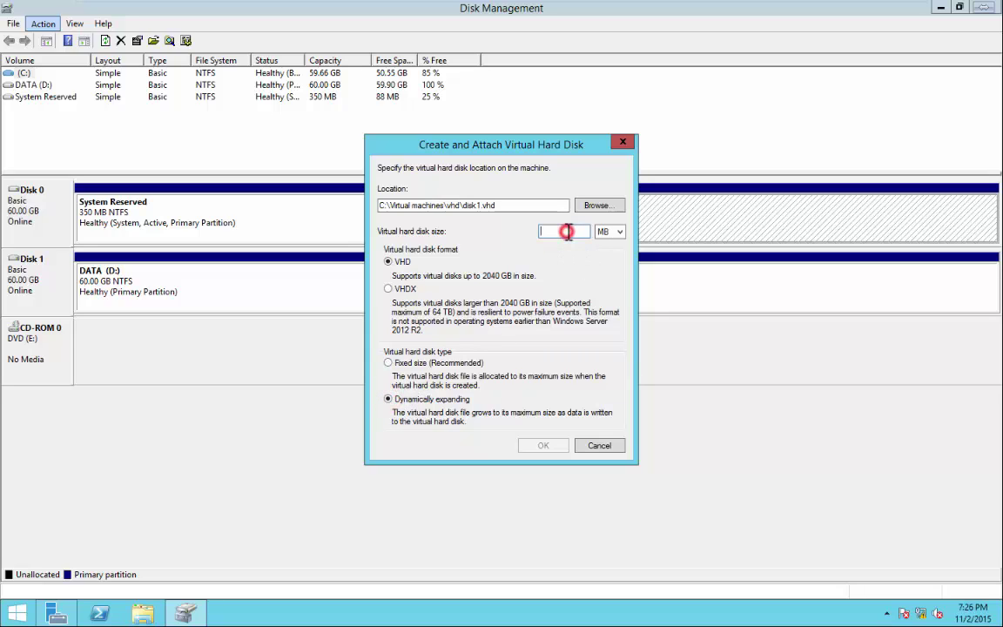
type("1024")
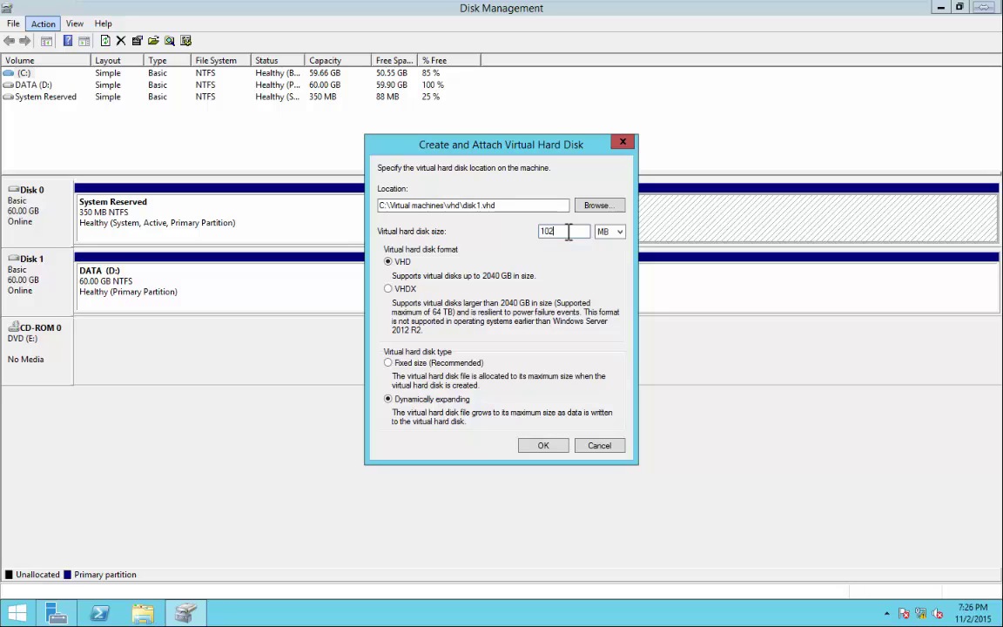
left_click(610, 232)
left_click(605, 248)
left_click_drag(581, 234, 468, 230)
type("1")
key("BackSpace")
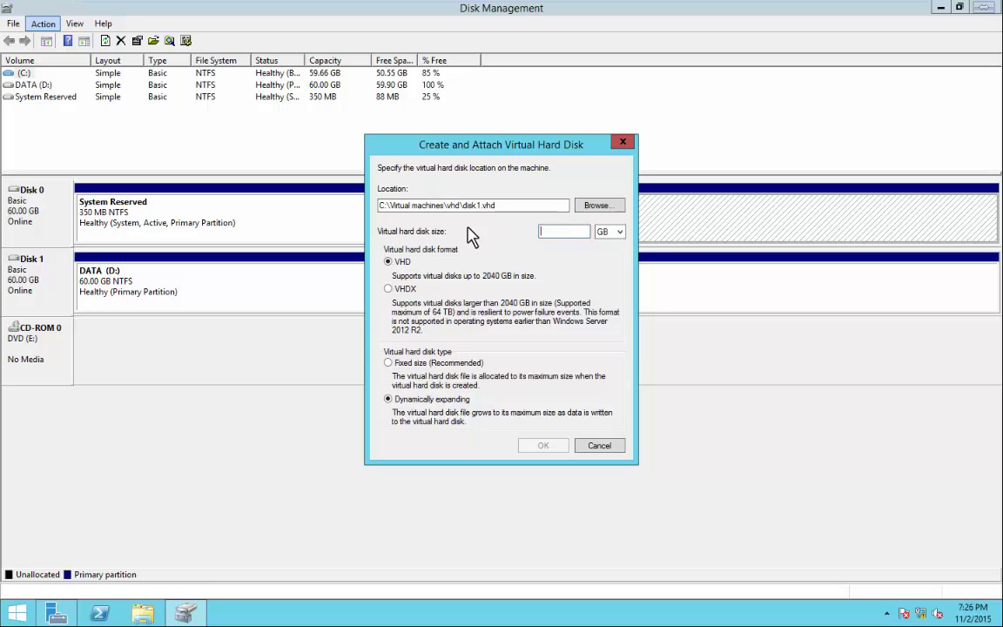
type("500")
Create the virtual disk and initialize Disk 2 with MBR partitioning.
left_click(543, 446)
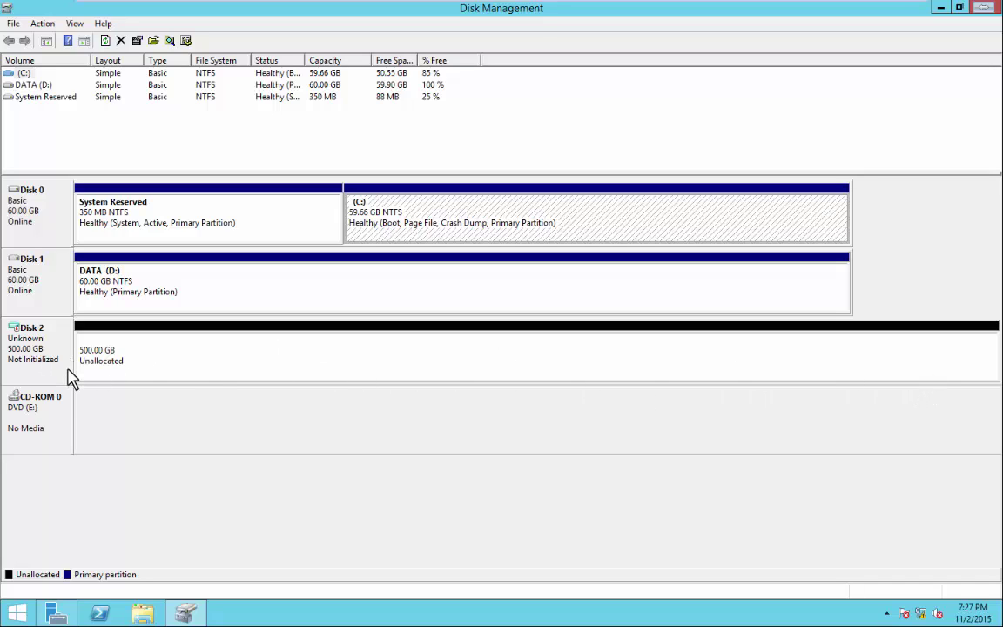
right_click(31, 341)
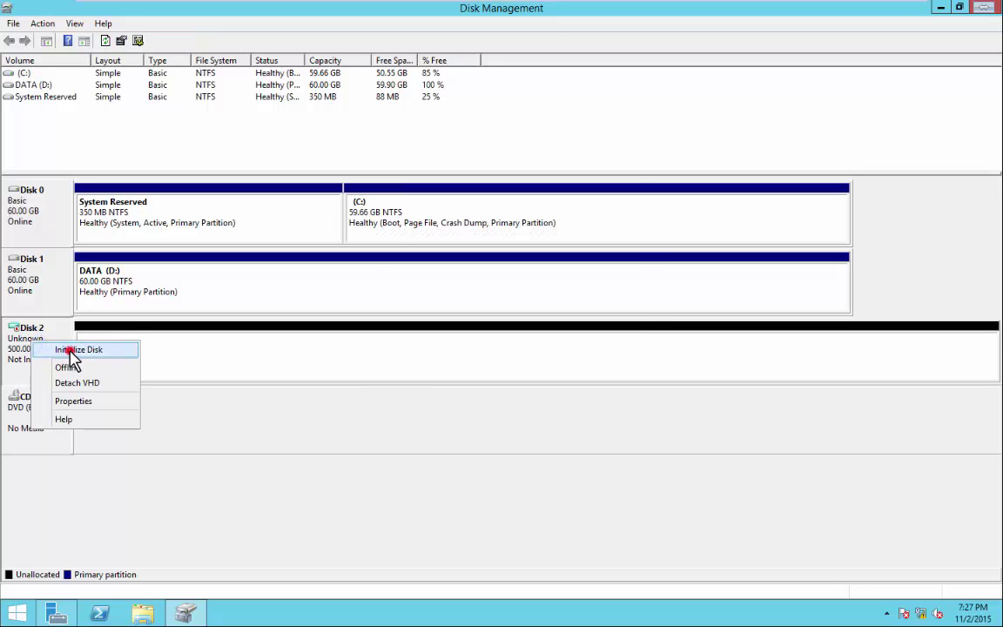
left_click(70, 351)
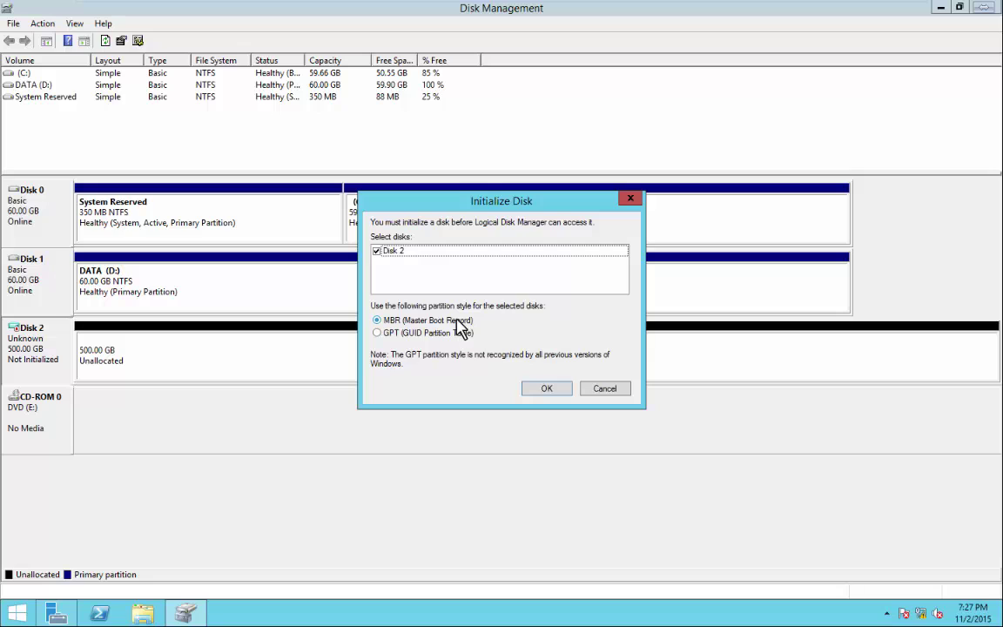
left_click(547, 389)
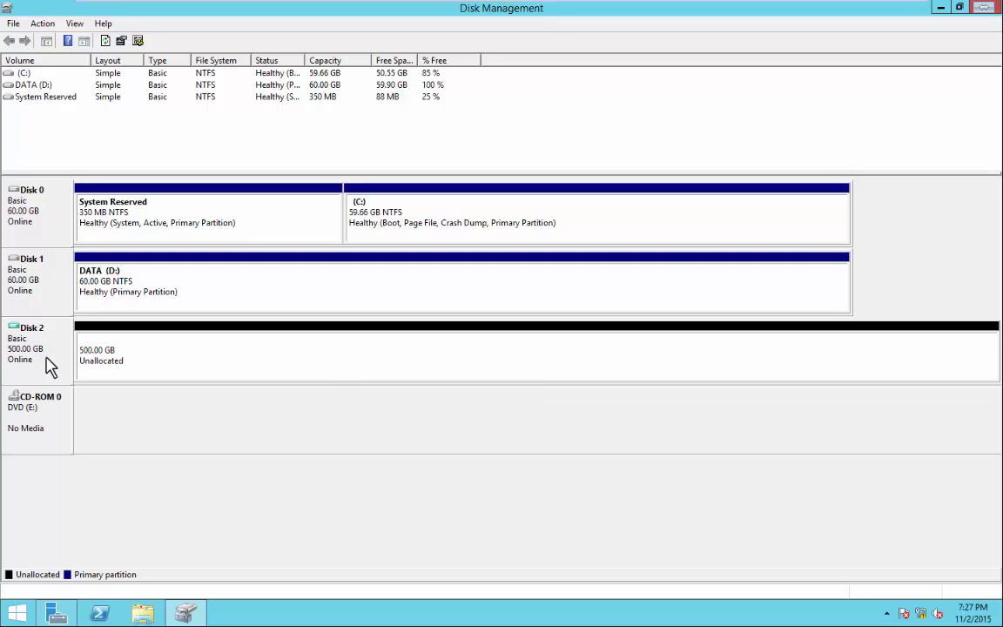
Create a full-size NTFS simple volume on Disk 2, drive F, labelled vhd1.
right_click(381, 348)
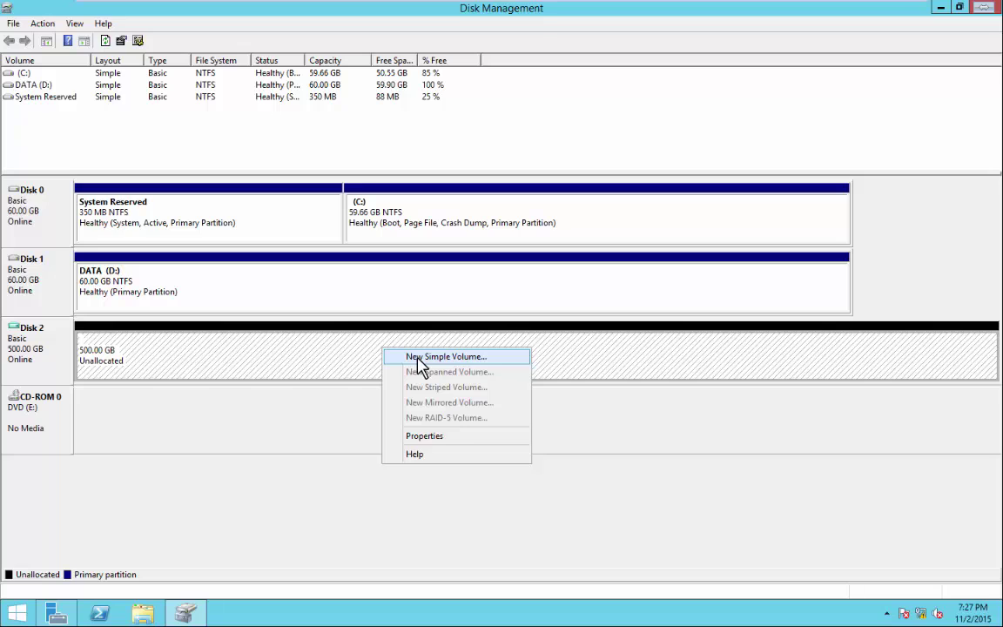
left_click(423, 358)
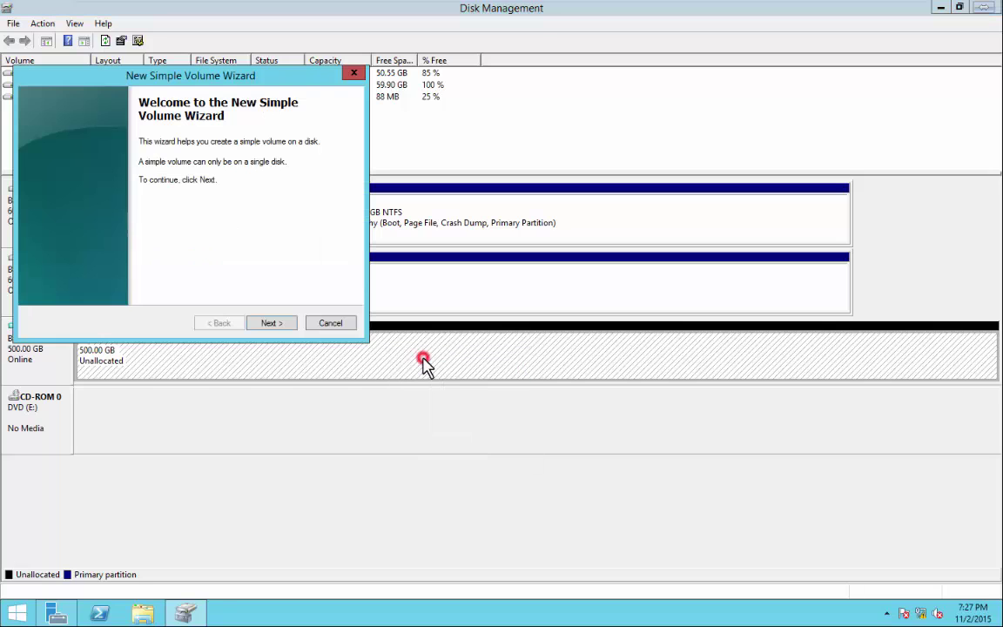
left_click(273, 324)
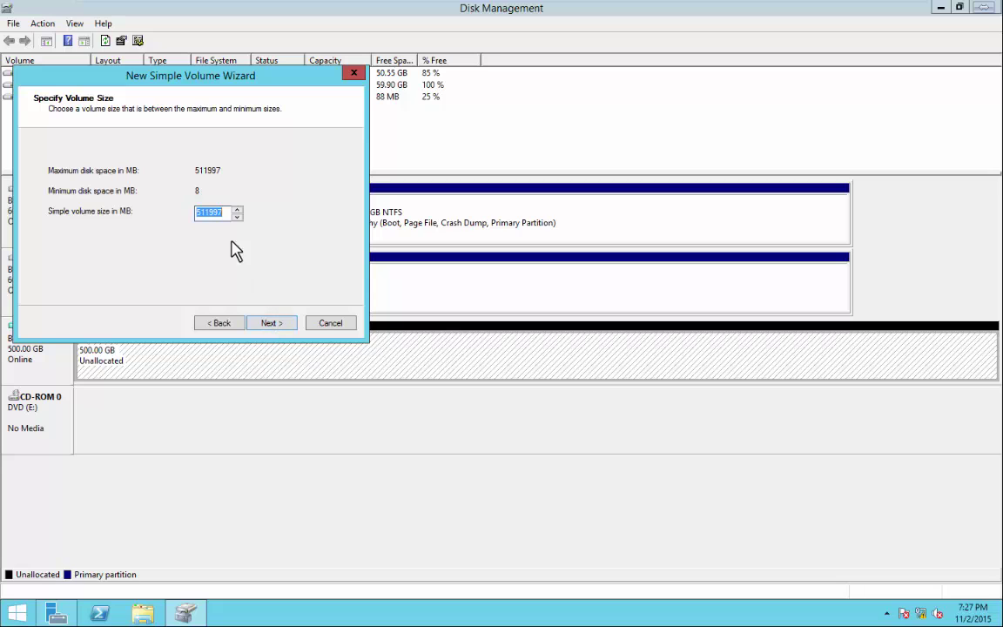
left_click(268, 324)
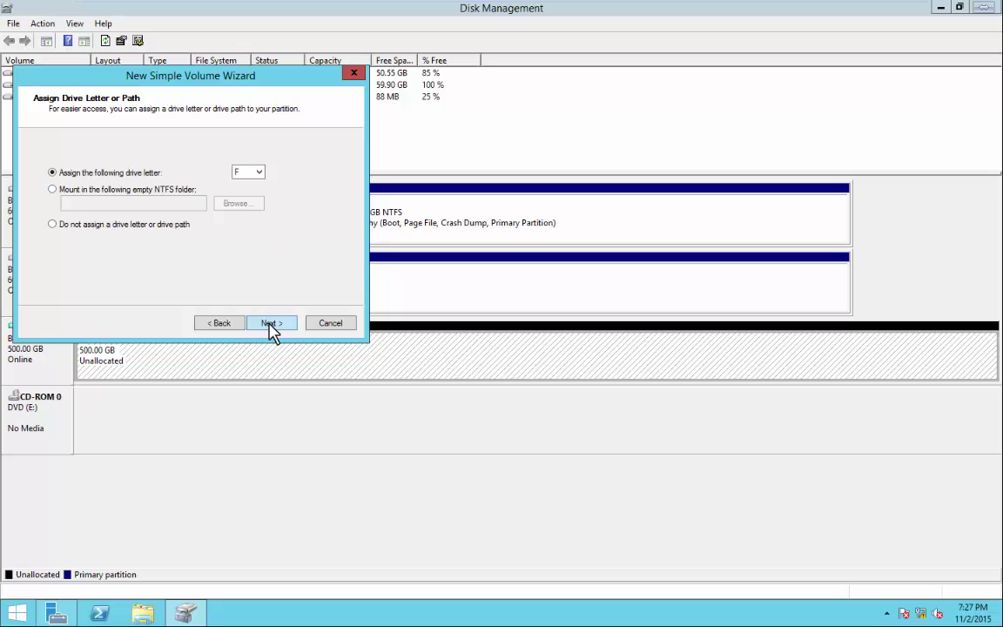
left_click(270, 324)
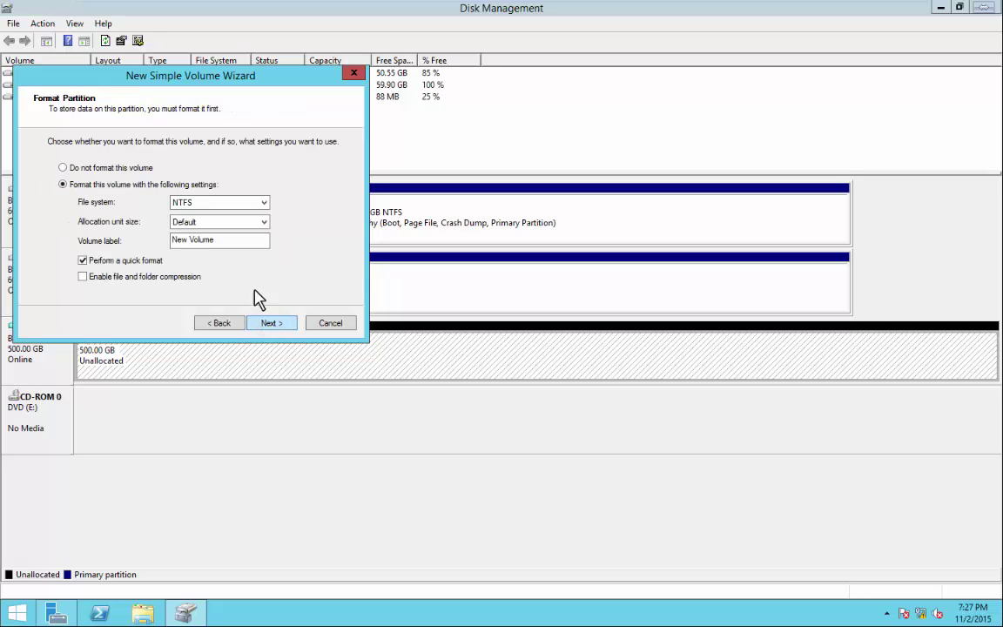
left_click_drag(249, 244, 157, 244)
type("vhd1")
left_click(271, 323)
left_click(271, 323)
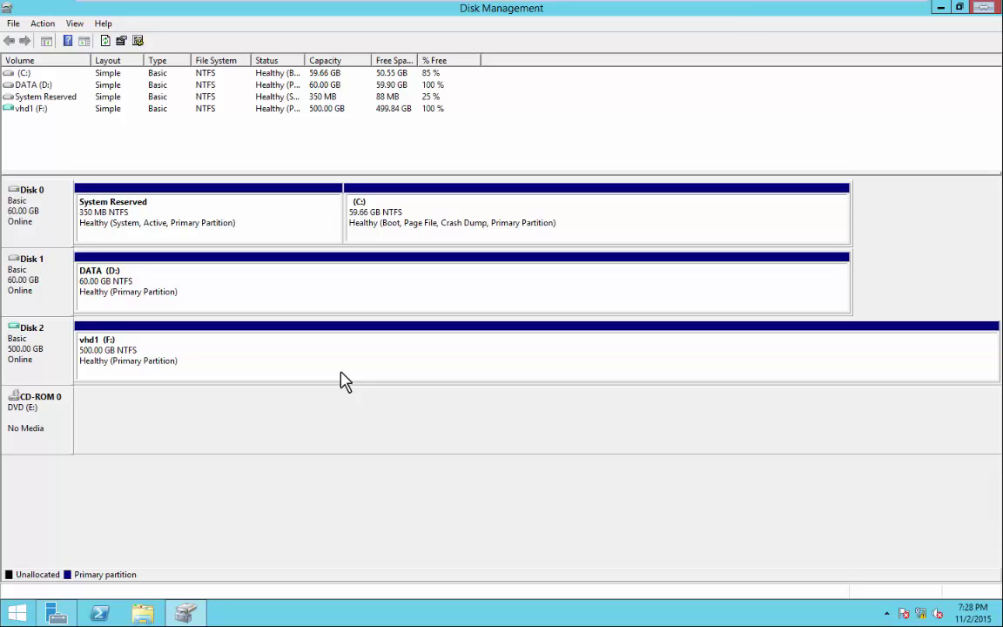
Check the 107,648 KB disk1 image in C:\Virtual machines\vhd, then close that window.
left_click(141, 613)
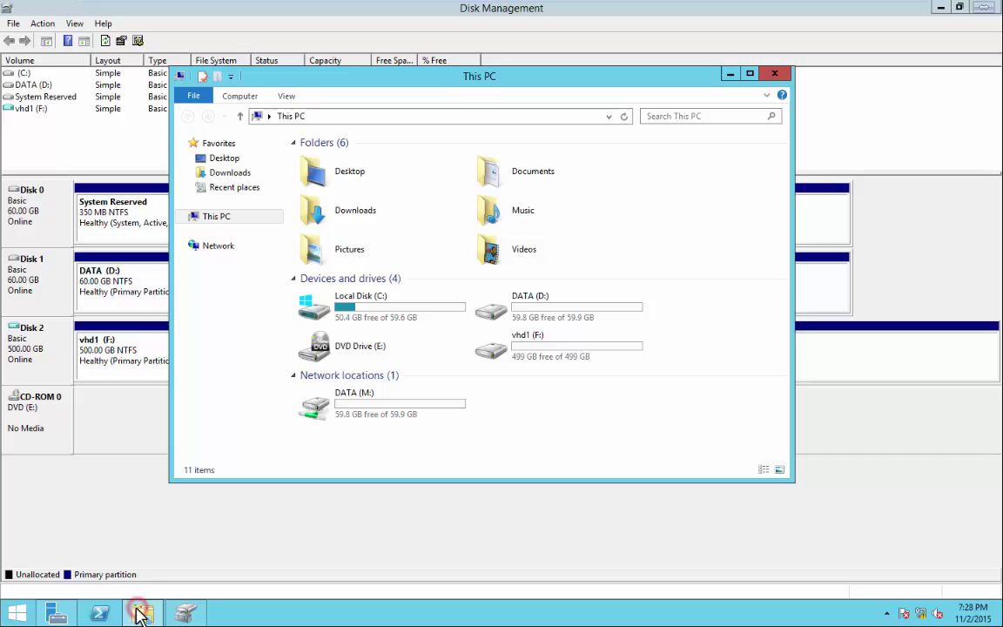
double_click(383, 308)
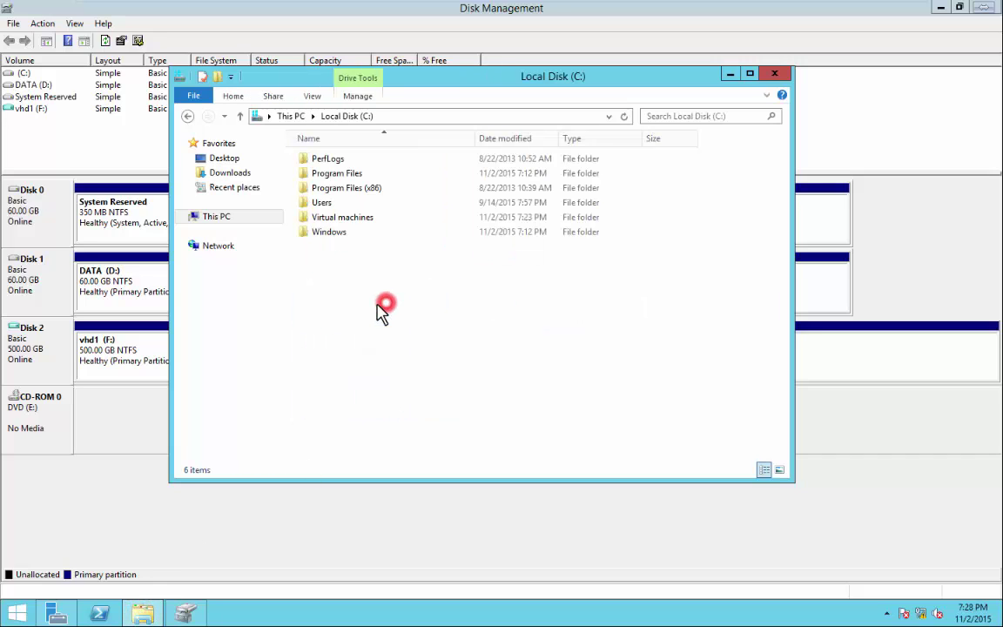
double_click(365, 217)
double_click(321, 161)
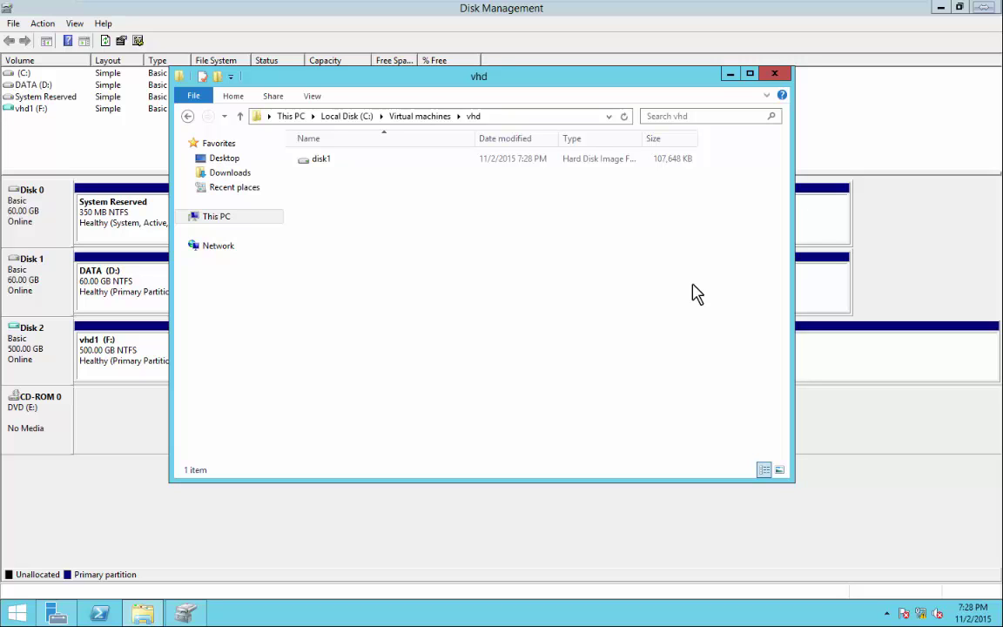
left_click(774, 75)
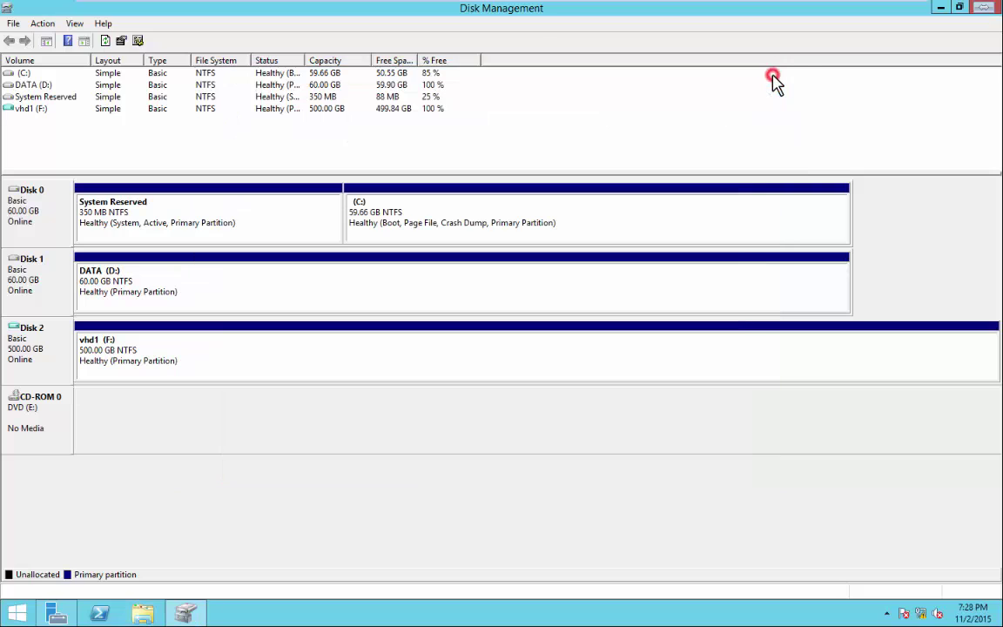
On vhd1 (F:), create a New folder and a New Rich Text Document.
left_click(144, 612)
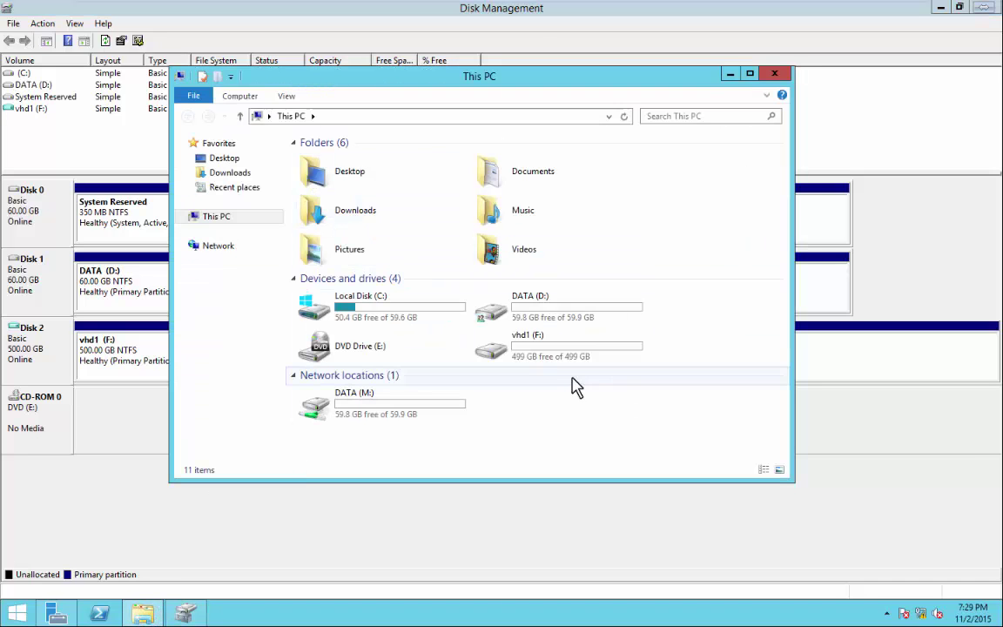
double_click(556, 353)
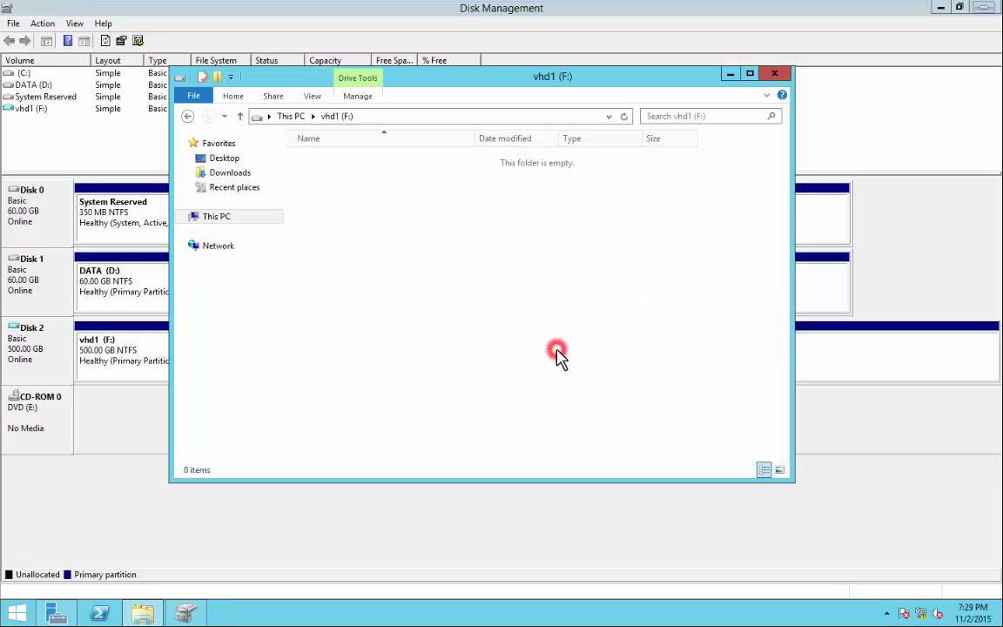
right_click(443, 261)
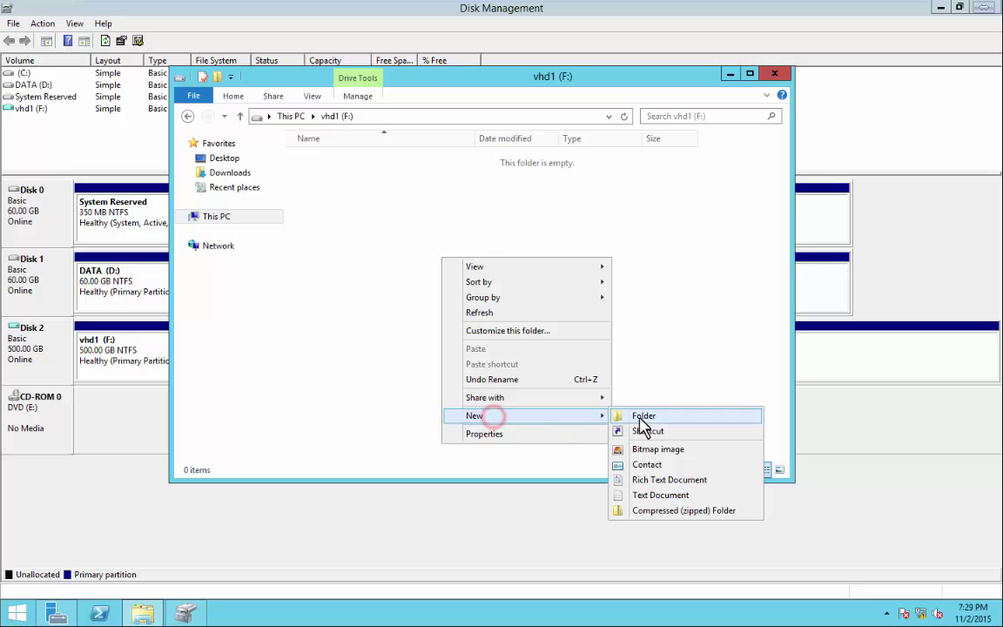
left_click(640, 416)
right_click(404, 287)
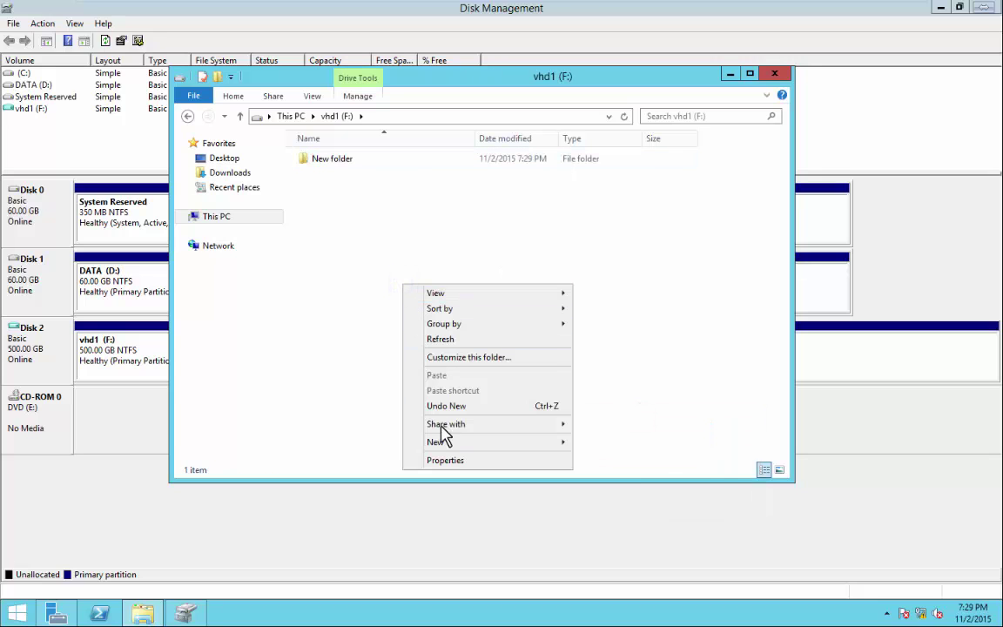
mouse_move(444, 442)
left_click(605, 506)
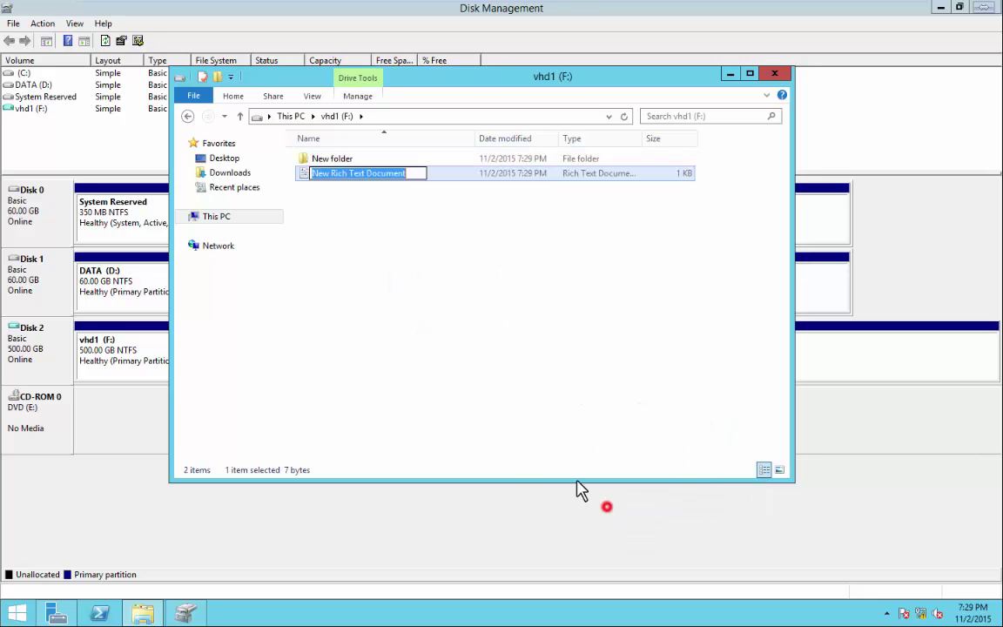
right_click(358, 285)
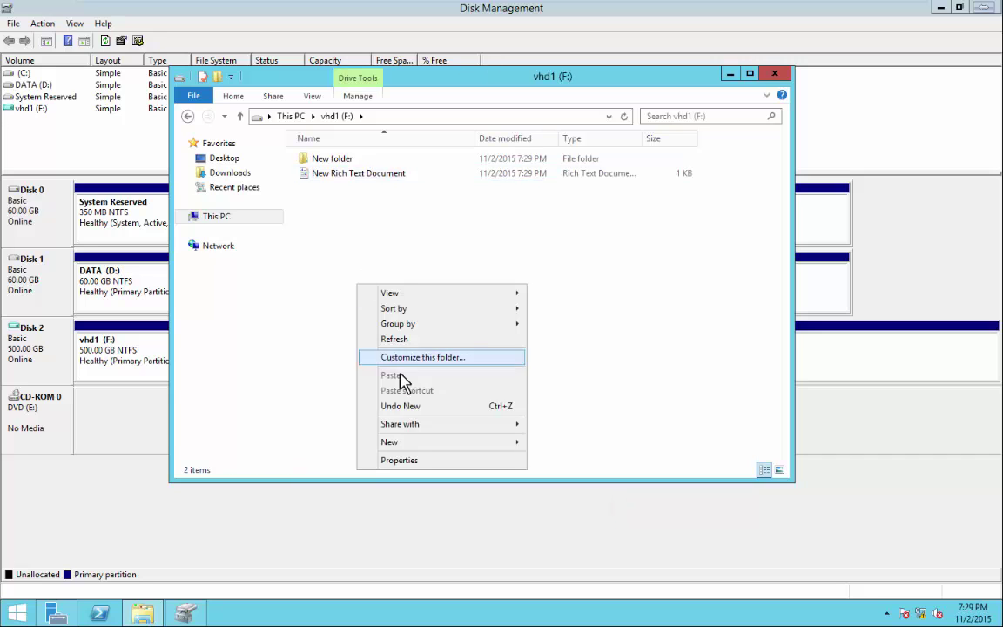
left_click(580, 302)
Browse the Desktop, Music and Documents folders, then return to vhd1 (F:).
left_click(220, 219)
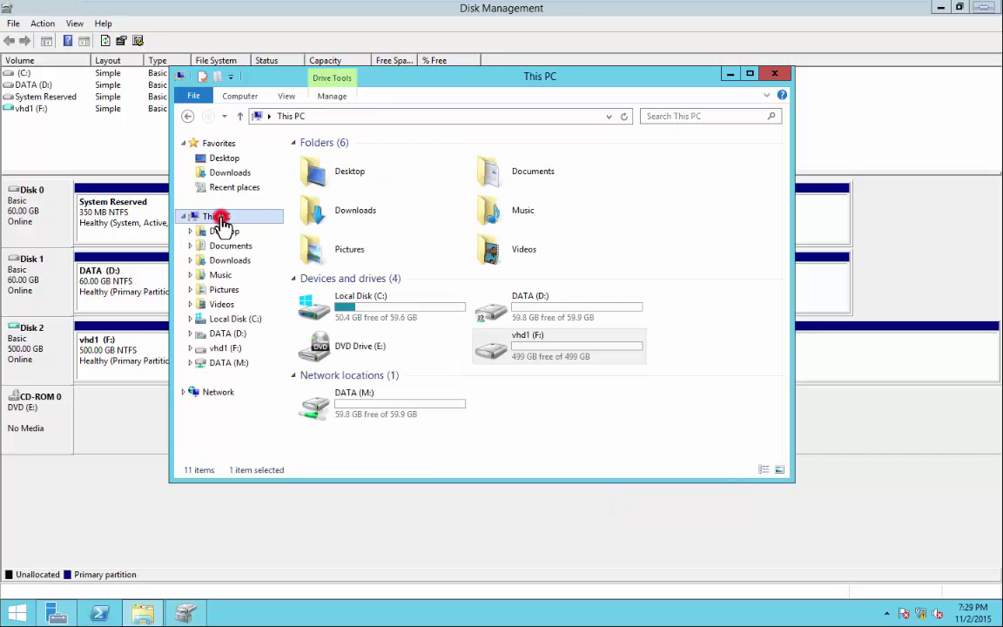
double_click(334, 172)
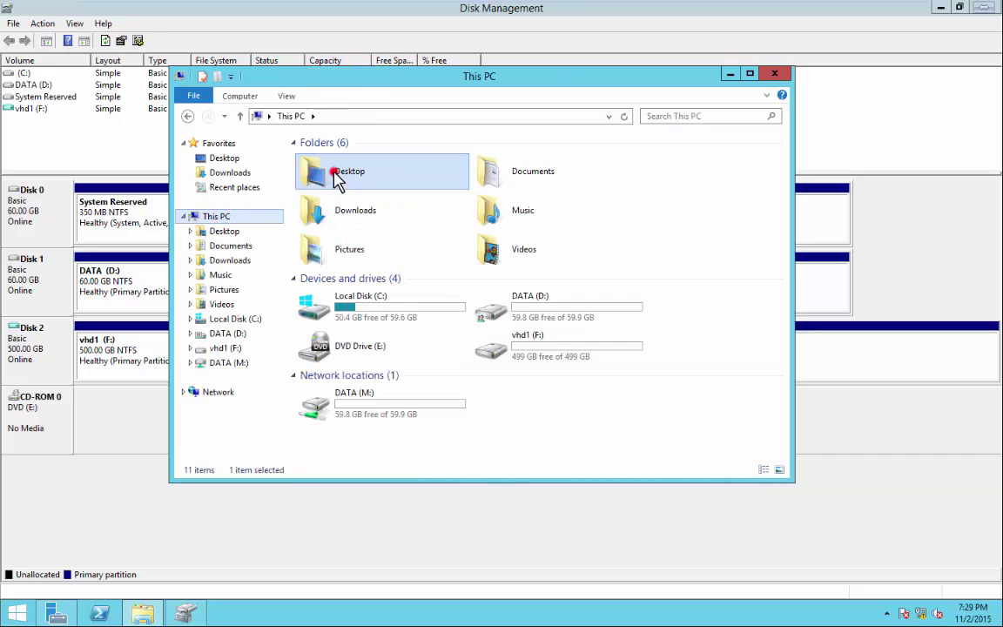
left_click(290, 116)
double_click(484, 209)
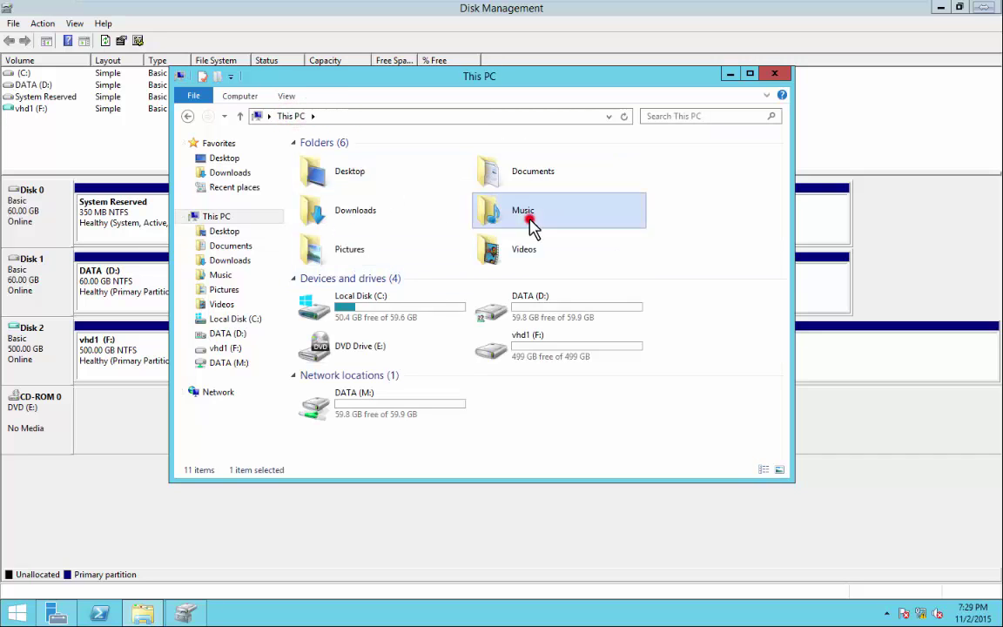
left_click(293, 119)
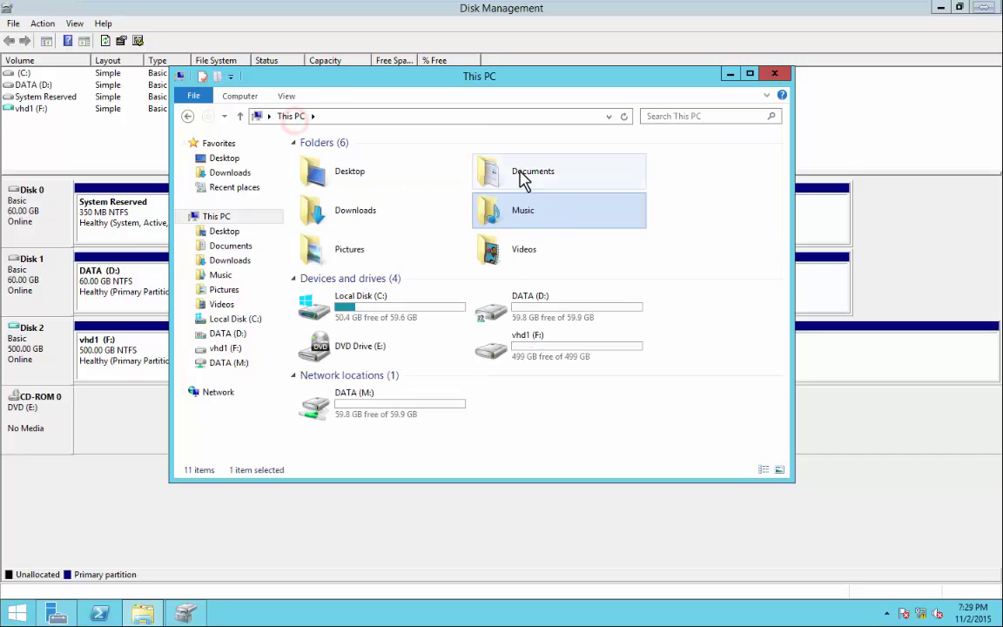
double_click(517, 166)
left_click(298, 115)
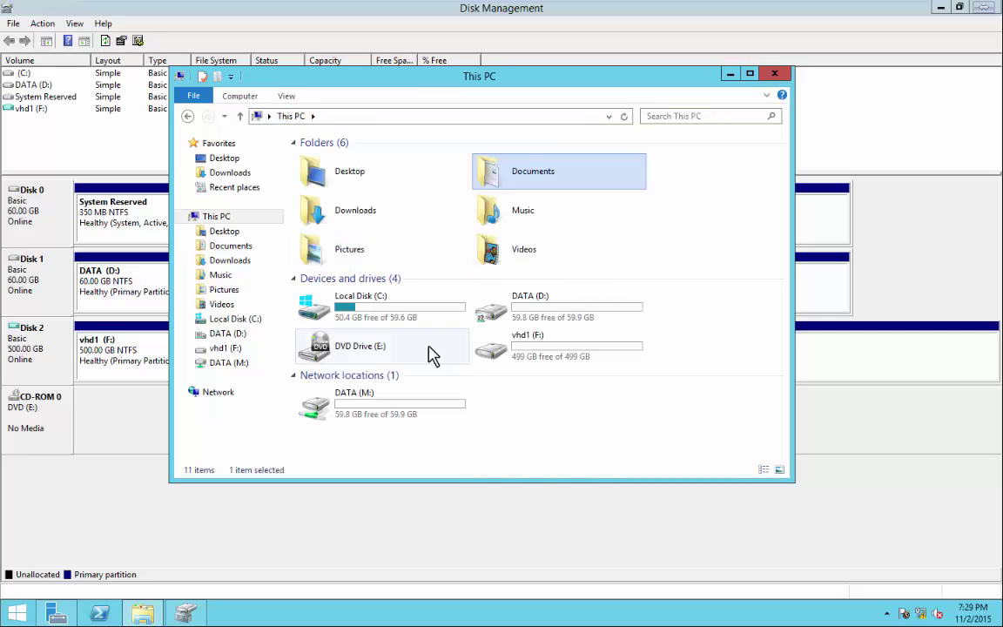
double_click(549, 348)
Add New folder (2) to vhd1 (F:) and close the drive properties unchanged.
right_click(418, 270)
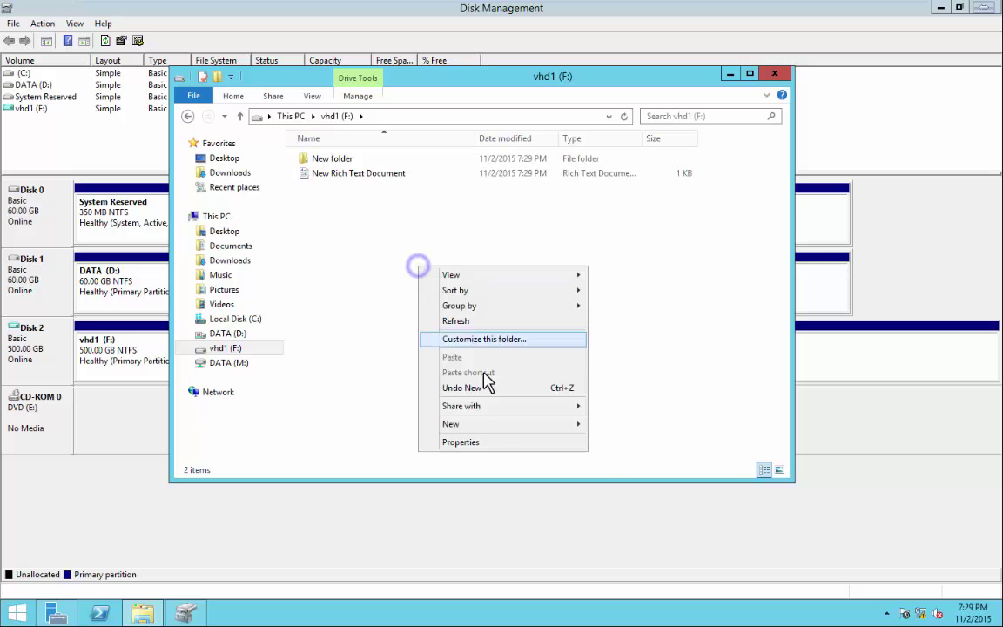
left_click(484, 424)
left_click(620, 424)
right_click(362, 294)
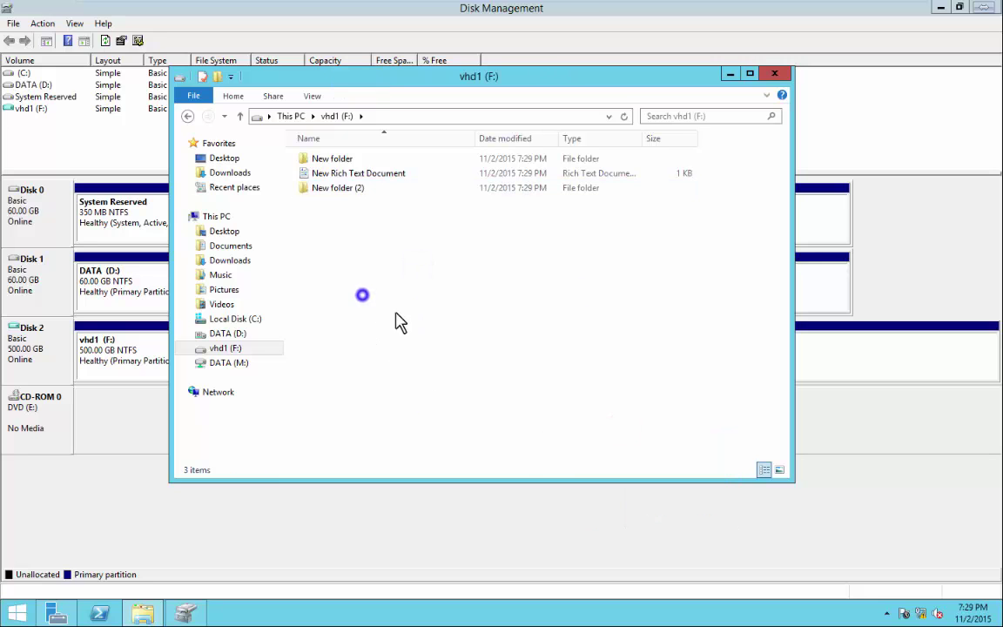
right_click(421, 372)
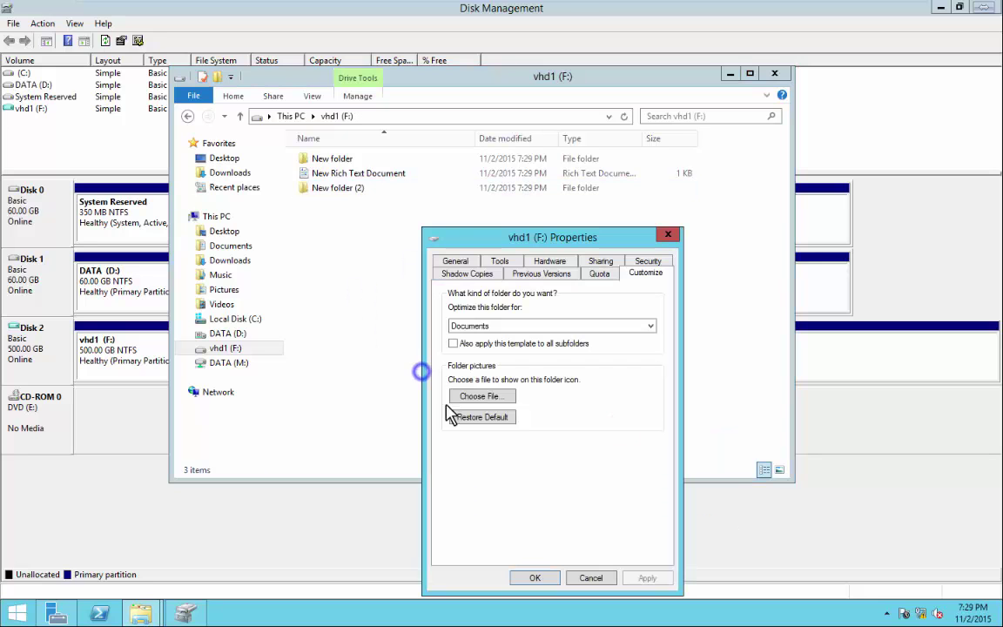
left_click(591, 578)
left_click(425, 336)
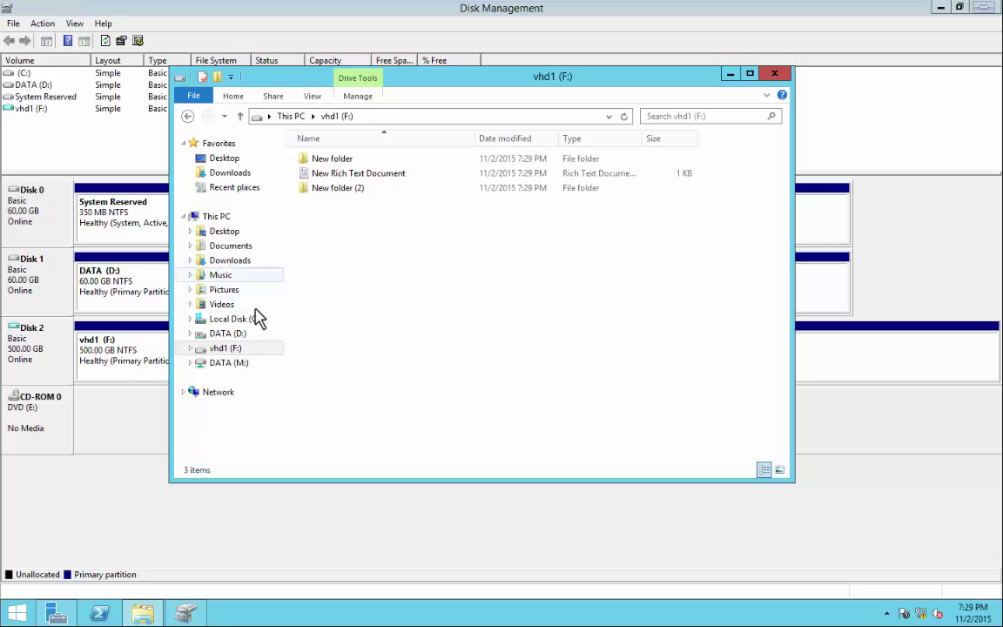
Navigate to C:\Virtual machines\vhd to view disk1, still 107,648 KB, then close the window.
left_click(223, 353)
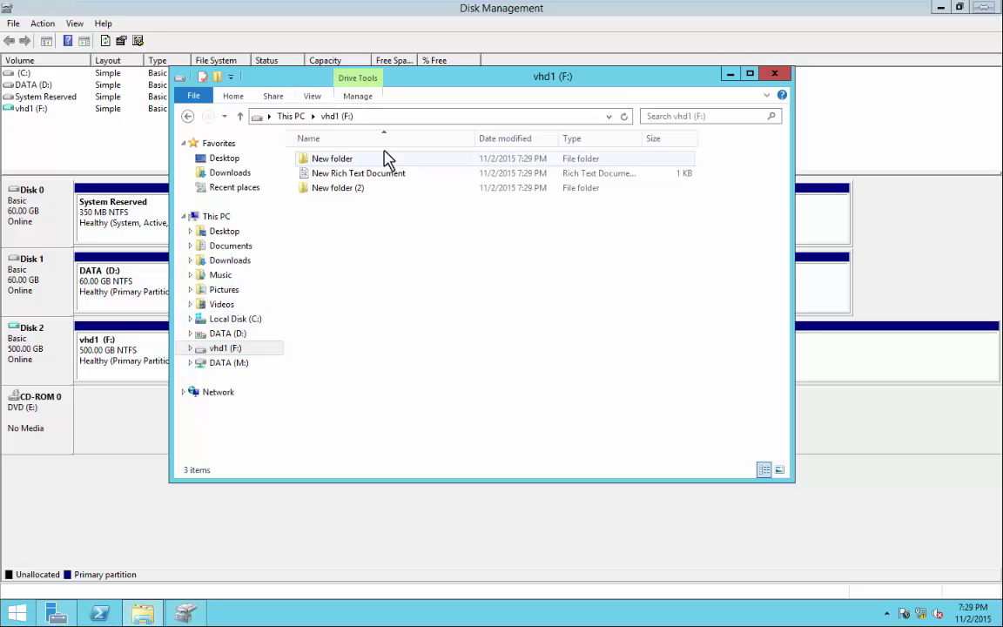
left_click(225, 319)
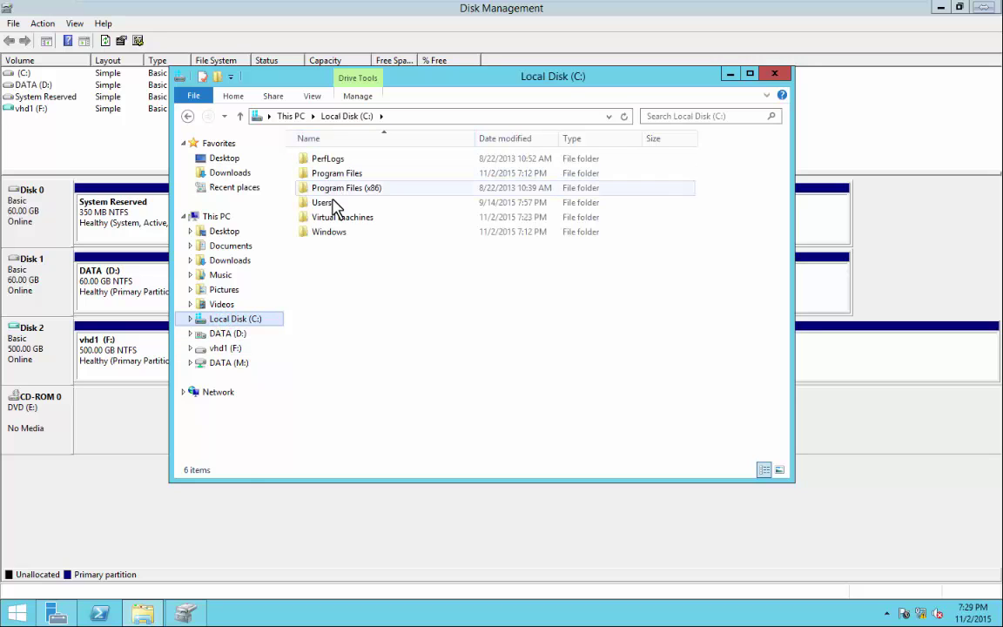
double_click(335, 218)
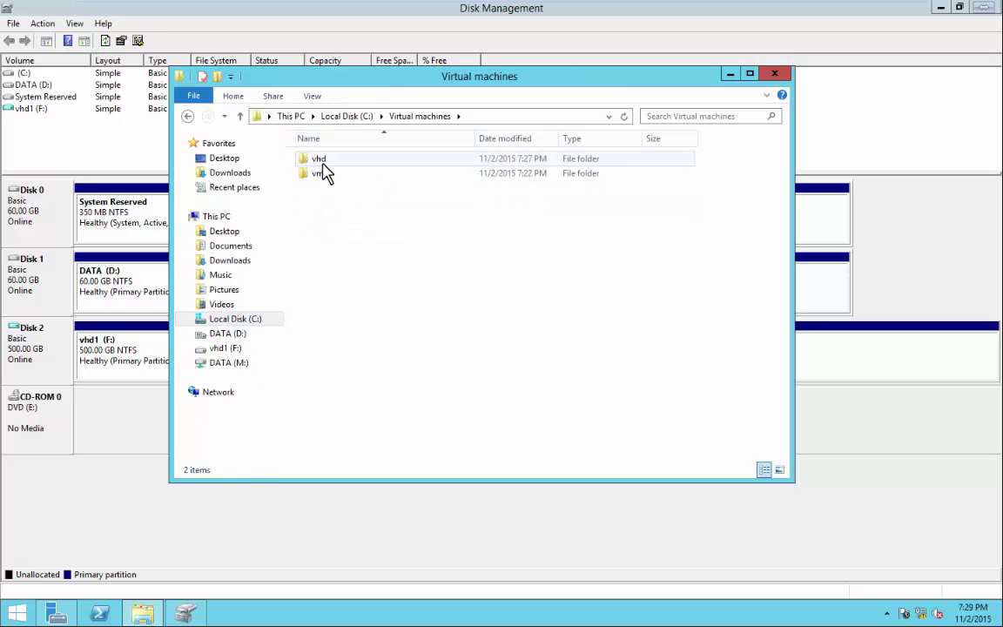
left_click(321, 162)
double_click(320, 162)
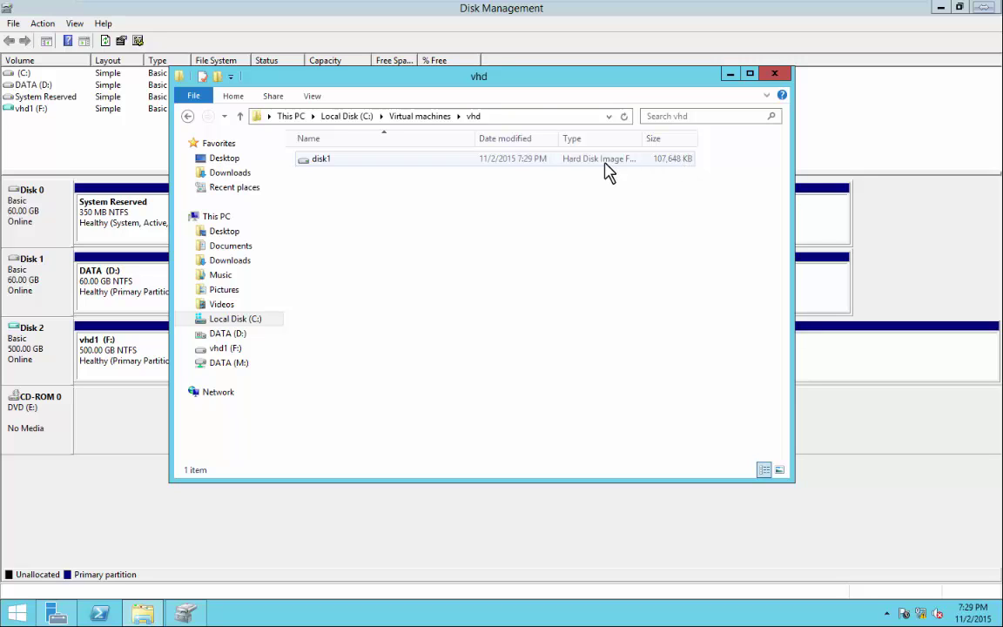
left_click_drag(533, 76, 526, 101)
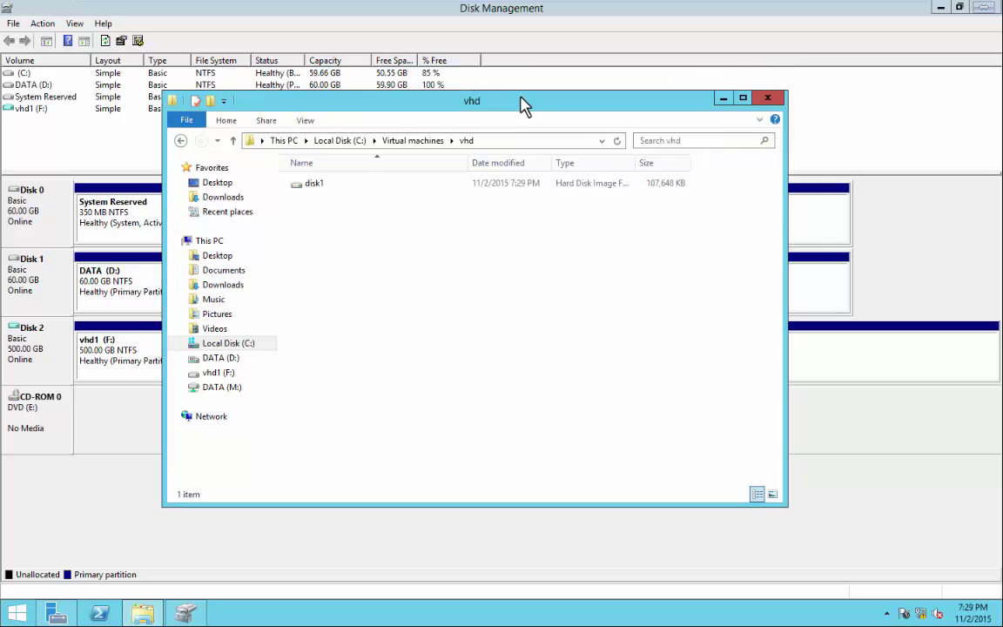
left_click(768, 101)
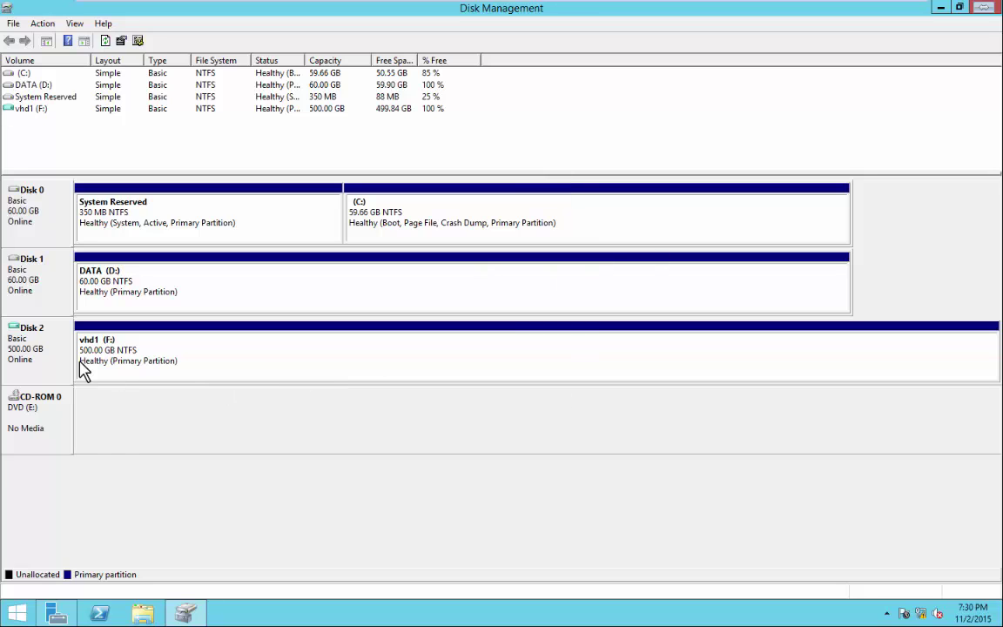
Detach Disk 2's virtual disk C:\Virtual machines\vhd\disk1.vhd and confirm.
right_click(28, 354)
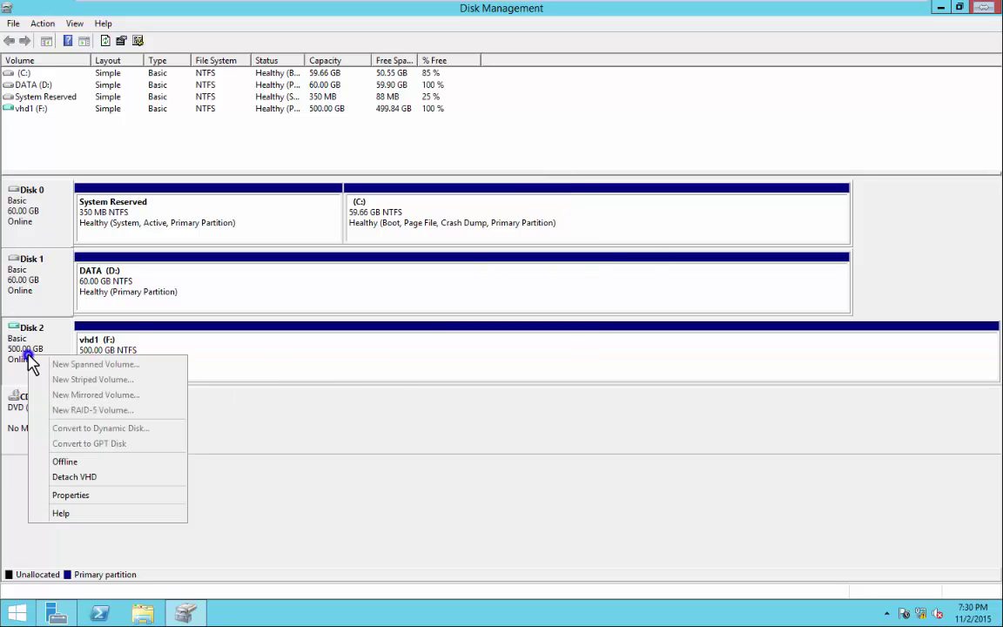
left_click(83, 477)
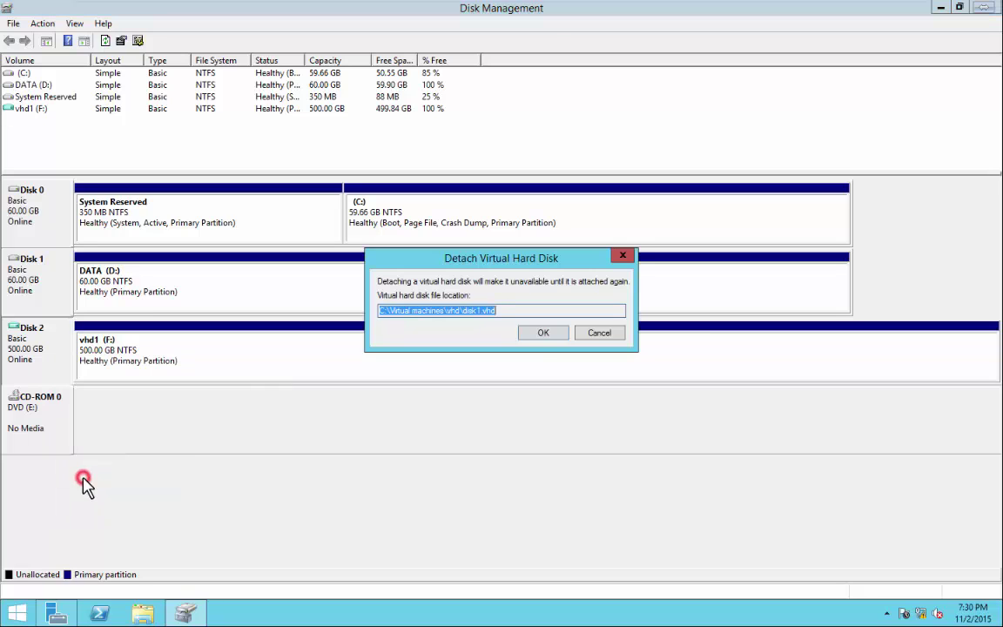
left_click(541, 333)
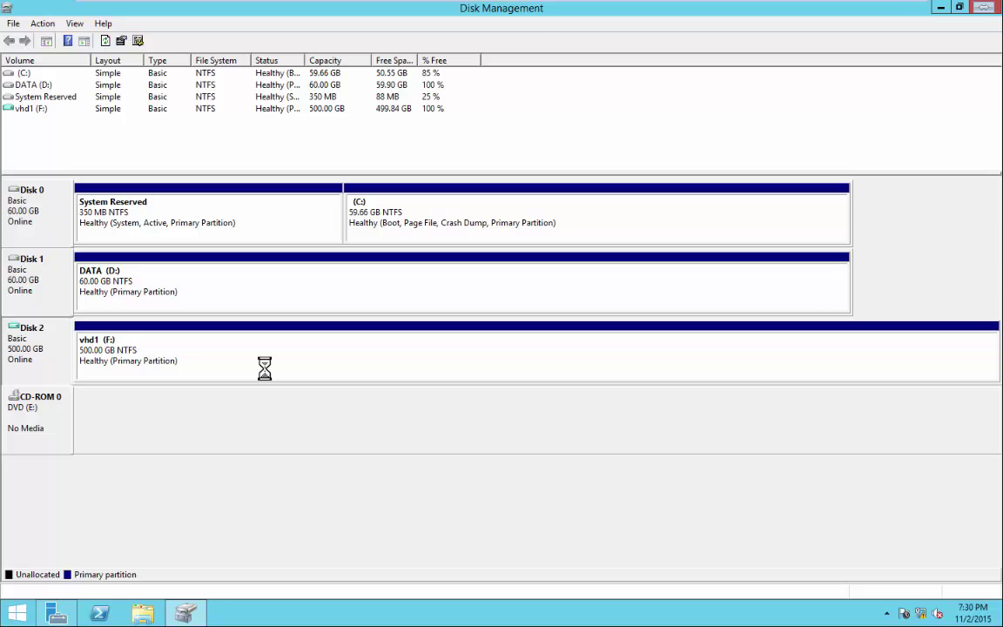
Browse to C:\Virtual machines\vhd in File Explorer, where disk1 now shows 89,244 KB.
left_click(143, 614)
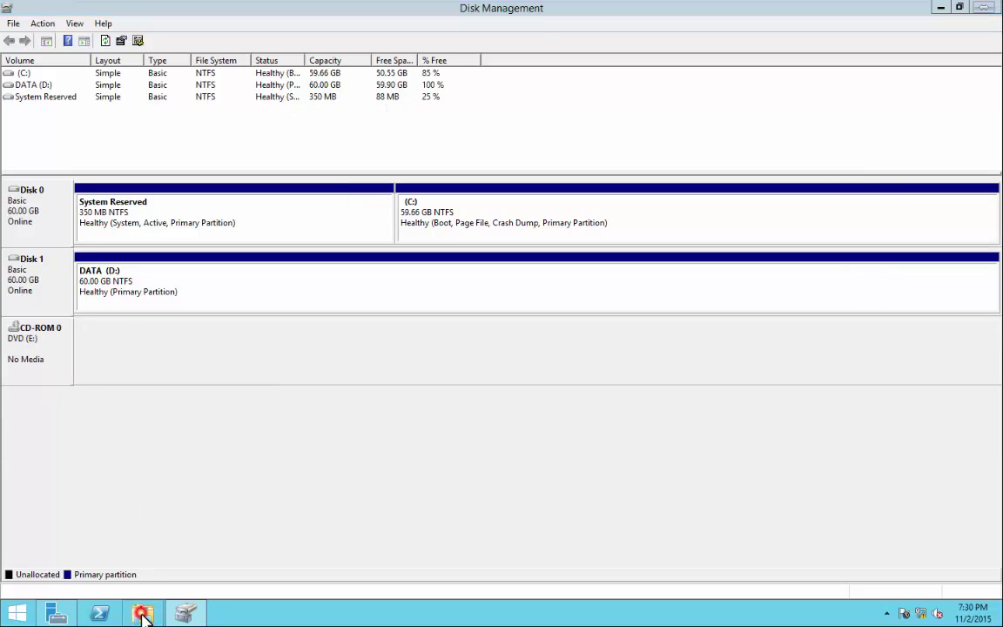
left_click(143, 614)
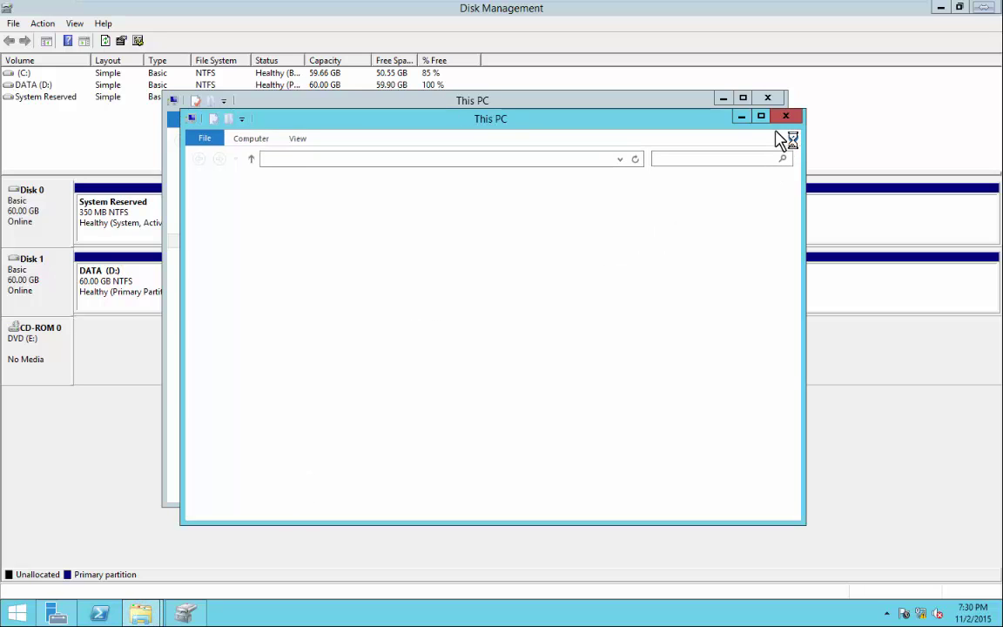
left_click(786, 116)
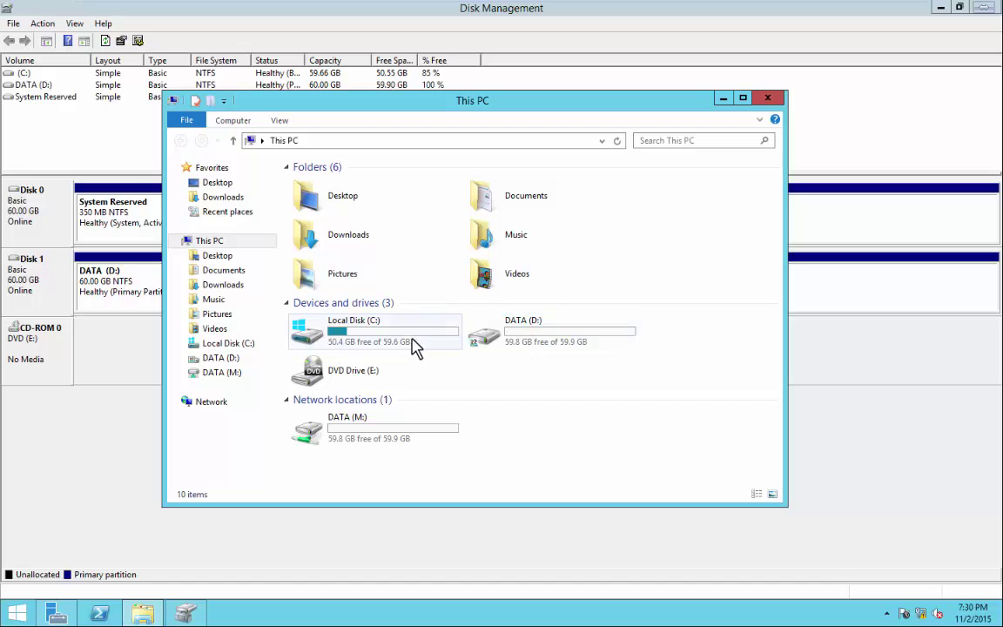
double_click(372, 334)
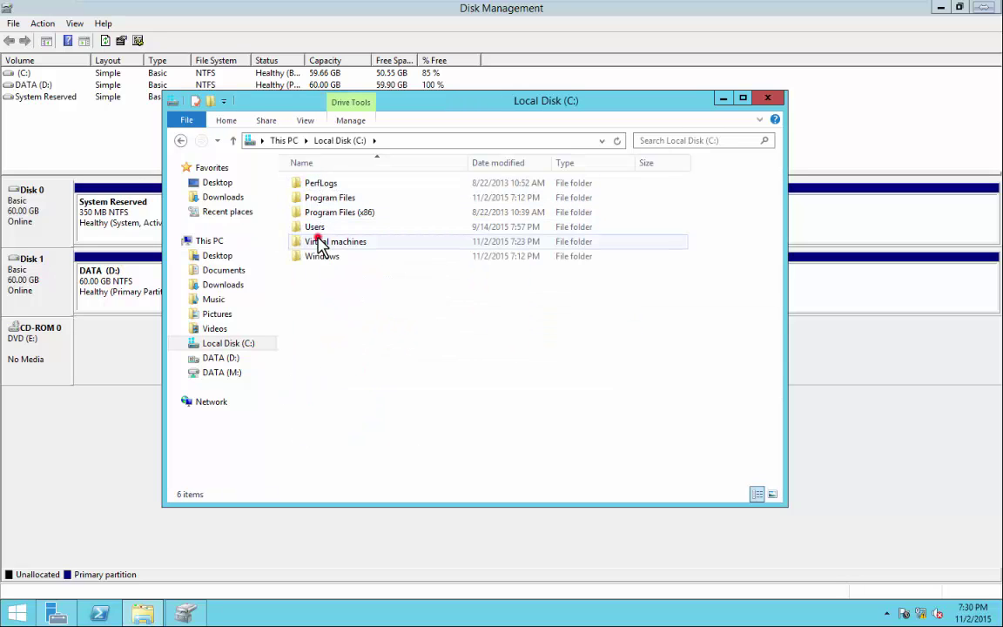
left_click(319, 239)
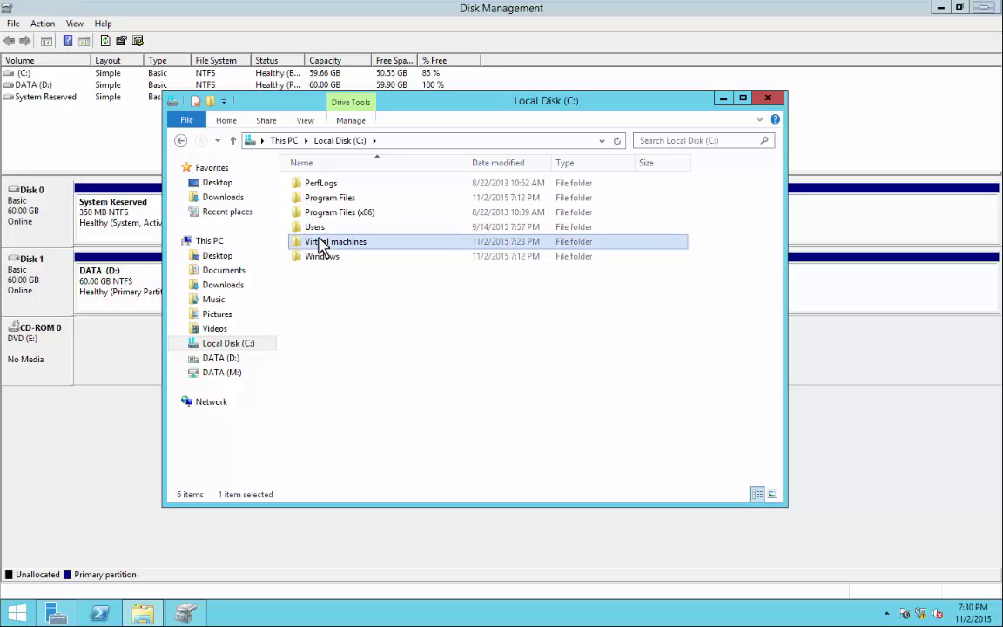
double_click(319, 244)
left_click(310, 186)
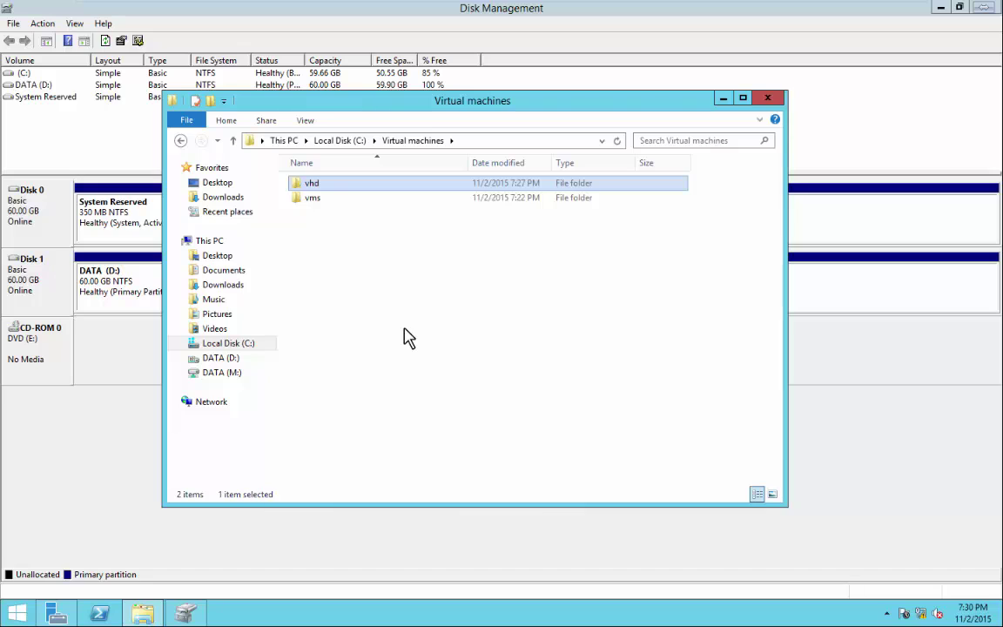
key("Return")
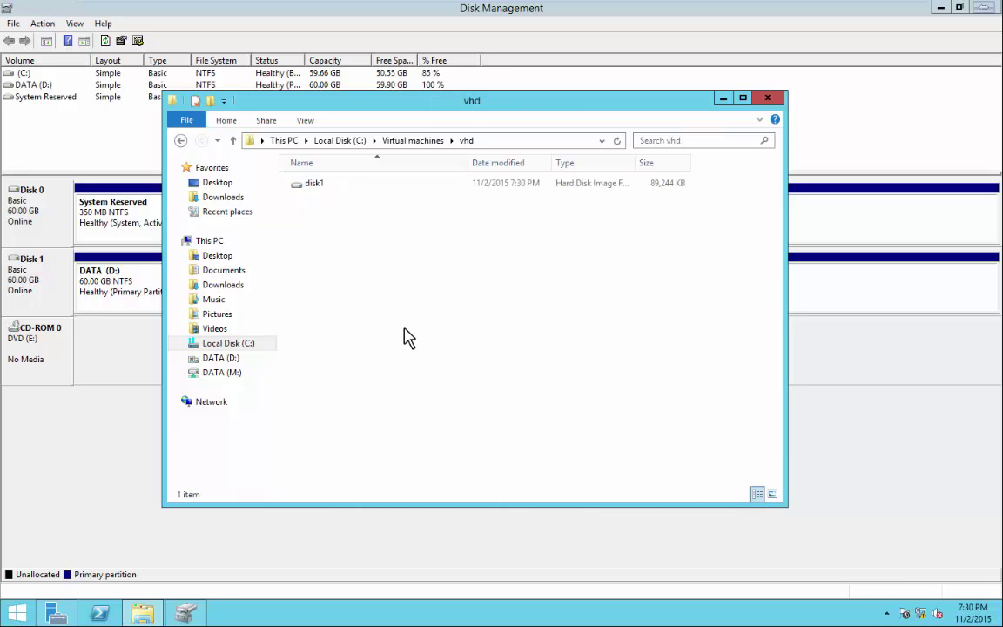
Mount the disk1 image from File Explorer so vhd1 (F:) reappears with its files.
left_click(315, 186)
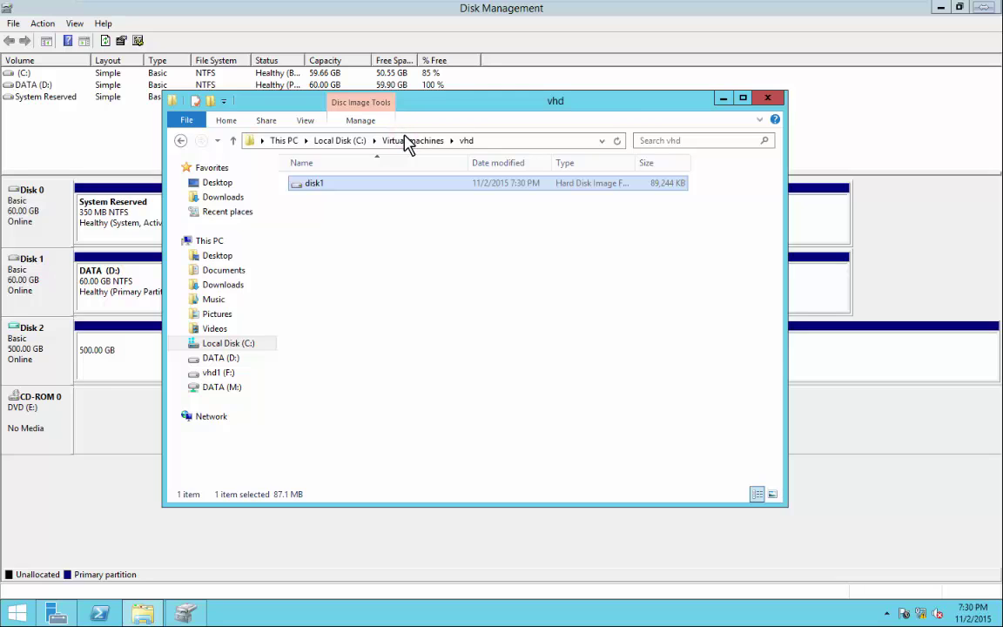
key("F2")
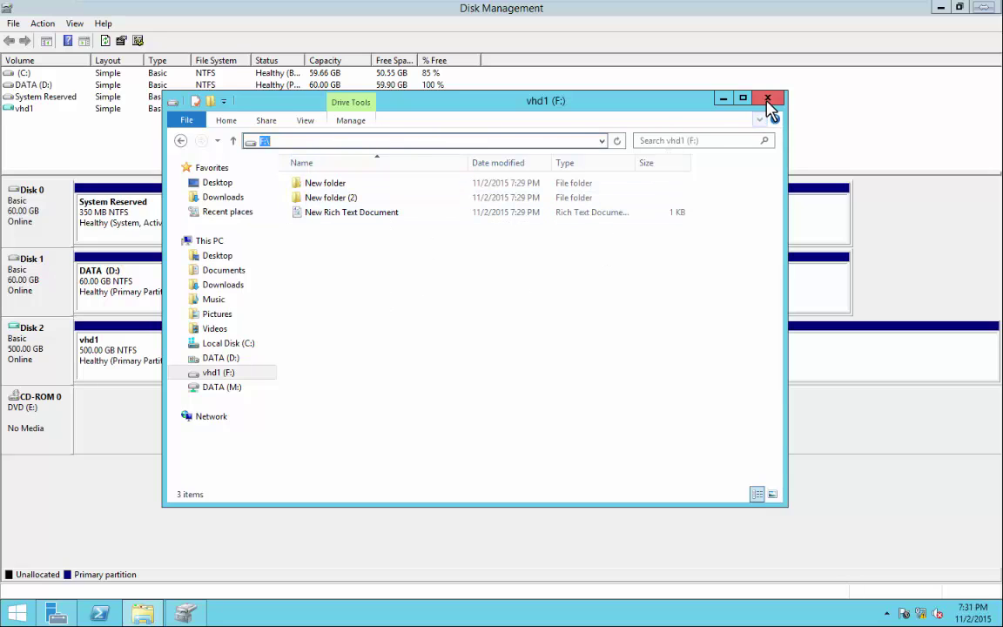
right_click(36, 340)
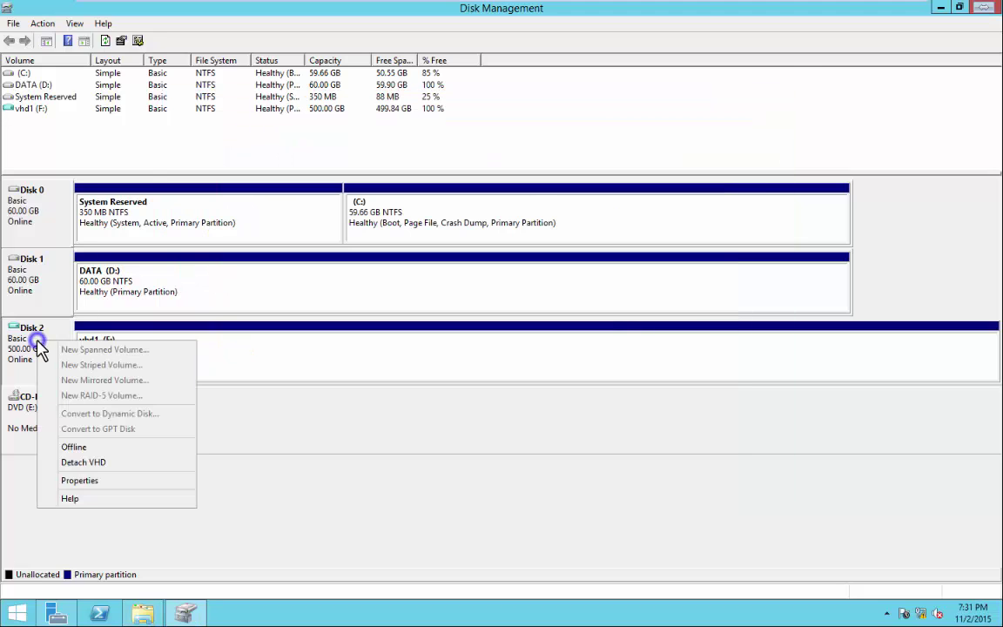
Detach the disk1 virtual disk and browse to C:\Virtual machines\vhd.
left_click(87, 464)
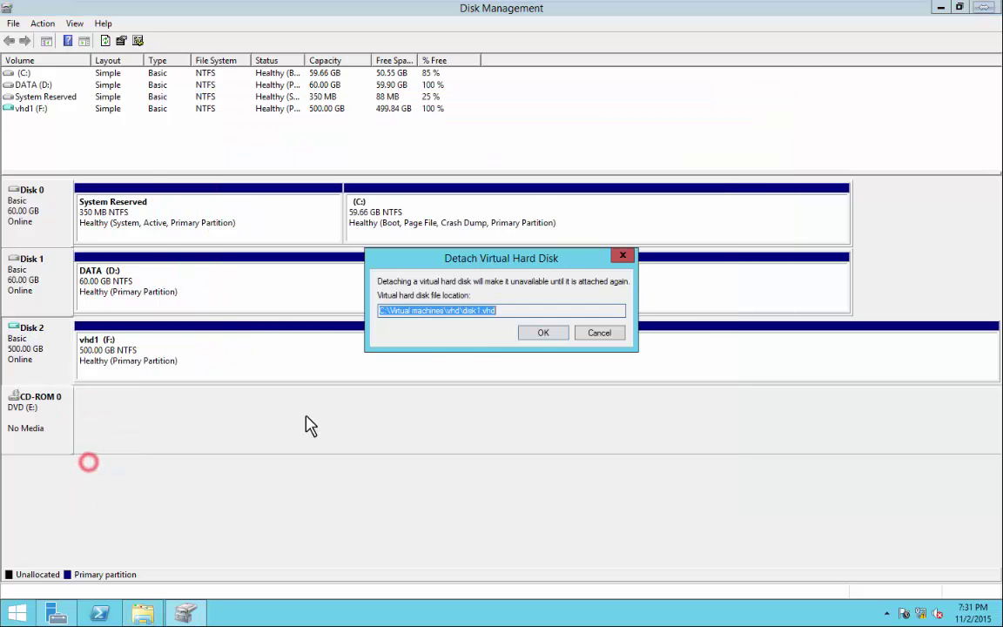
left_click(533, 331)
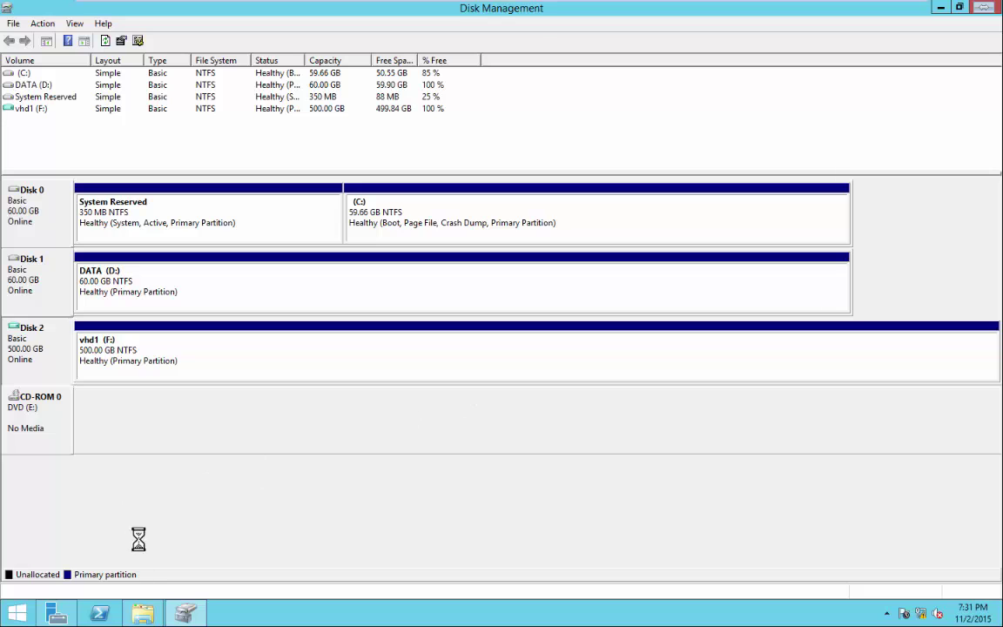
left_click(144, 615)
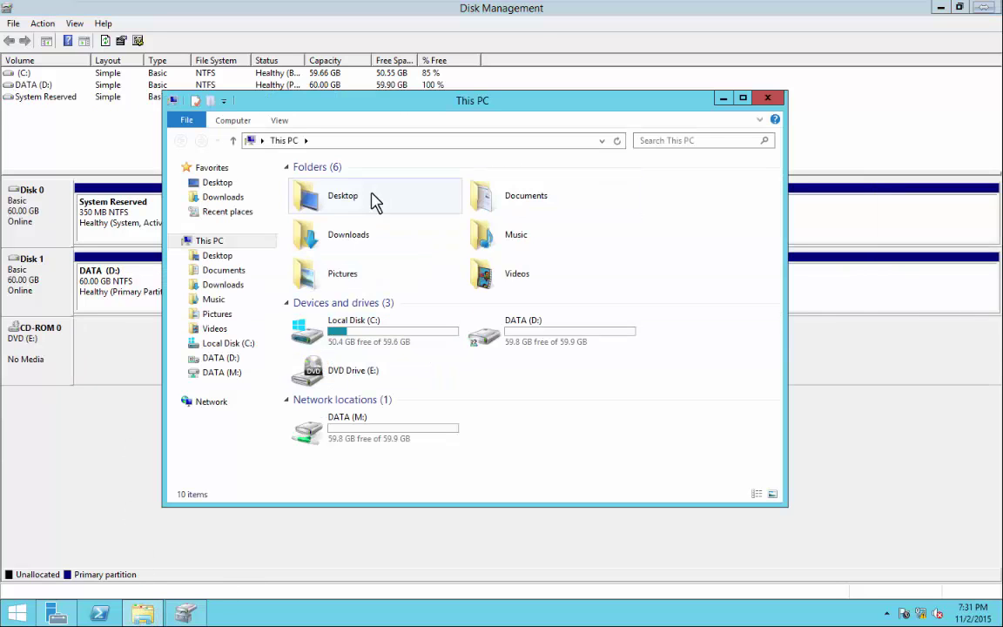
left_click(378, 330)
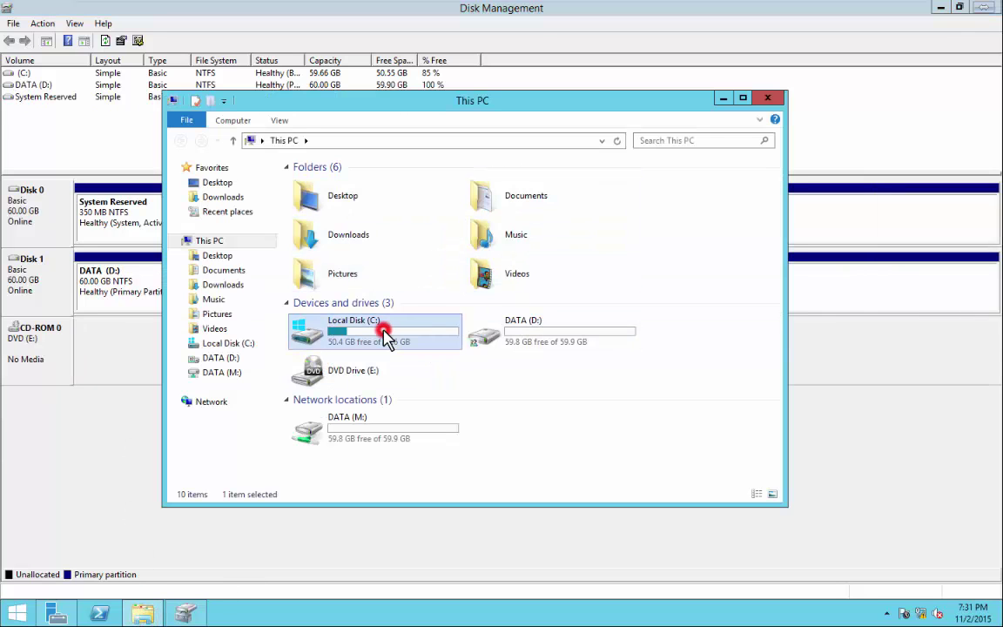
double_click(374, 329)
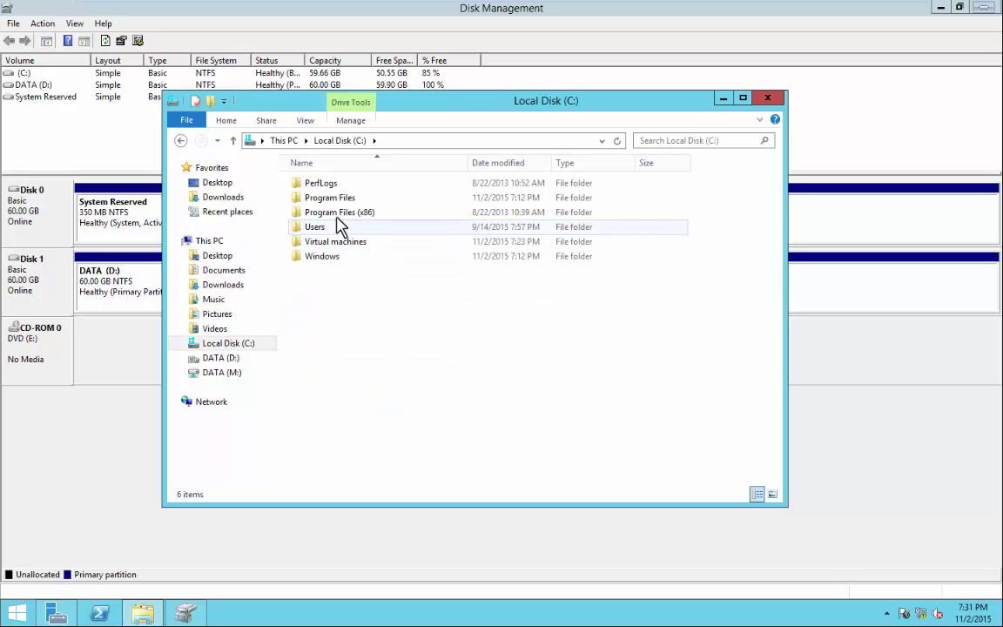
left_click(323, 242)
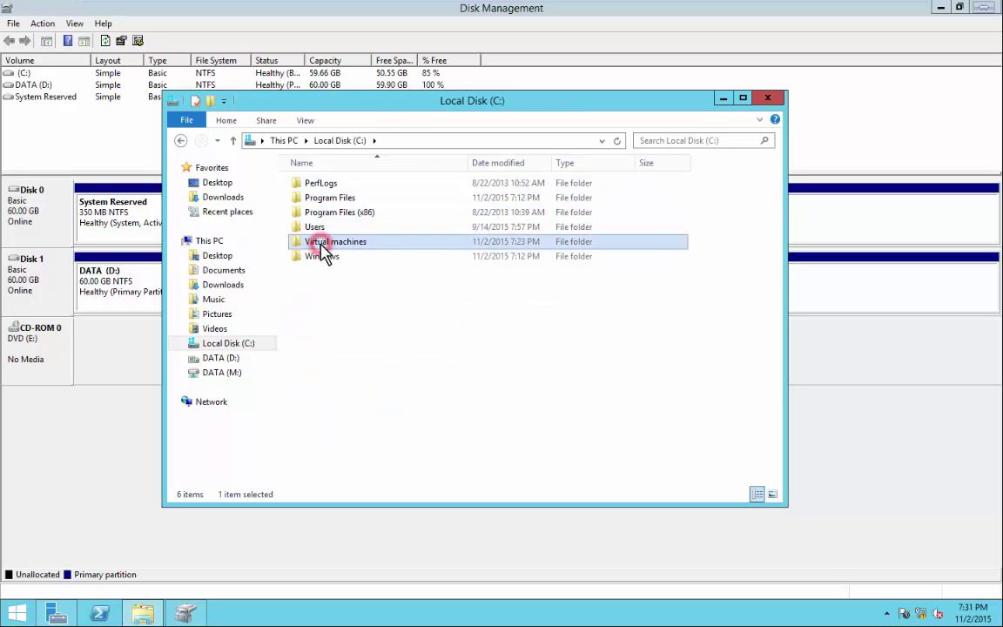
double_click(322, 243)
double_click(311, 184)
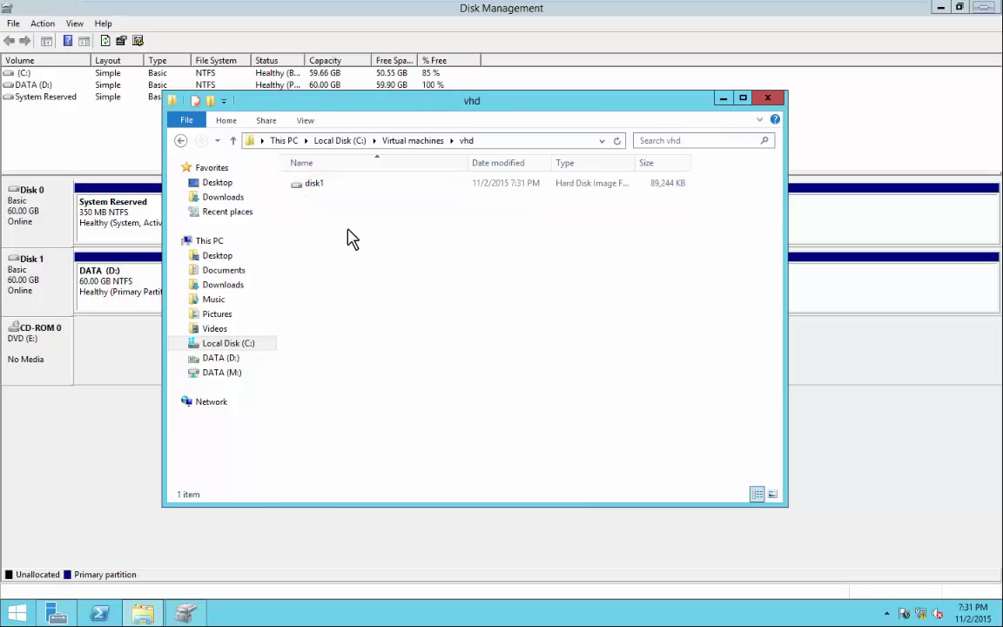
Mark the disk1 image file as Read-only in its Properties.
left_click(298, 187)
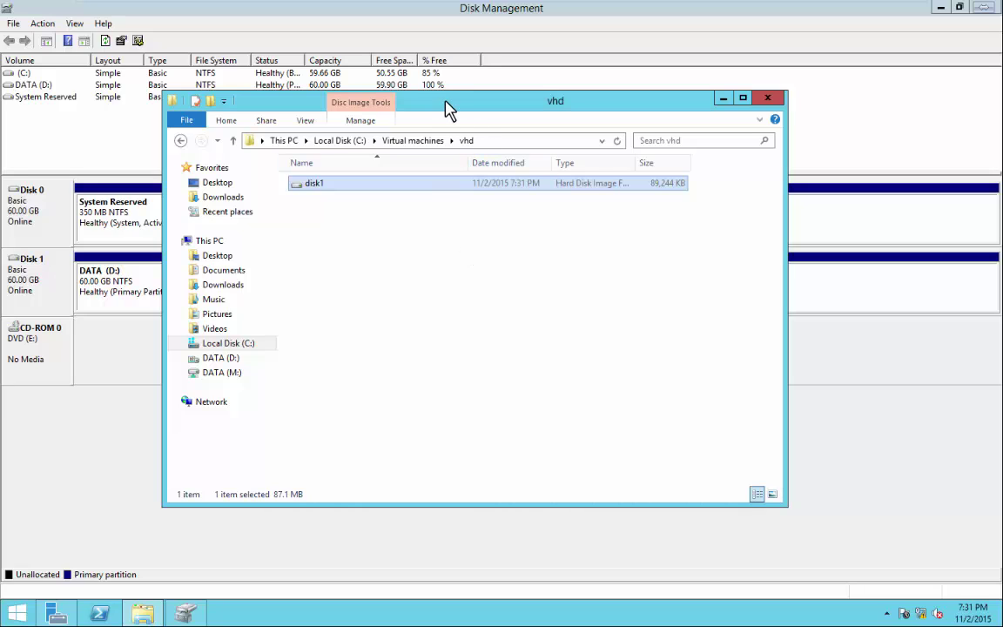
right_click(329, 186)
left_click(376, 341)
left_click(403, 449)
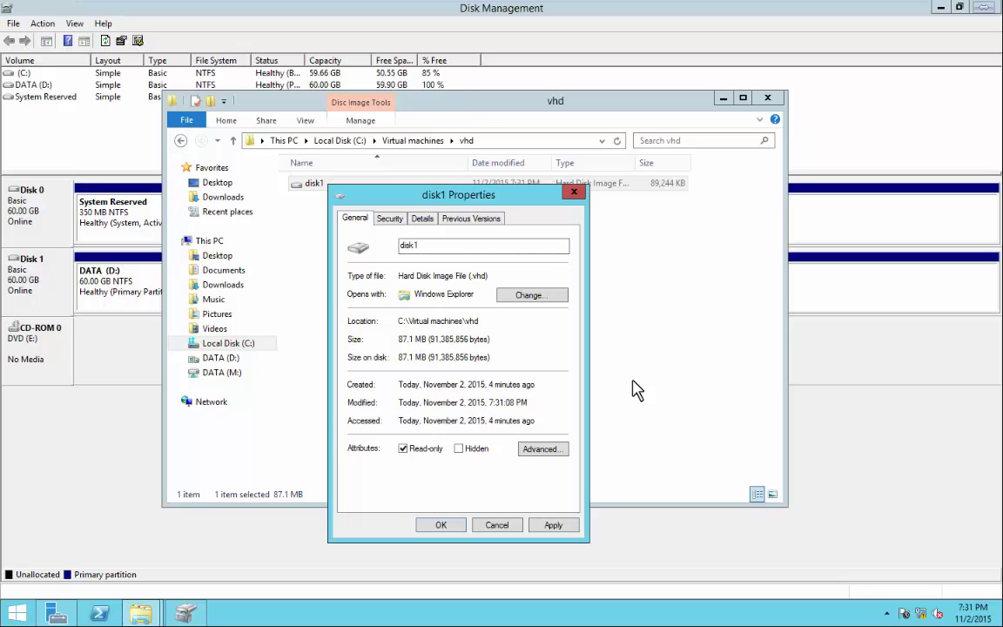
key("Return")
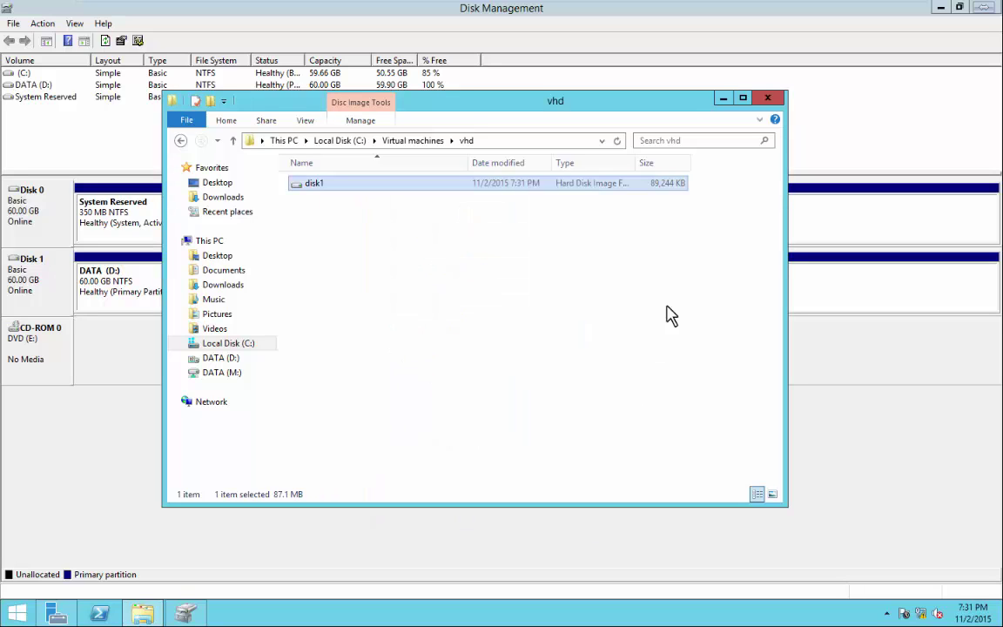
left_click(770, 103)
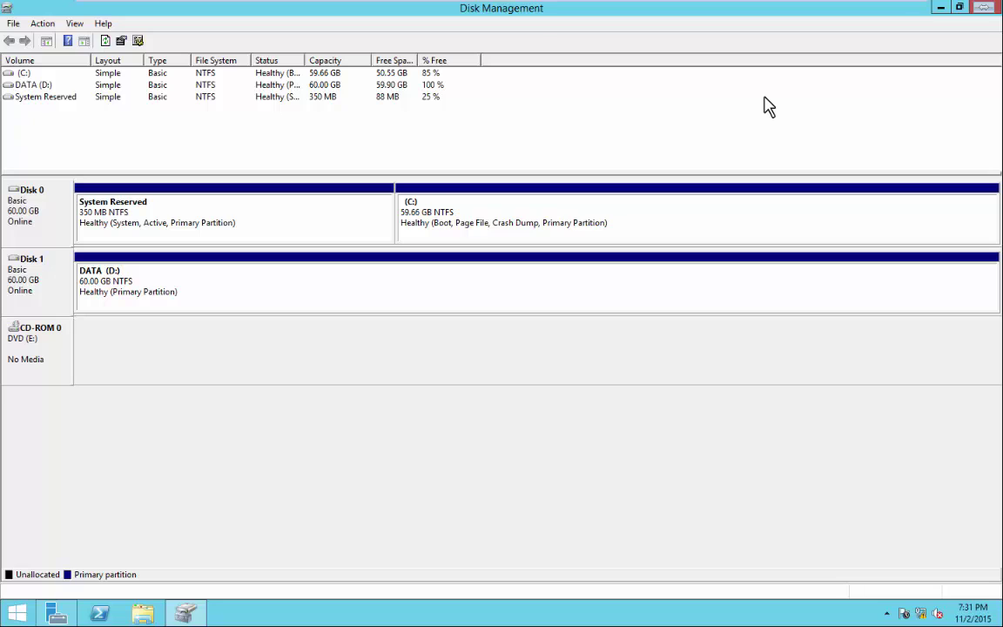
Reattach disk1 from C:\Virtual machines\vhd as a read-only virtual disk.
left_click(44, 23)
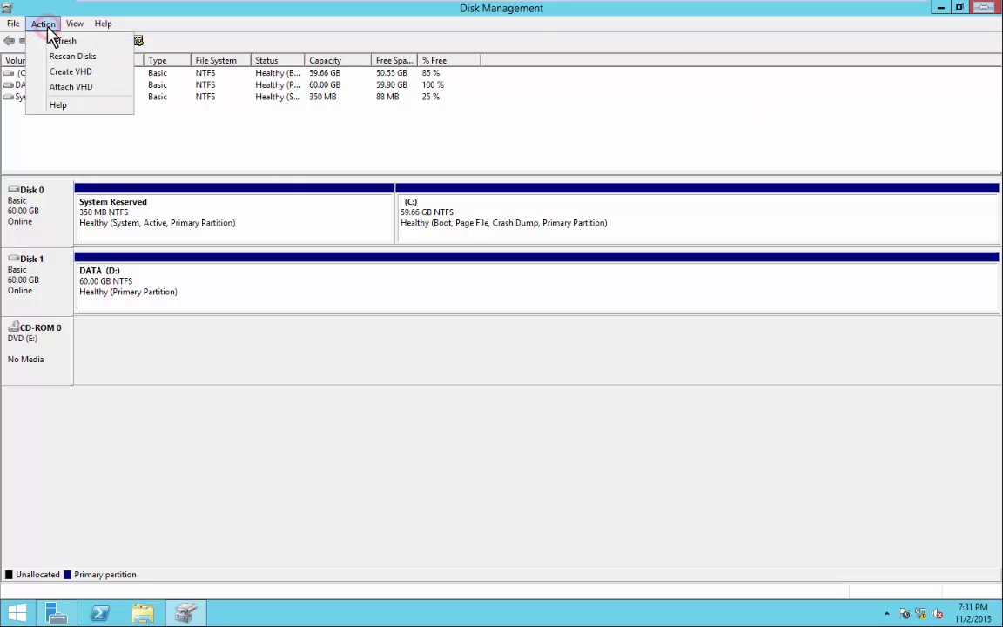
left_click(63, 87)
left_click(591, 305)
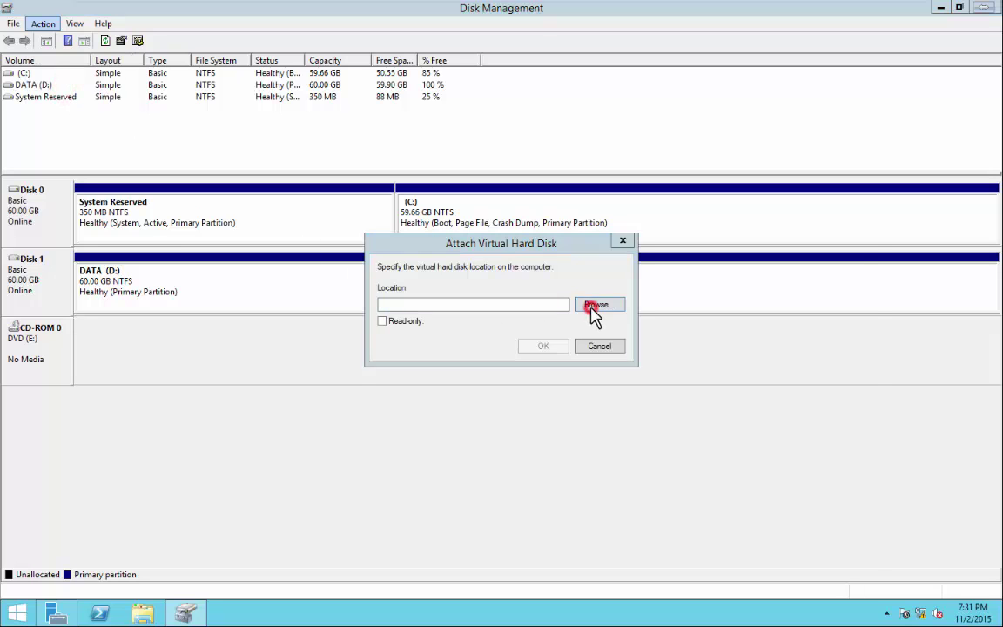
left_click(520, 339)
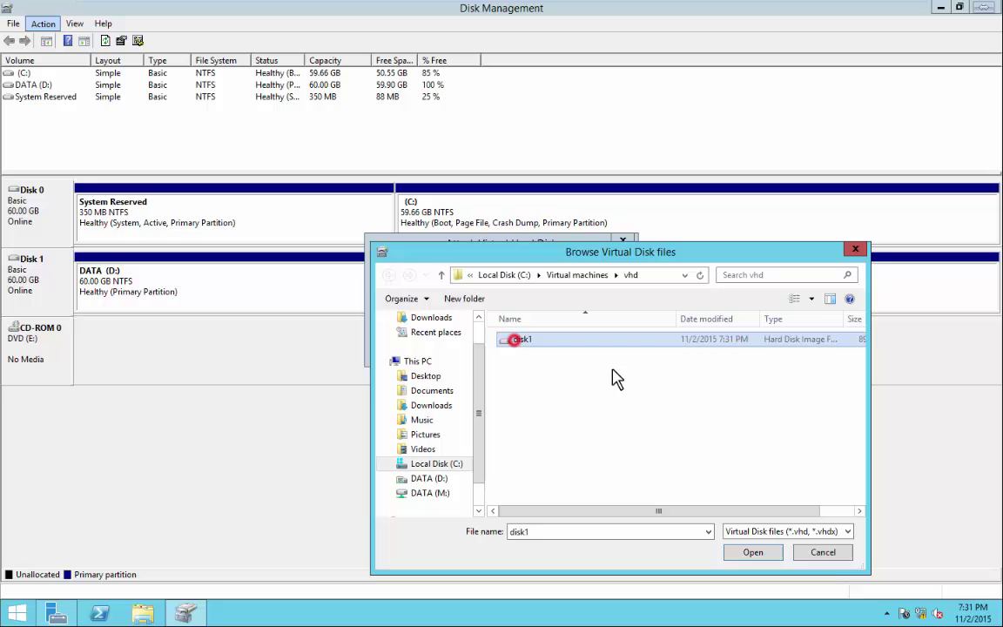
left_click(751, 554)
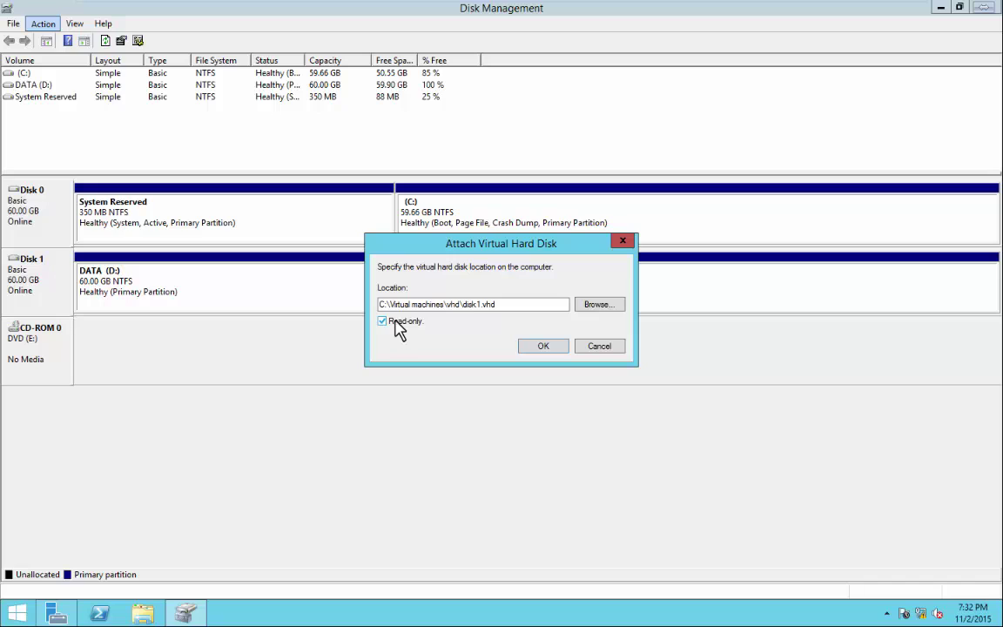
left_click(541, 348)
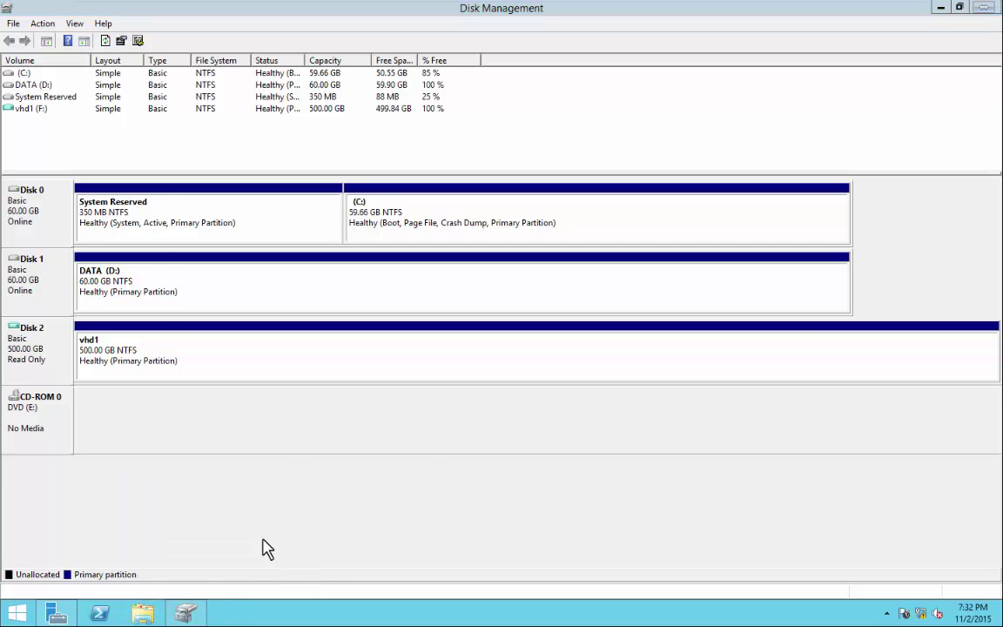
left_click(143, 614)
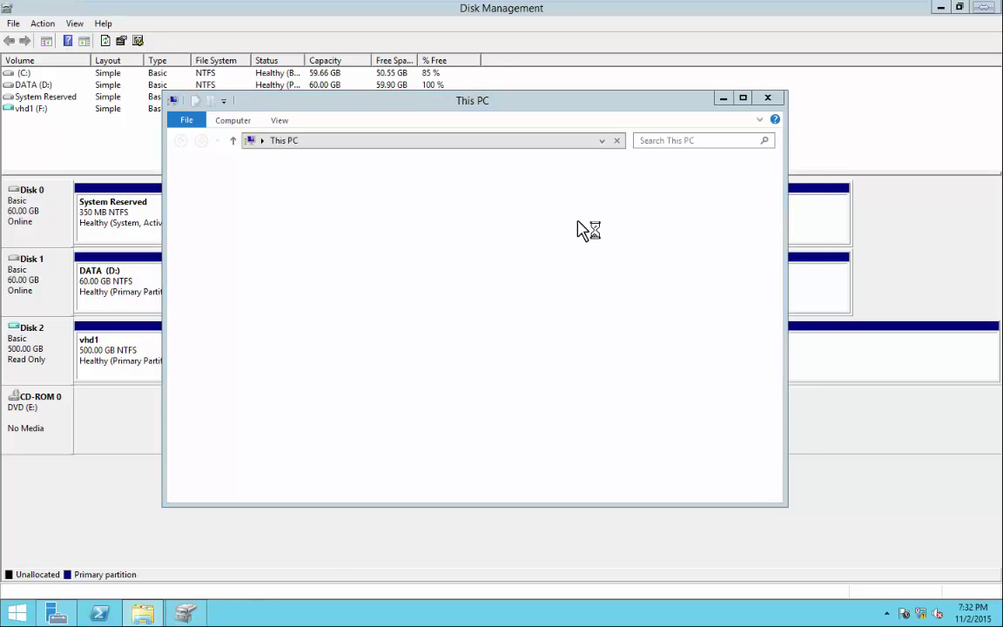
Open the vhd1 (F:) drive and check which file actions the read-only drive allows.
left_click(782, 113)
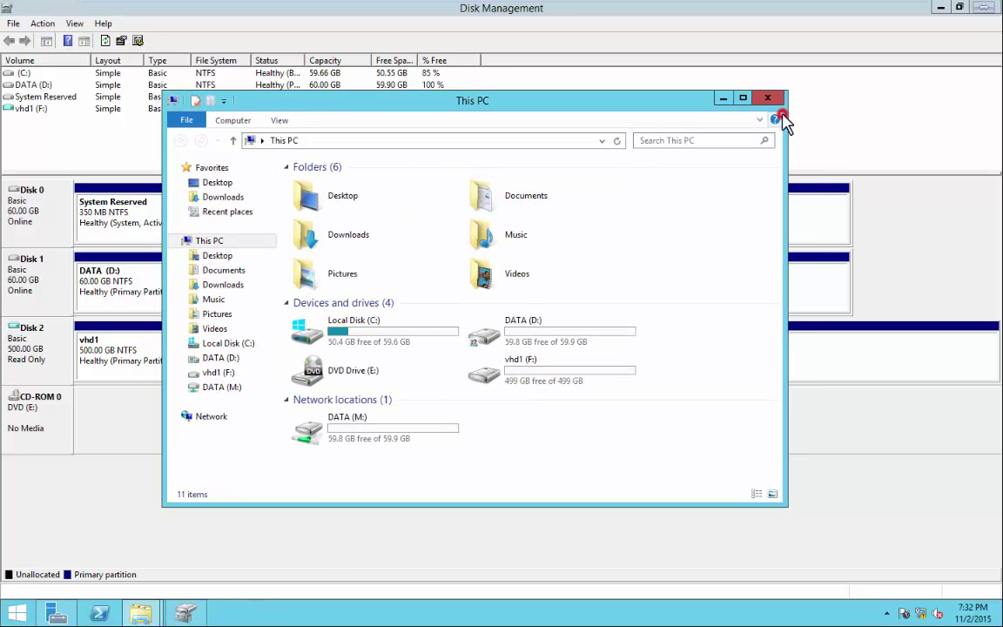
double_click(528, 377)
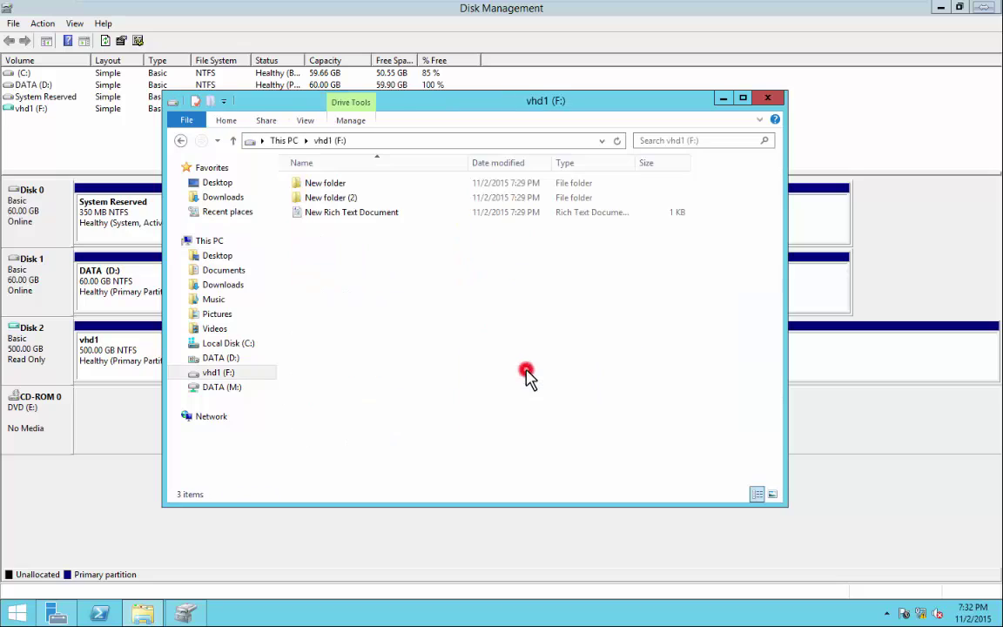
left_click(336, 217)
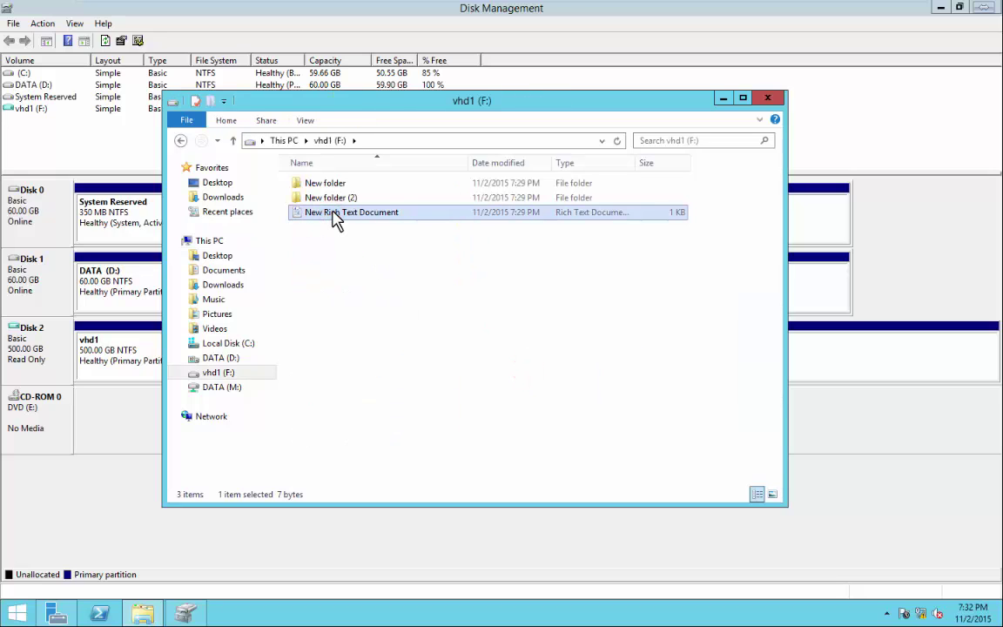
left_click(334, 226)
double_click(333, 214)
right_click(333, 213)
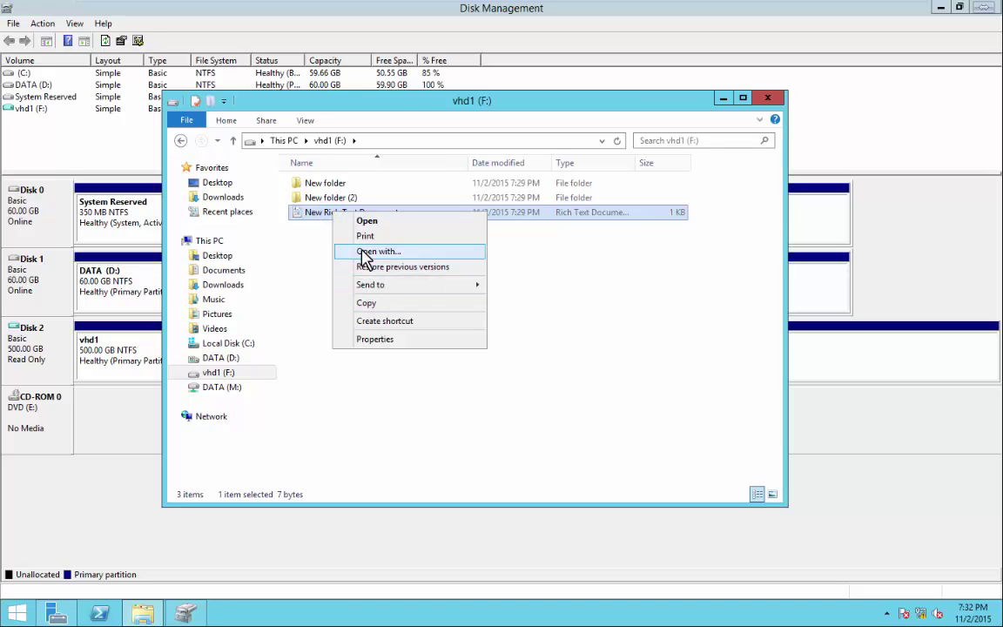
left_click(307, 297)
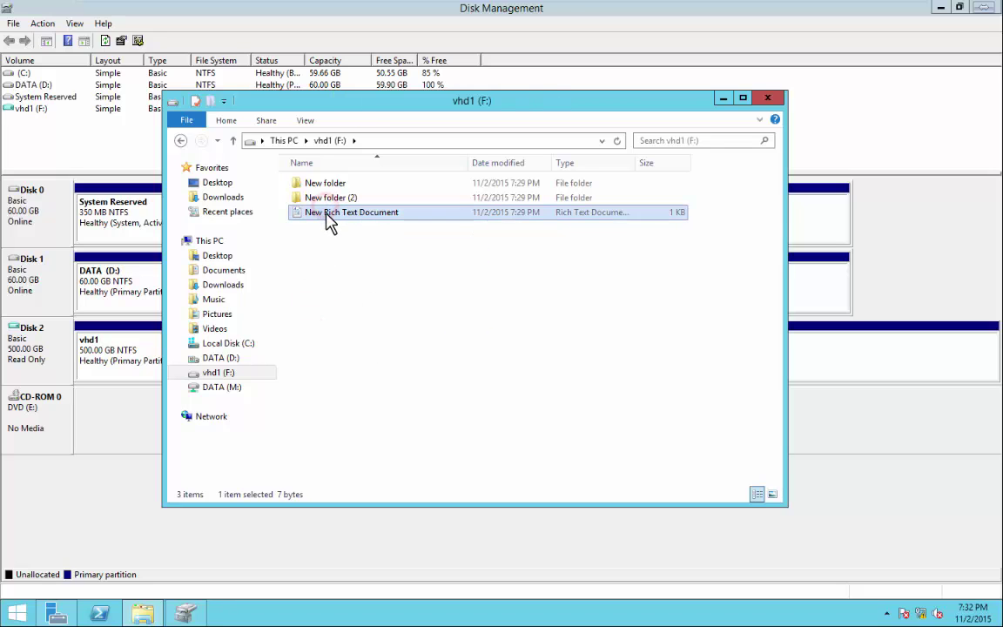
left_click(377, 270)
right_click(383, 273)
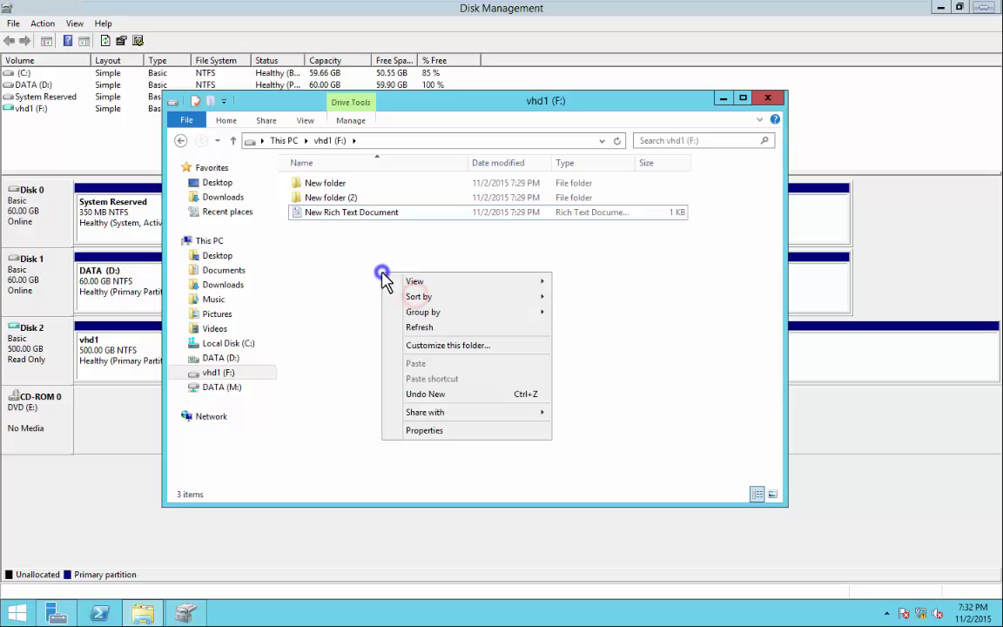
left_click(620, 358)
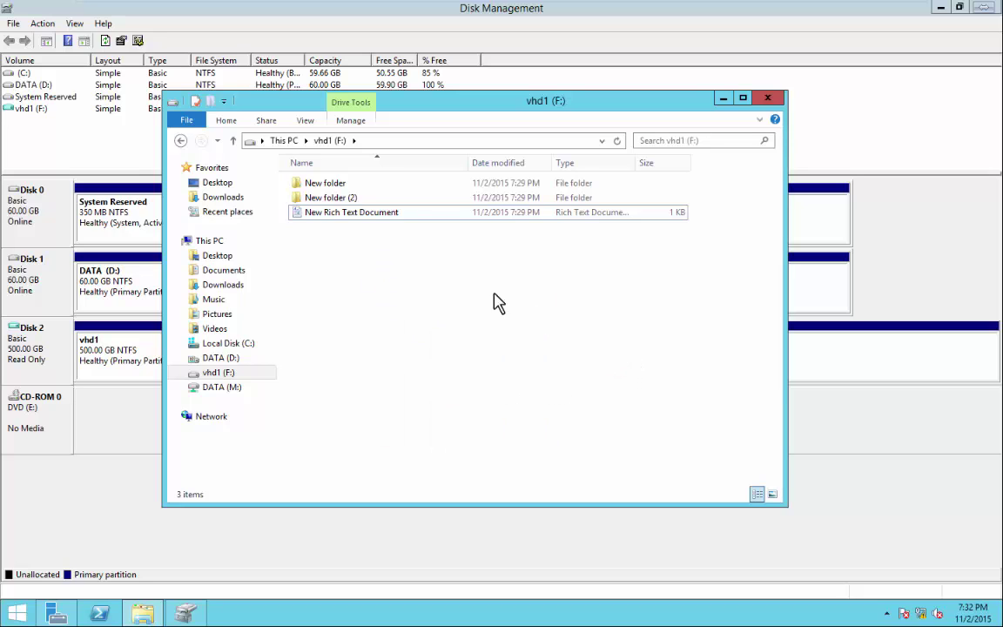
Copy the two folders and the rich text document from vhd1 (F:).
left_click_drag(429, 269, 320, 197)
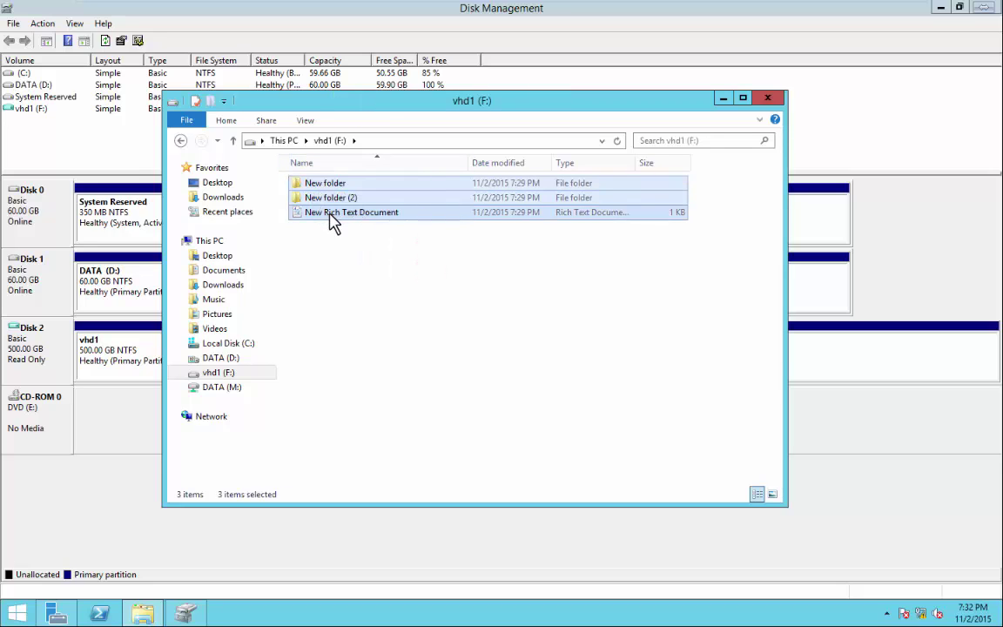
right_click(334, 223)
left_click(370, 240)
left_click(767, 98)
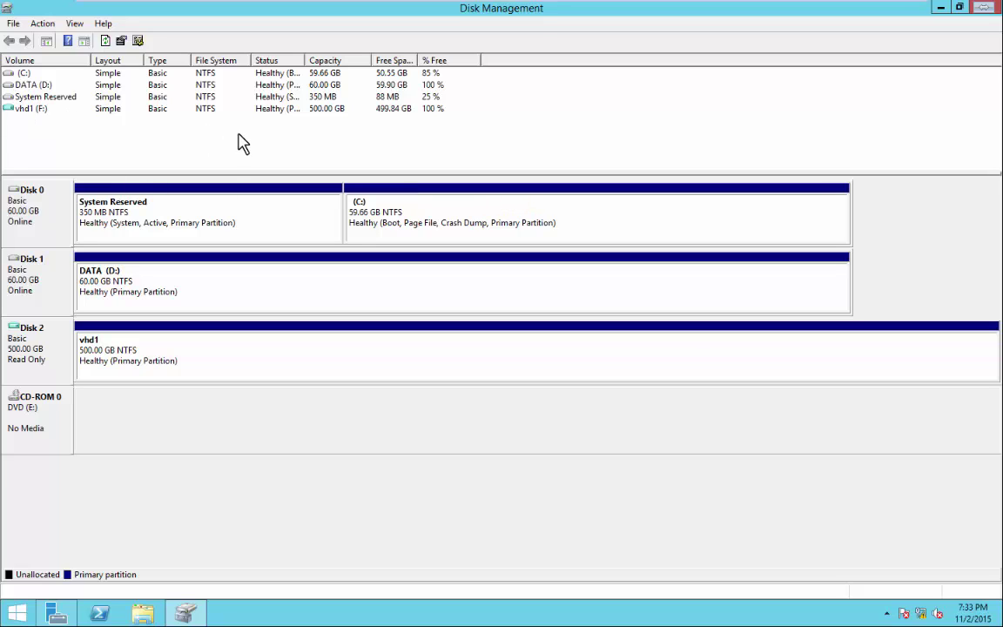
Launch Hyper-V Manager from Server Manager's Tools and select the 2012-1 server.
left_click(981, 8)
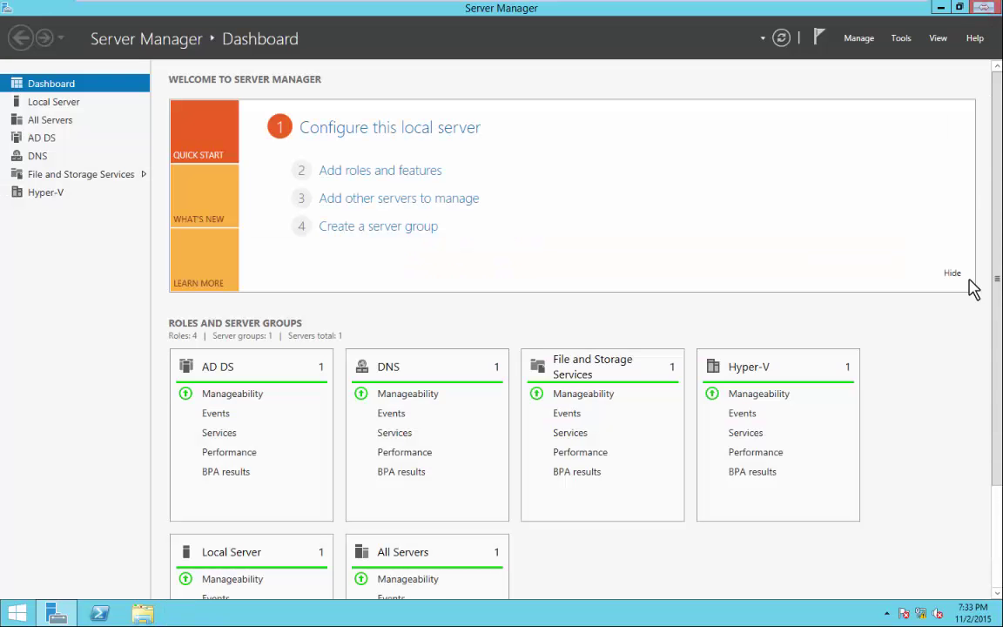
left_click(902, 40)
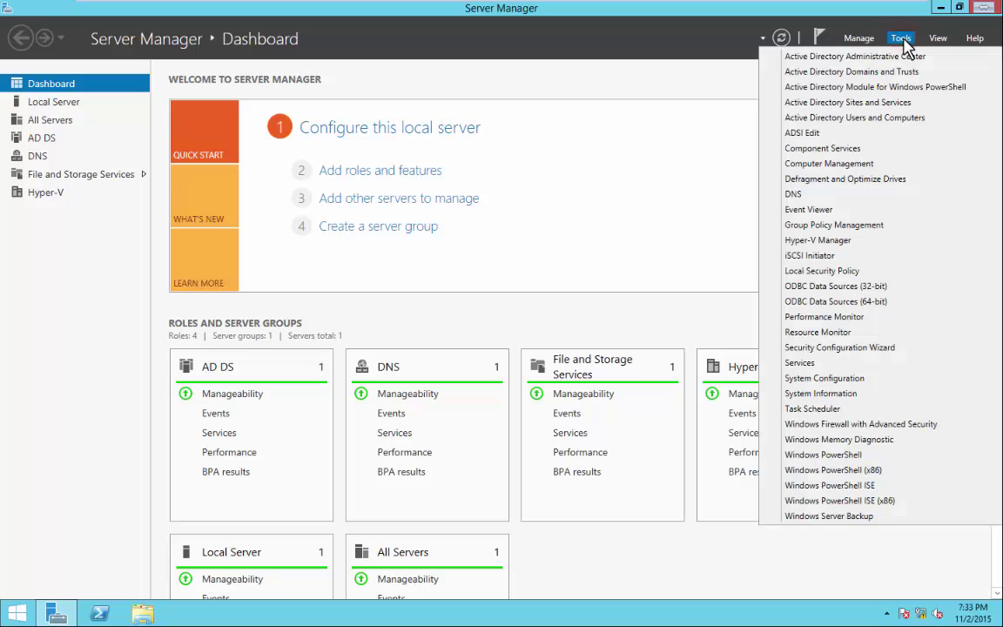
left_click(831, 244)
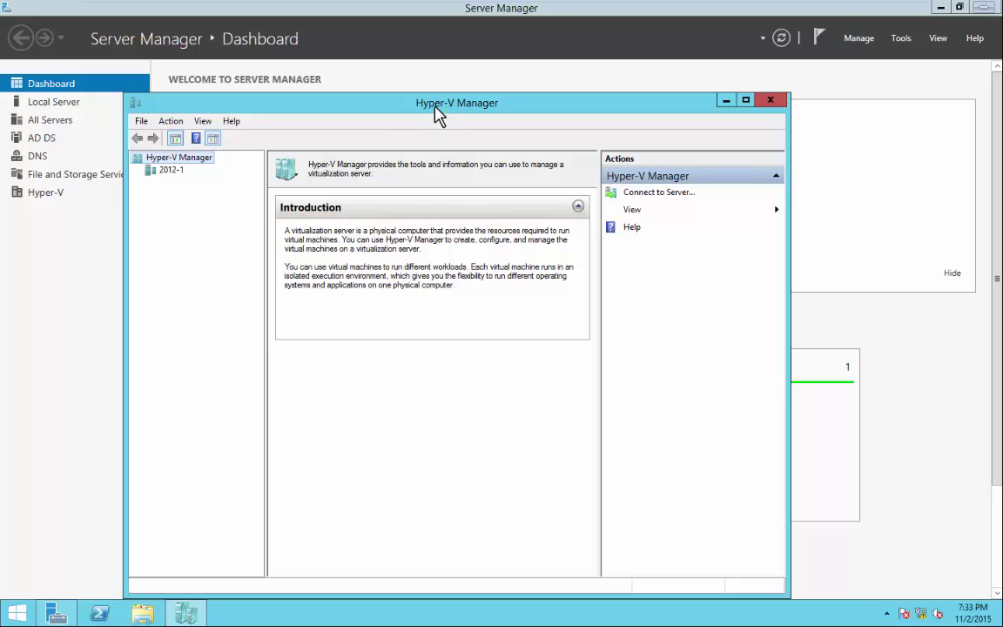
left_click_drag(438, 111, 453, 64)
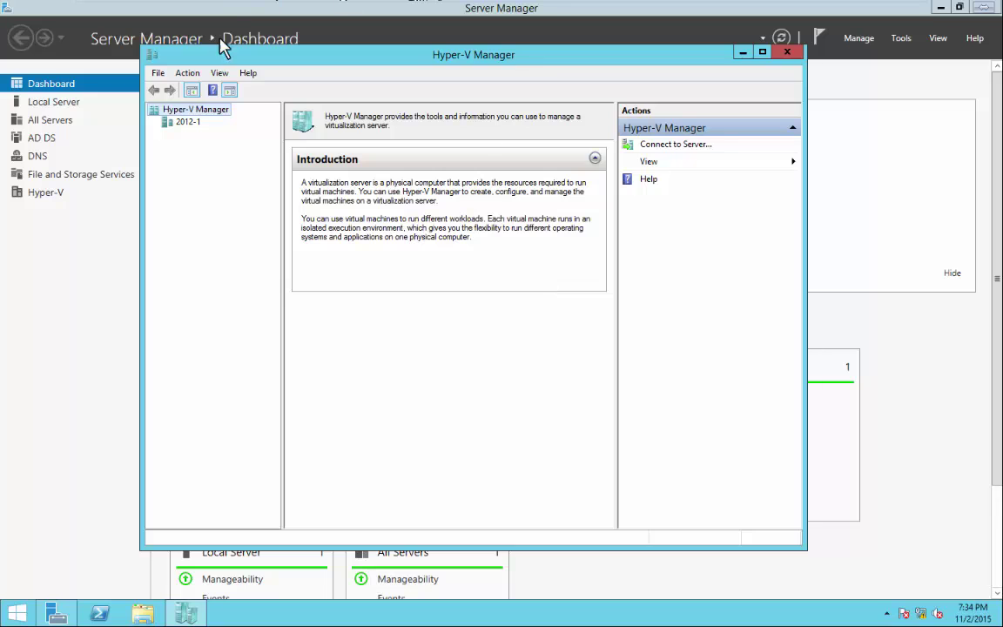
left_click(185, 122)
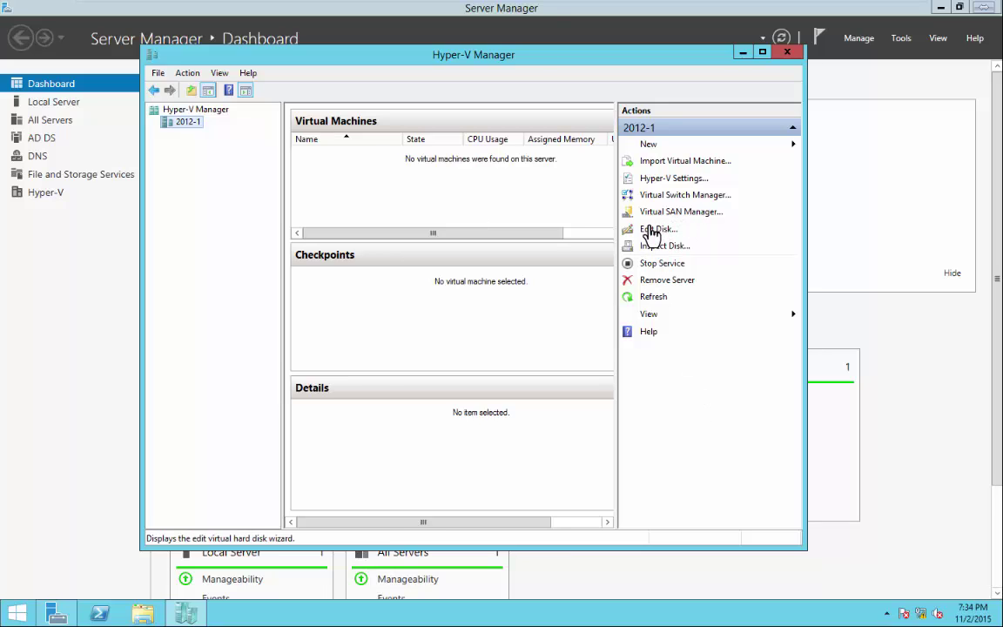
Start a new virtual hard disk, keeping VHDX format and dynamically expanding type.
left_click(653, 145)
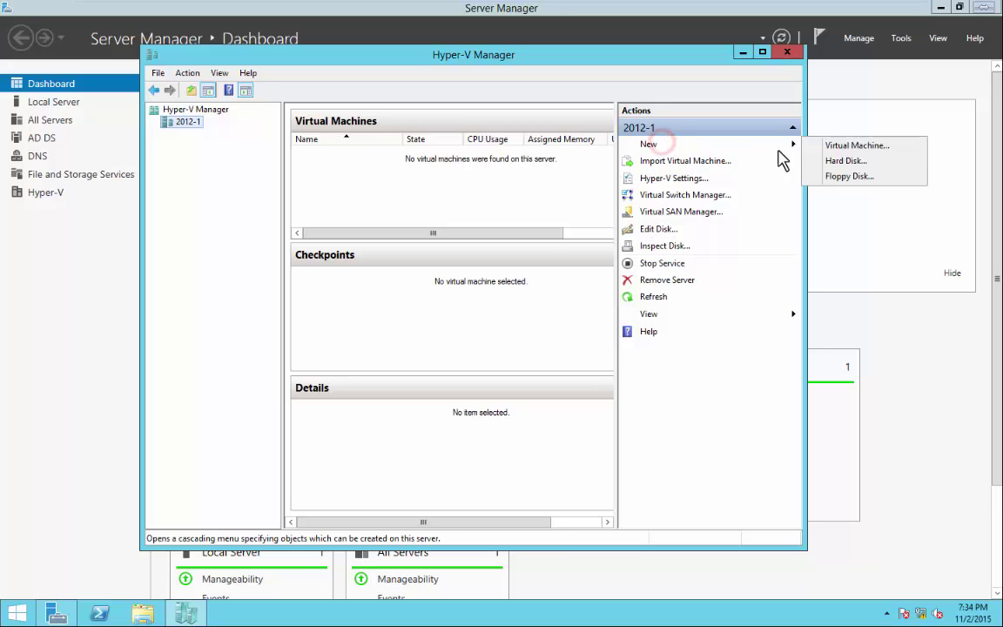
left_click(849, 162)
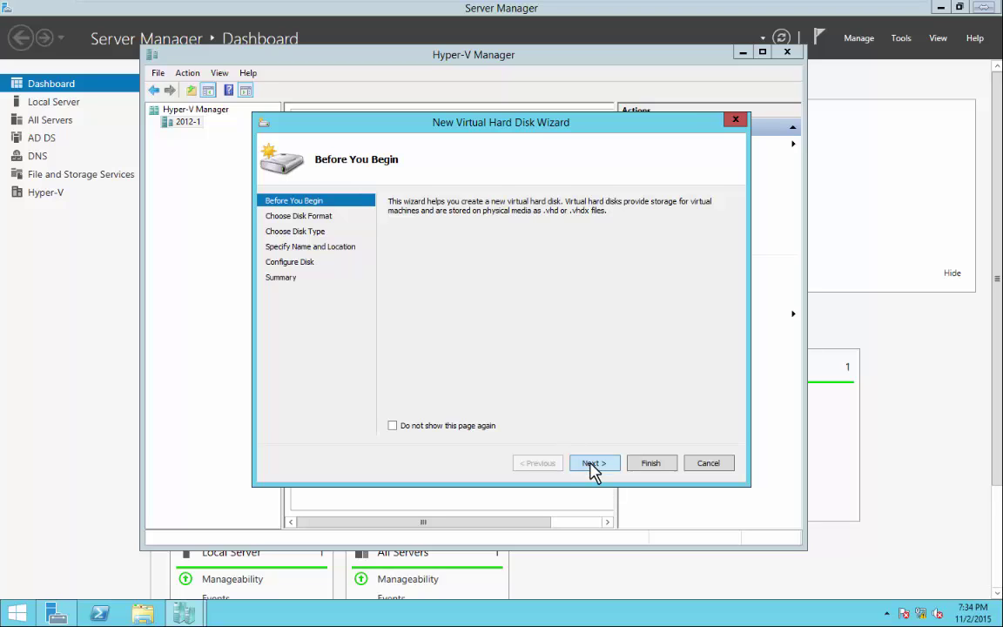
left_click(592, 465)
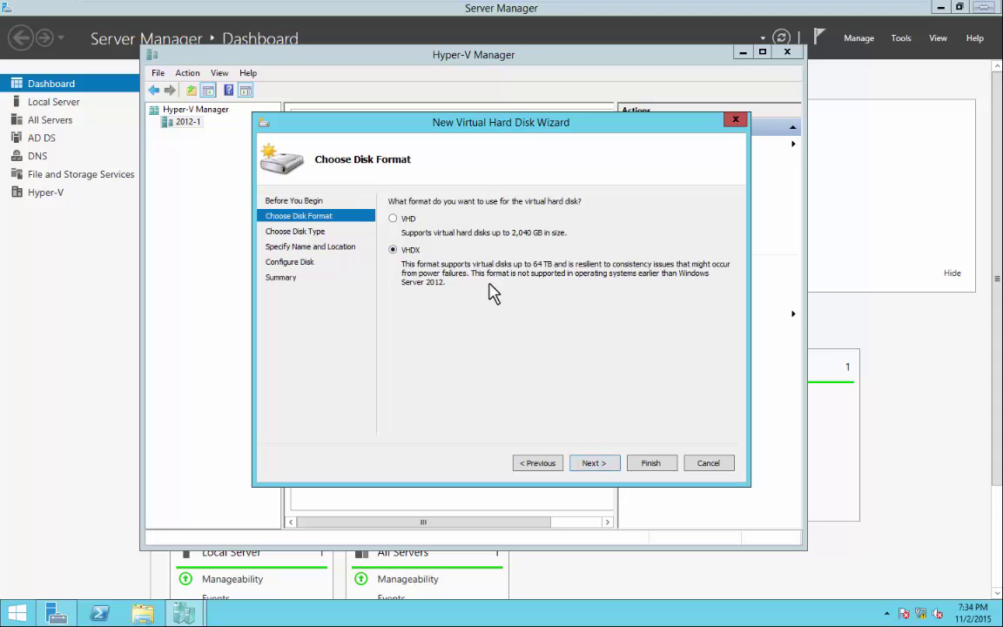
left_click(595, 466)
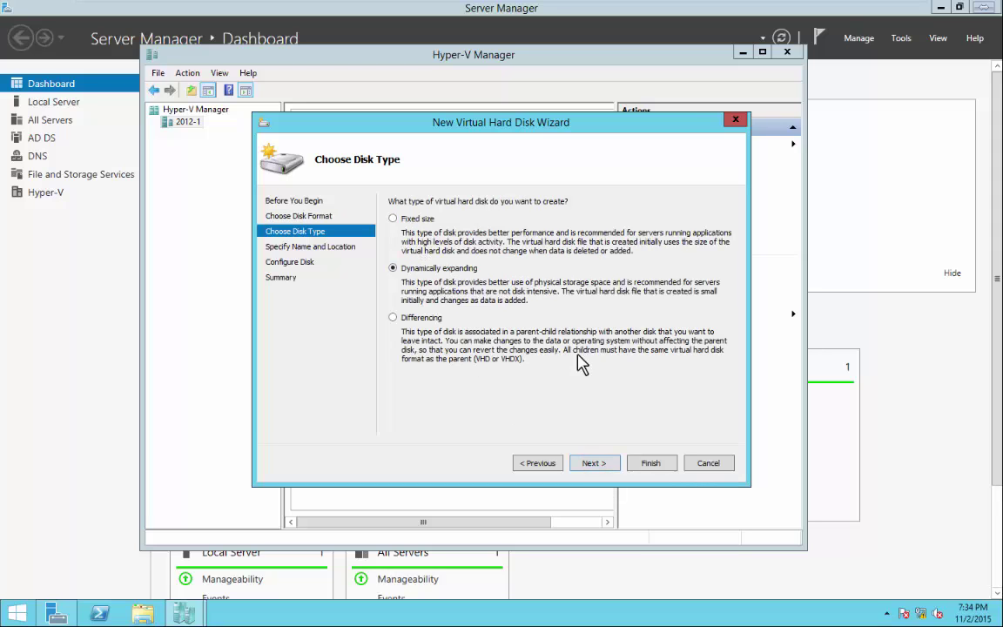
left_click(591, 464)
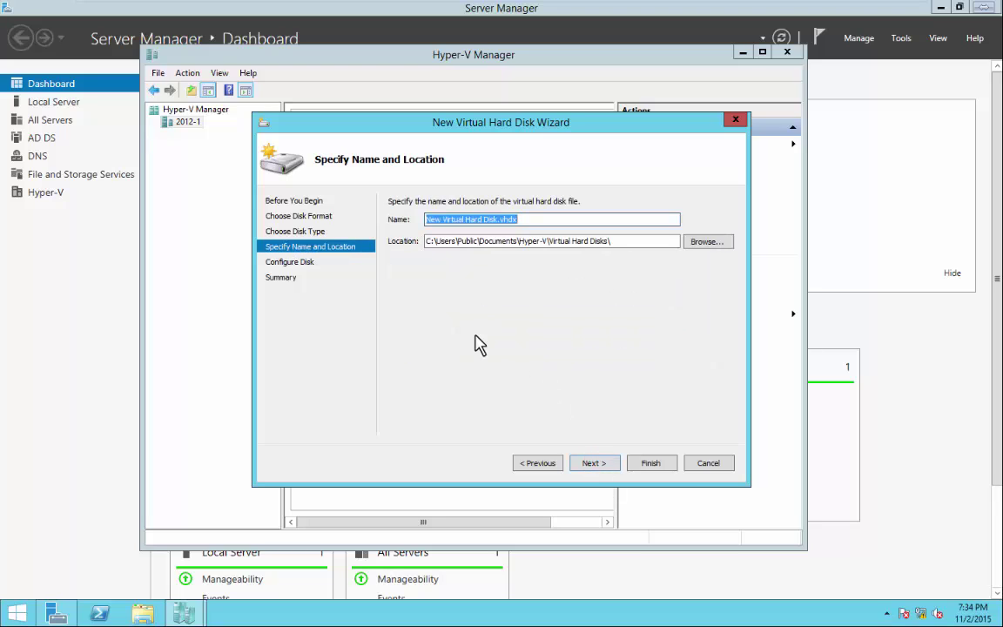
Set the new disk's location to C:\Virtual machines\vhd.
left_click_drag(427, 243, 617, 239)
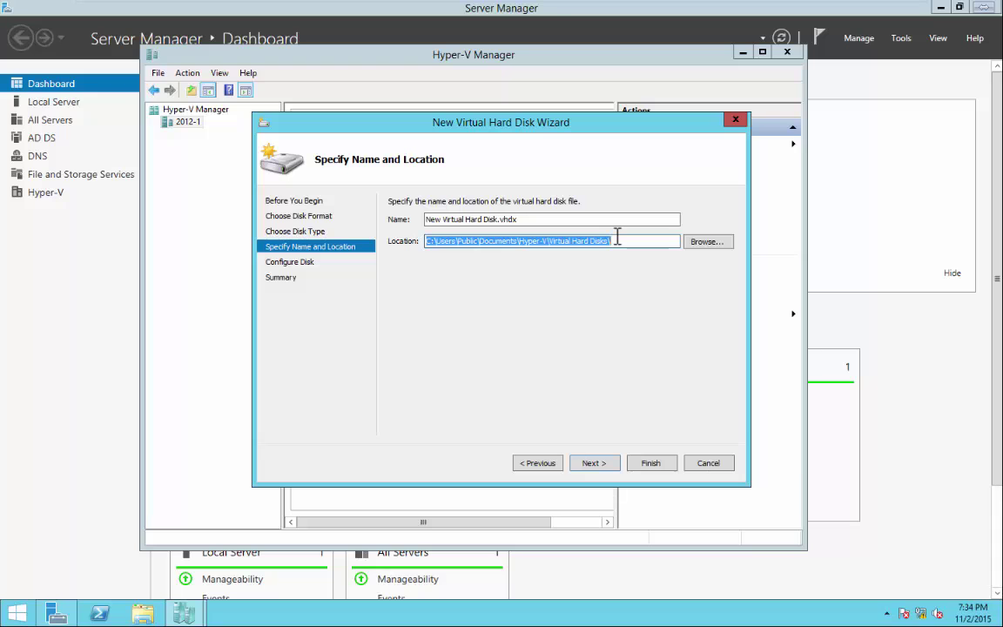
left_click(699, 243)
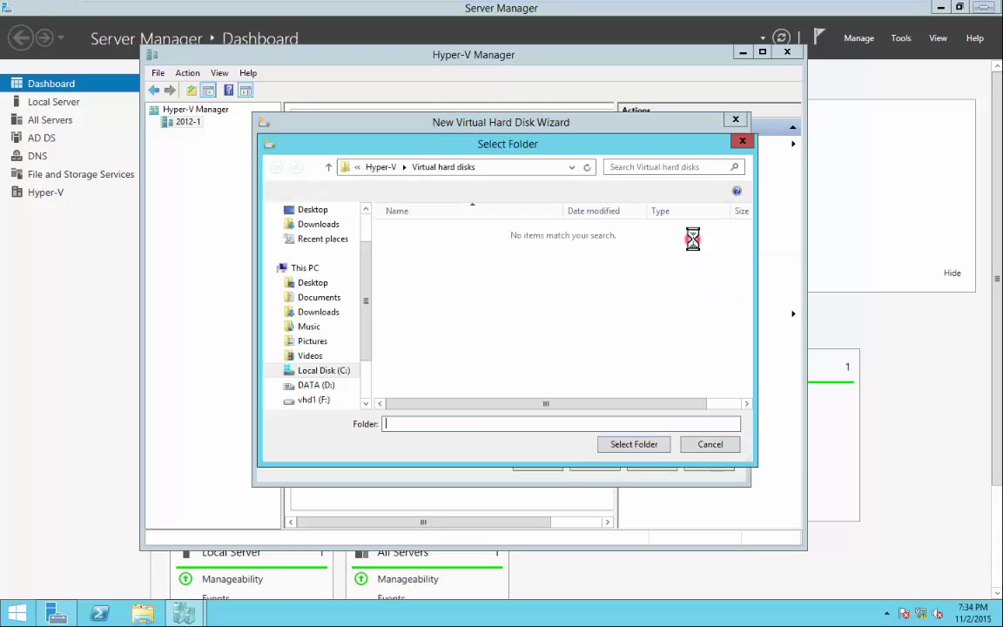
left_click(320, 370)
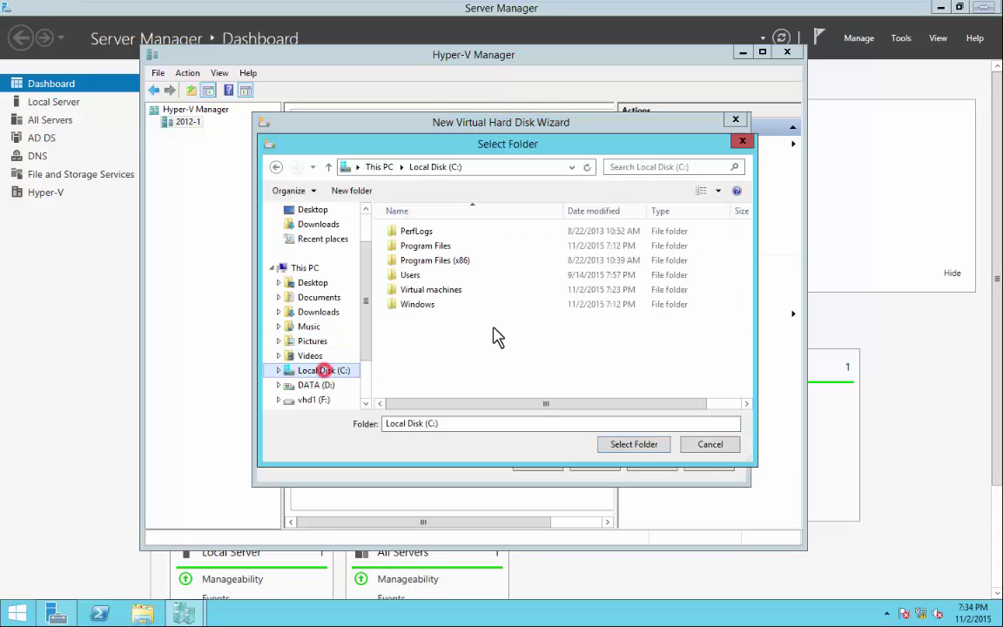
double_click(425, 291)
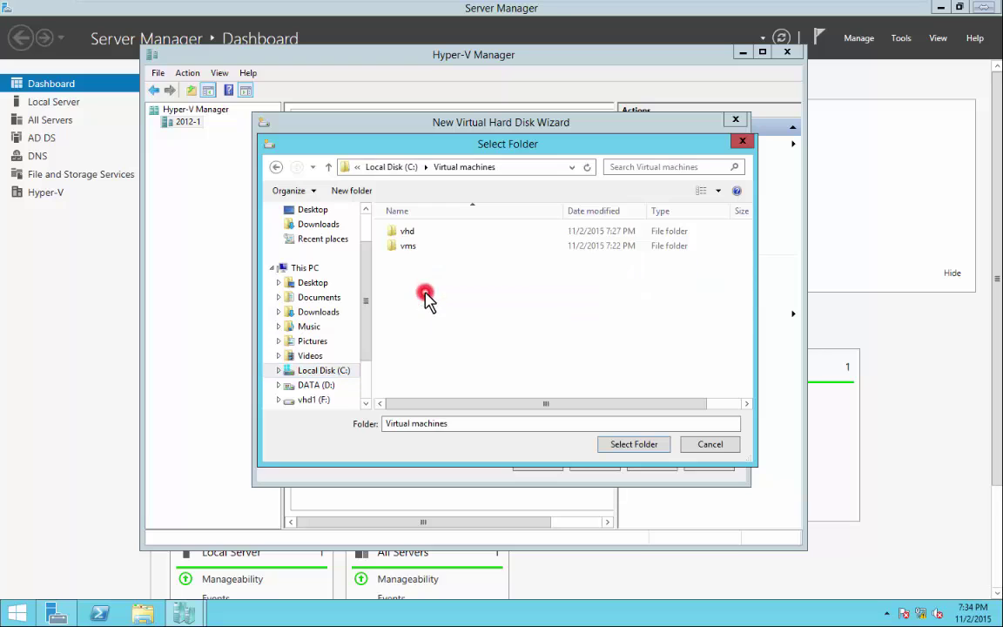
double_click(404, 234)
left_click(643, 444)
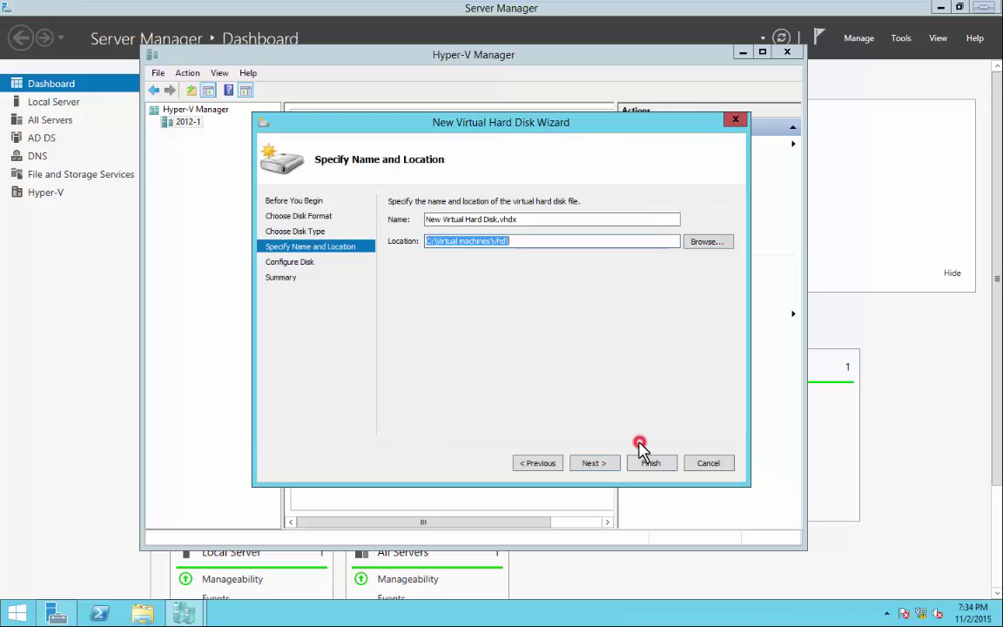
Name the disk disk2 and create it at the default 127 GB size.
left_click_drag(537, 219, 392, 213)
type("disk2")
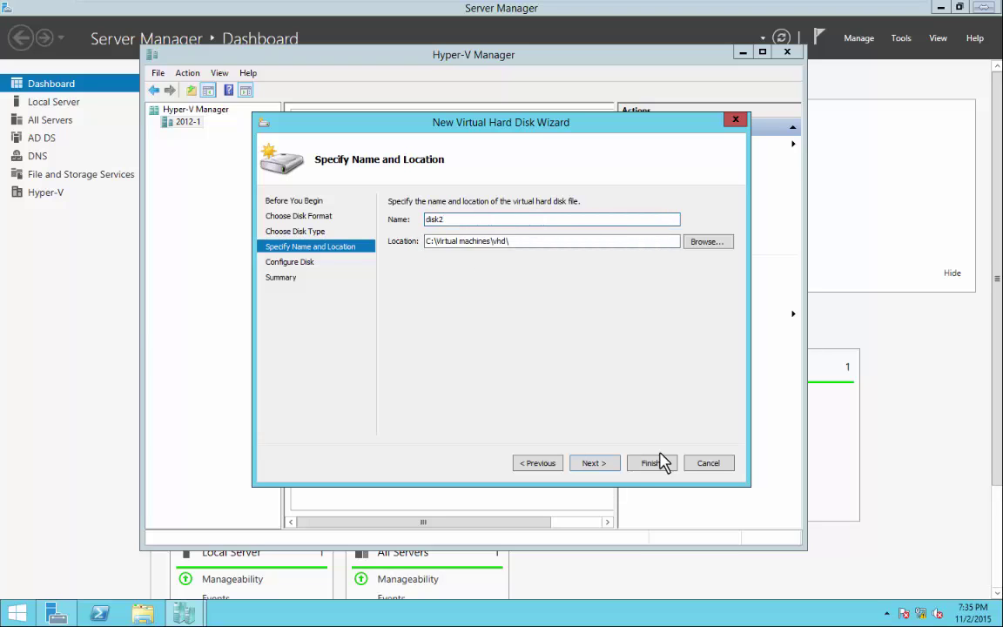
left_click(600, 472)
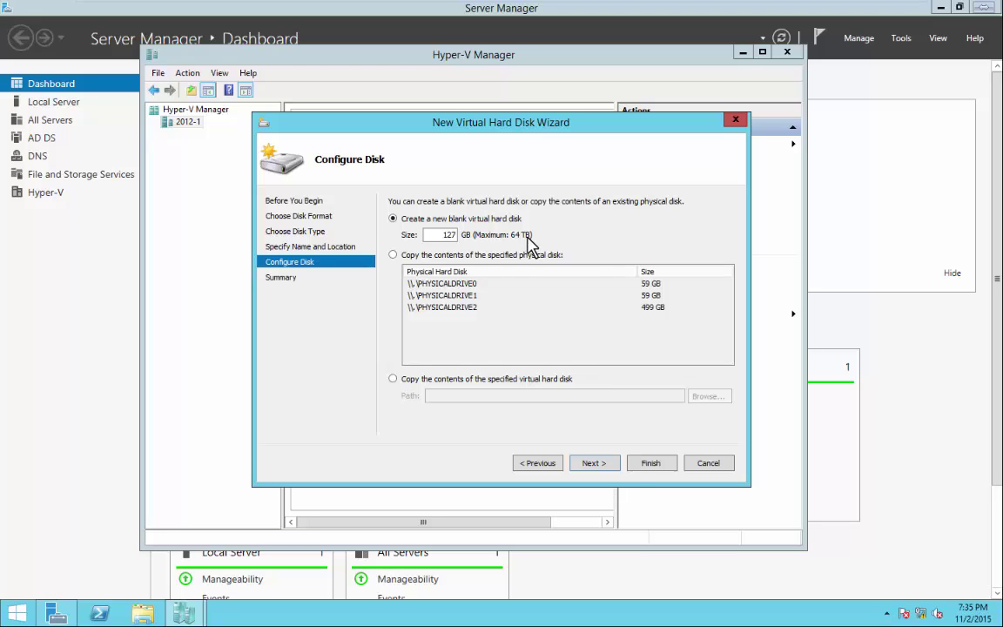
left_click(594, 465)
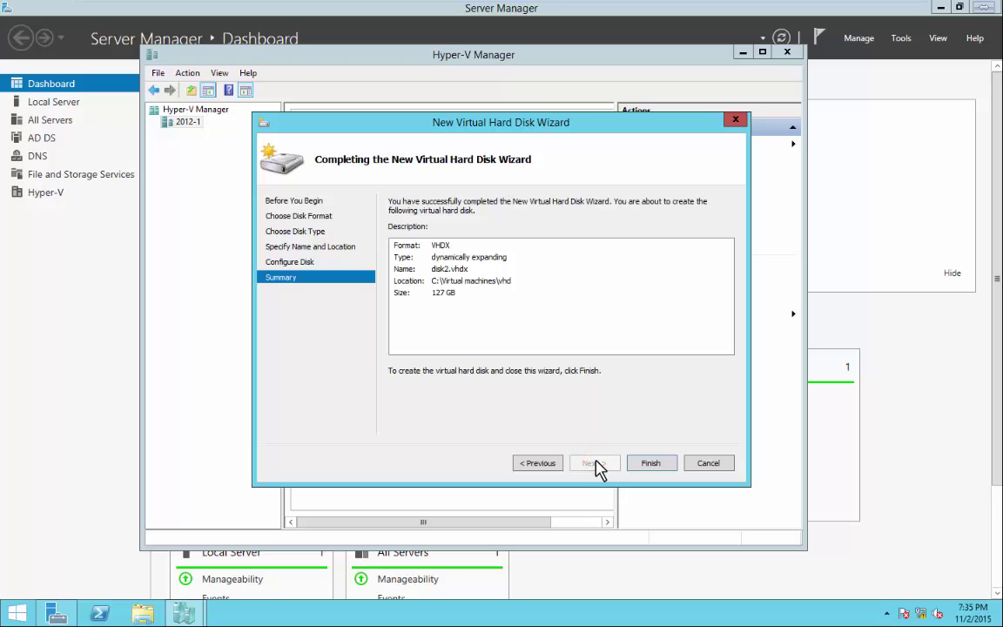
left_click(649, 463)
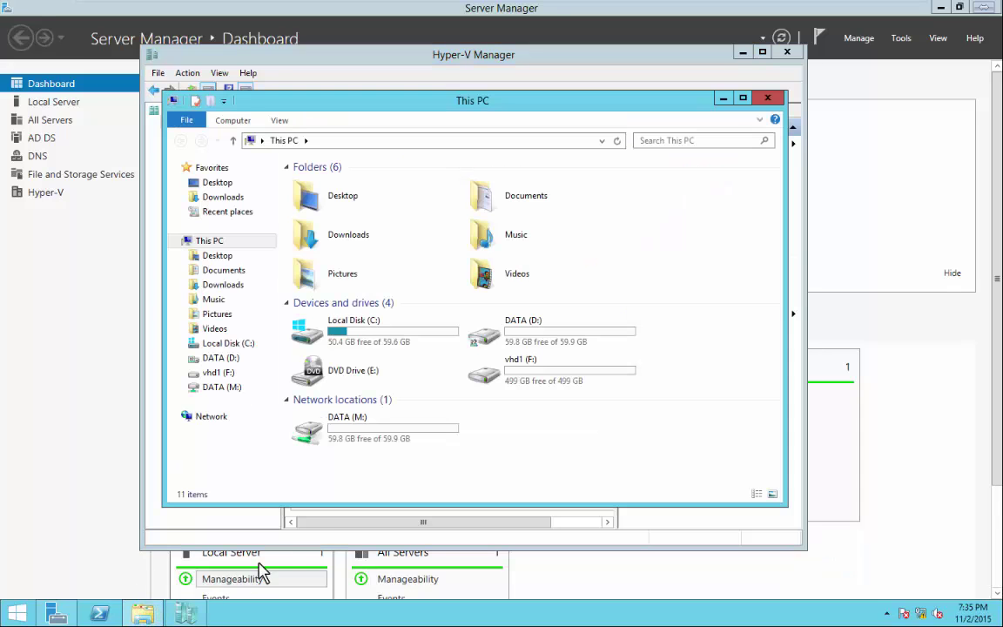
Browse to C:\Virtual machines\vhd and try mounting disk2, dismissing the permission error.
left_click(364, 338)
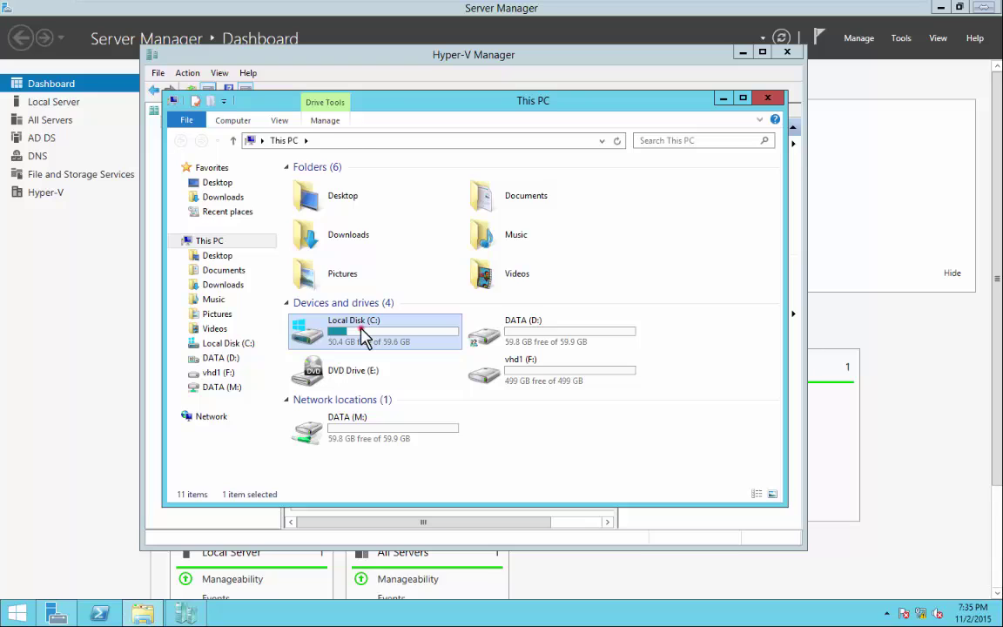
double_click(364, 335)
double_click(322, 243)
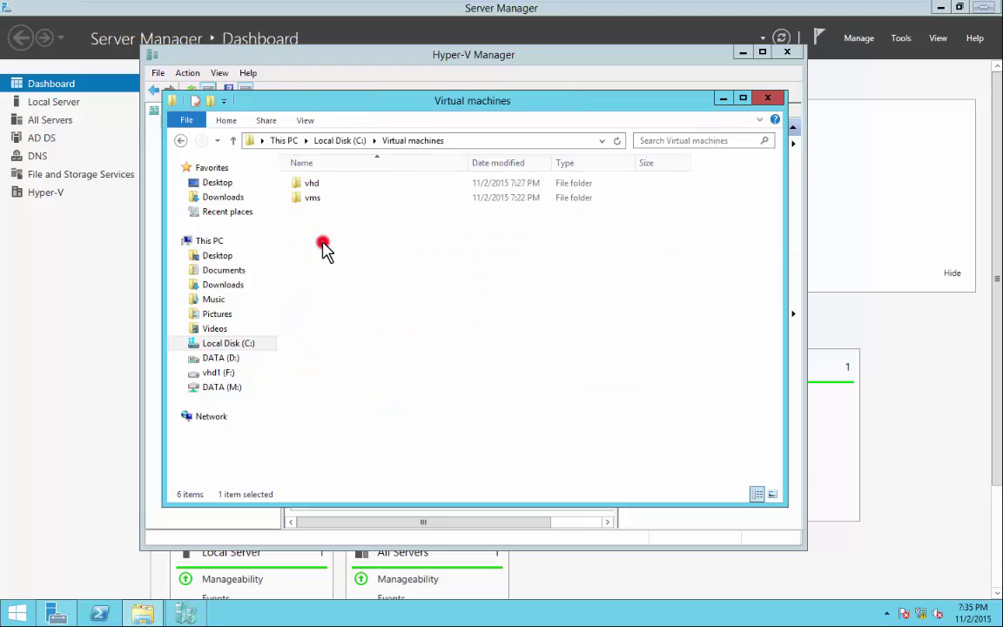
double_click(311, 183)
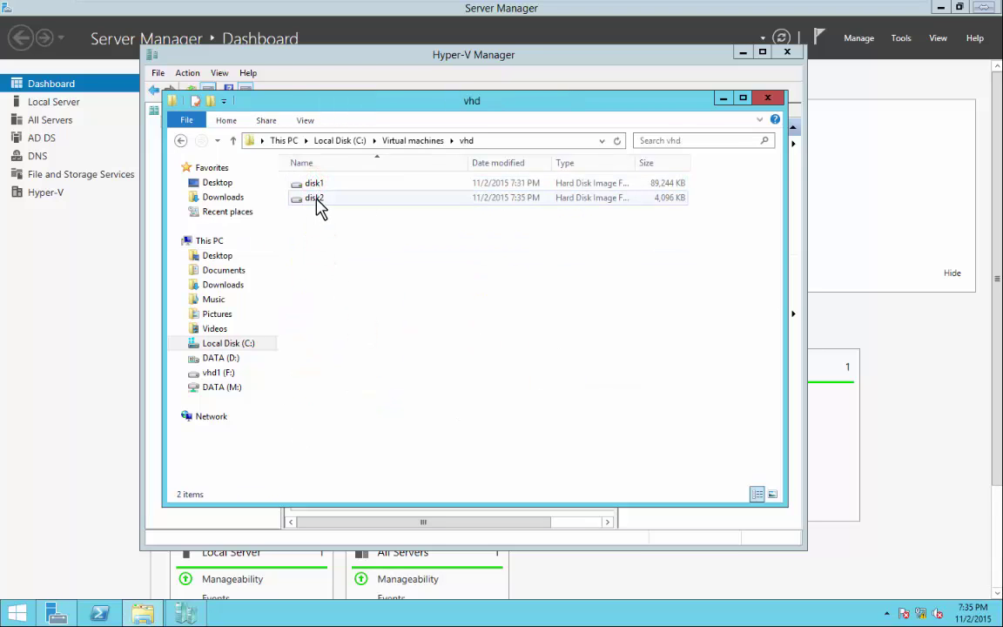
right_click(319, 205)
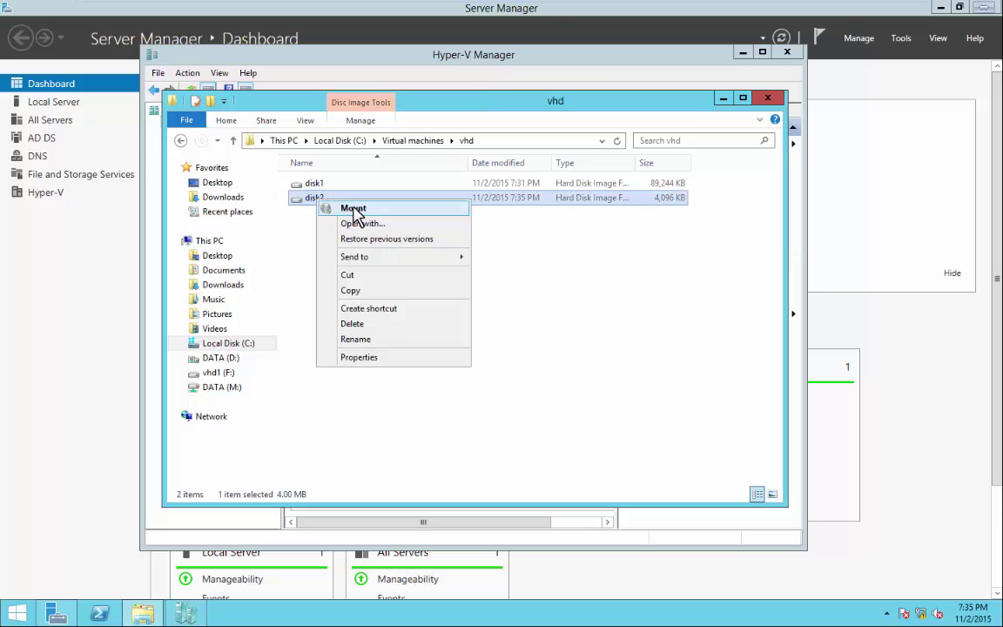
left_click(355, 211)
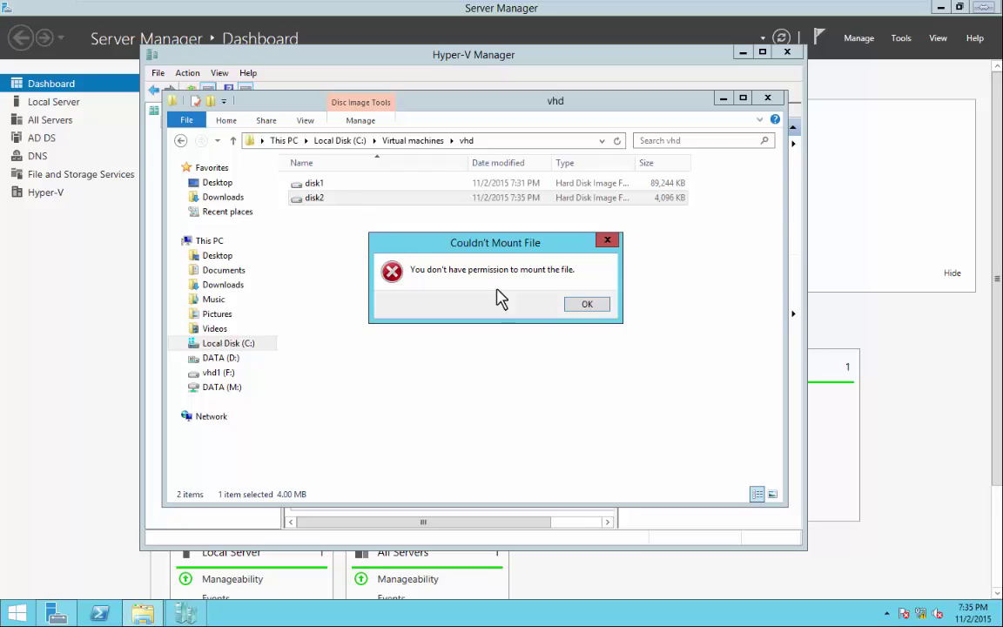
left_click(587, 307)
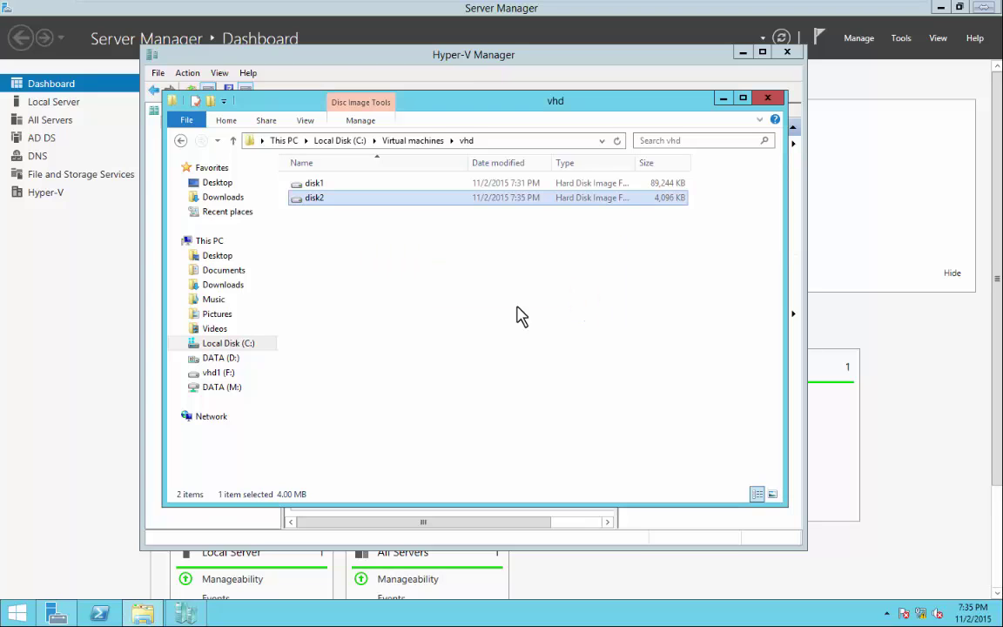
right_click(16, 613)
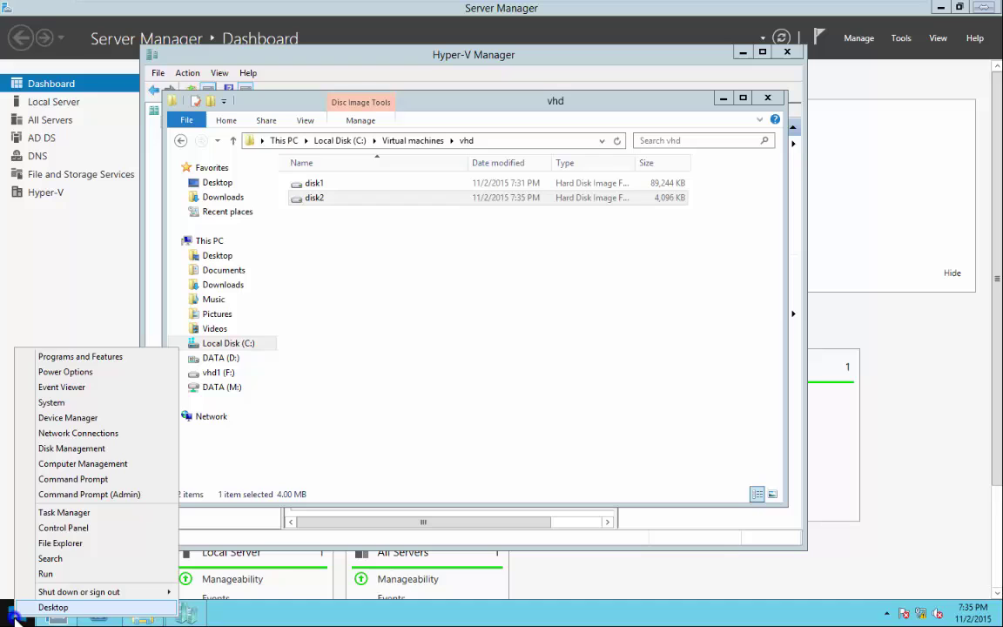
Open Disk Management and initialize the new Disk 3 with MBR.
left_click(76, 448)
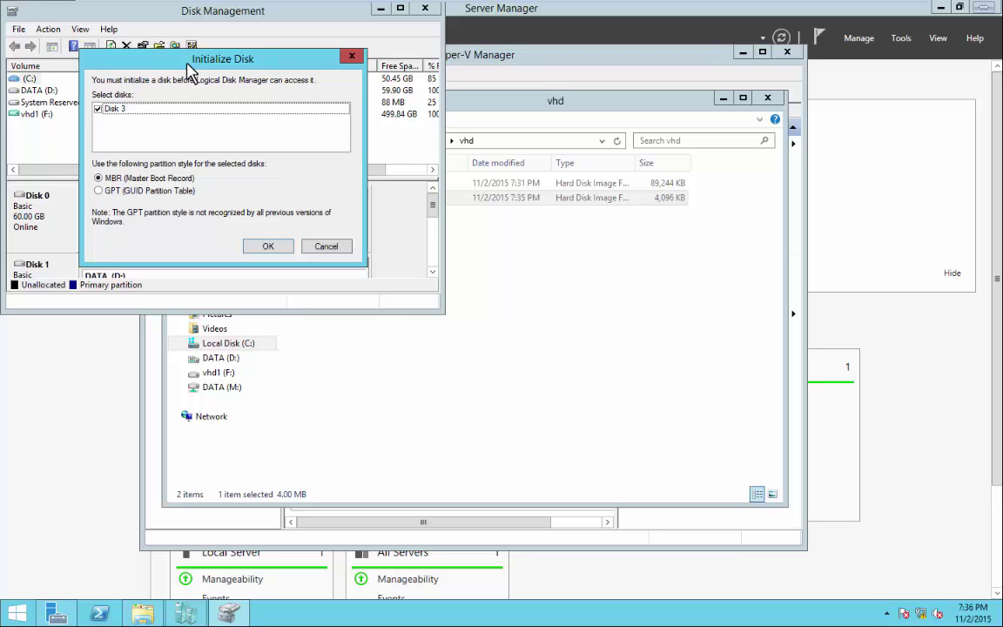
left_click(270, 245)
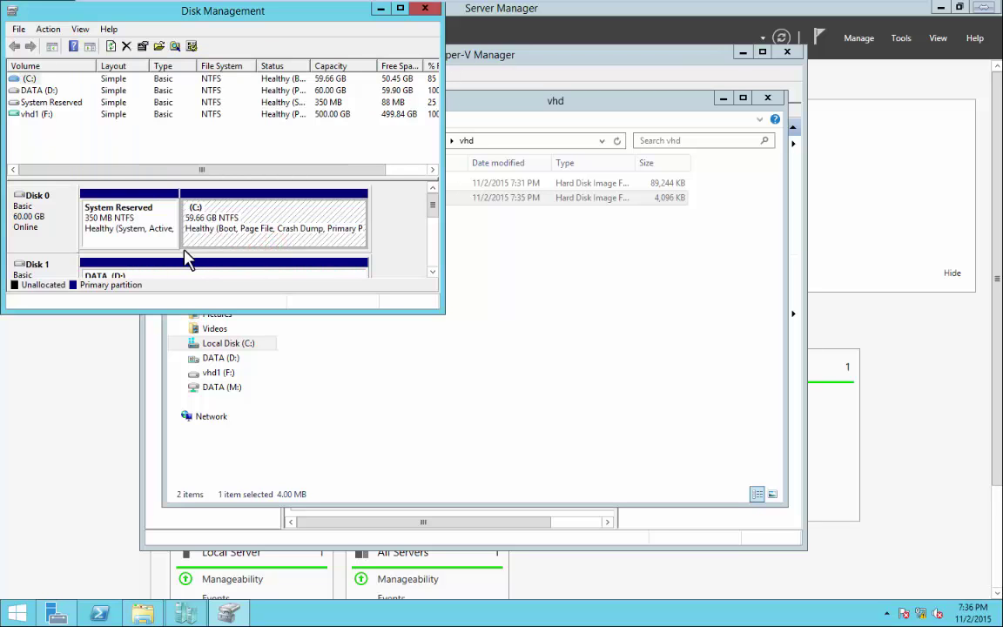
double_click(360, 10)
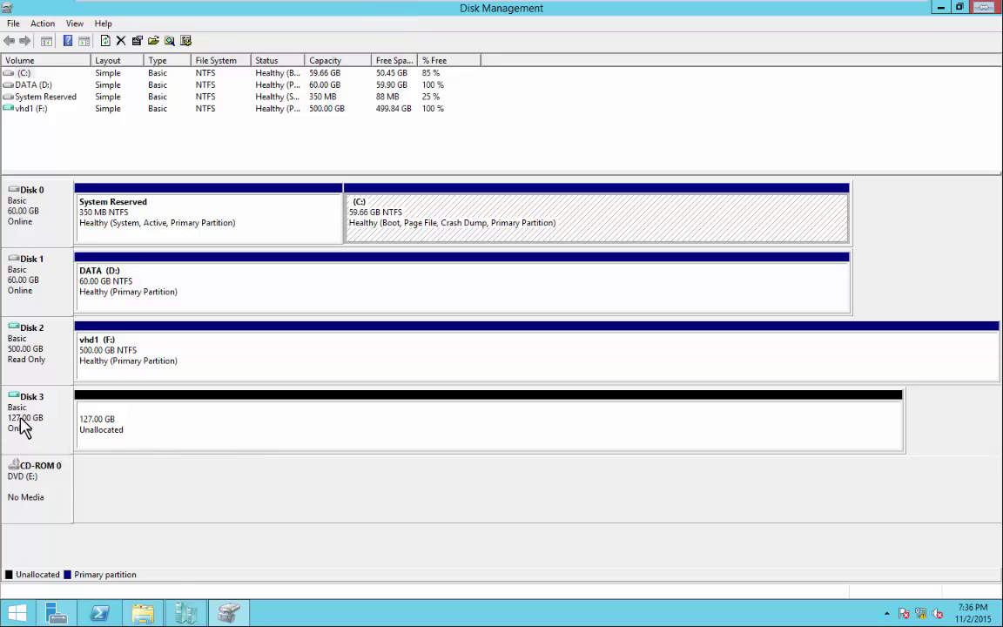
Create a quick-formatted simple volume labelled vhd2 (G:) on Disk 3's unallocated space.
right_click(20, 421)
right_click(212, 425)
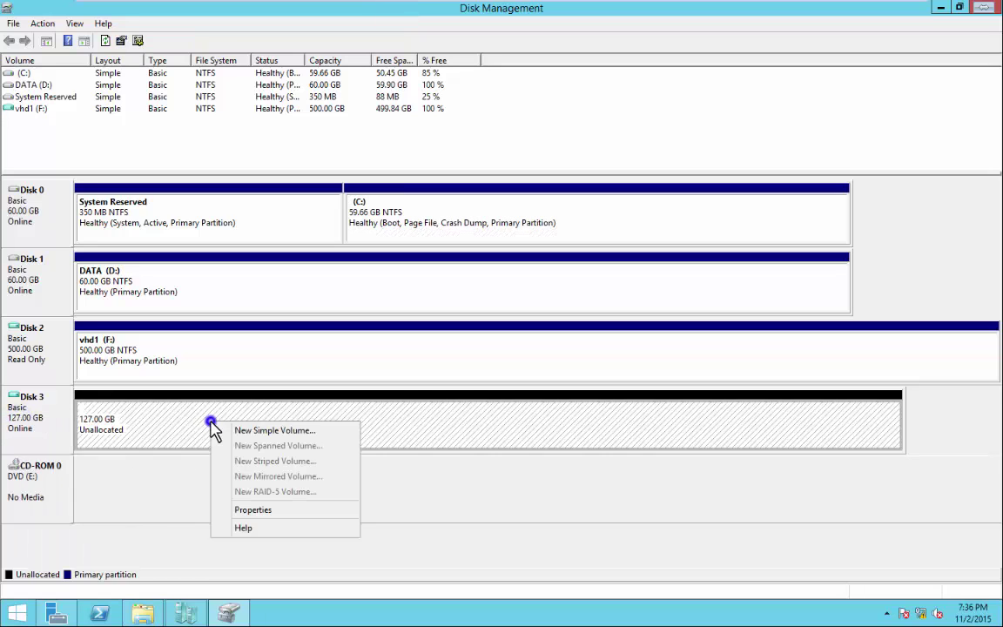
left_click(257, 431)
left_click(273, 324)
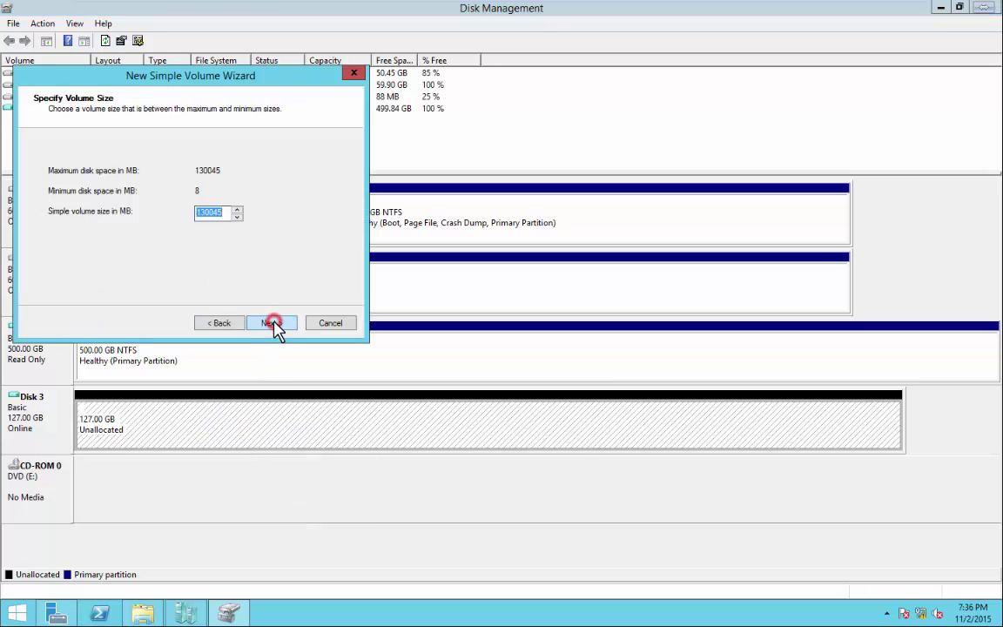
left_click(272, 324)
left_click(272, 324)
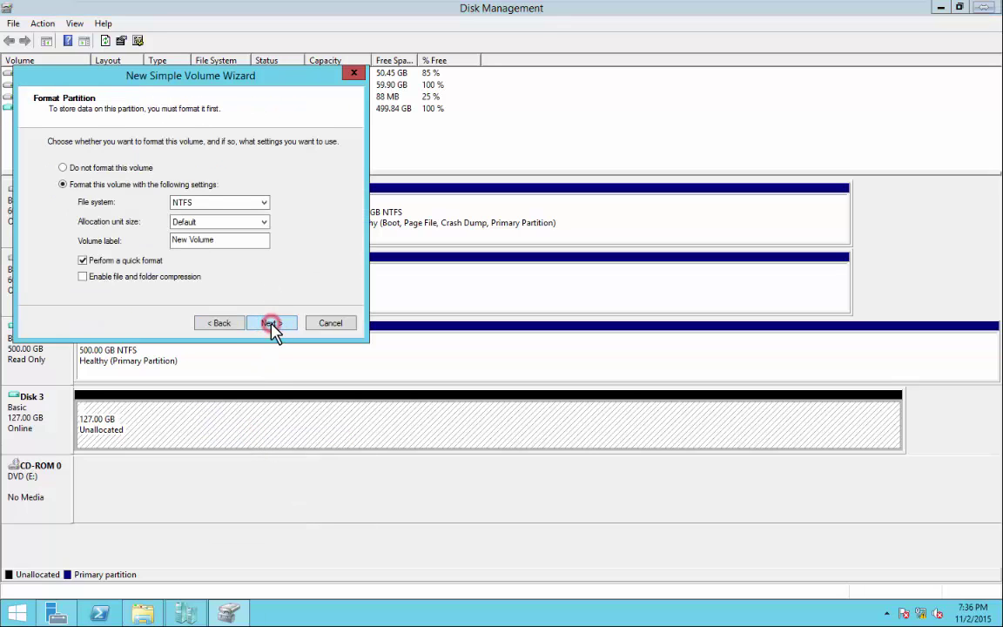
left_click_drag(233, 242, 77, 243)
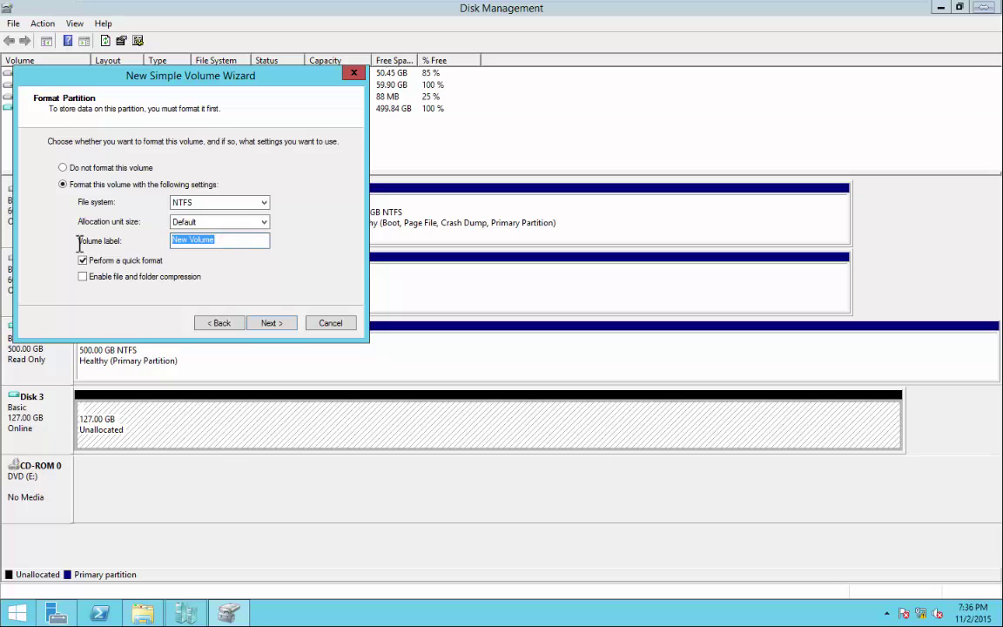
type("vhd2")
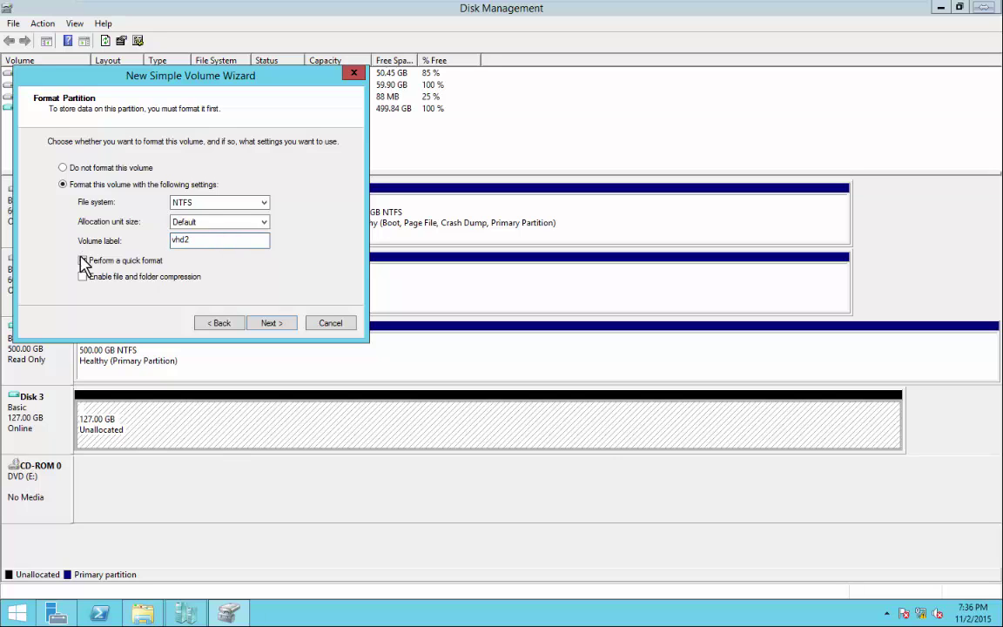
left_click(272, 324)
left_click(272, 324)
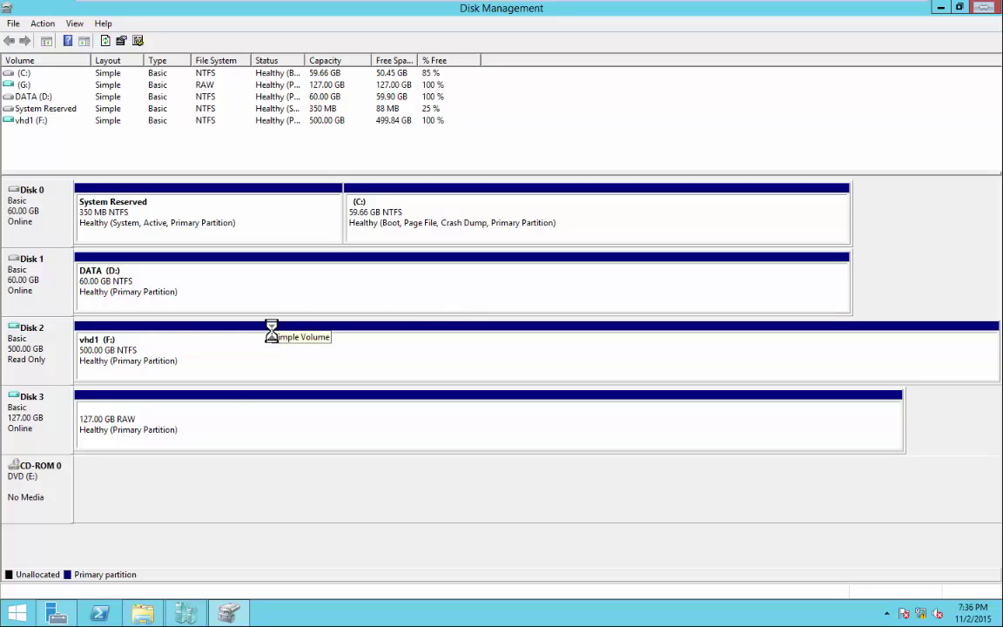
left_click(145, 615)
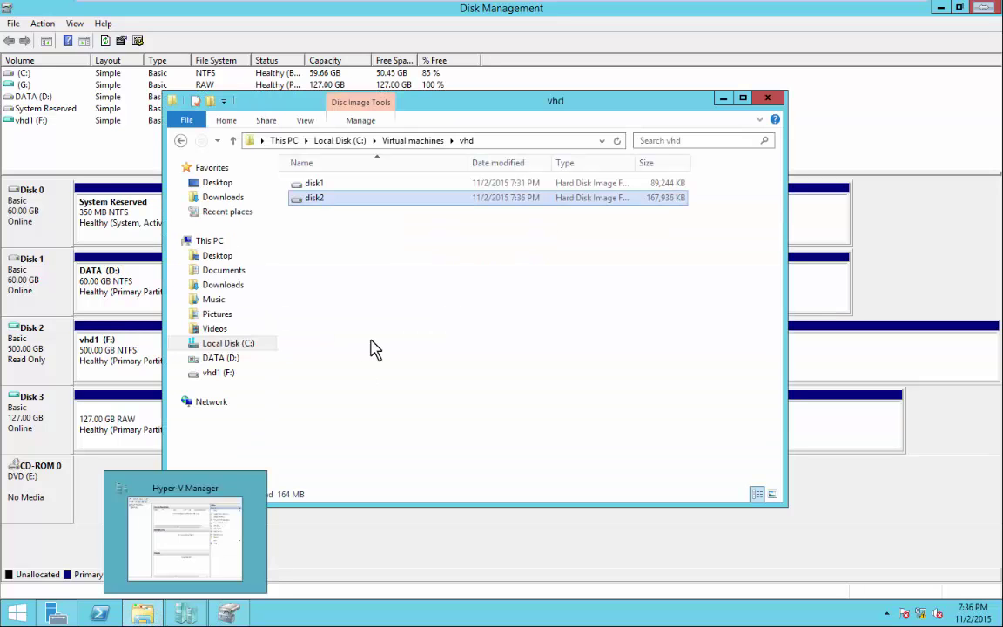
Paste the two folders and rich text document from vhd1 (F:) into vhd2 (G:).
left_click(287, 142)
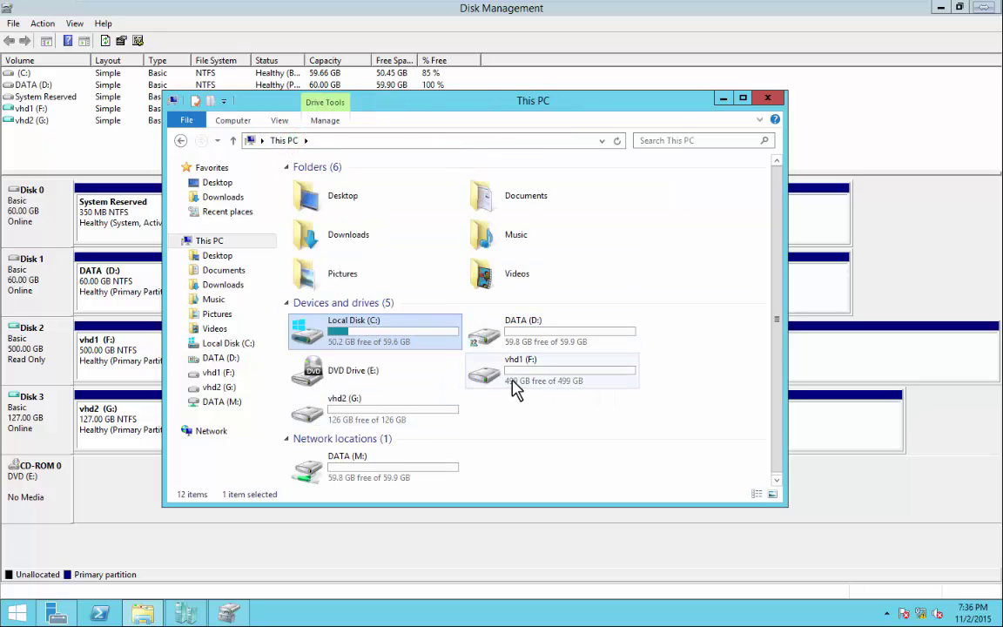
double_click(516, 381)
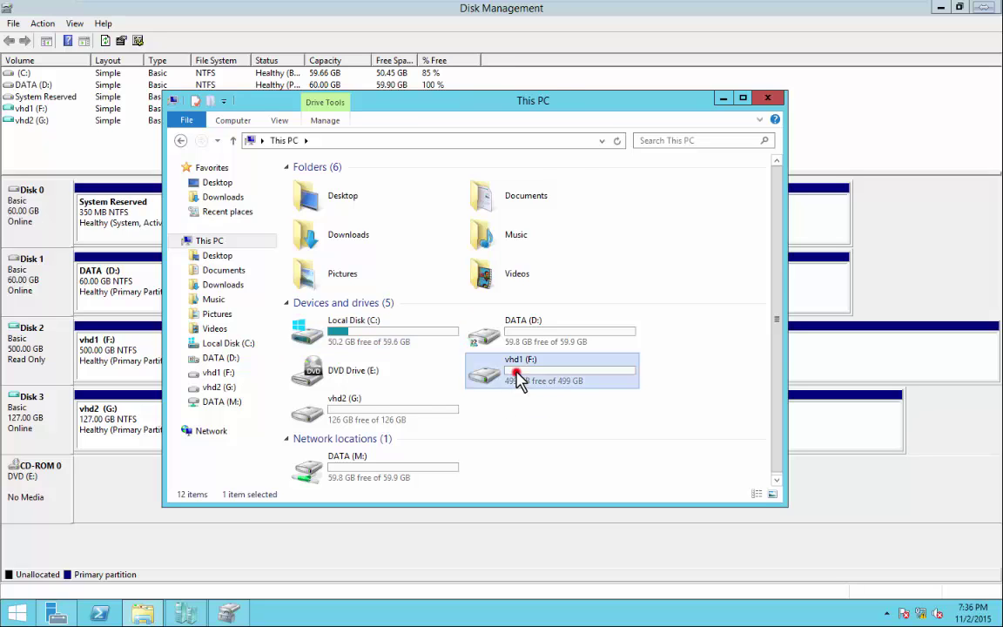
left_click_drag(358, 236, 325, 190)
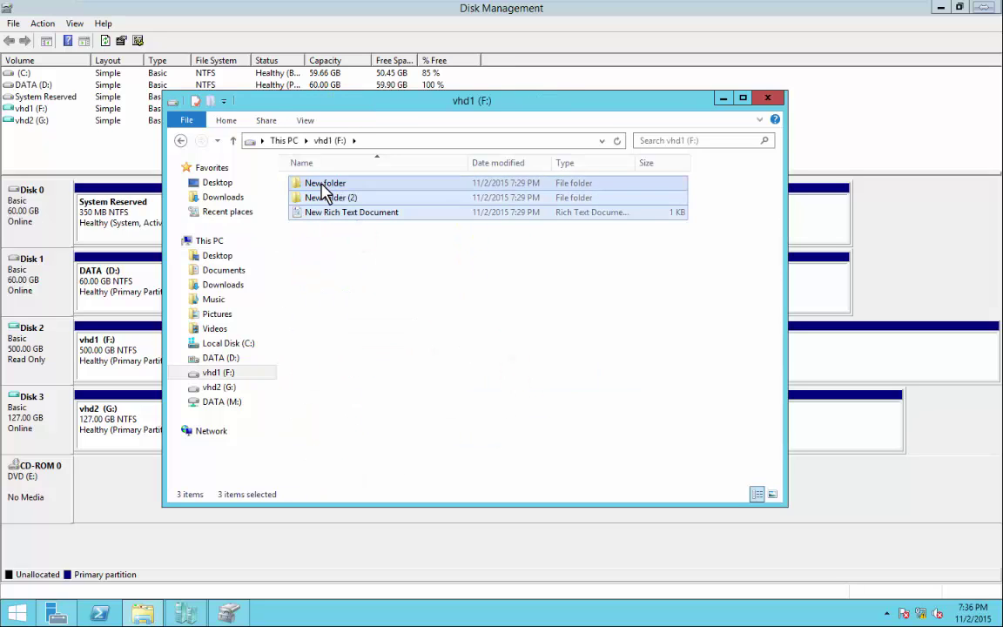
left_click(283, 141)
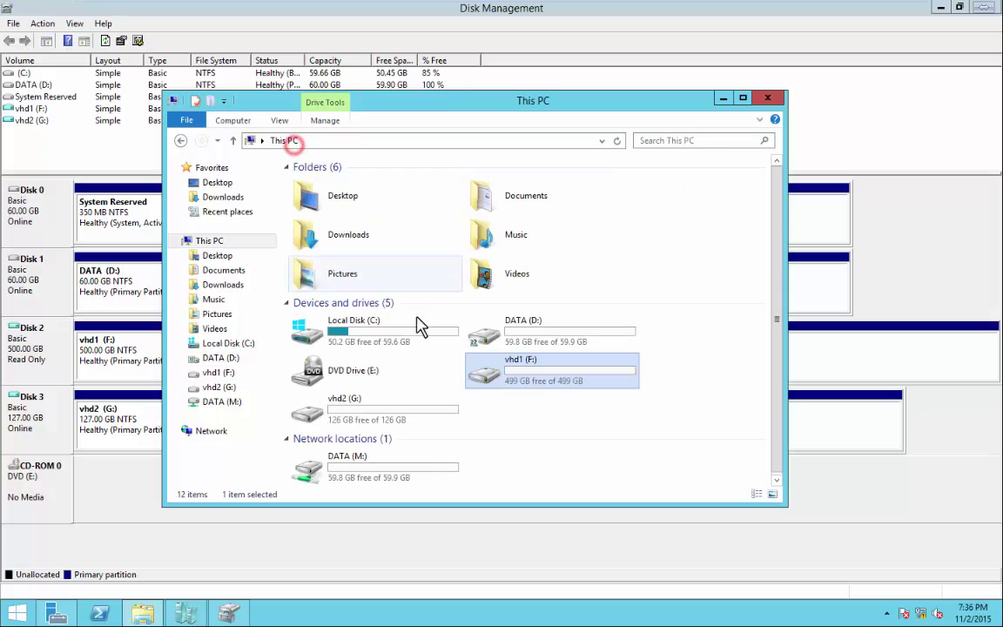
double_click(365, 414)
right_click(372, 314)
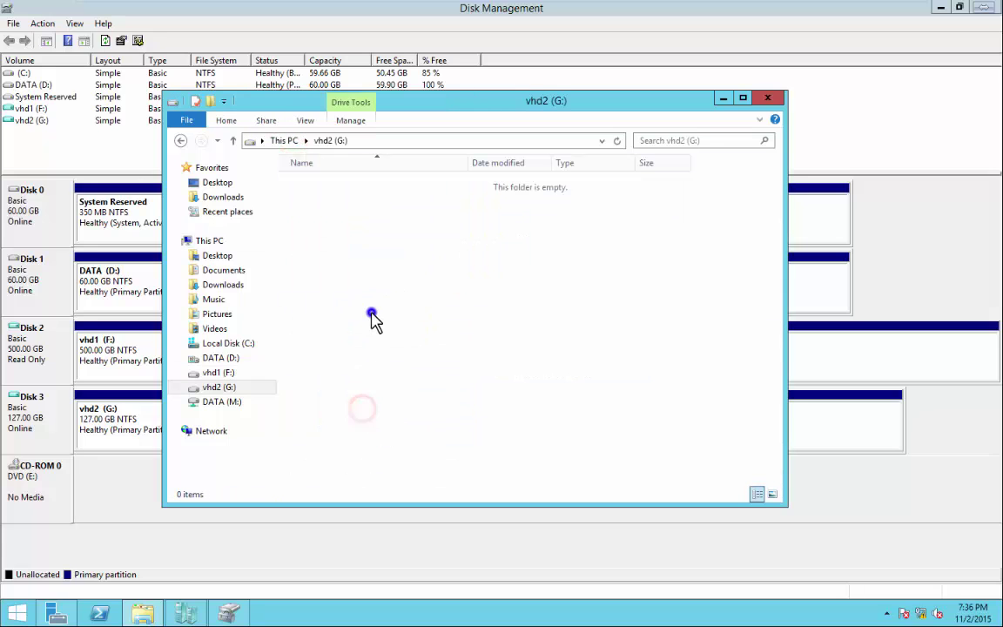
left_click(406, 404)
left_click(427, 364)
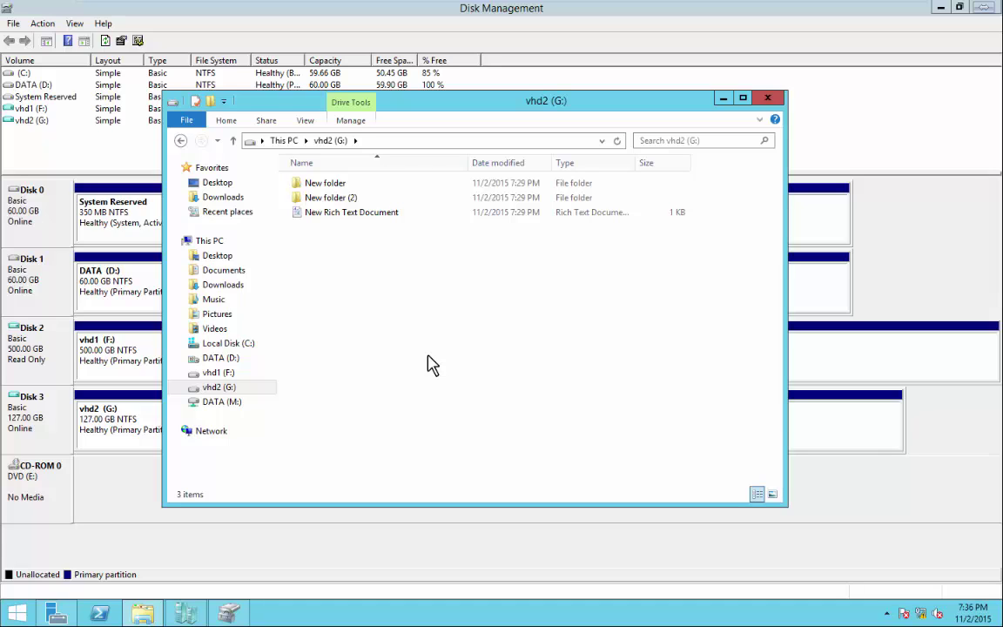
left_click(767, 97)
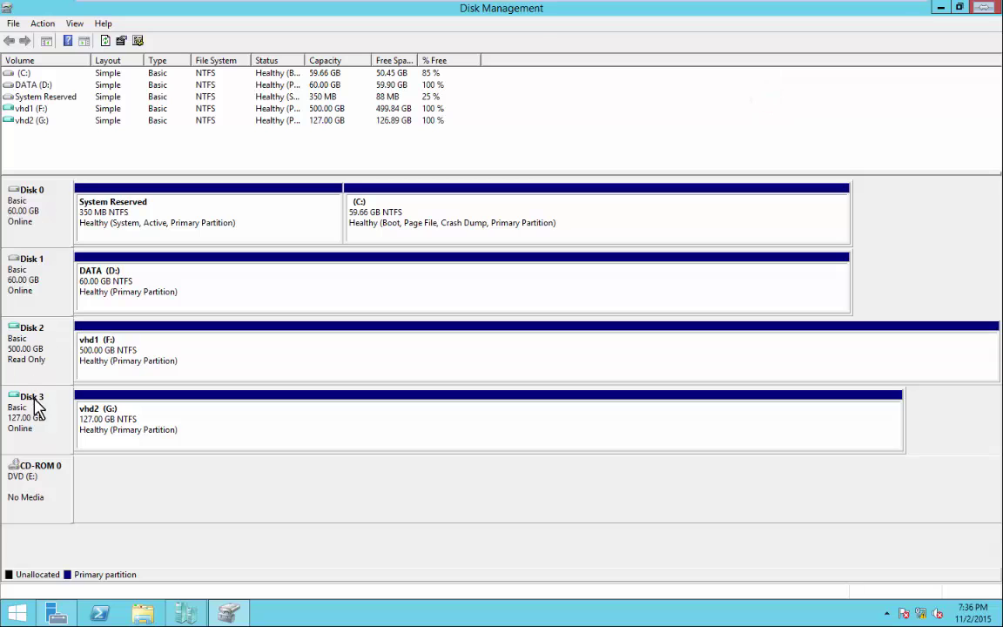
Detach the vhd1 (Disk 2) and vhd2 (Disk 3) virtual disks.
right_click(35, 361)
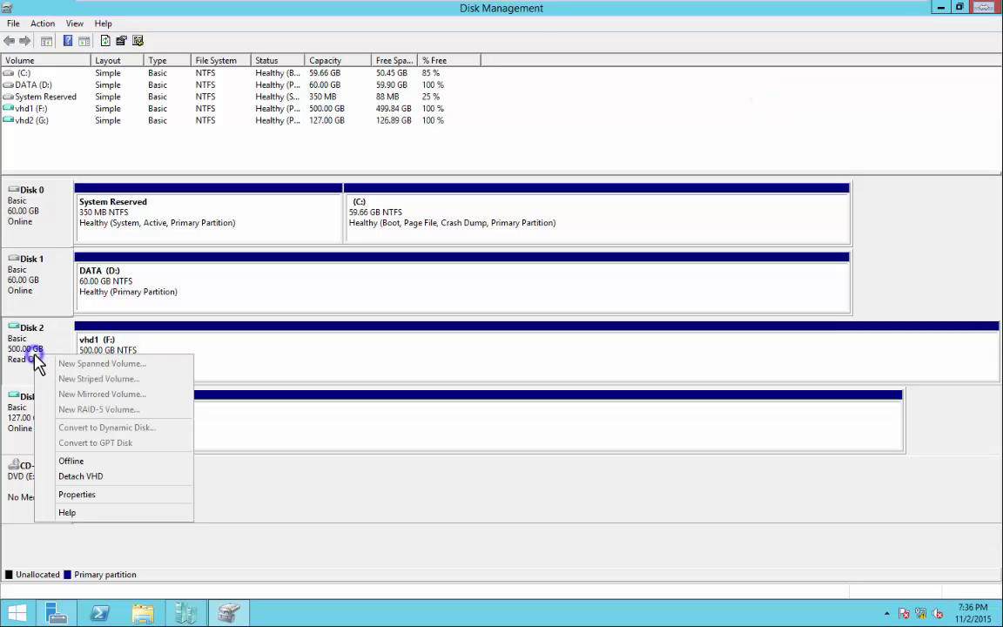
left_click(81, 476)
left_click(539, 332)
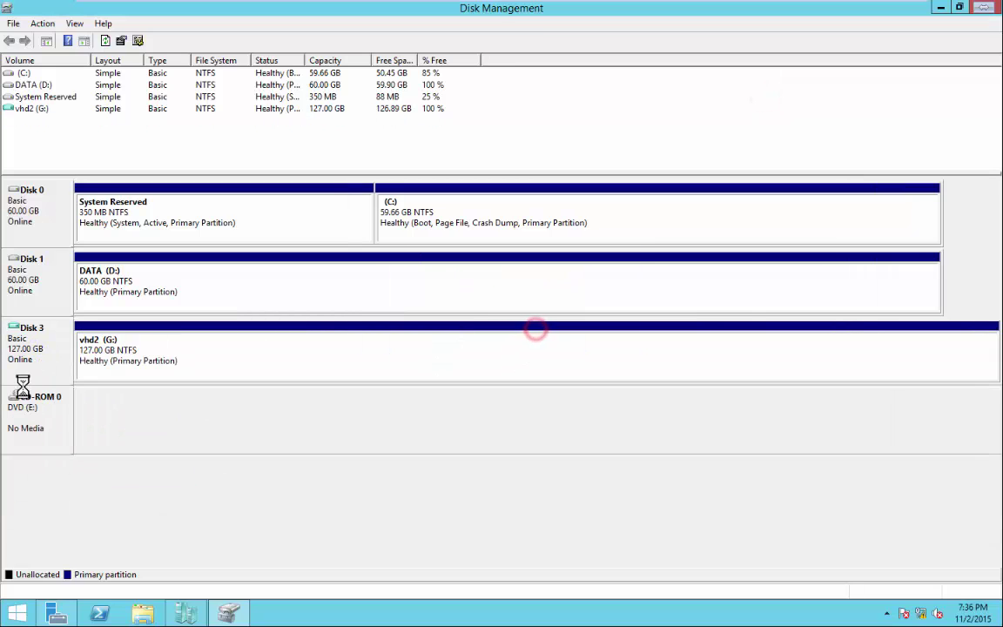
right_click(34, 357)
left_click(97, 476)
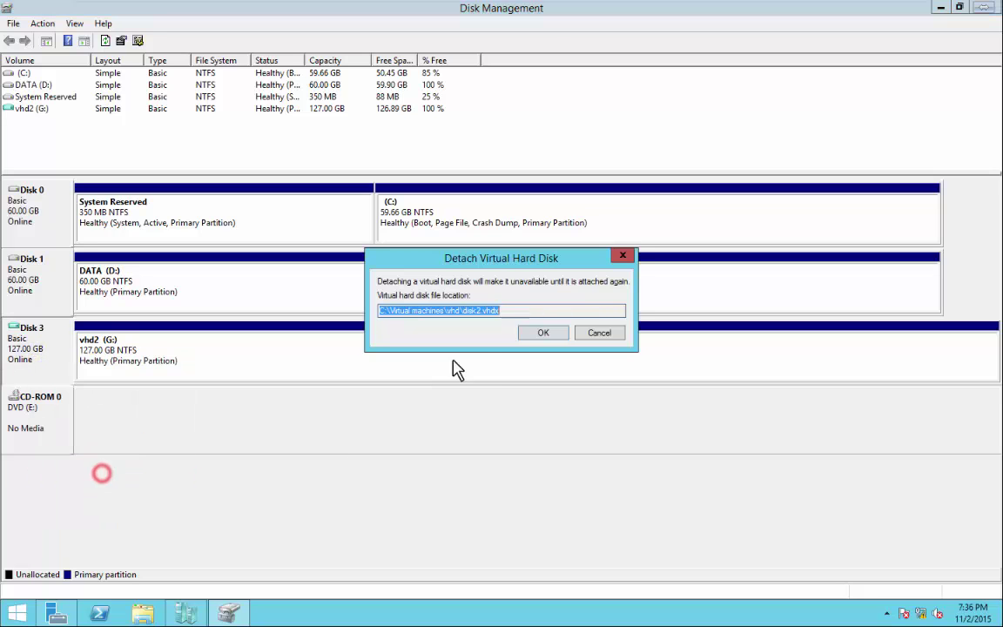
left_click(540, 332)
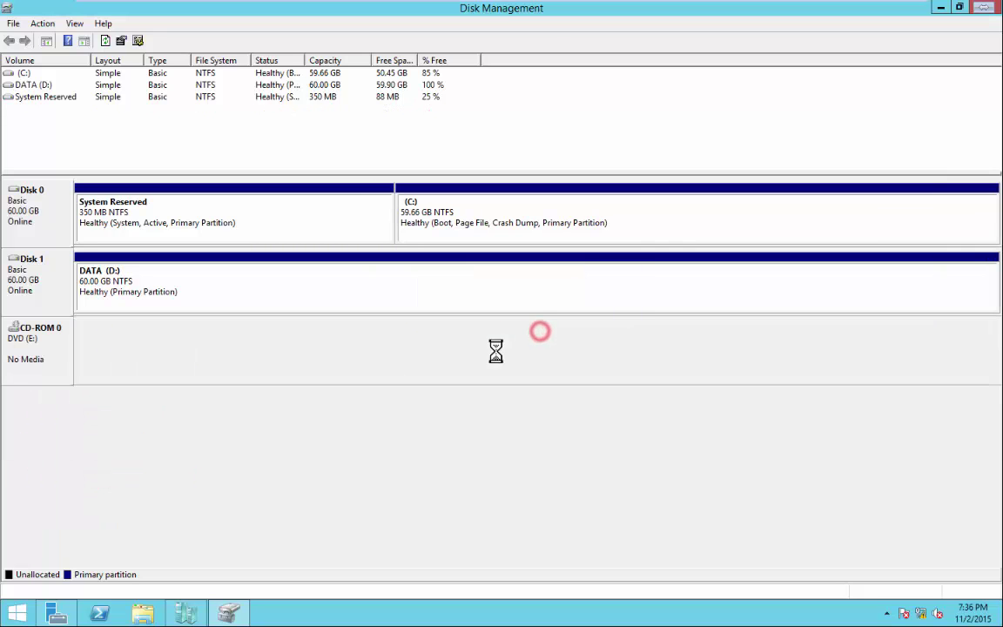
left_click(233, 615)
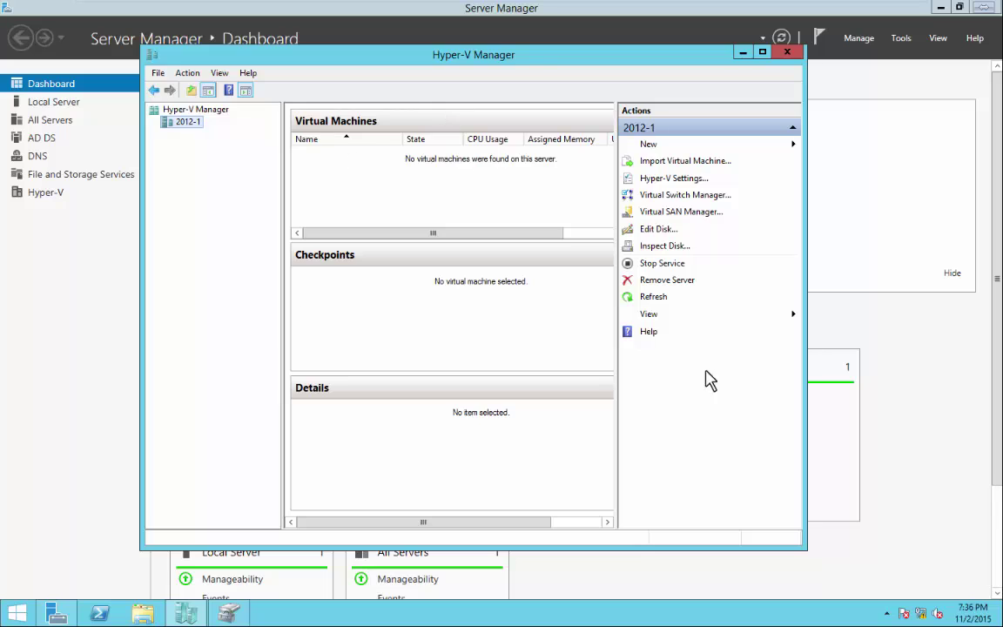
Launch the Edit Virtual Hard Disk Wizard and browse for the disk file to edit.
left_click(659, 231)
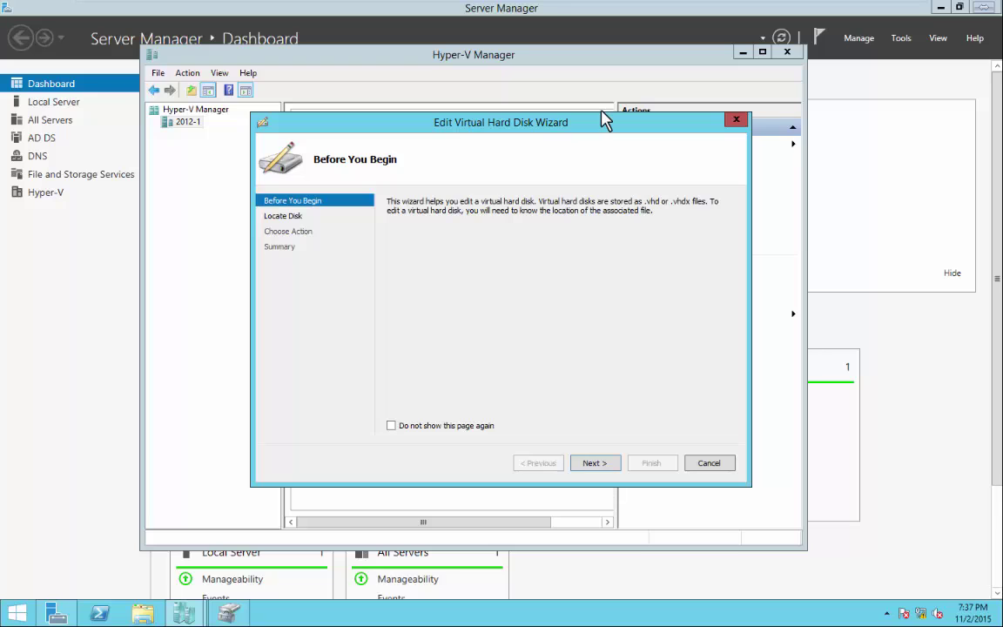
left_click(596, 464)
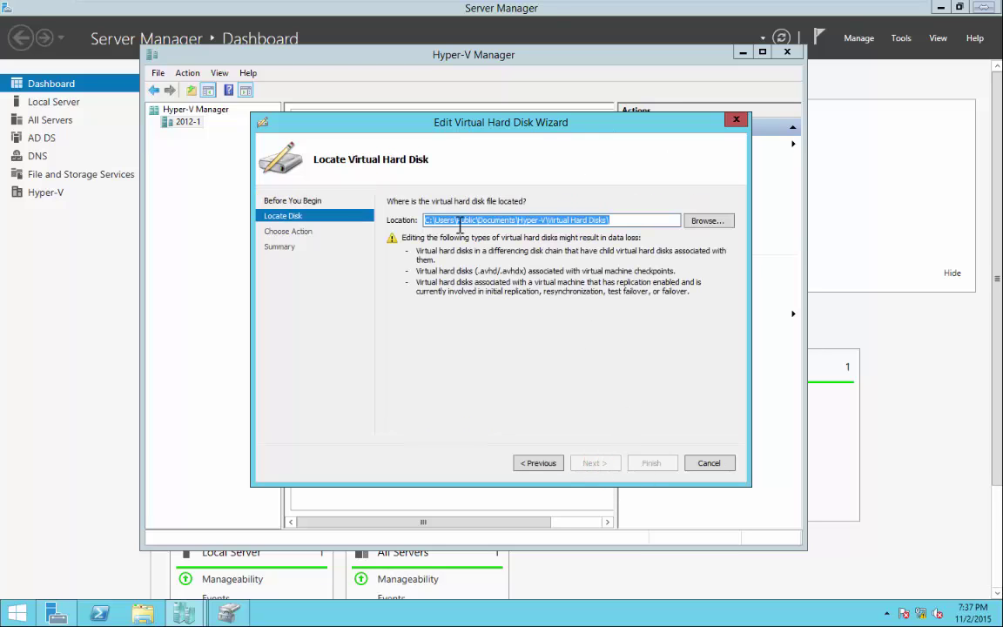
left_click(706, 220)
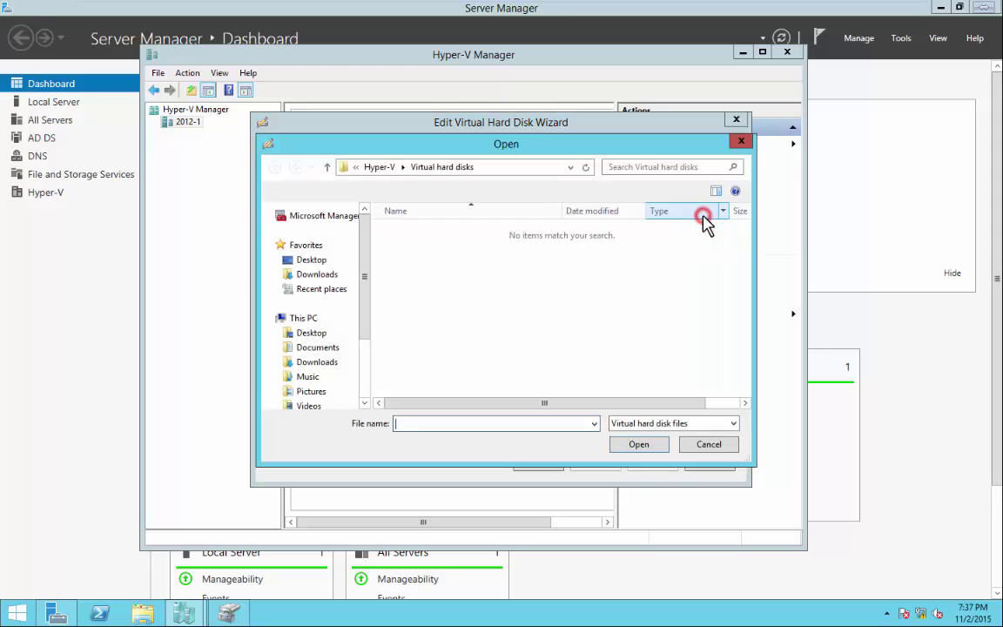
Select C:\Virtual machines\vhd\disk1.vhd as the disk to edit and continue to Choose Action.
left_click(315, 318)
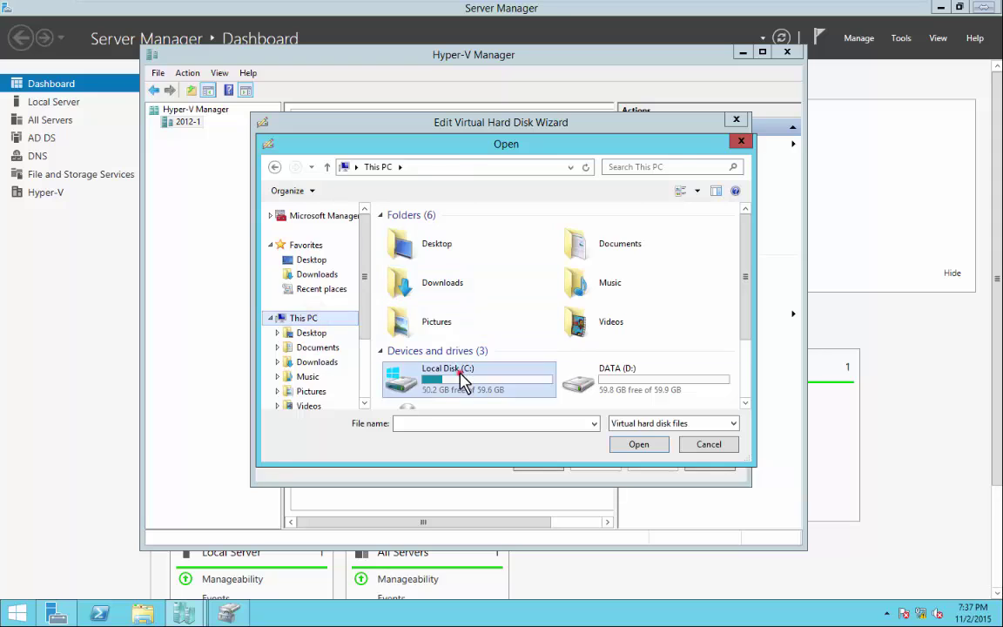
double_click(403, 313)
double_click(418, 295)
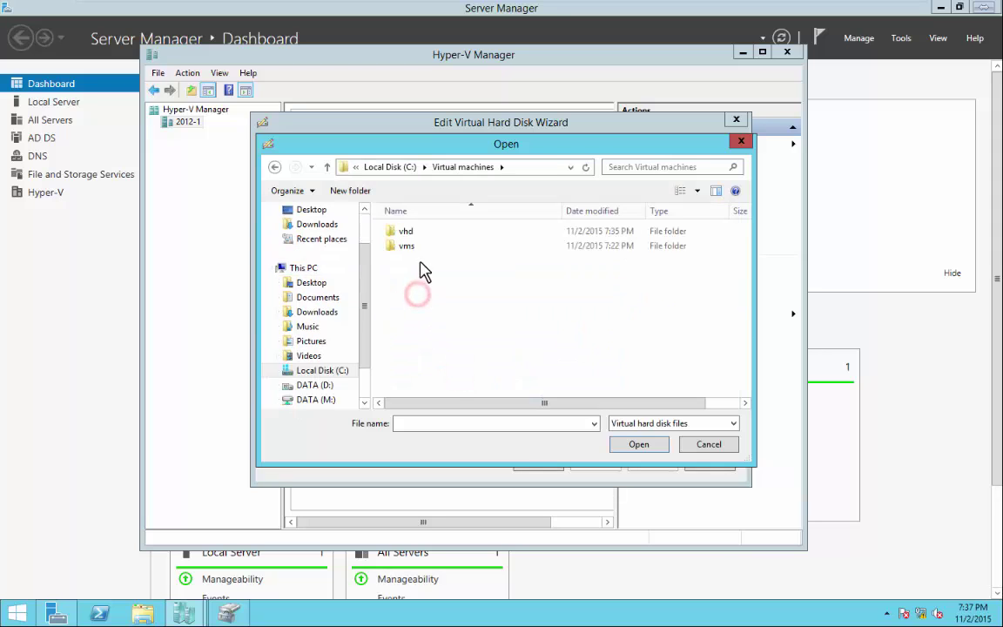
left_click(405, 231)
left_click(640, 444)
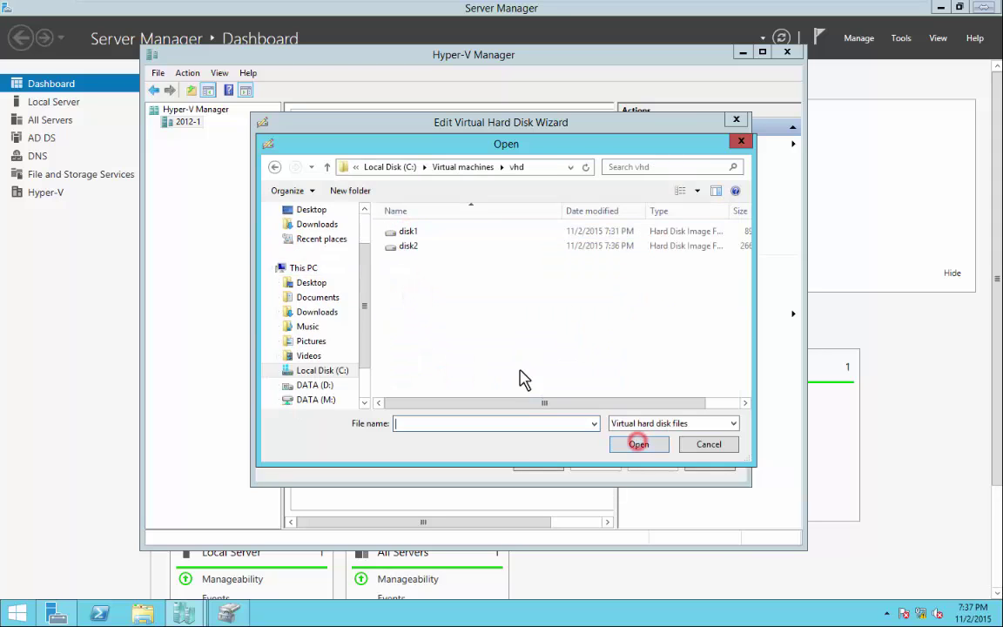
left_click(406, 234)
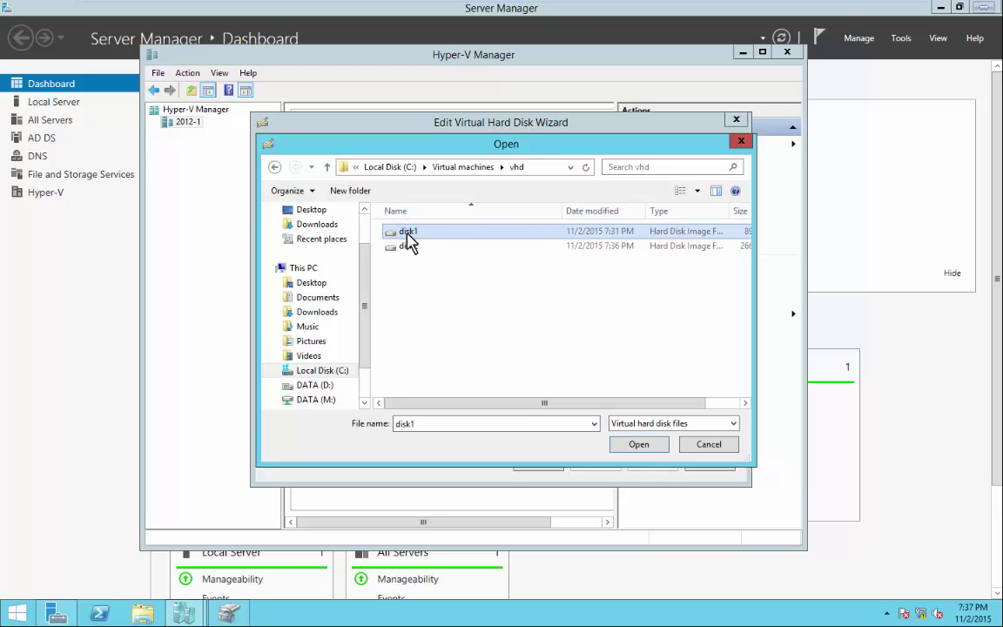
left_click(629, 446)
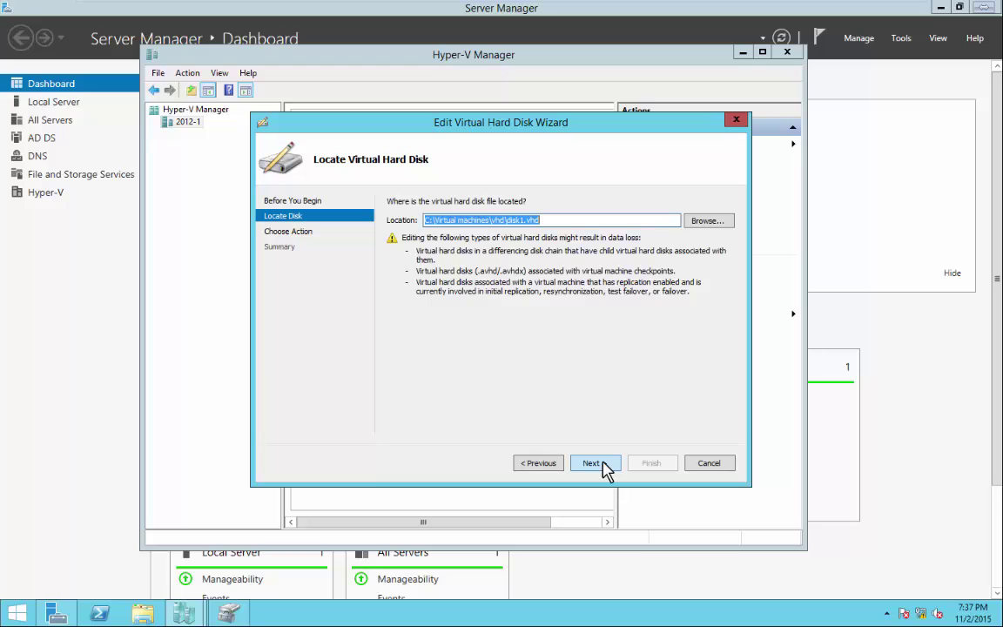
left_click(604, 463)
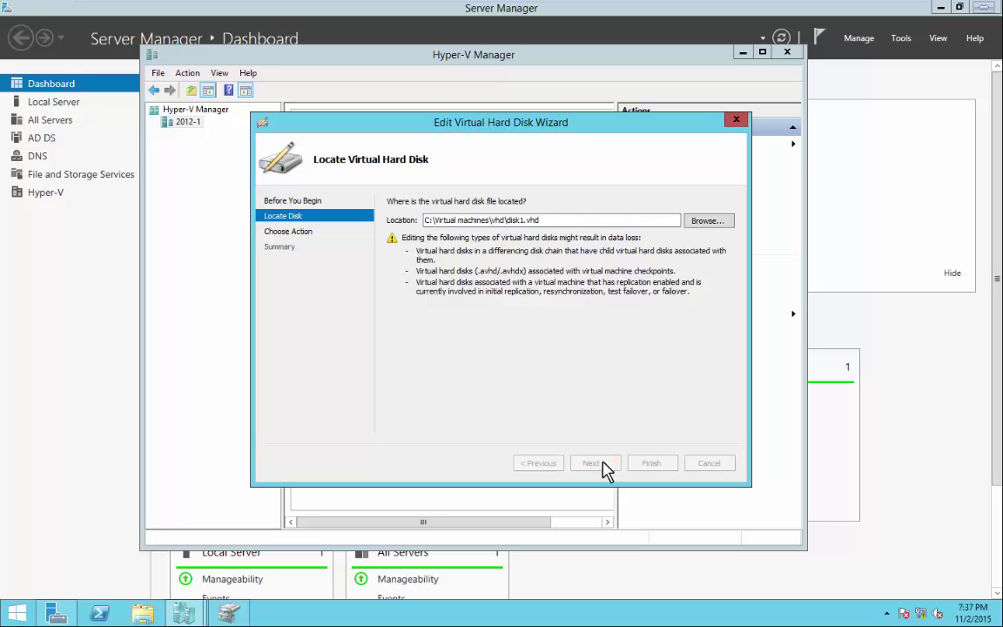
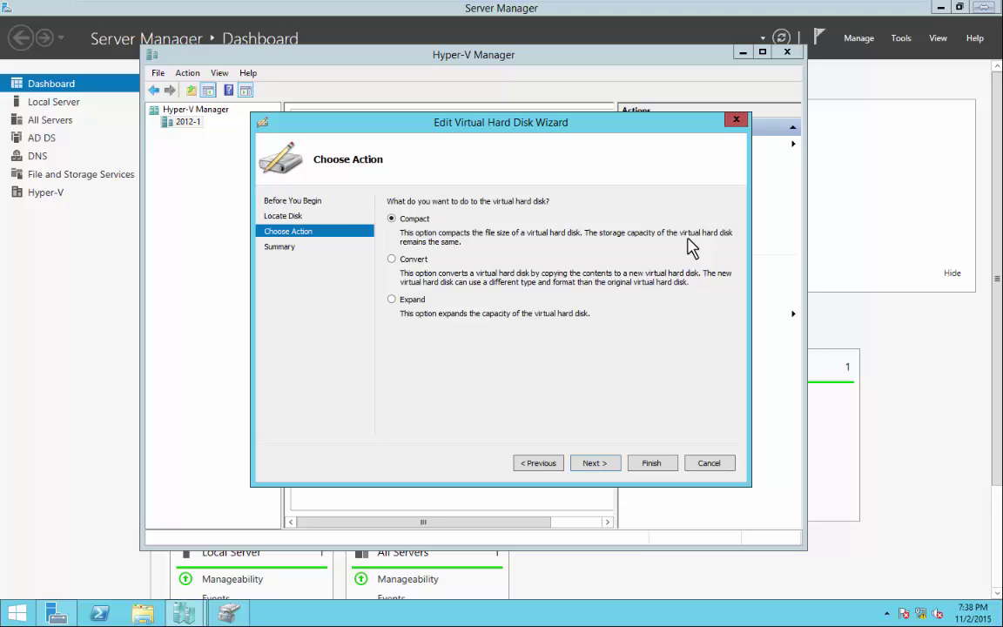
Choose Expand for the 500 GB disk and advance to the new-size page.
left_click(392, 259)
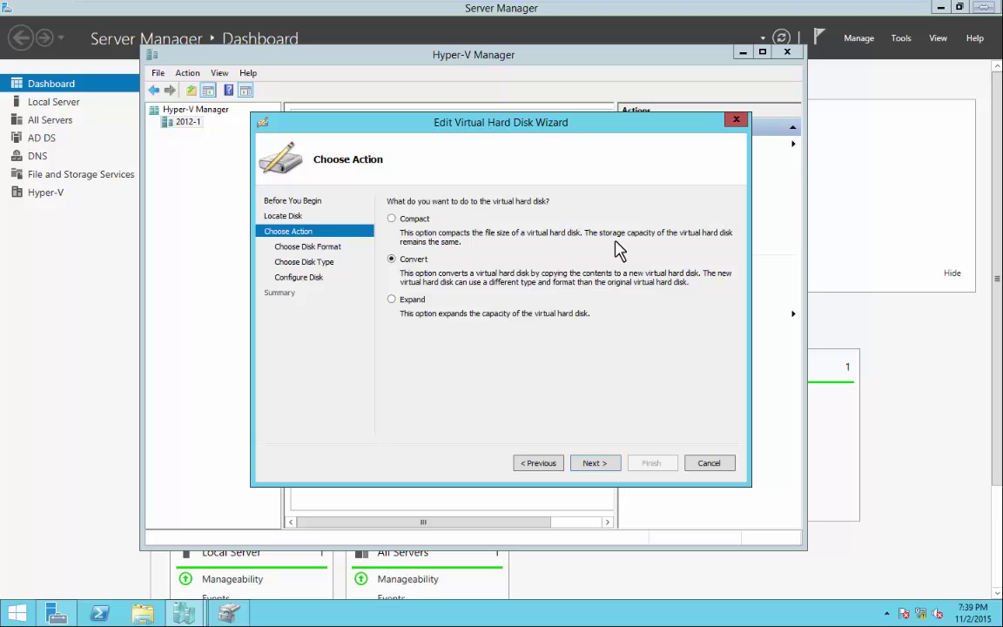
left_click(391, 299)
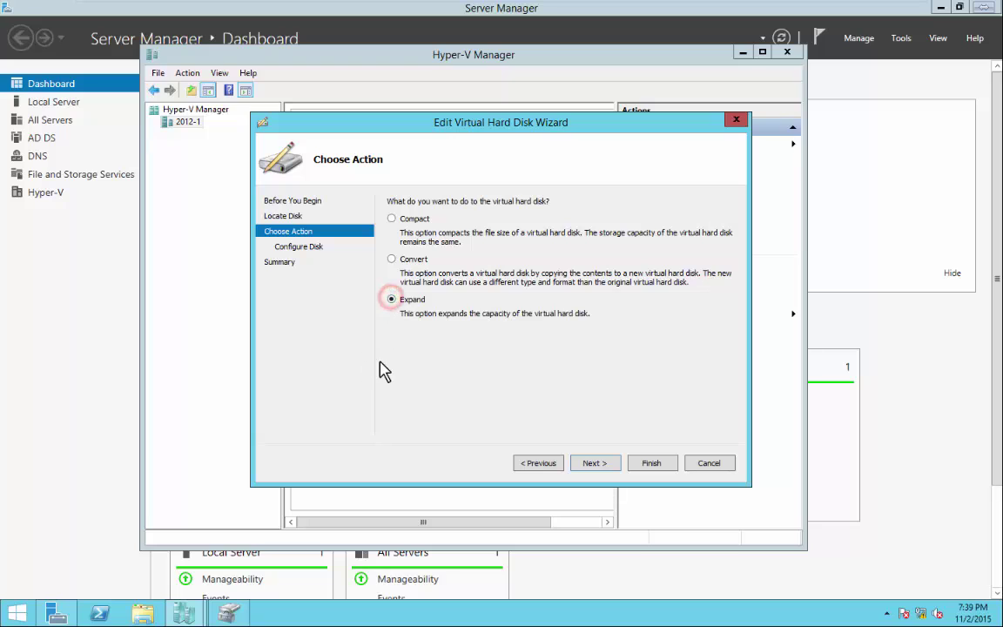
left_click(595, 464)
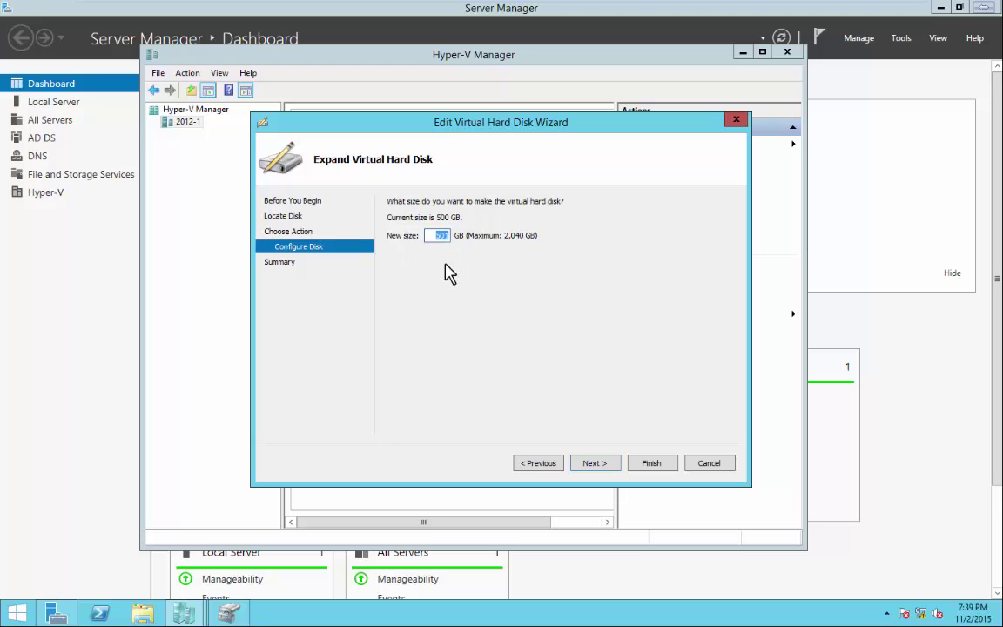
Set the disk's new size to 1000 GB, close the wizard, and dismiss the Actions > New list.
key("BackSpace")
type("1000")
left_click(711, 469)
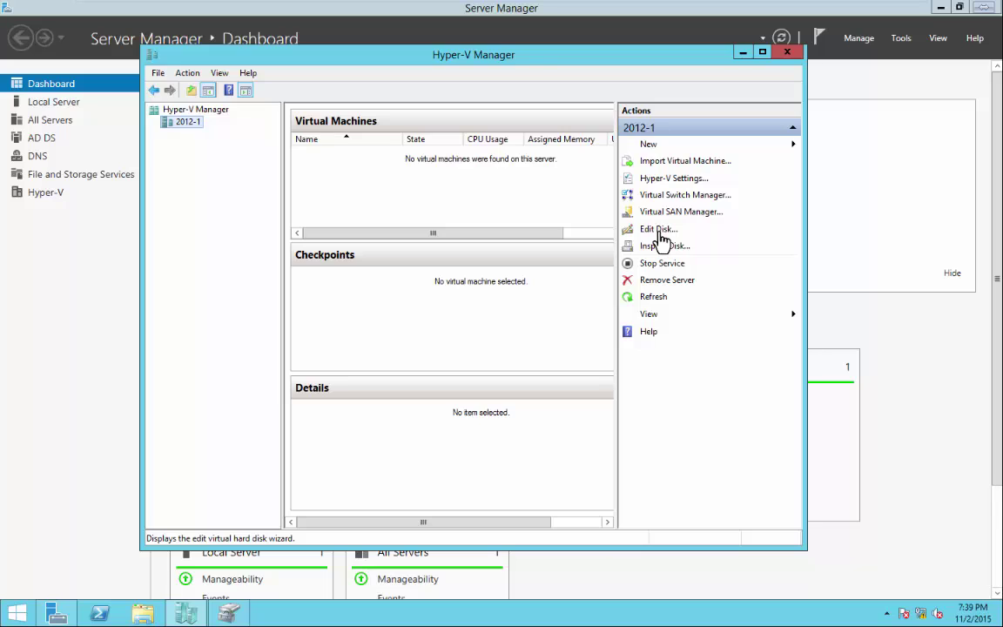
left_click(681, 148)
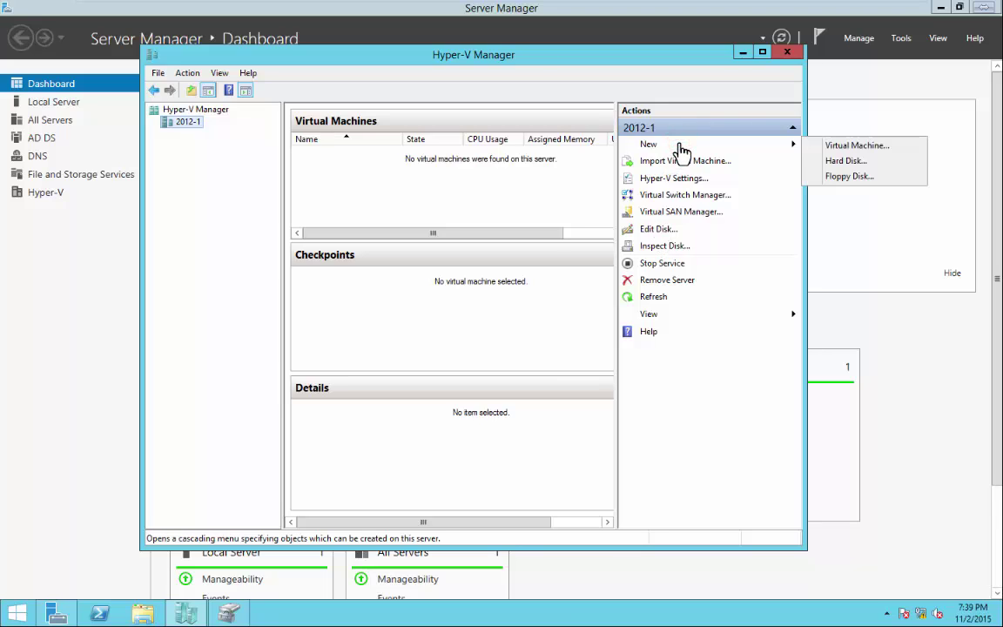
left_click(871, 164)
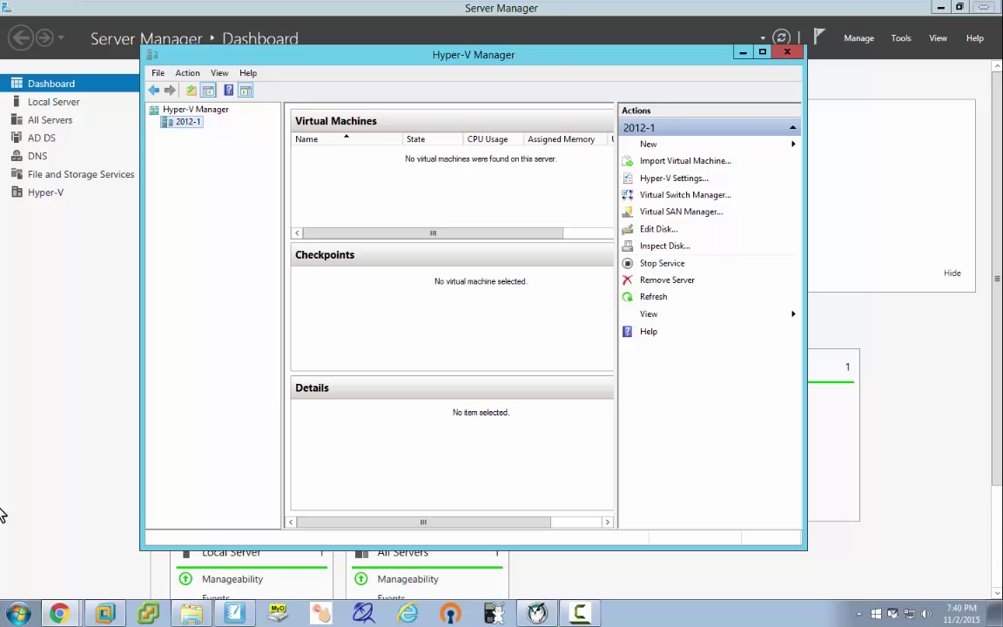
On a new SMART Notebook page, mark data inside the first child disk and label it child1.
left_click(234, 614)
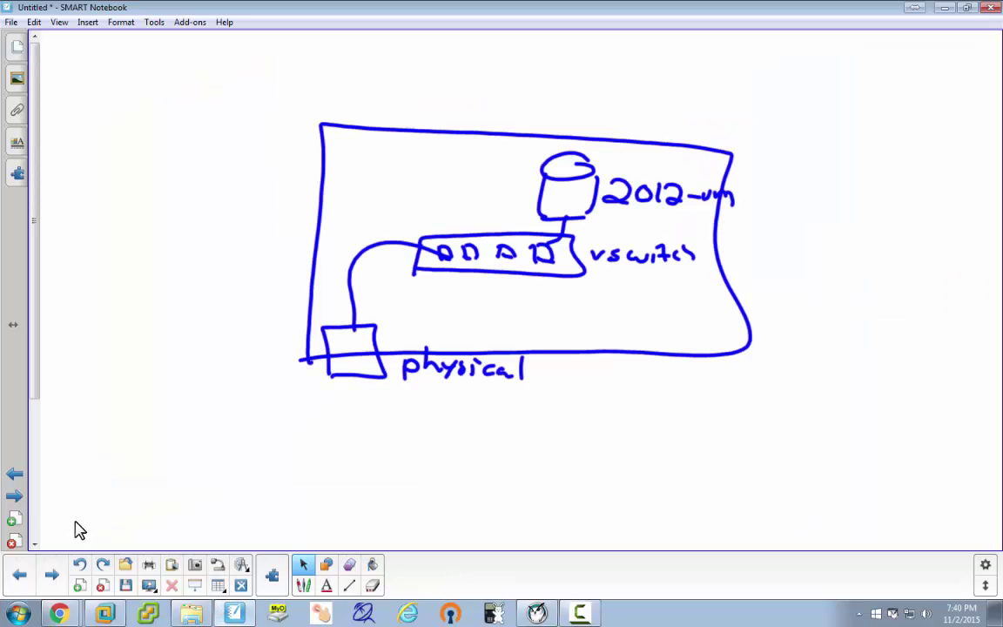
left_click(55, 567)
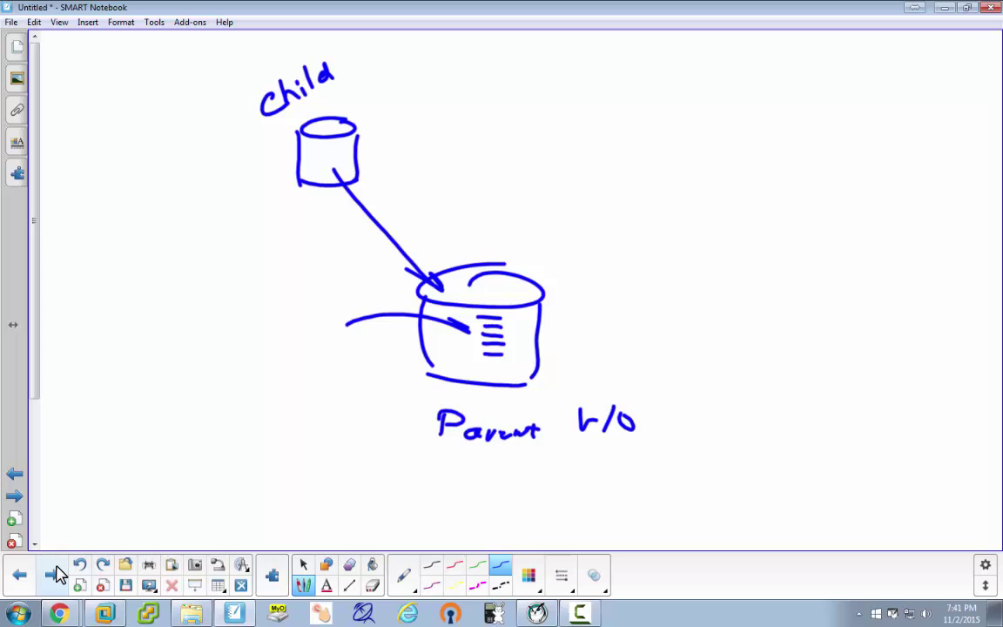
left_click_drag(307, 149, 319, 148)
left_click_drag(308, 155, 322, 154)
left_click_drag(345, 63, 344, 77)
Write child2 with its disk, an arrow to the parent, and data marks inside.
mouse_move(598, 107)
left_mouse_down()
mouse_move(589, 117)
mouse_move(601, 128)
left_mouse_up()
left_click_drag(606, 97, 626, 127)
mouse_move(634, 97)
left_mouse_down()
mouse_move(635, 127)
mouse_move(690, 119)
left_mouse_up()
mouse_move(620, 134)
left_mouse_down()
mouse_move(602, 168)
mouse_move(646, 144)
left_mouse_up()
mouse_move(624, 183)
left_mouse_down()
mouse_move(531, 287)
mouse_move(542, 284)
left_mouse_up()
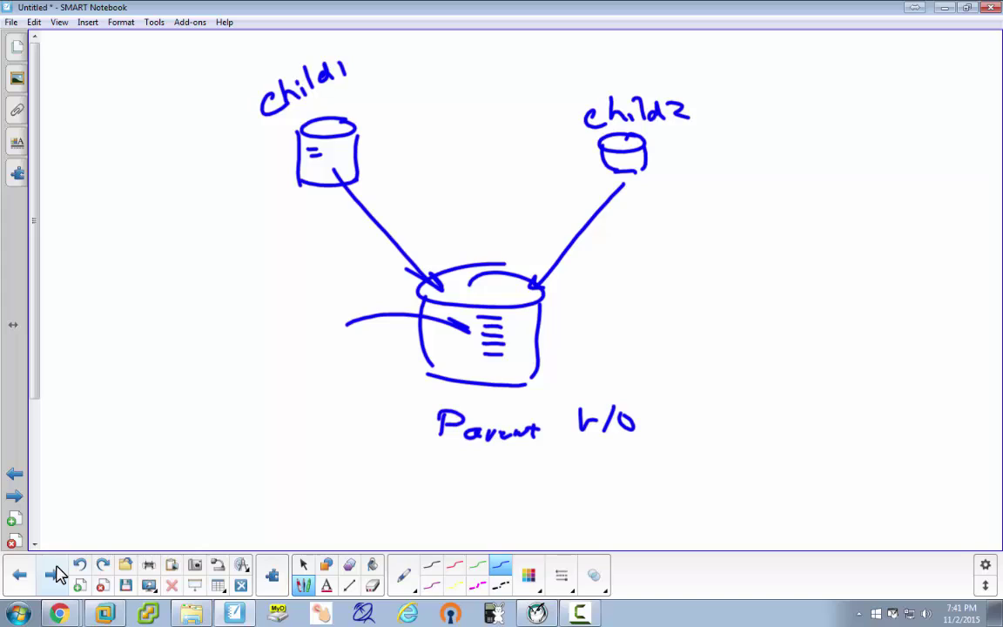
left_click_drag(615, 158, 628, 157)
Add more data marks to child2, write vm, and draw a 2012 disk it points to.
left_click_drag(619, 163, 670, 164)
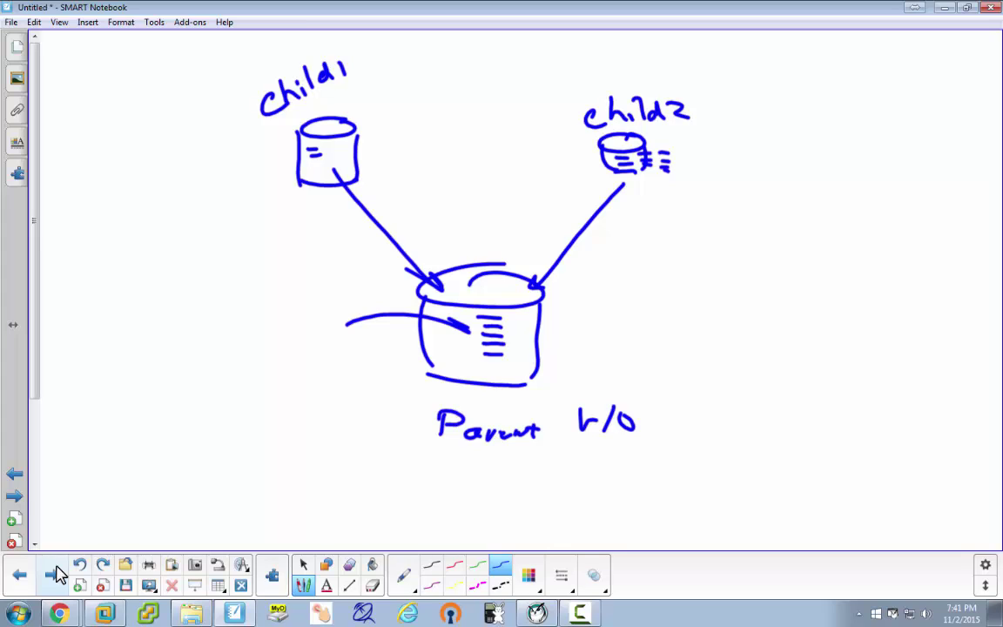
mouse_move(94, 209)
left_mouse_down()
mouse_move(129, 209)
mouse_move(150, 225)
mouse_move(160, 265)
mouse_move(234, 277)
left_mouse_up()
left_click_drag(170, 283, 183, 338)
left_click_drag(233, 279, 252, 349)
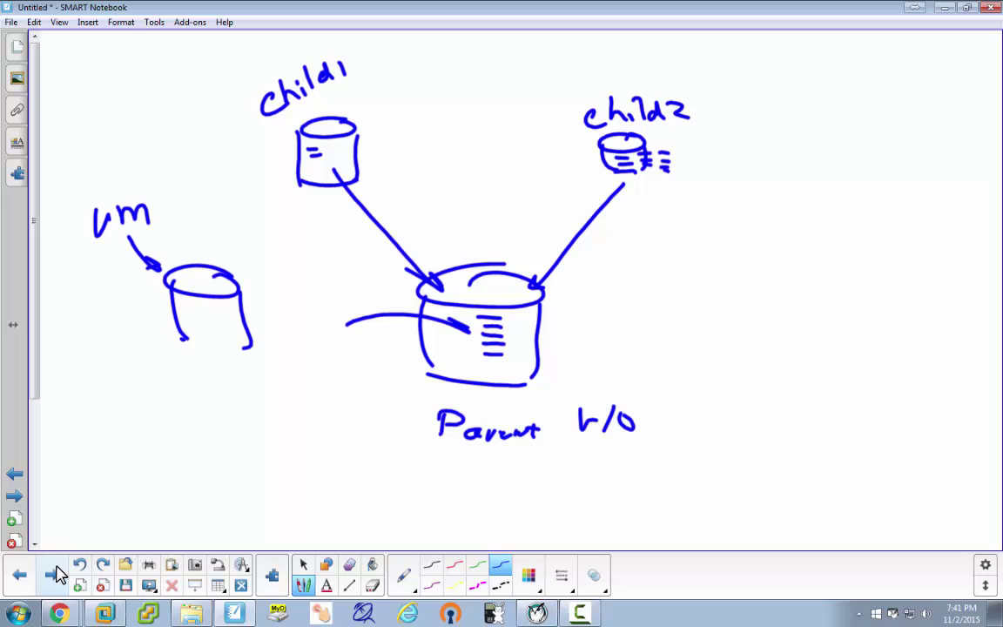
left_click_drag(180, 337, 245, 342)
mouse_move(61, 302)
left_mouse_down()
mouse_move(93, 322)
mouse_move(101, 298)
mouse_move(127, 324)
left_mouse_up()
mouse_move(144, 296)
left_mouse_down()
mouse_move(154, 322)
mouse_move(209, 303)
left_mouse_up()
Fill the 2012 disk with data marks and write Parent r/o beneath it.
left_click_drag(190, 312, 213, 312)
mouse_move(187, 321)
left_mouse_down()
mouse_move(214, 320)
mouse_move(236, 302)
left_mouse_up()
mouse_move(218, 311)
left_mouse_down()
mouse_move(231, 312)
mouse_move(215, 293)
left_mouse_up()
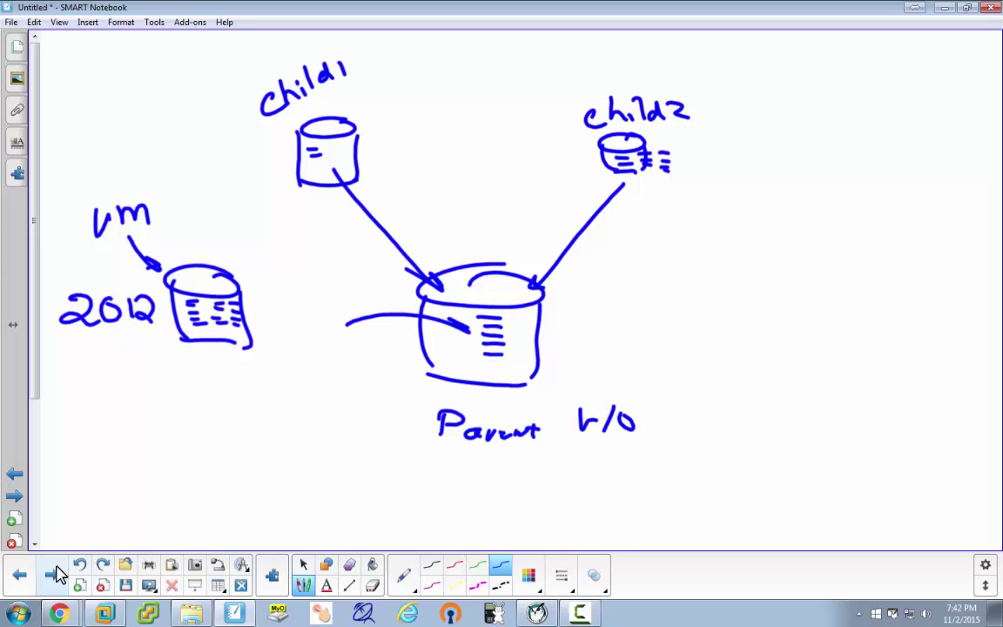
left_click_drag(180, 359, 181, 389)
mouse_move(180, 360)
left_mouse_down()
mouse_move(184, 376)
mouse_move(222, 385)
left_mouse_up()
mouse_move(228, 375)
left_mouse_down()
mouse_move(331, 369)
mouse_move(318, 374)
left_mouse_up()
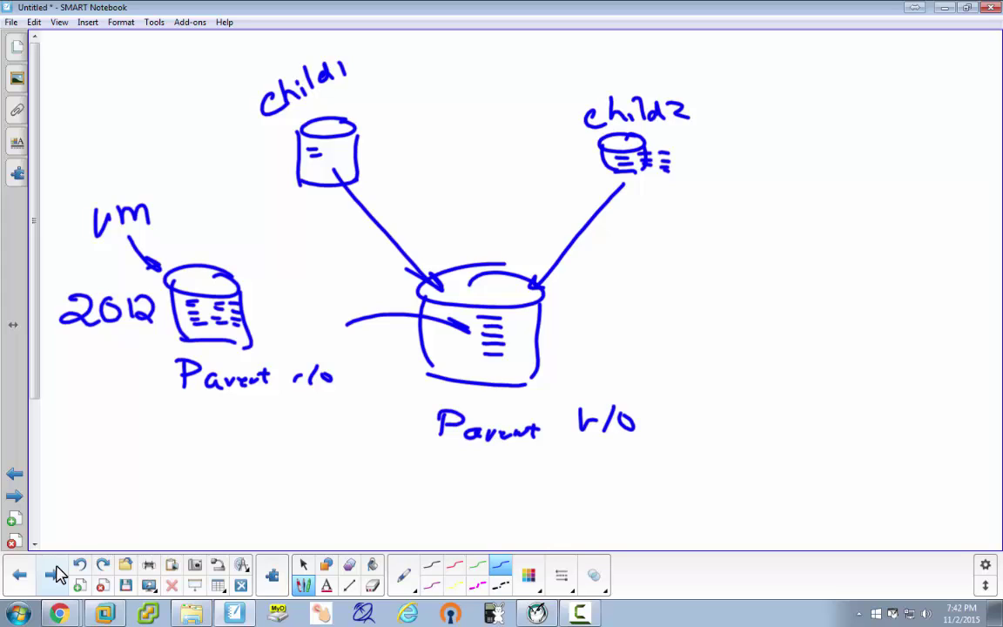
Label the disk 2012.vhdx and write dc at the top-left of the page.
mouse_move(180, 241)
left_mouse_down()
mouse_move(194, 254)
mouse_move(202, 239)
mouse_move(215, 254)
left_mouse_up()
mouse_move(223, 237)
left_mouse_down()
mouse_move(231, 255)
mouse_move(269, 240)
mouse_move(282, 253)
left_mouse_up()
left_click(247, 252)
mouse_move(292, 246)
left_mouse_down()
mouse_move(284, 249)
mouse_move(294, 254)
left_mouse_up()
left_click_drag(299, 244, 310, 256)
mouse_move(310, 244)
left_mouse_down()
mouse_move(299, 258)
mouse_move(312, 256)
left_mouse_up()
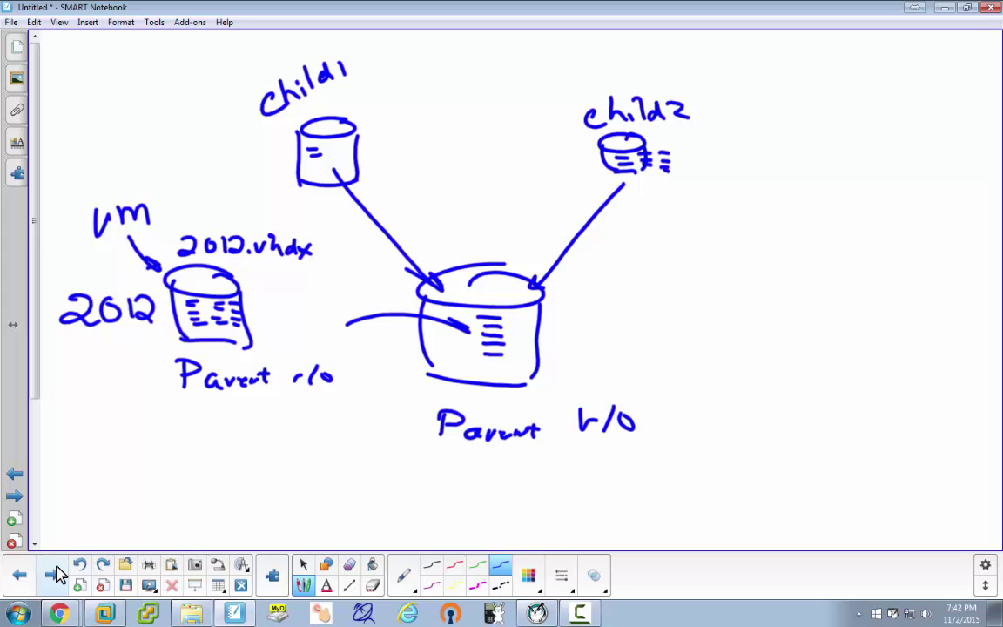
mouse_move(67, 102)
left_mouse_down()
mouse_move(70, 115)
mouse_move(92, 113)
left_mouse_up()
Write dns beside dc, draw small disks under both, and link them to 2012.vhdx.
mouse_move(201, 88)
left_mouse_down()
mouse_move(199, 111)
mouse_move(221, 108)
left_mouse_up()
mouse_move(103, 124)
left_mouse_down()
mouse_move(108, 150)
mouse_move(105, 137)
left_mouse_up()
left_click_drag(193, 120, 217, 144)
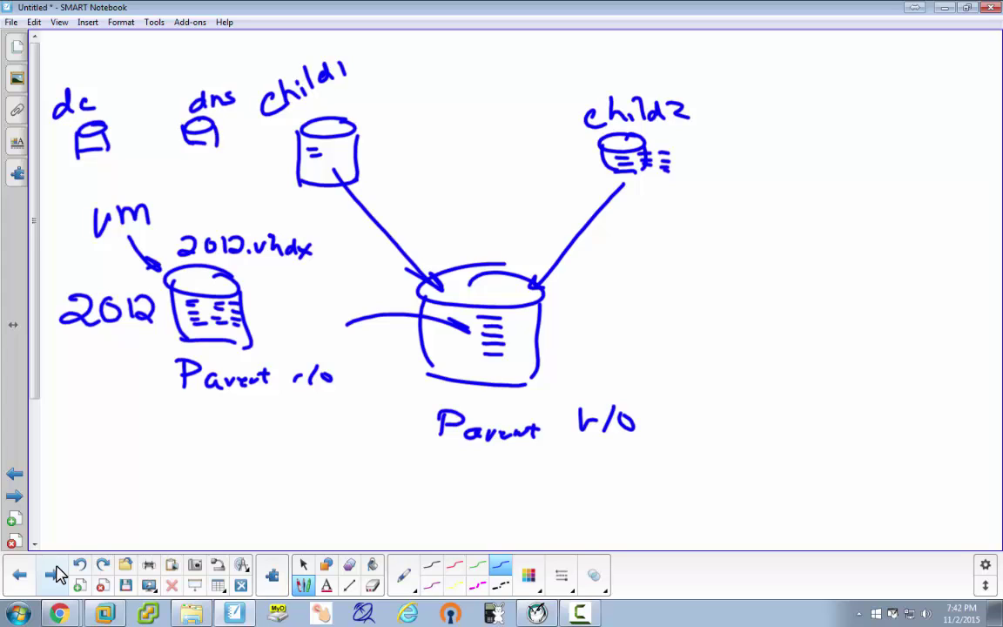
left_click_drag(89, 131, 167, 236)
left_click_drag(217, 153, 220, 257)
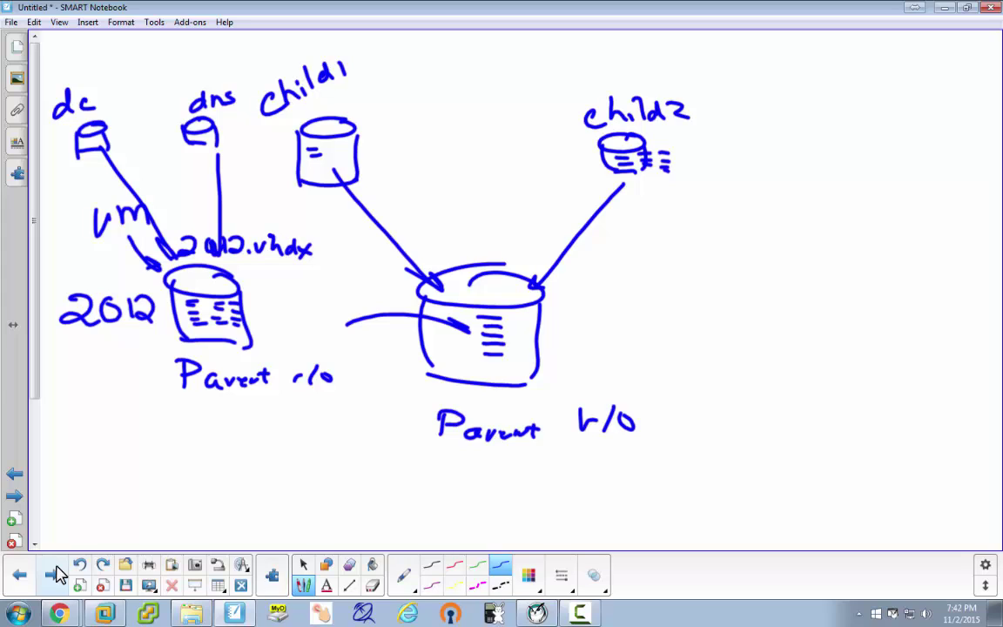
mouse_move(110, 82)
left_mouse_down()
mouse_move(123, 80)
mouse_move(120, 117)
left_mouse_up()
Cross out the 2012 parent disk and both links, then switch to the Select tool.
mouse_move(226, 287)
left_mouse_down()
mouse_move(190, 317)
mouse_move(223, 320)
left_mouse_up()
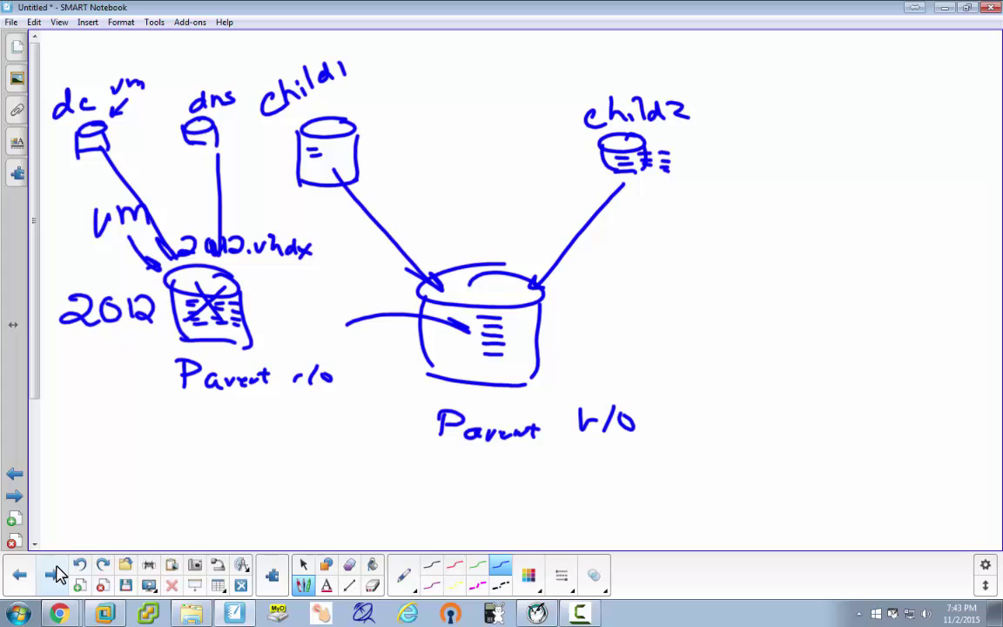
left_click_drag(109, 185, 146, 204)
left_click_drag(140, 183, 120, 207)
left_click_drag(197, 200, 208, 208)
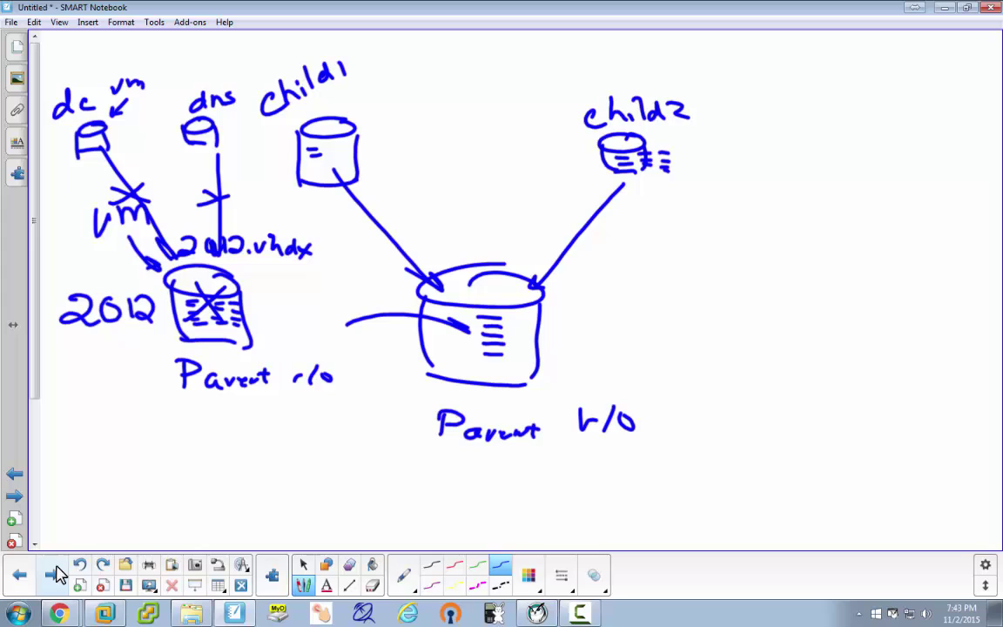
left_click(303, 565)
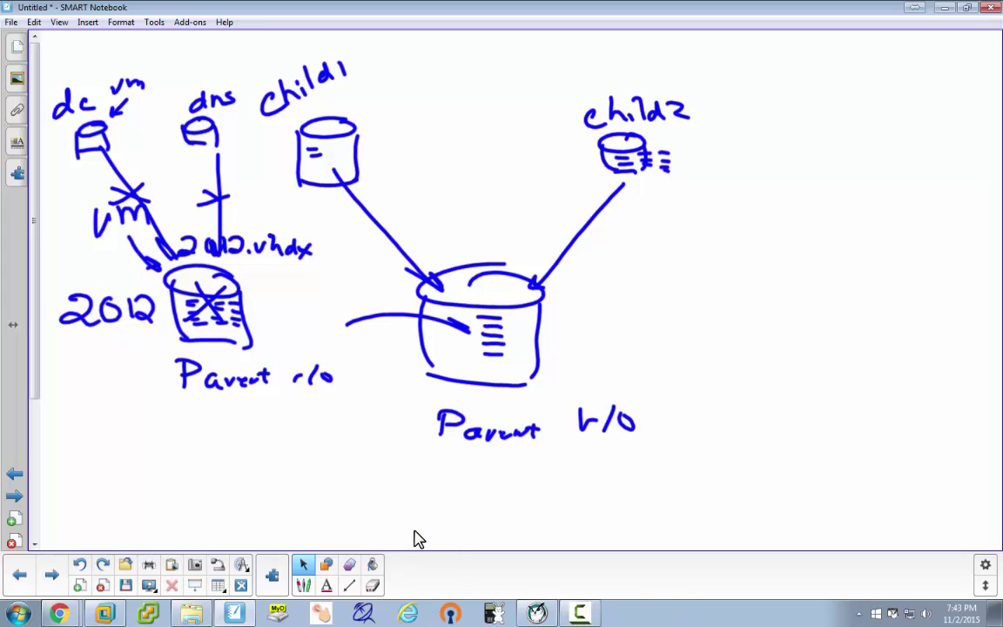
Back in Hyper-V Manager, start a new hard disk in VHD format and reach the disk type page.
left_click(945, 8)
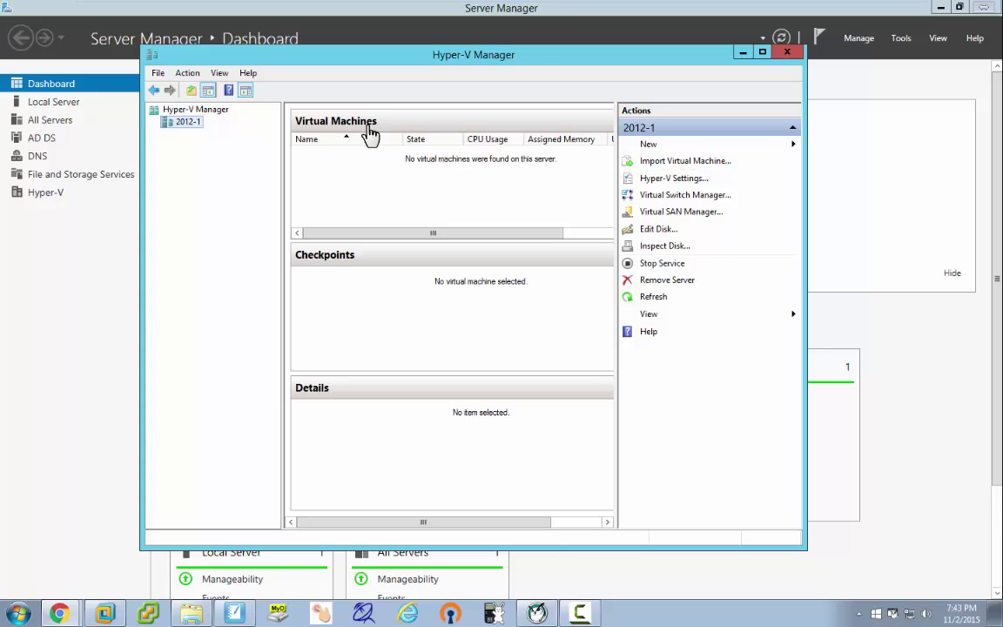
left_click(649, 146)
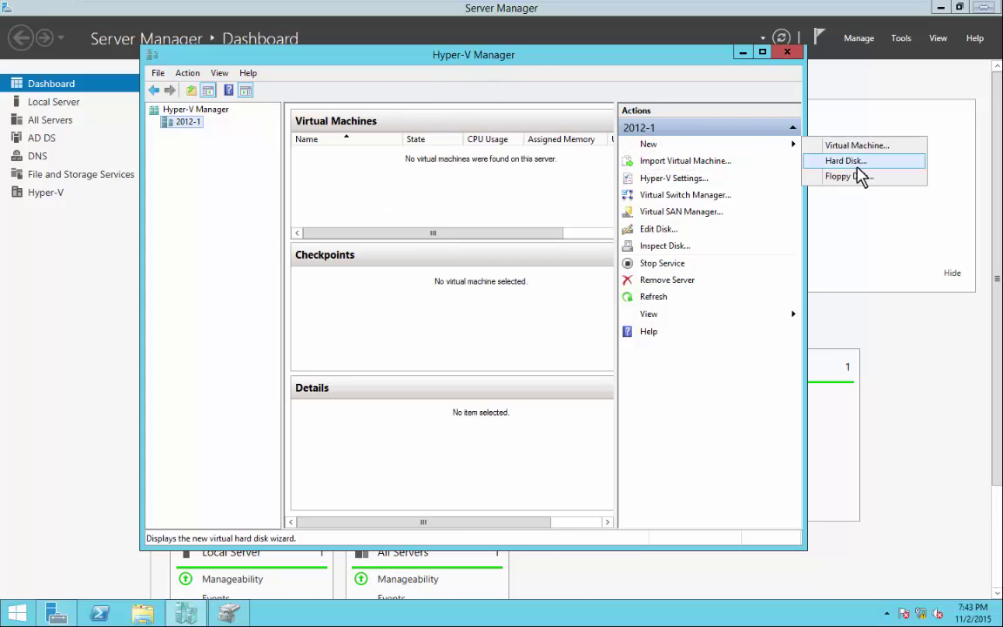
left_click(853, 163)
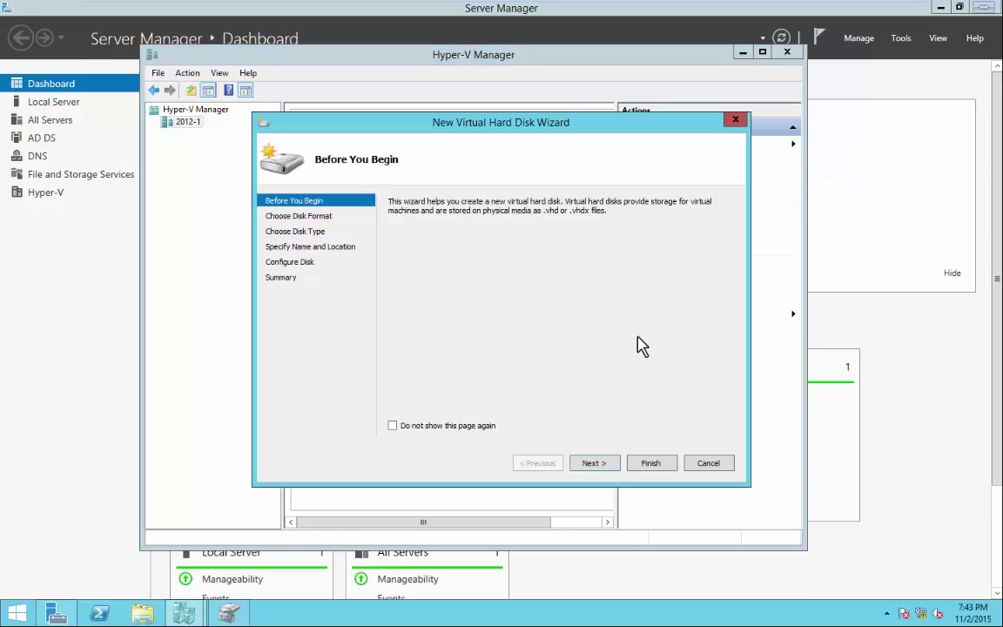
left_click(599, 464)
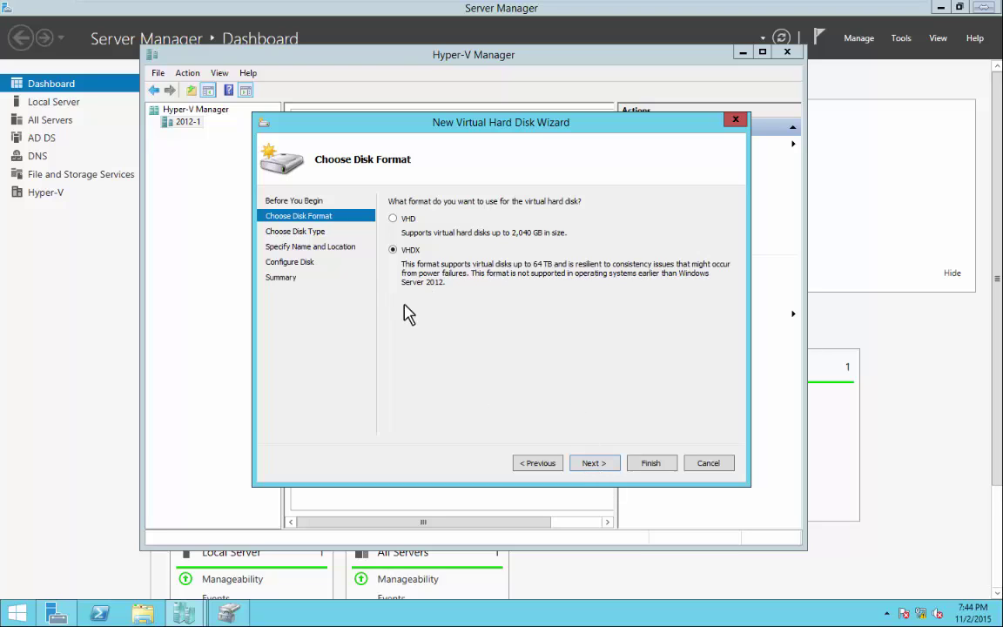
left_click(393, 219)
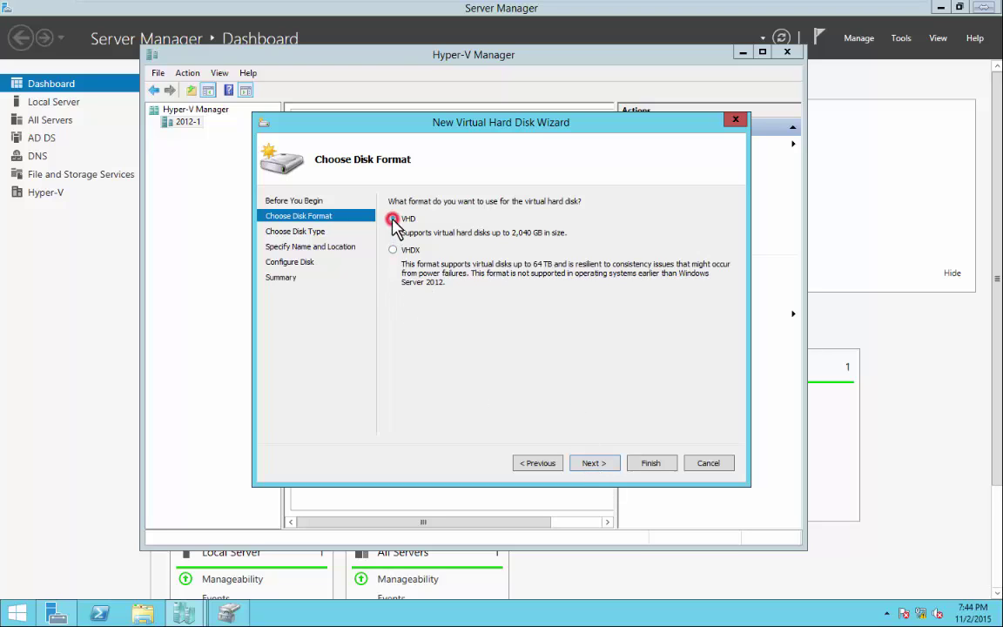
left_click(593, 465)
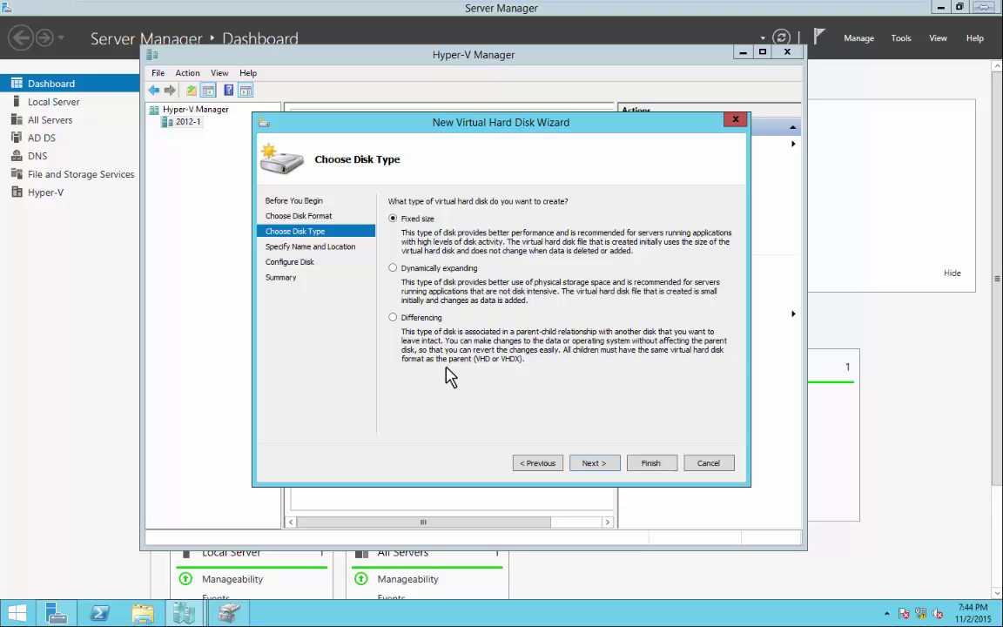
Make it a differencing disk stored in C:\Virtual machines\vhd.
left_click(393, 318)
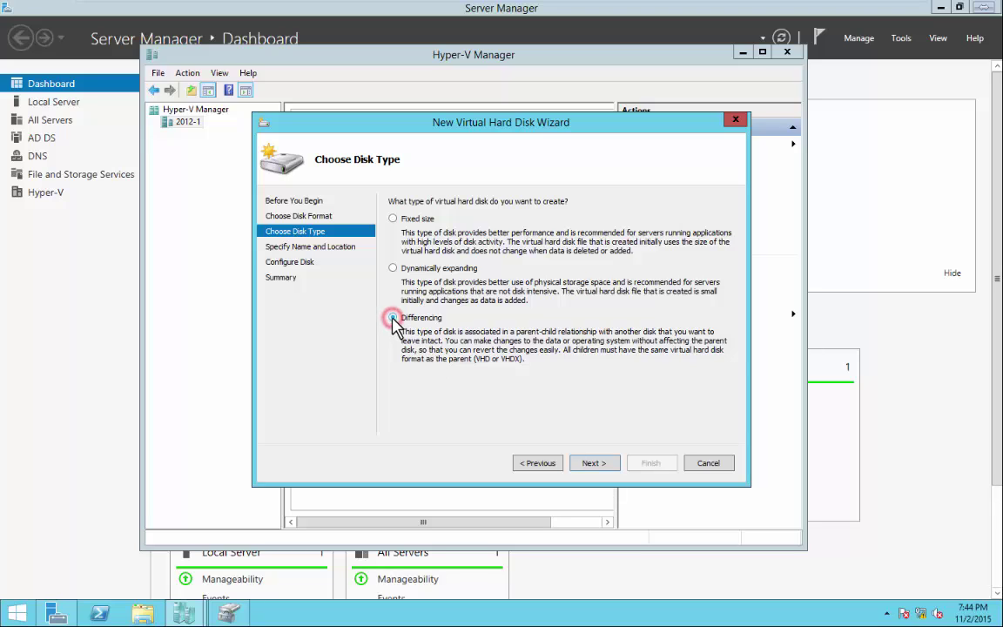
left_click(592, 464)
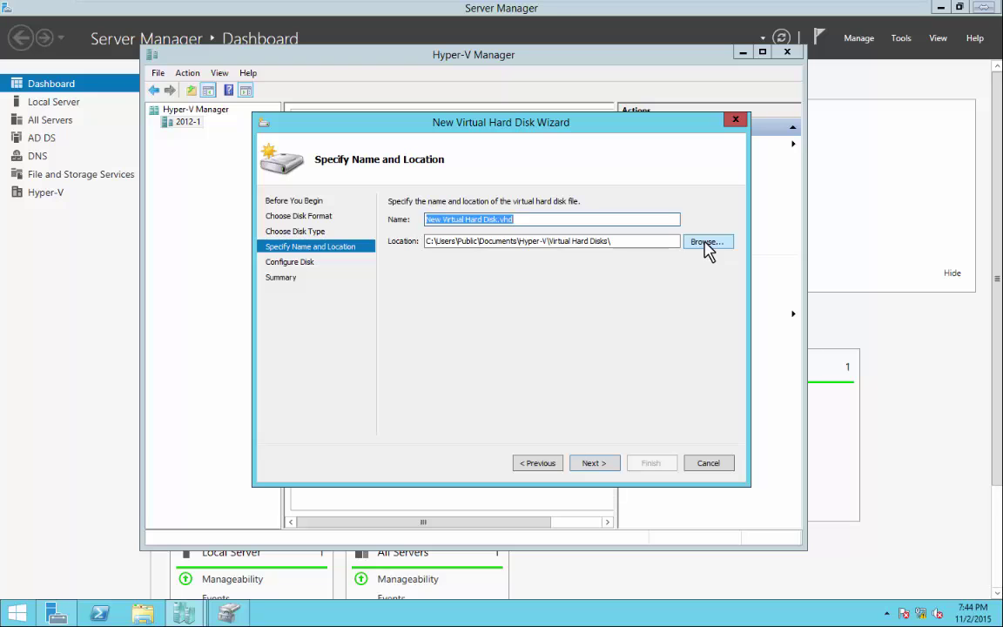
left_click(707, 244)
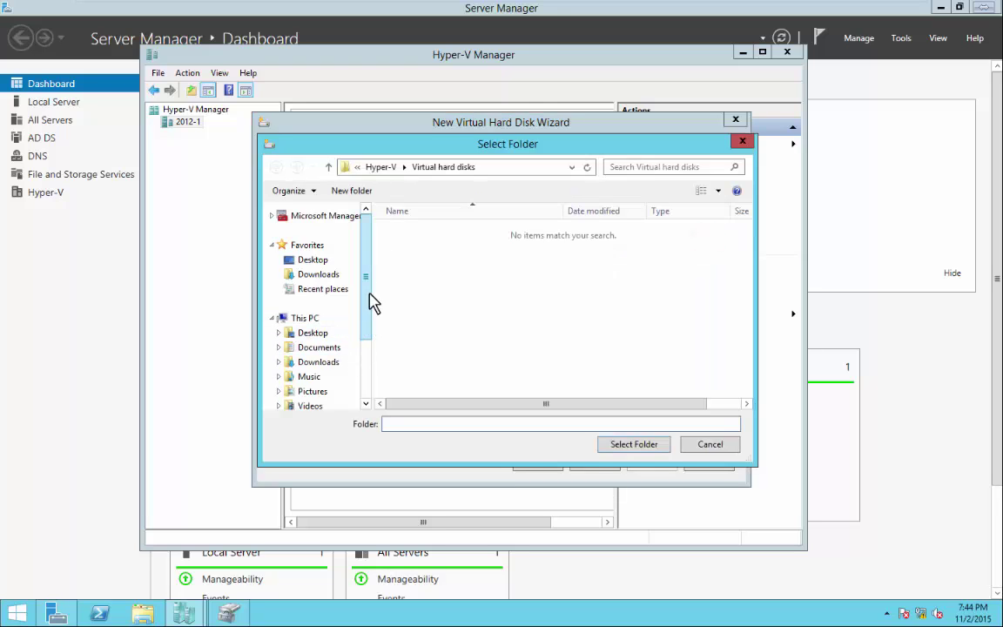
left_click_drag(373, 253, 368, 313)
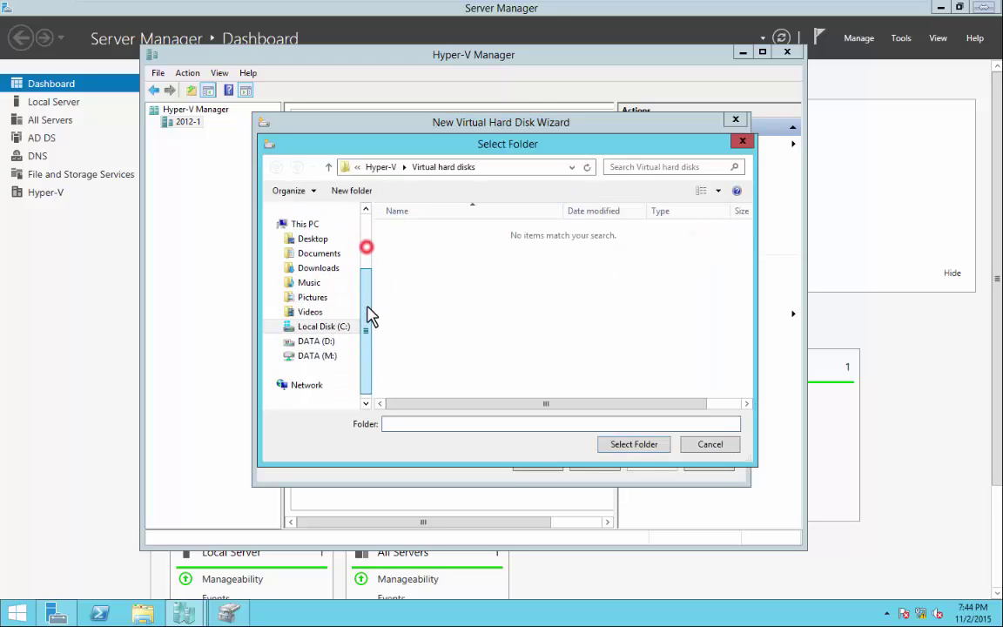
left_click(326, 327)
double_click(419, 292)
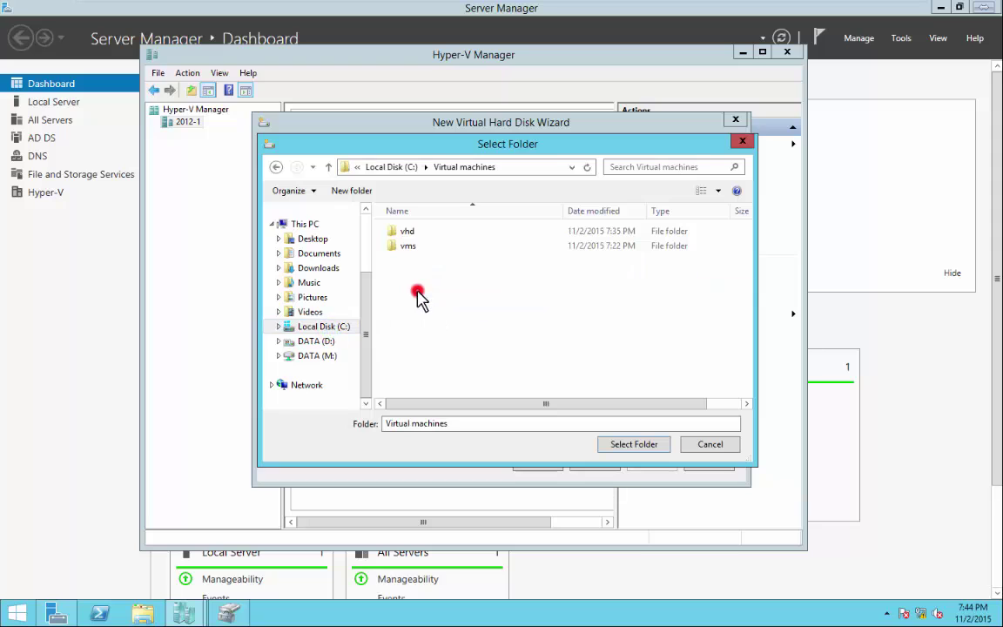
double_click(407, 232)
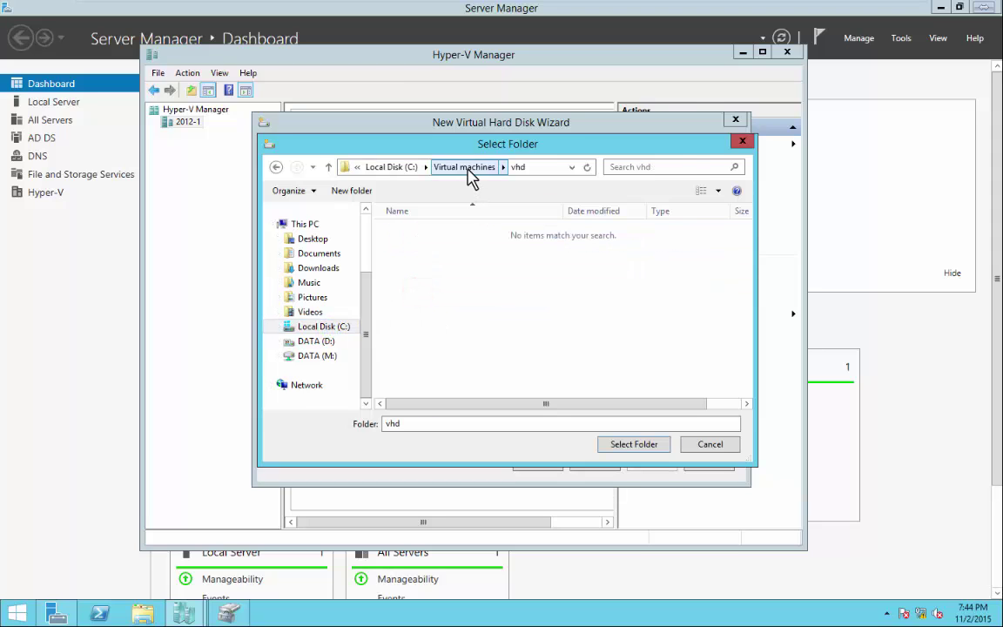
left_click(468, 173)
double_click(409, 237)
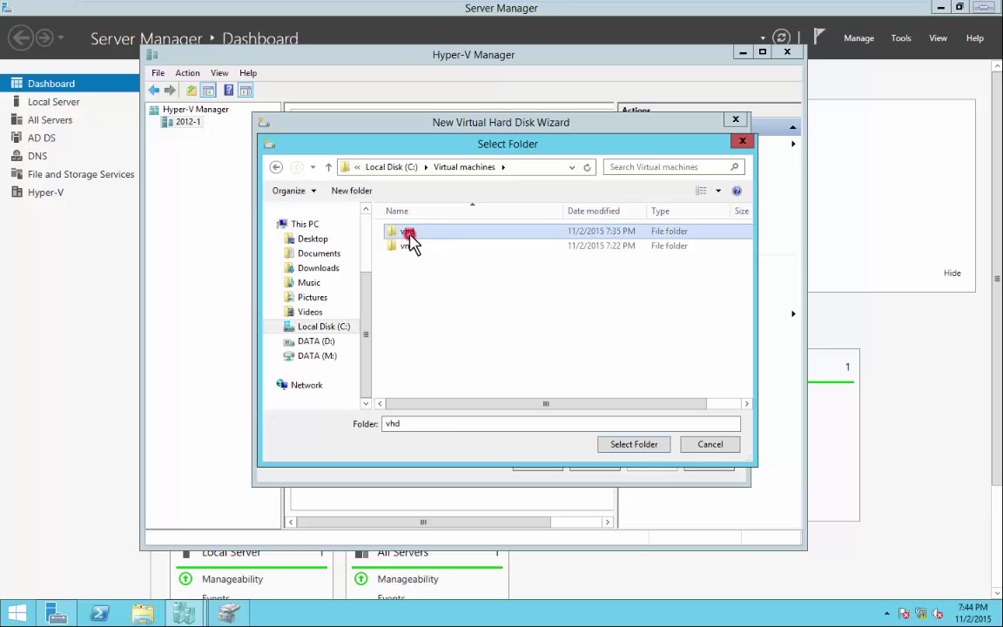
left_click(640, 447)
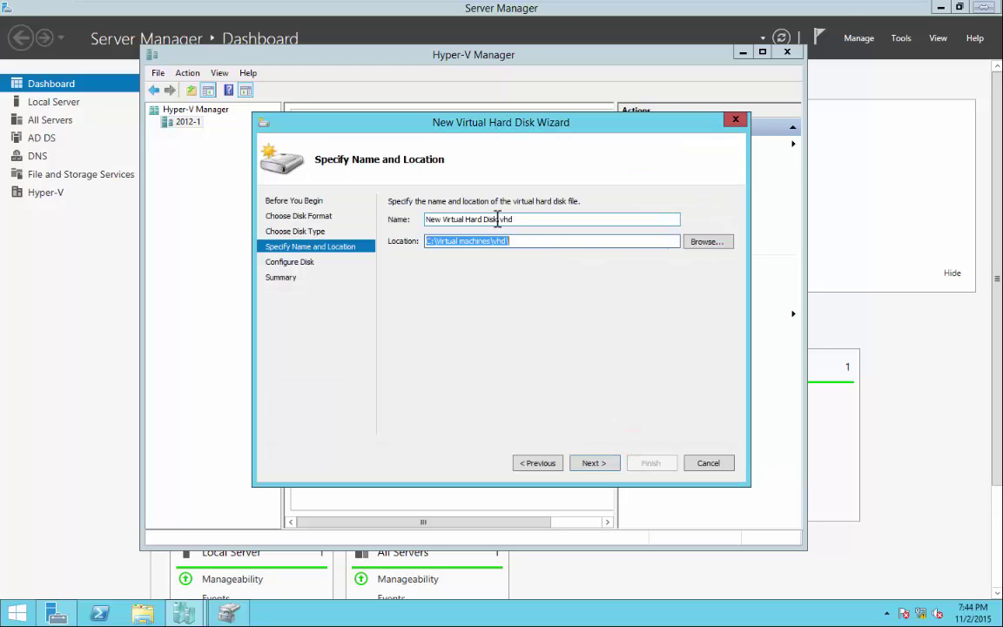
Replace the default file name with diff1, making it diff1disk.vhd.
left_click_drag(494, 220, 412, 219)
key("BackSpace")
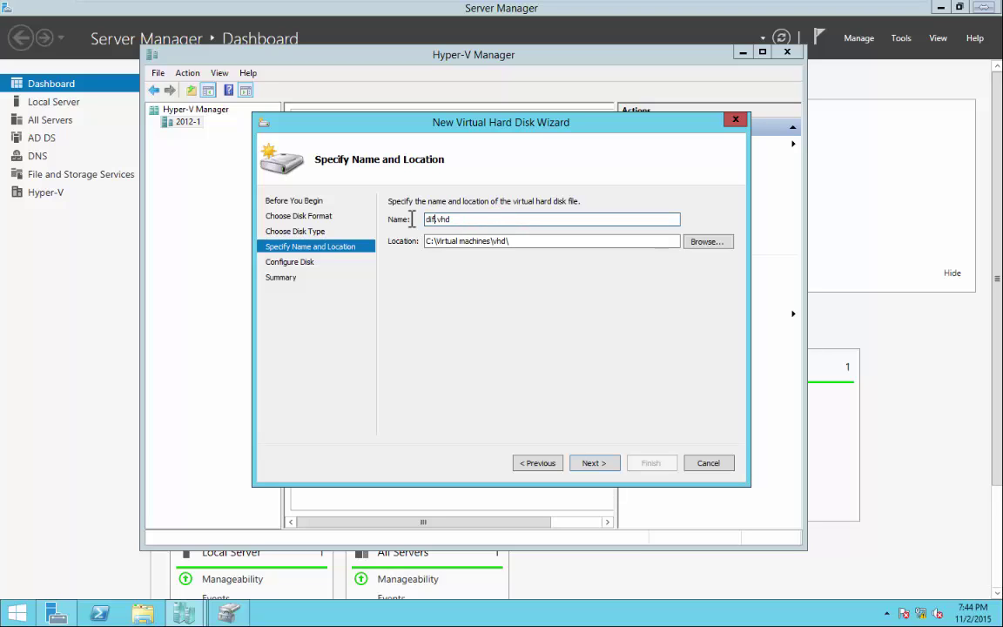
type("diff1disk")
Set C:\Virtual machines\vhd\disk1.vhd as the parent and finish creating diff1disk.vhd.
left_click(594, 463)
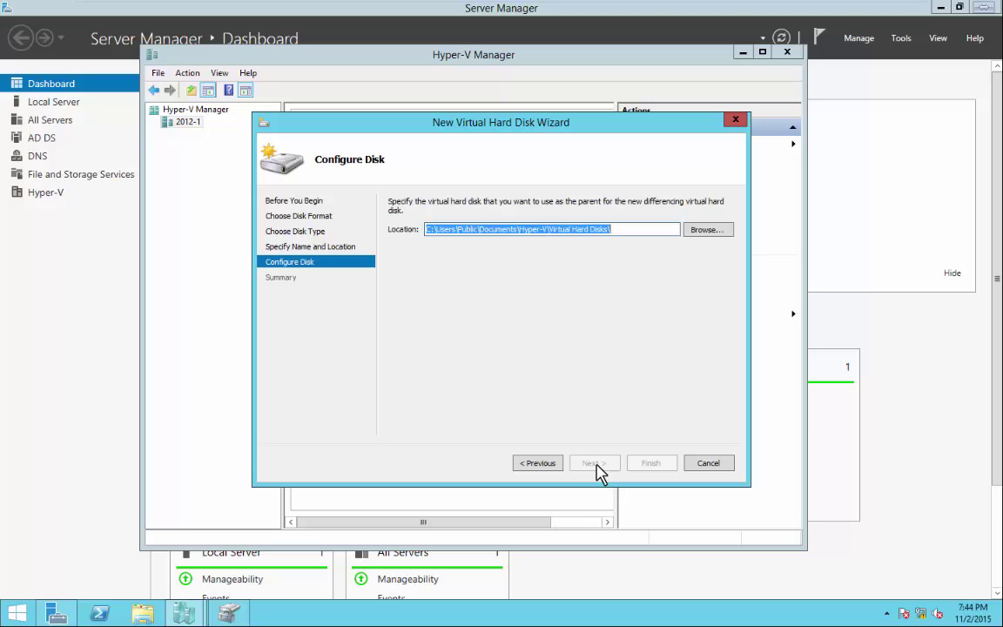
left_click(702, 230)
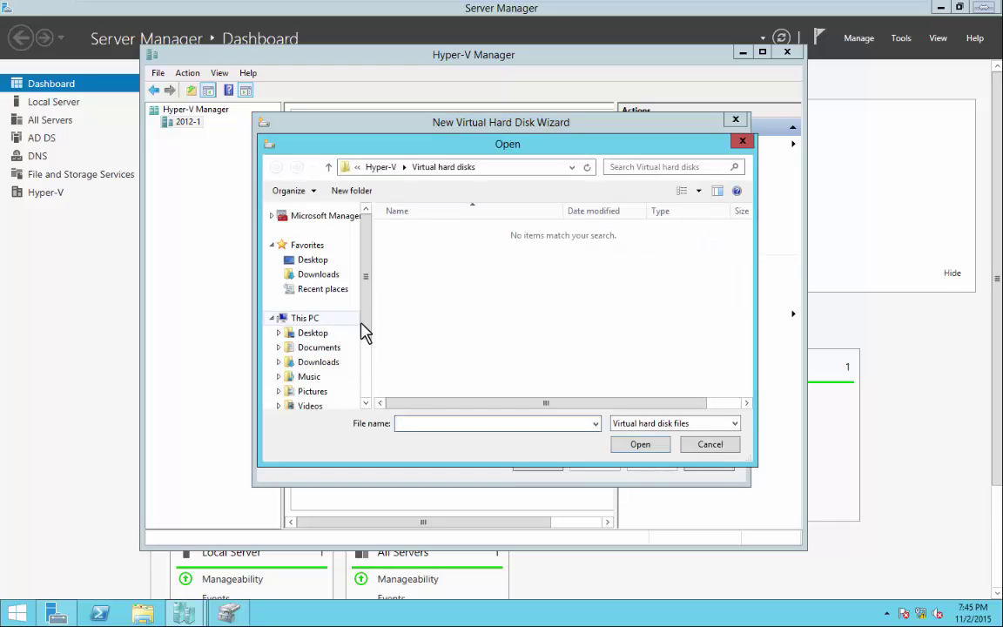
left_click_drag(361, 319, 354, 370)
left_click(326, 341)
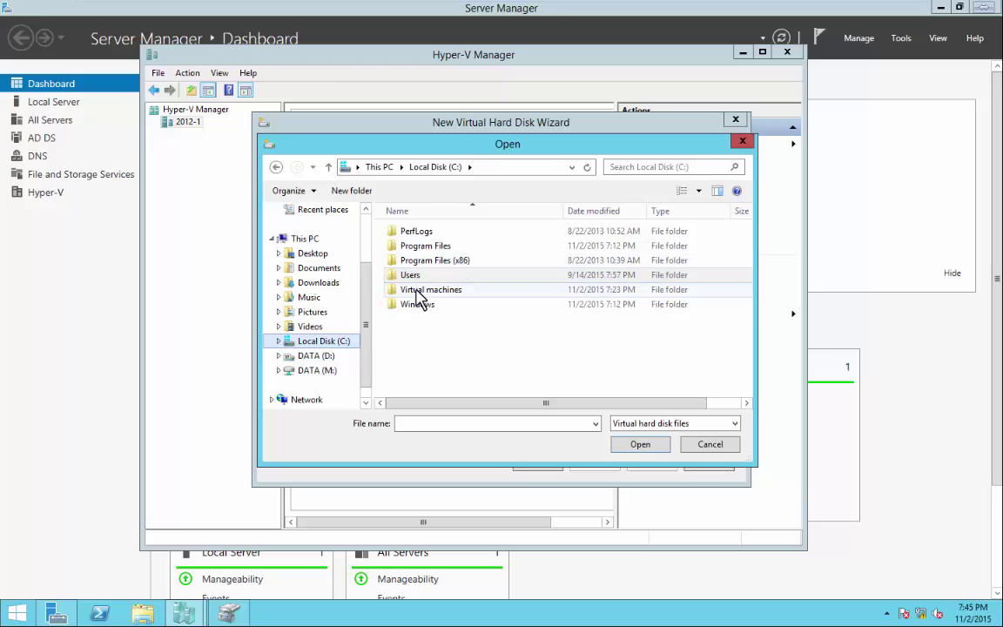
double_click(413, 289)
double_click(408, 232)
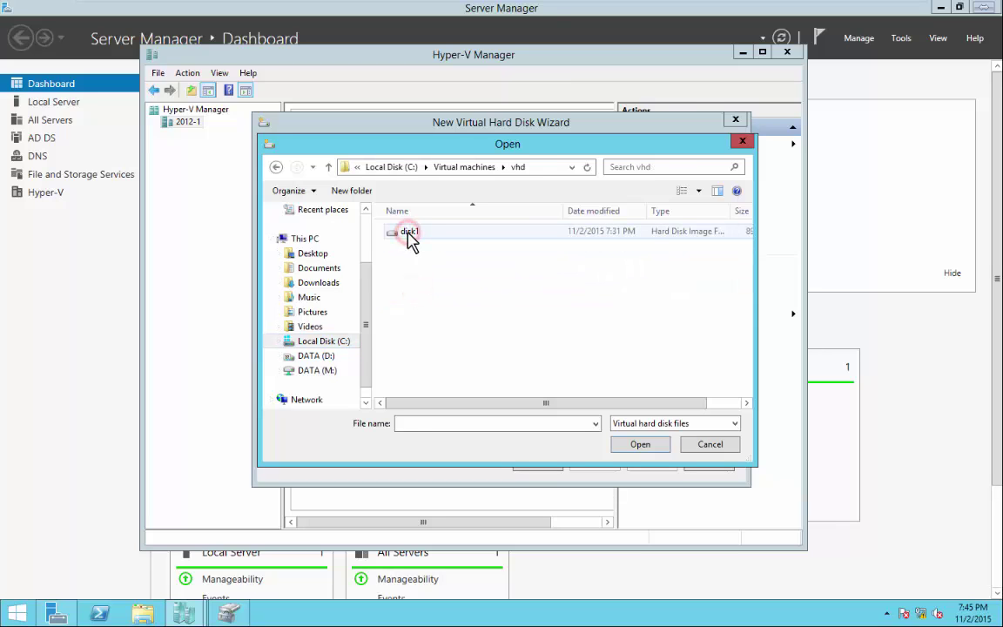
left_click(408, 233)
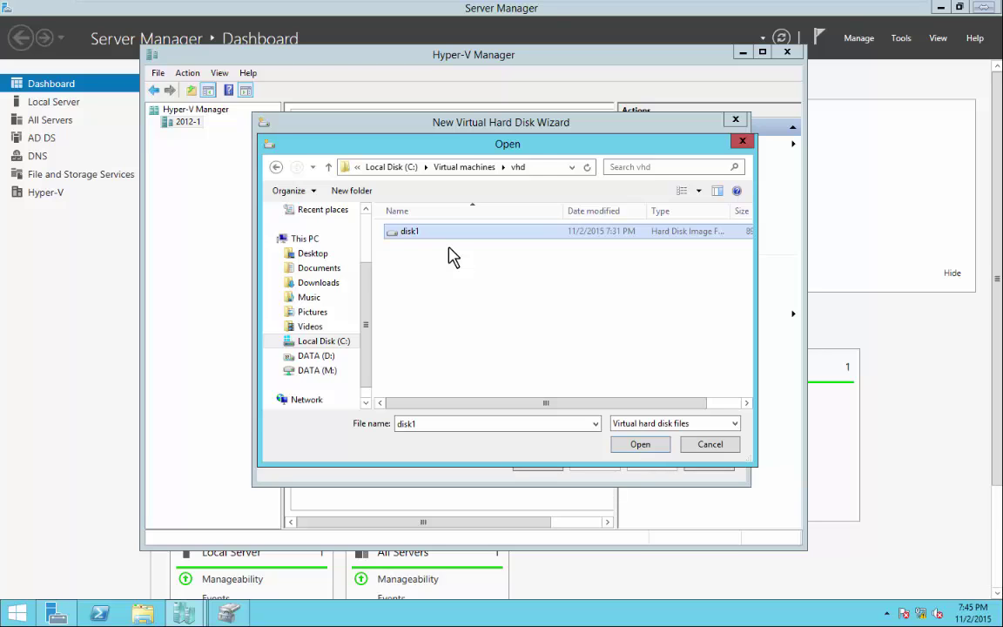
left_click(614, 444)
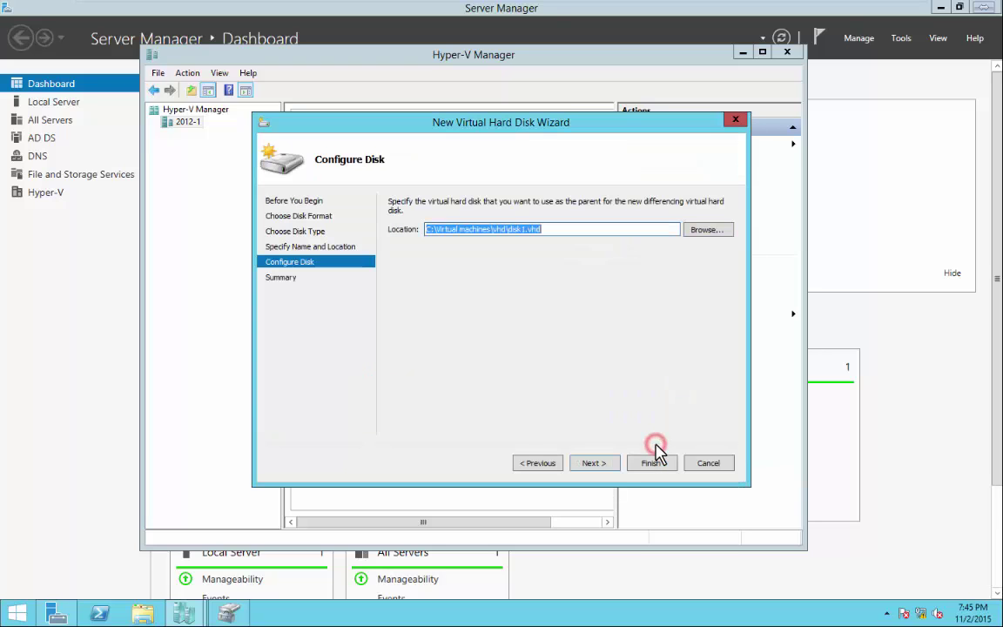
left_click(601, 467)
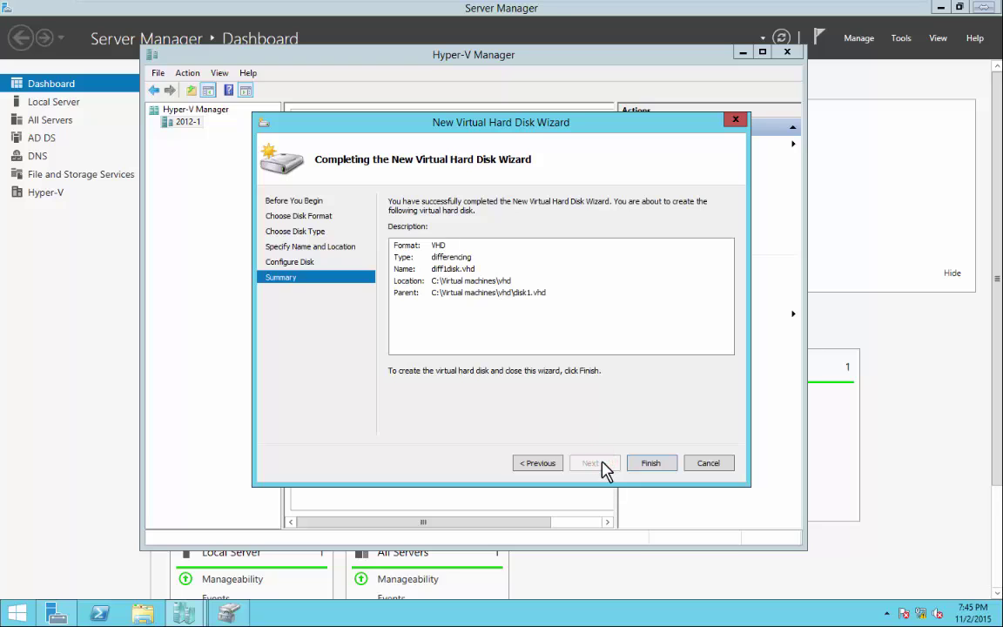
left_click(653, 463)
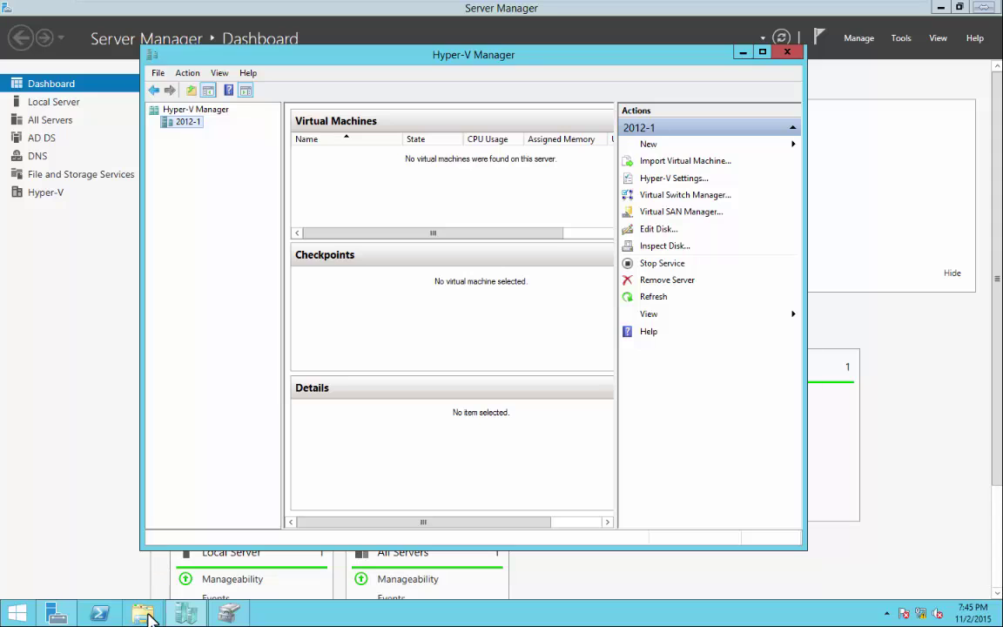
In File Explorer, go to C:\Virtual machines\vhd and mount diff1disk as drive vhd1 (F:).
left_click(144, 615)
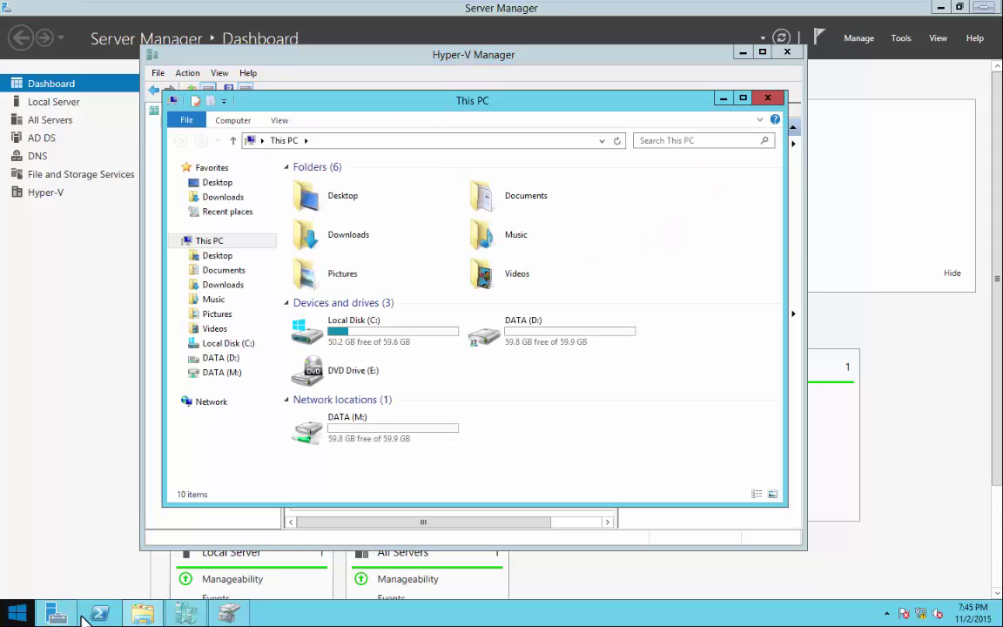
double_click(539, 340)
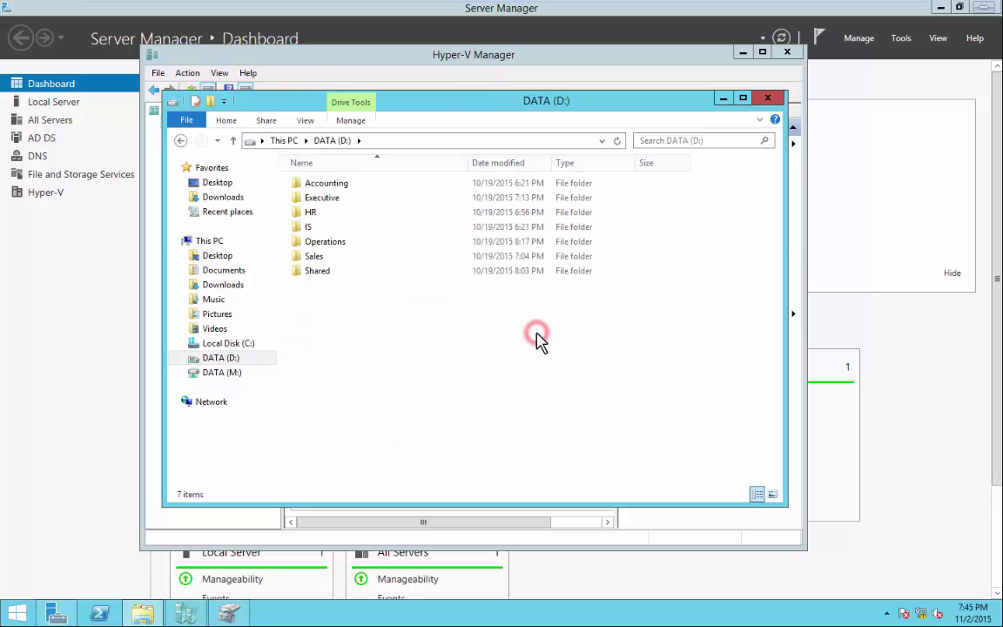
key("BackSpace")
double_click(371, 327)
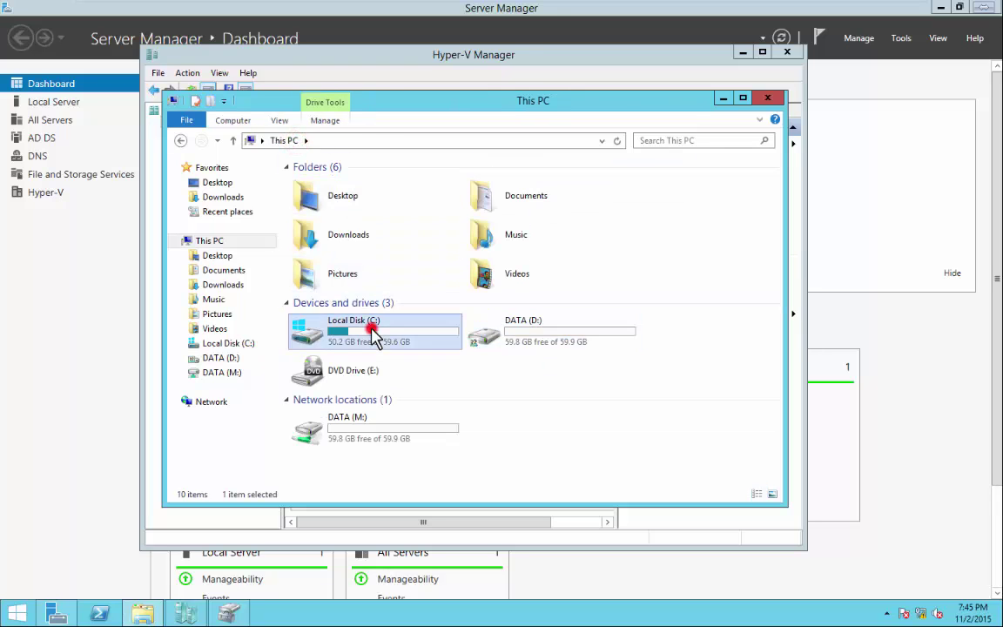
double_click(325, 242)
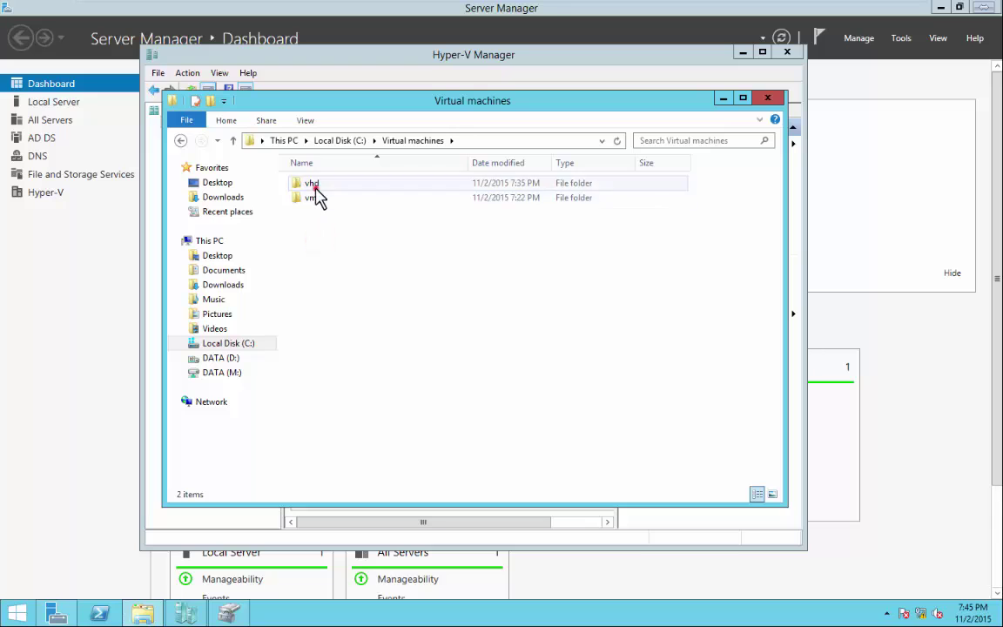
double_click(316, 184)
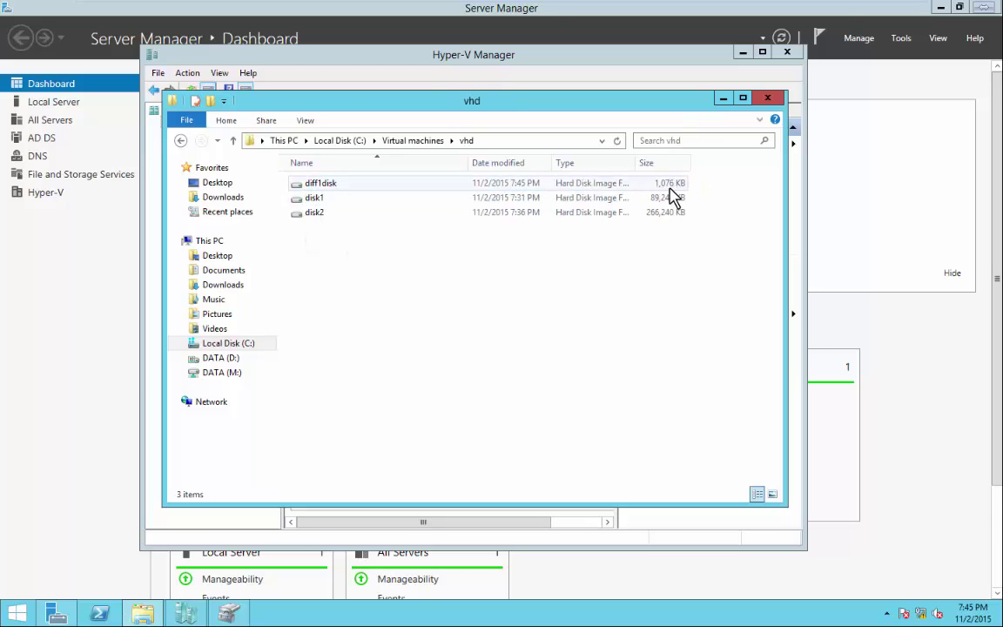
right_click(346, 186)
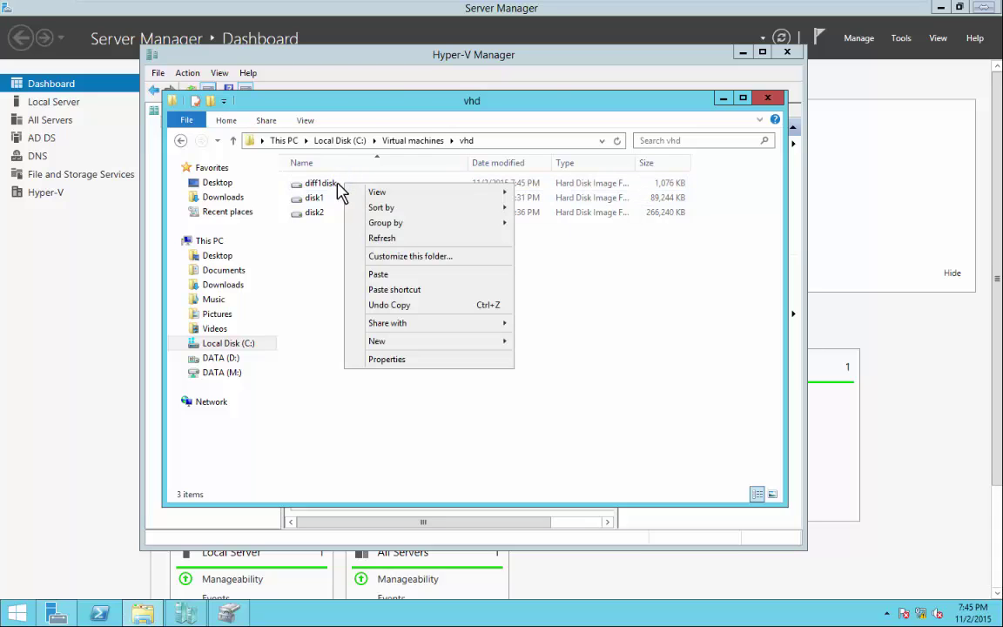
double_click(335, 186)
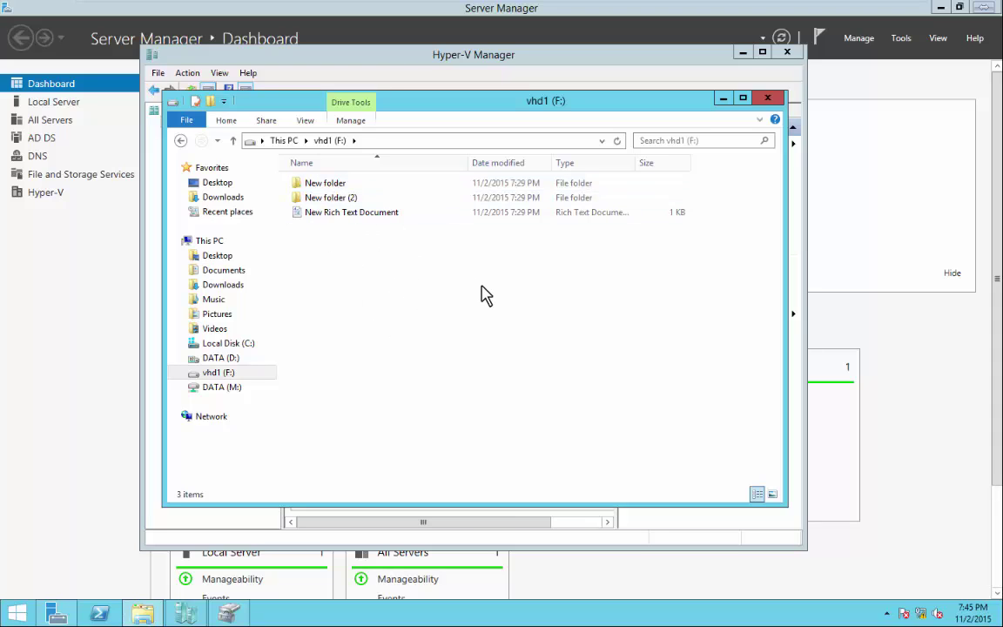
Create New folder (3) and New folder (4) on the vhd1 (F:) drive.
right_click(310, 290)
left_click(362, 444)
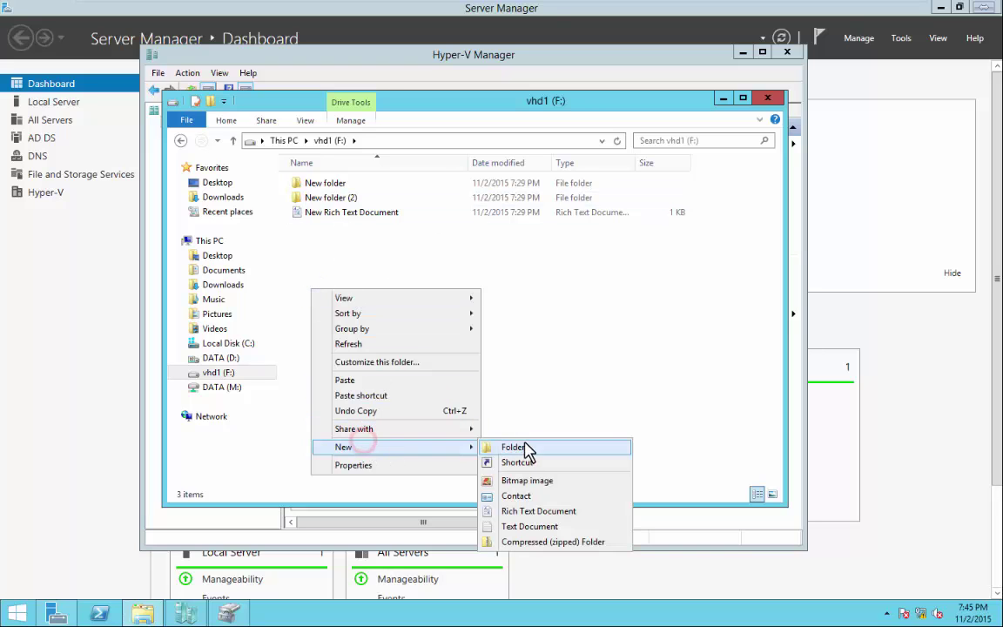
left_click(526, 448)
left_click(513, 345)
right_click(365, 318)
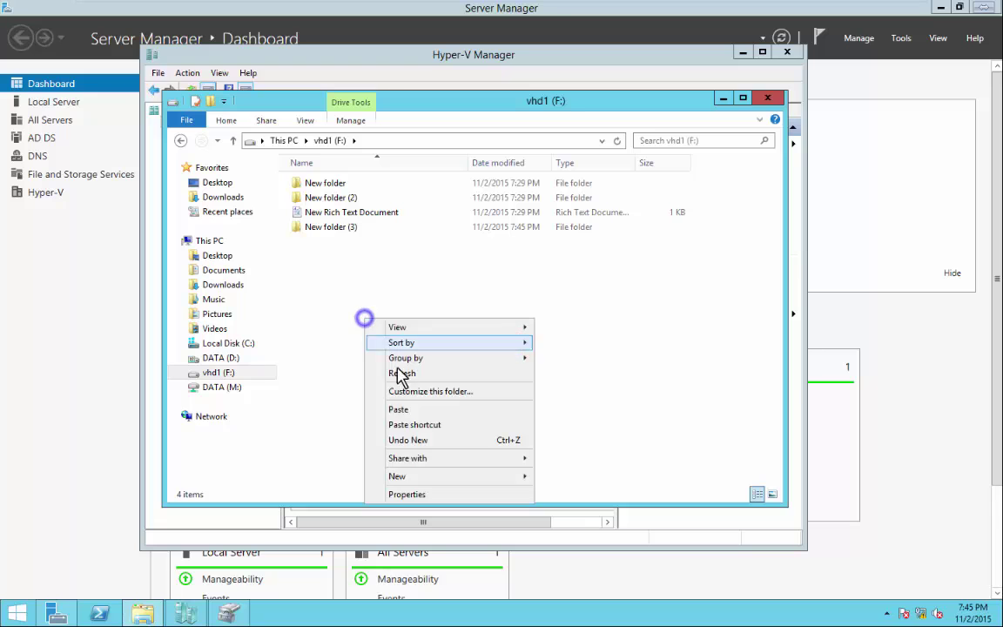
left_click(409, 476)
left_click(570, 475)
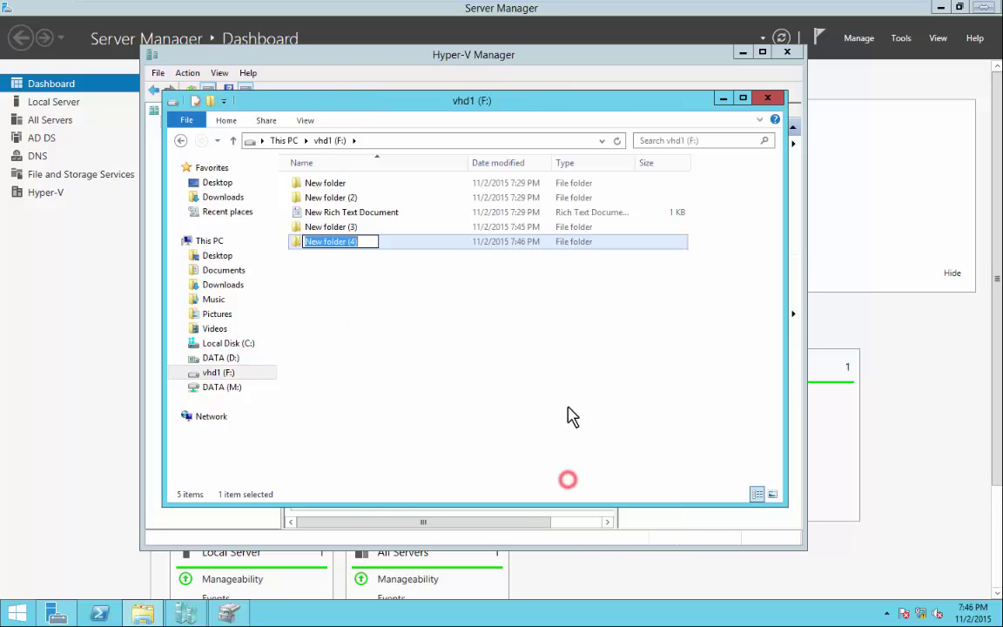
left_click(568, 406)
Delete the original New folder from the drive.
left_click(336, 185)
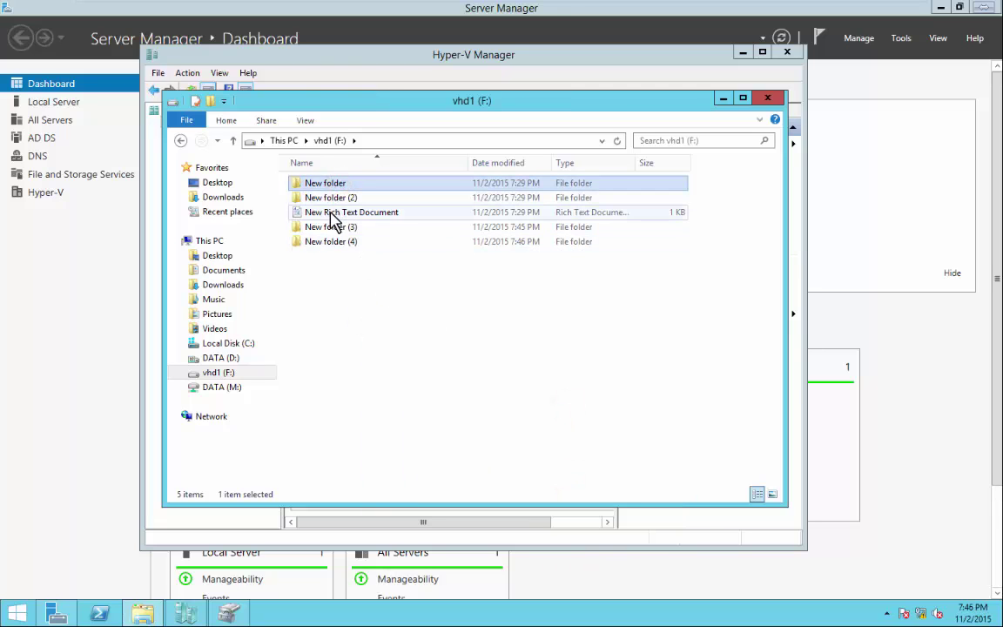
right_click(330, 188)
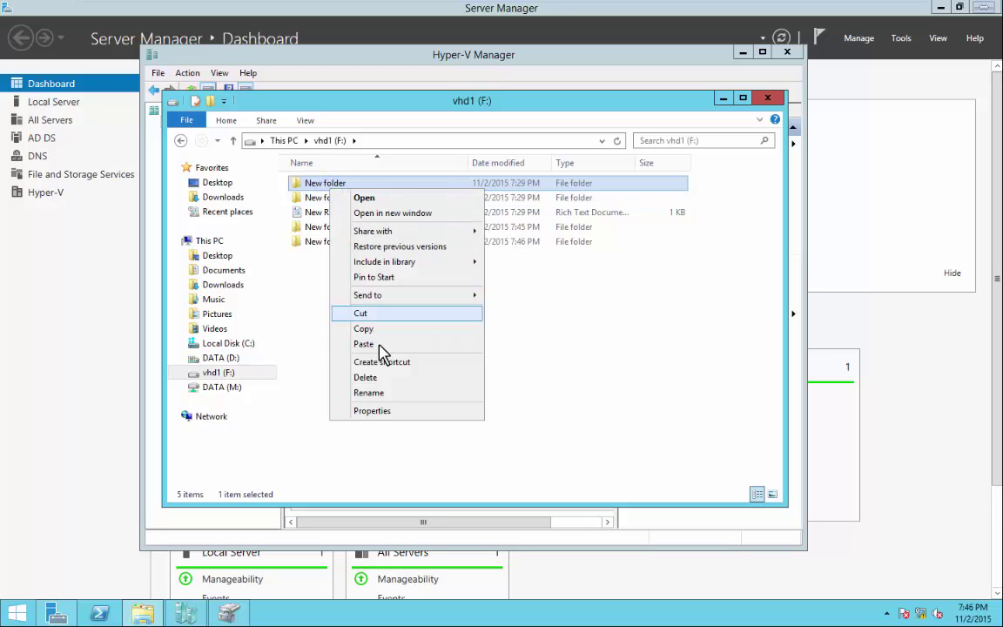
left_click(373, 378)
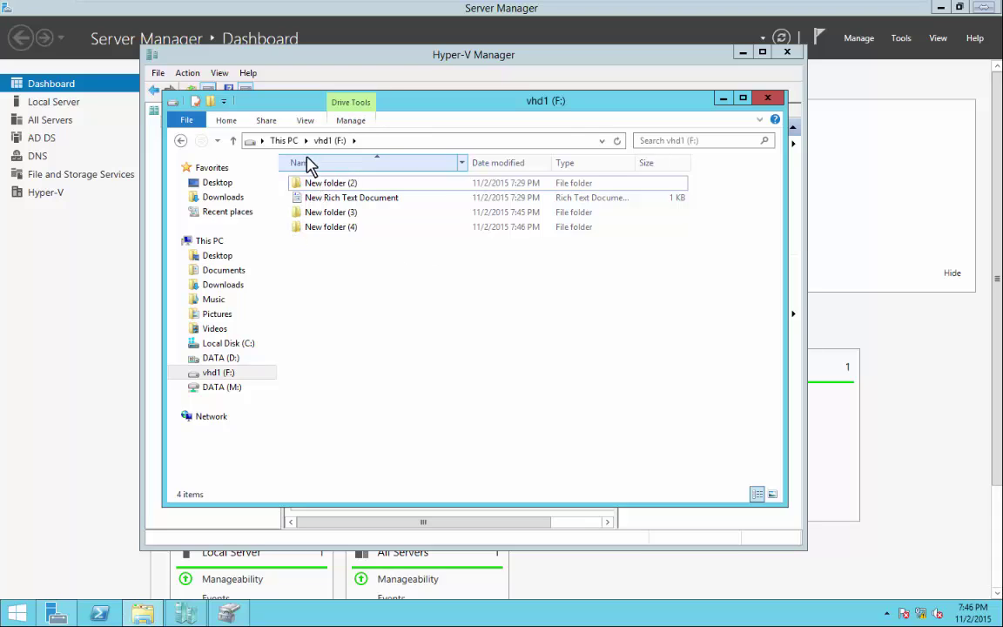
Browse to C:\Virtual machines\vhd and try mounting disk1 twice, dismissing both permission errors.
left_click(286, 142)
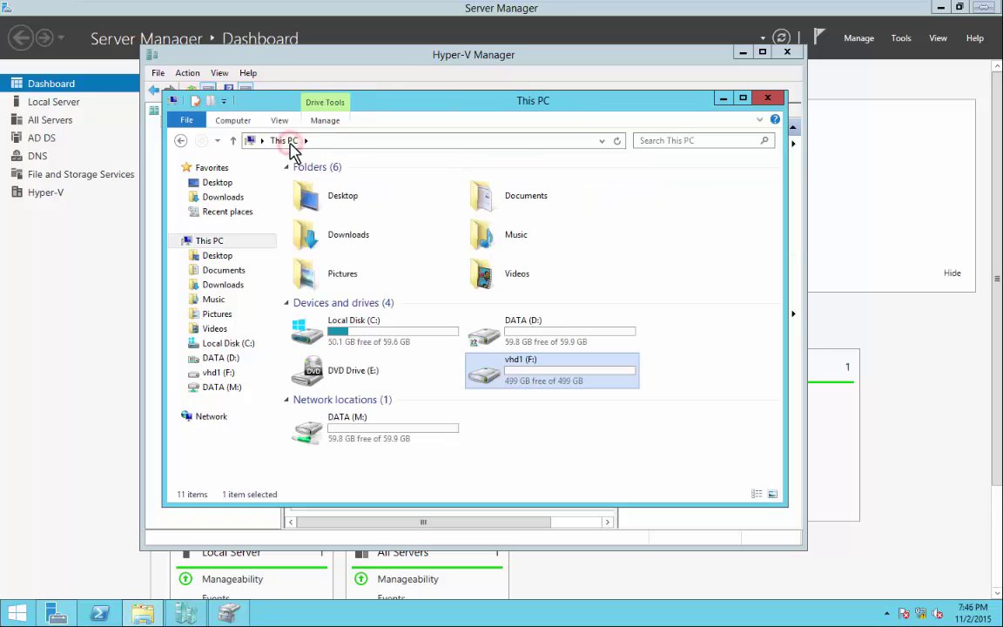
double_click(358, 330)
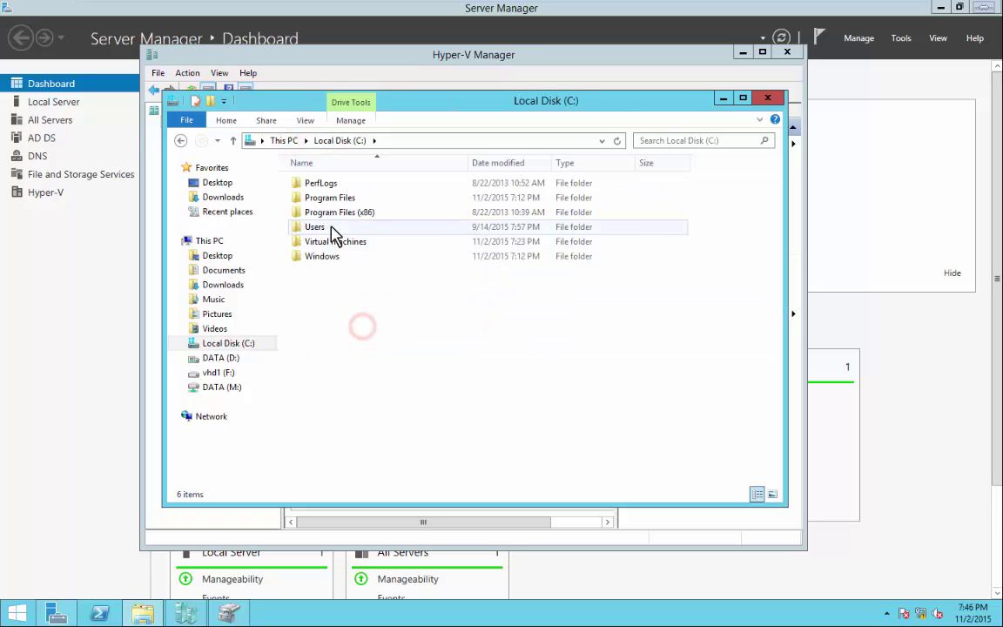
double_click(332, 244)
double_click(312, 184)
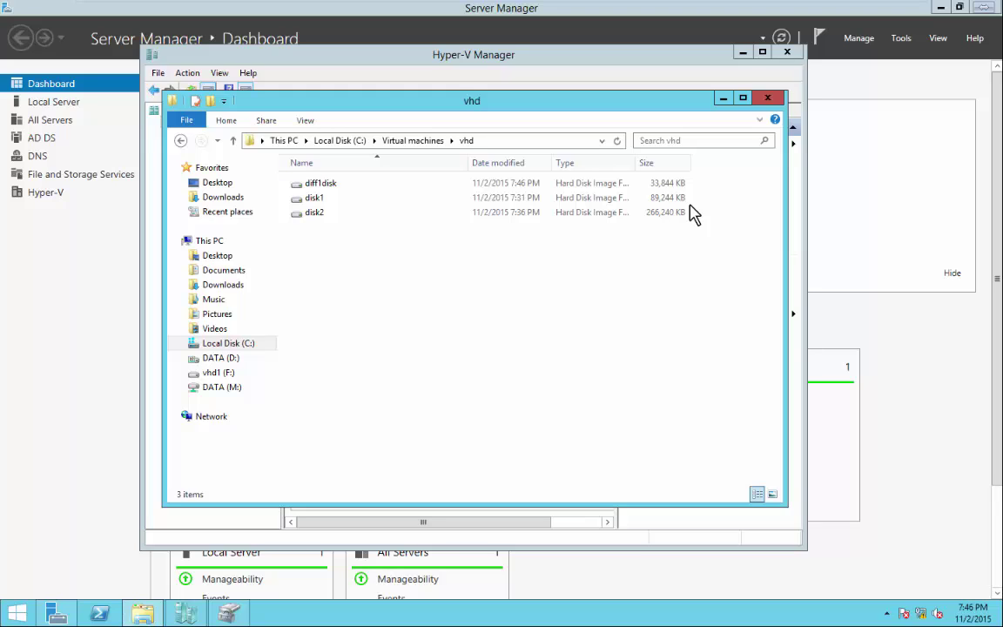
double_click(317, 202)
left_click(570, 304)
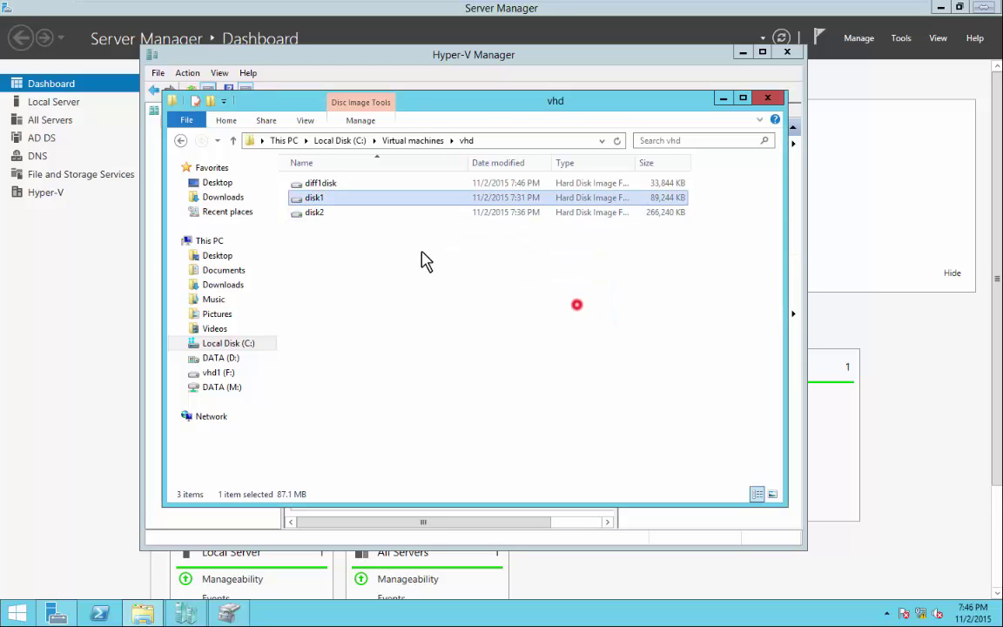
right_click(315, 203)
left_click(349, 211)
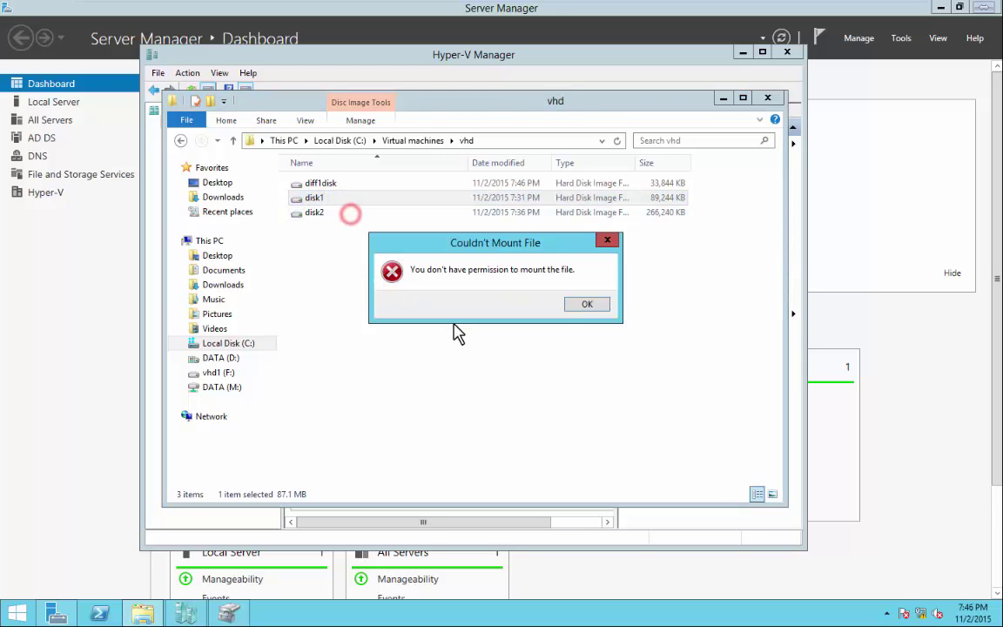
left_click(584, 304)
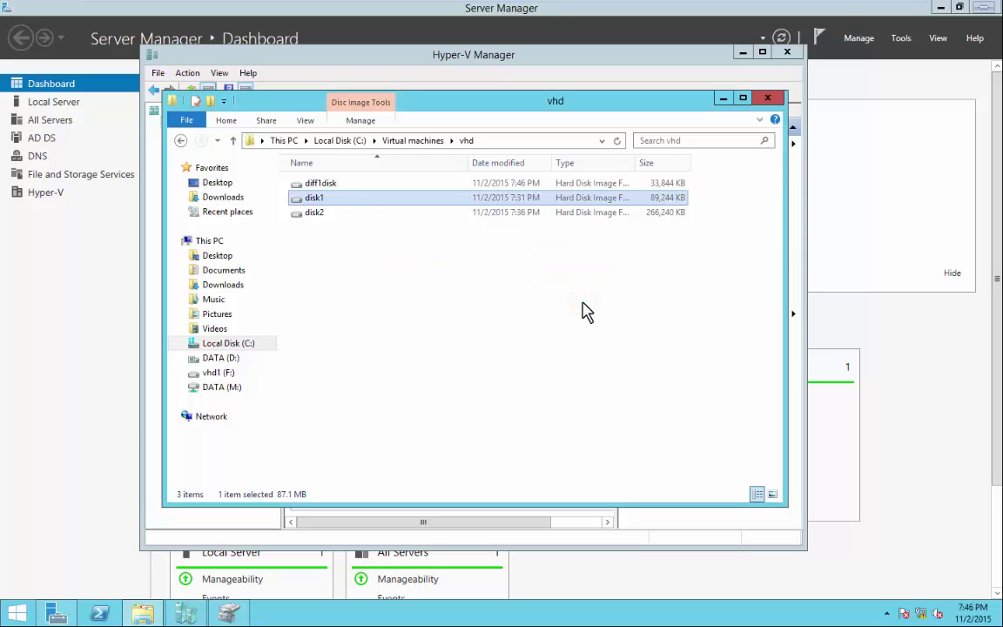
Reopen File Explorer and browse into the vhd1 (F:) drive to view its folders.
left_click(767, 97)
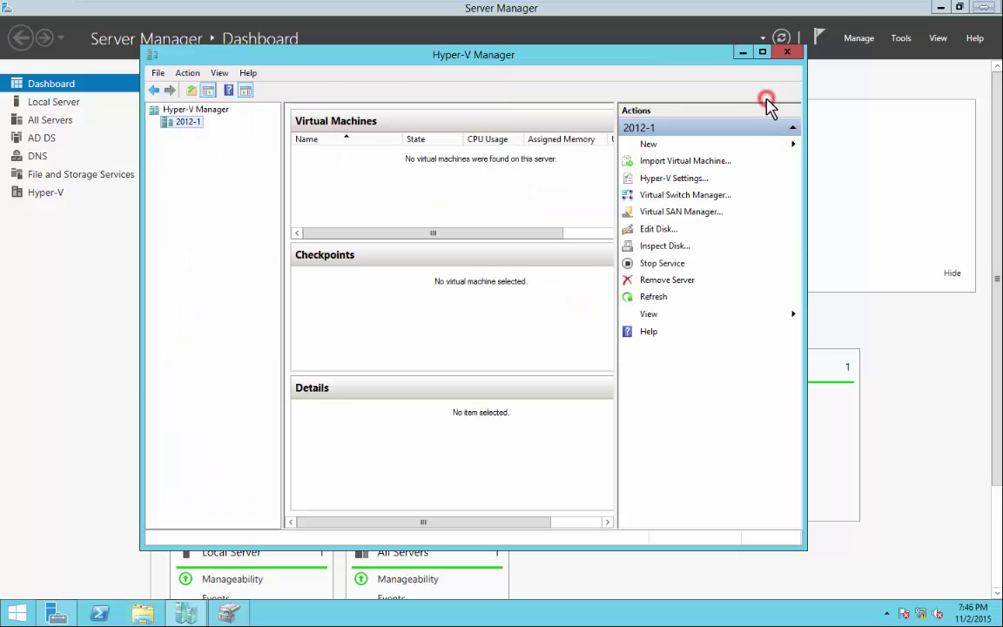
left_click(143, 614)
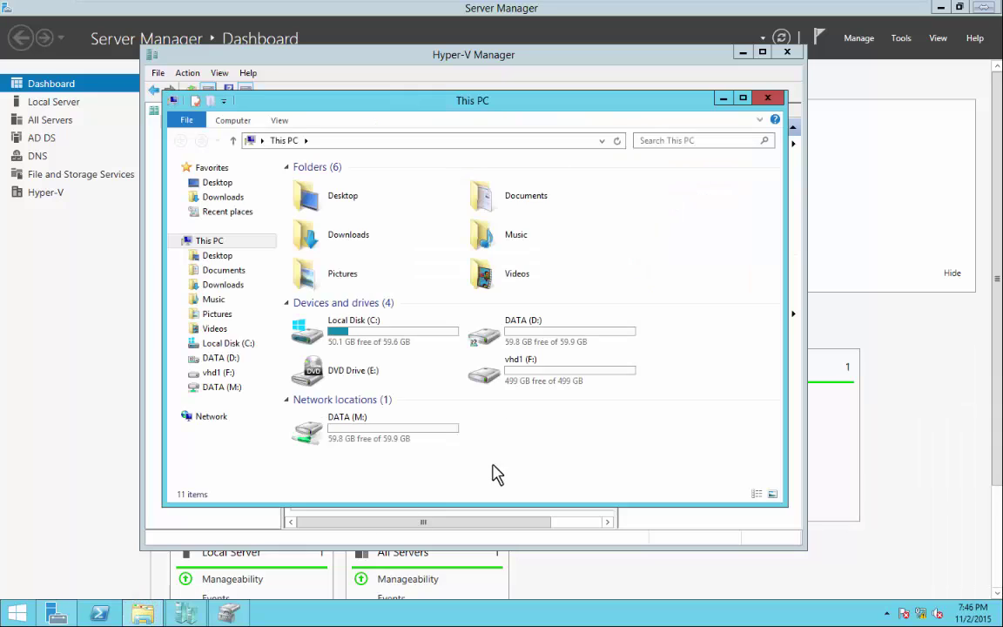
double_click(538, 377)
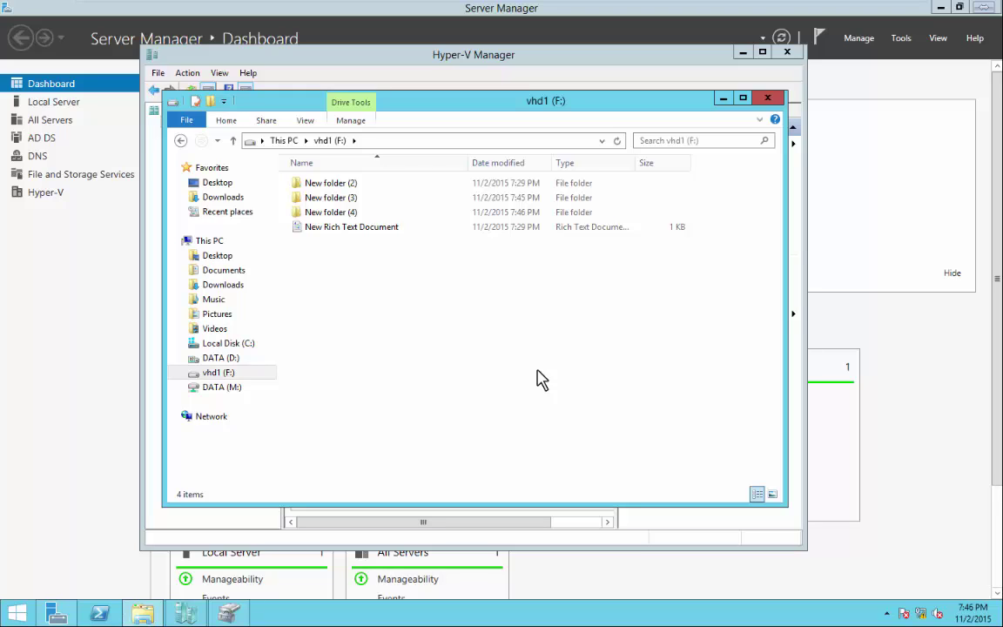
left_click(277, 141)
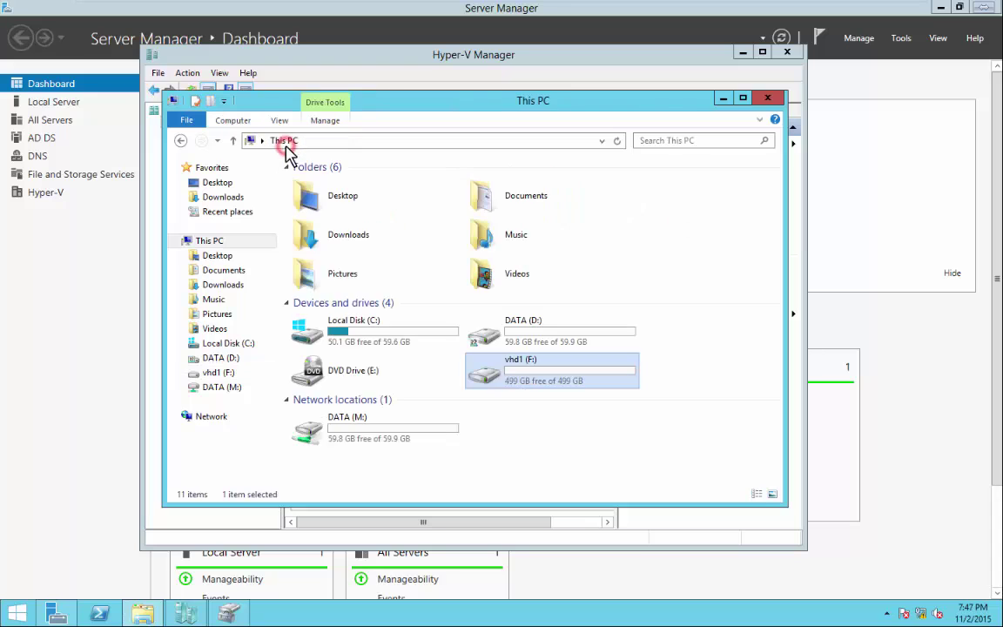
right_click(539, 373)
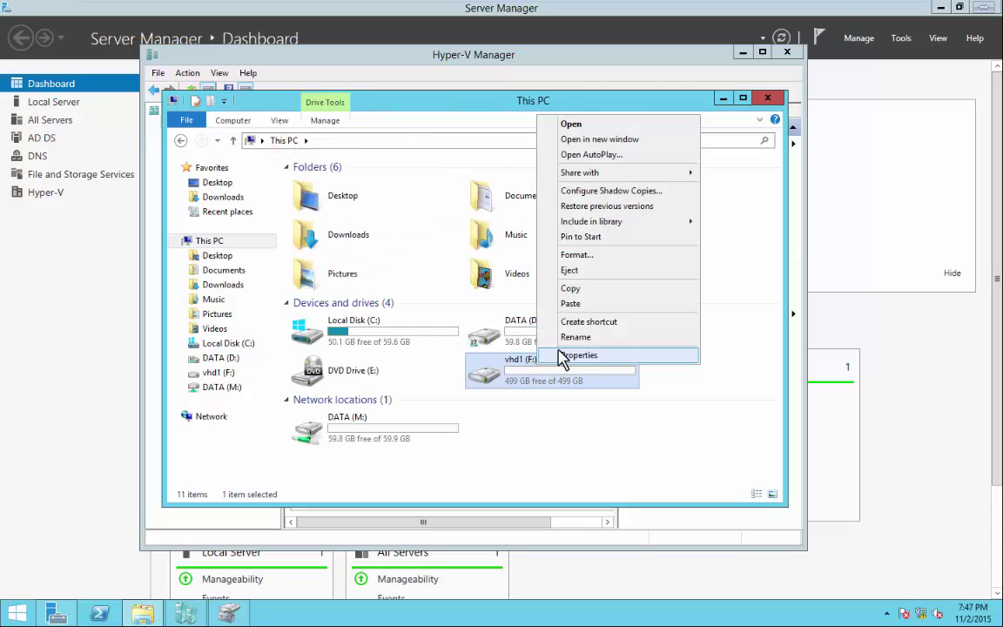
left_click(548, 413)
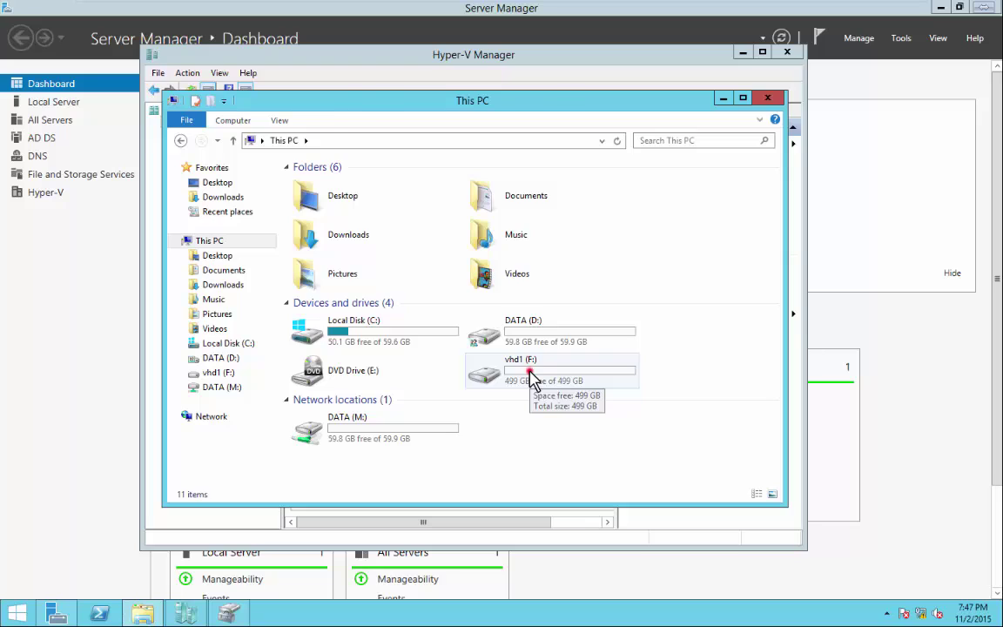
double_click(533, 381)
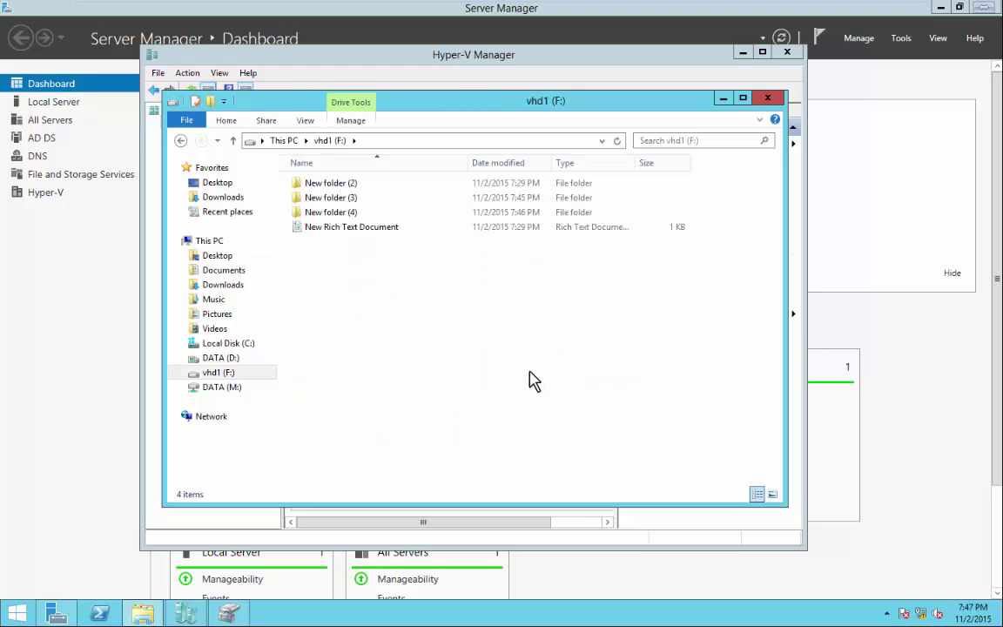
Bring File Explorer back and browse to C:\Virtual machines\vhd.
left_click(148, 614)
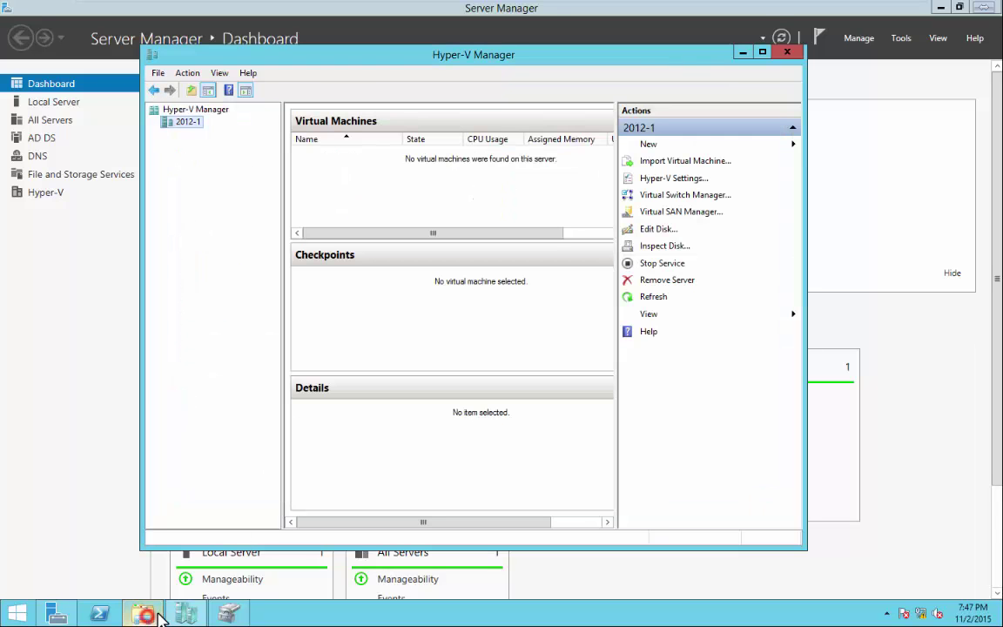
left_click(148, 612)
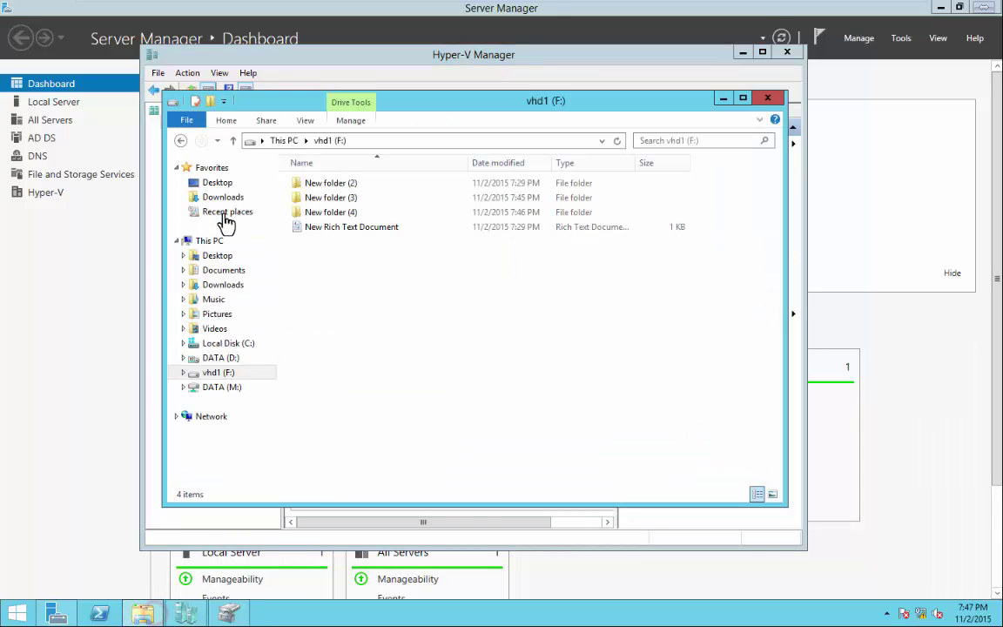
left_click(225, 343)
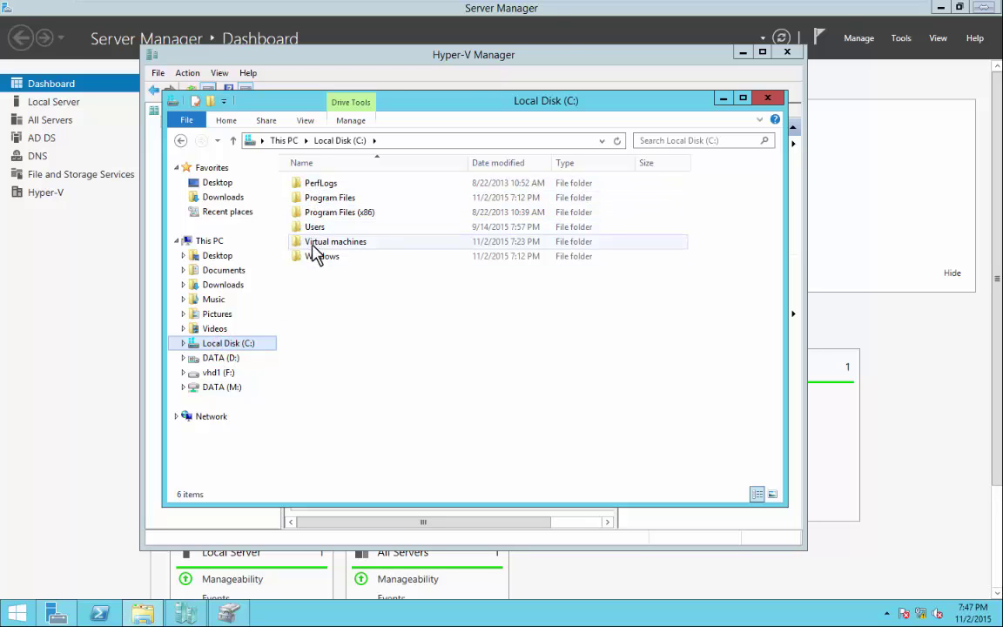
double_click(312, 244)
double_click(310, 184)
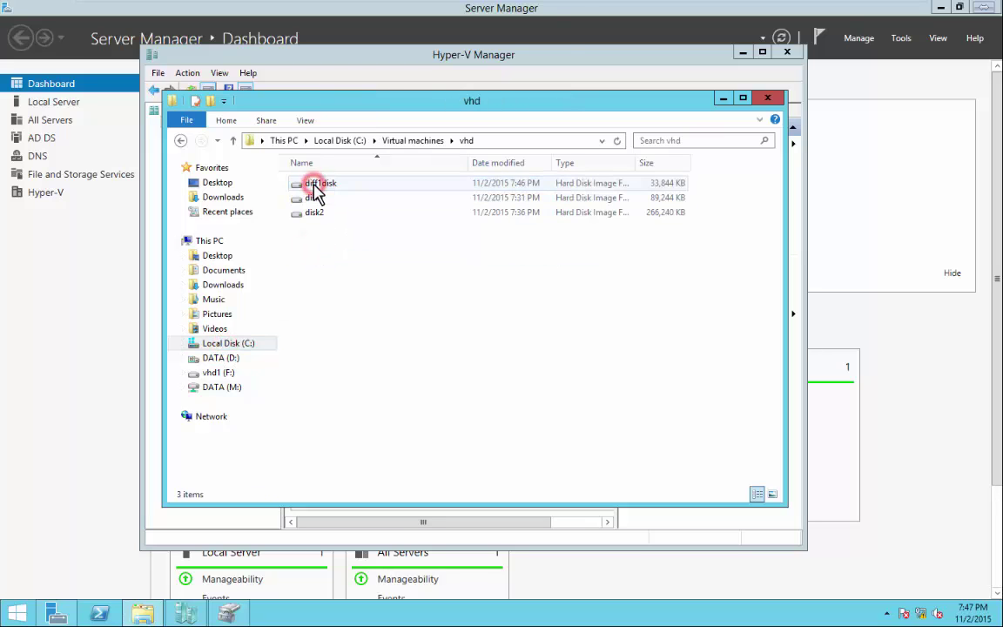
Try mounting disk1 and acknowledge the no-permission error.
left_click(313, 200)
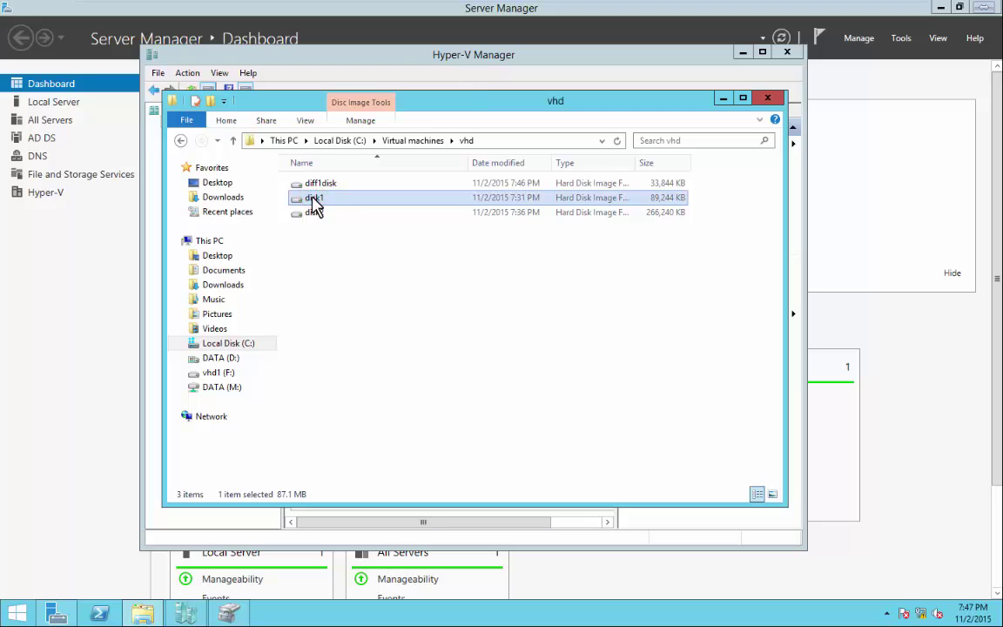
right_click(313, 201)
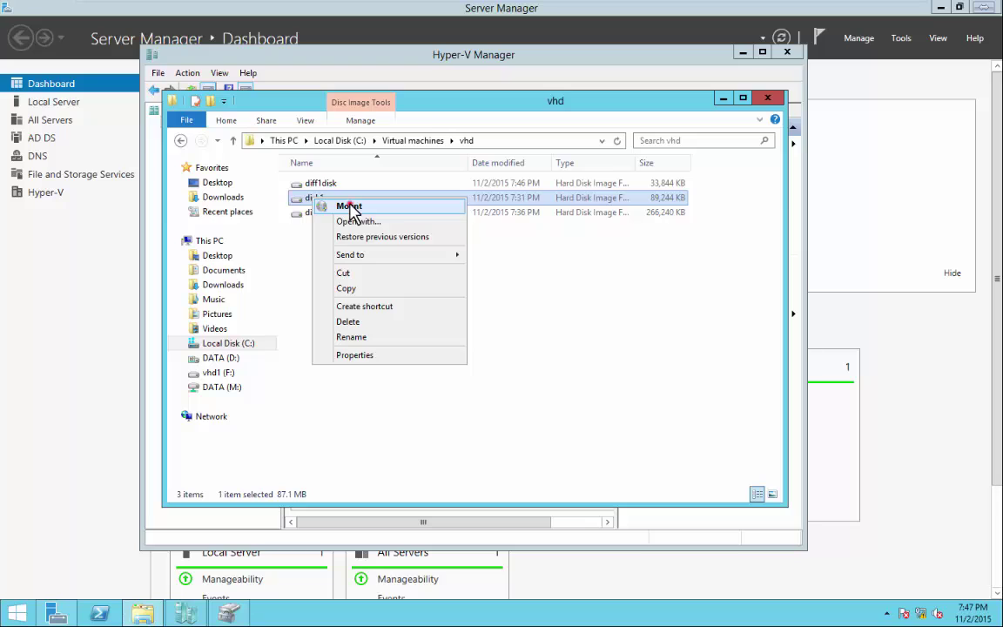
left_click(351, 209)
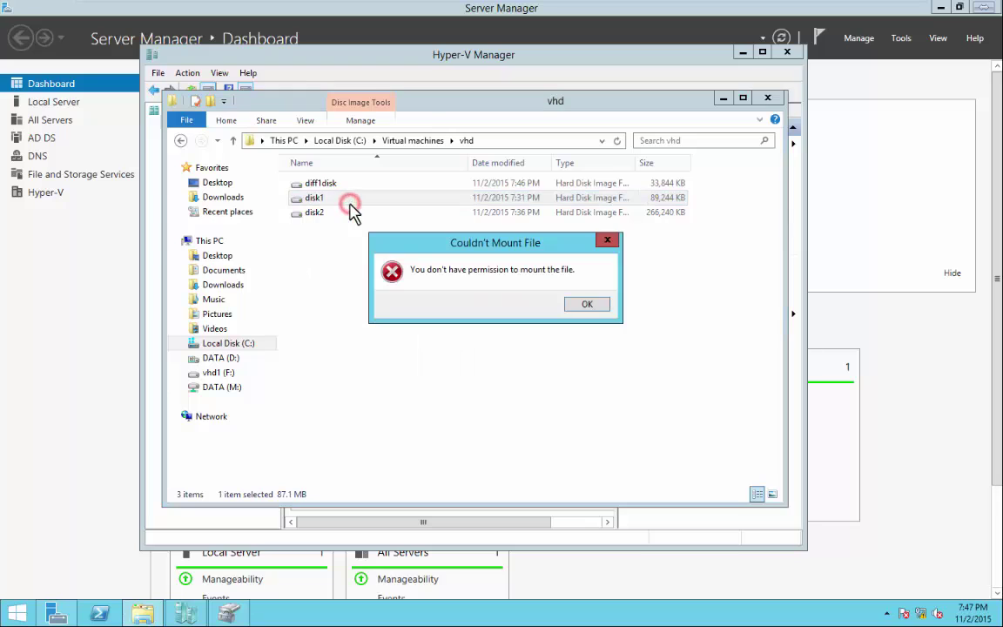
left_click(590, 307)
left_click(565, 378)
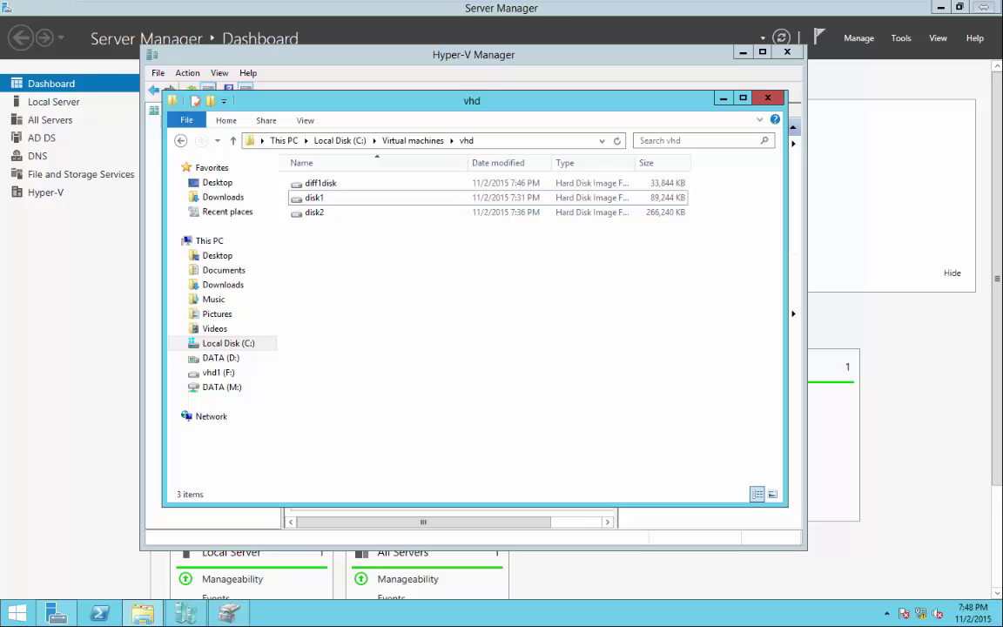
Bring the Explorer window back, go up to Local Disk (C:) and reposition it.
left_click(723, 101)
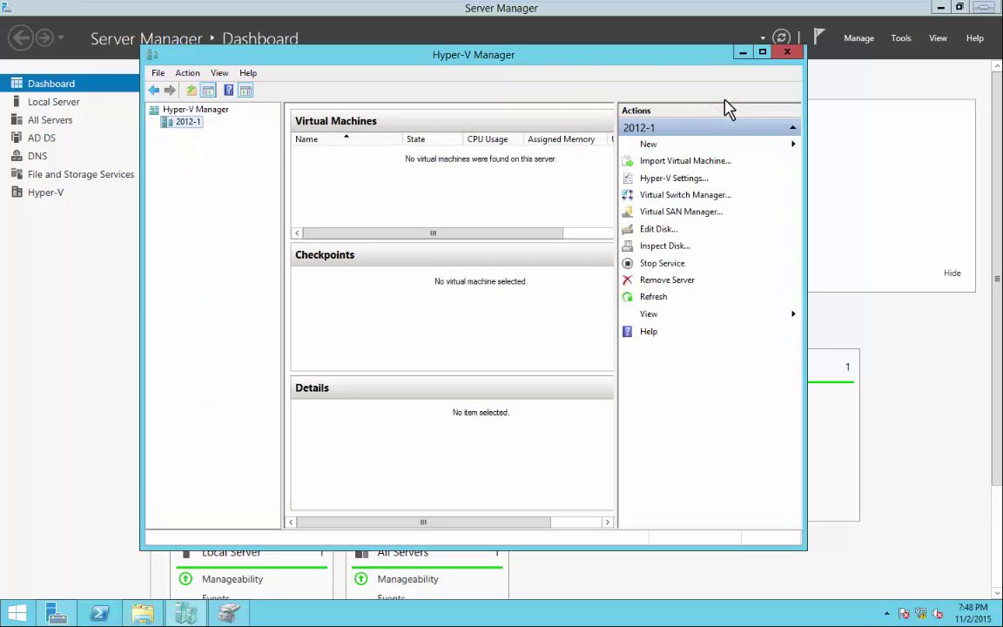
left_click(743, 53)
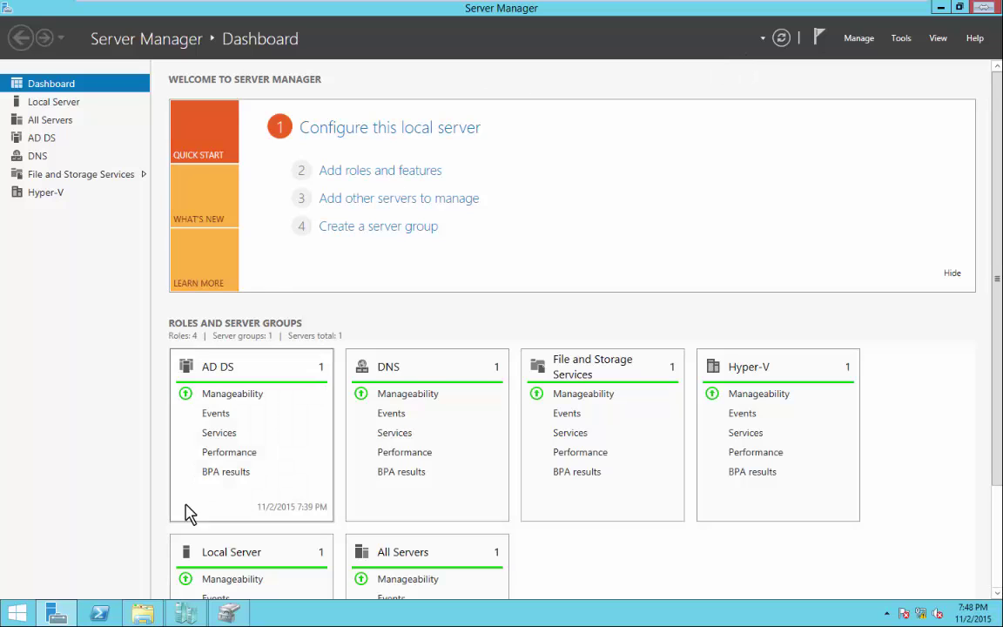
left_click(141, 612)
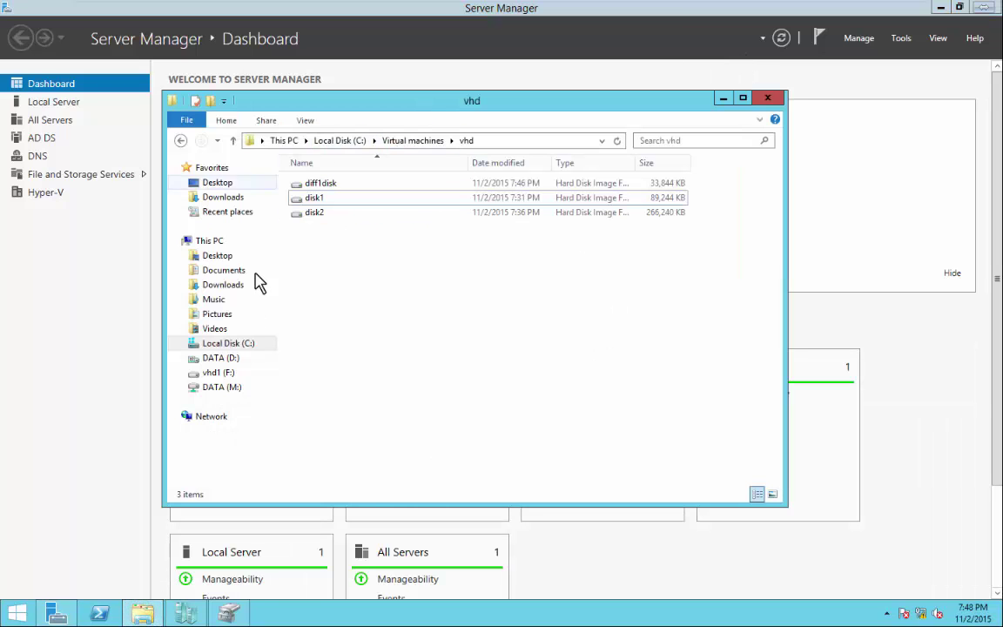
left_click(339, 141)
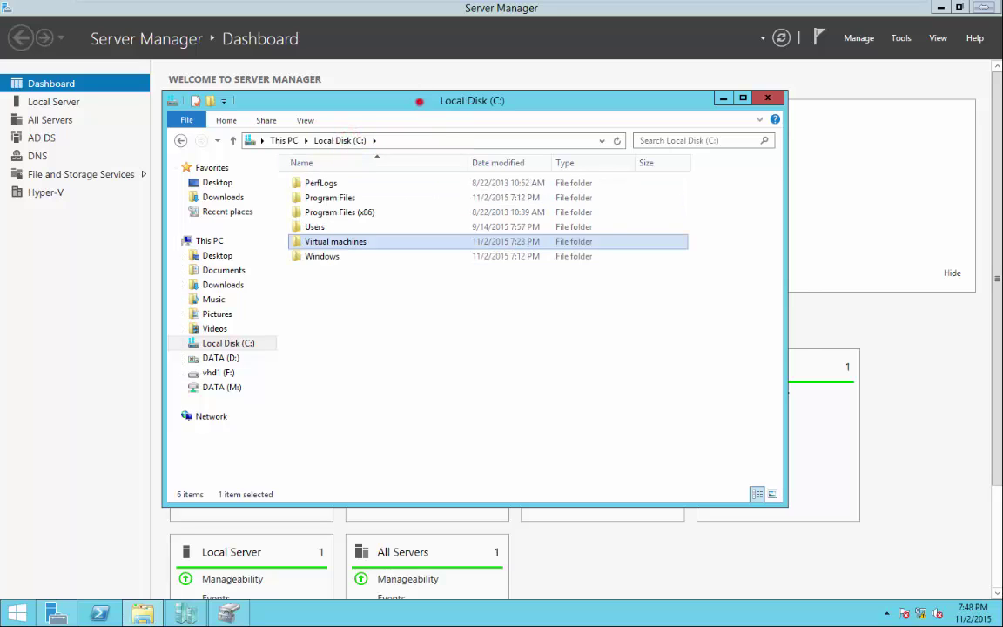
left_click_drag(421, 96, 479, 79)
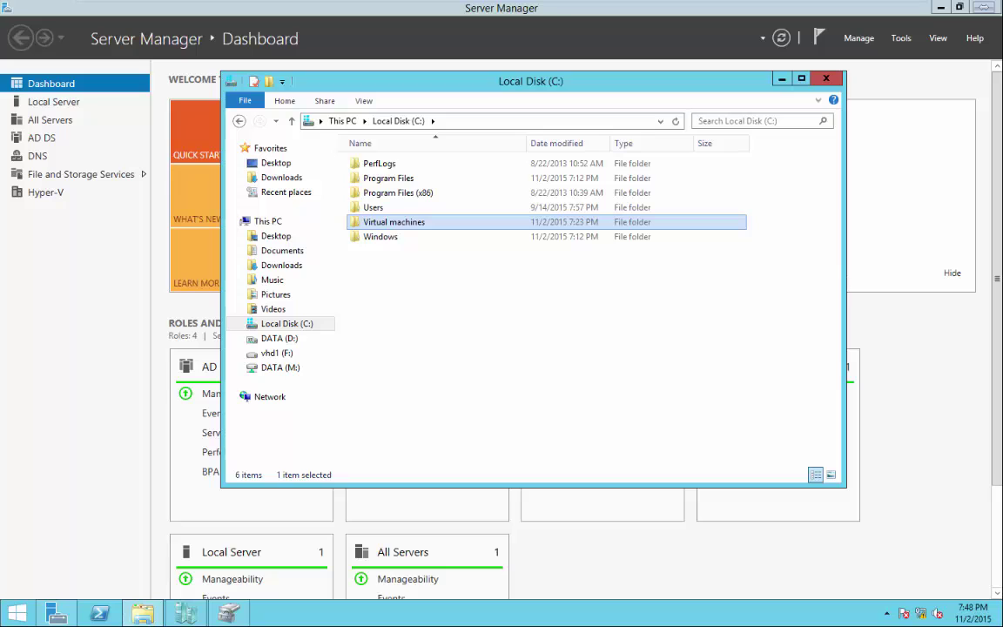
Create a new folder named 'ISO Images' on Local Disk (C:) and open it.
right_click(399, 296)
left_click(451, 435)
left_click(575, 440)
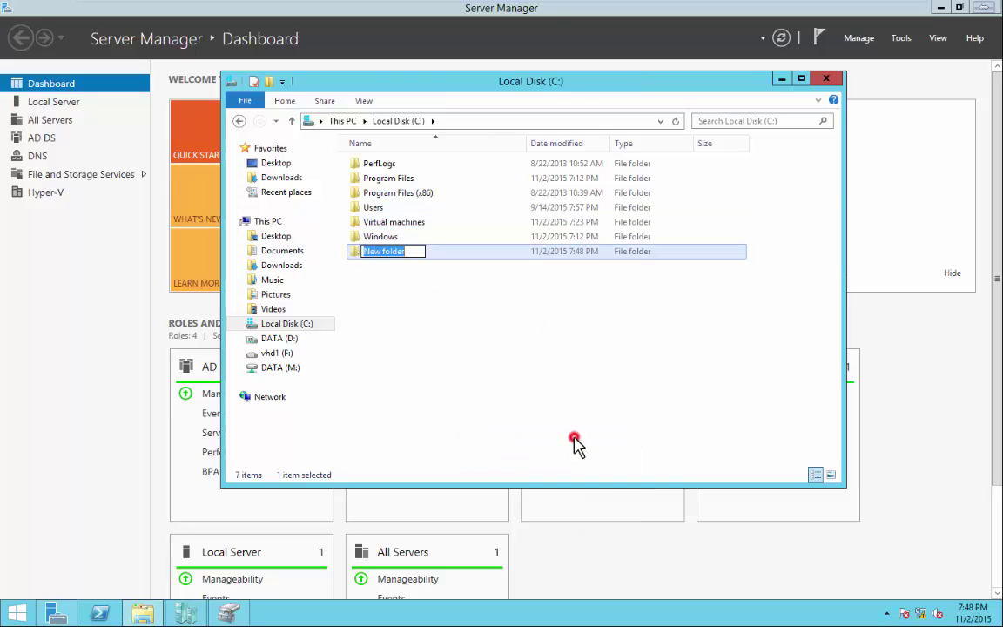
type("ISO I")
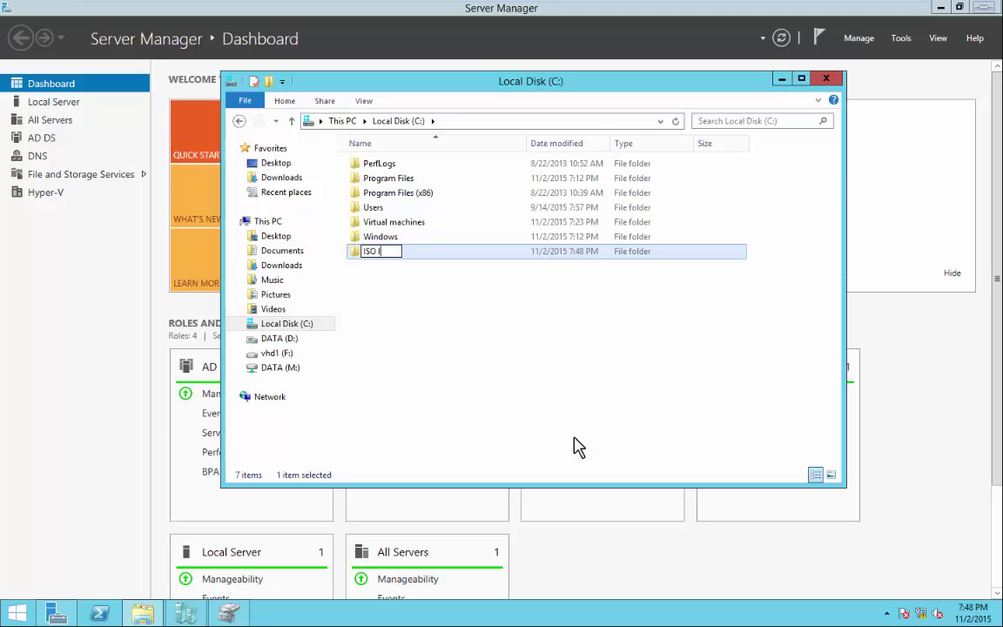
type("mages")
key("Return")
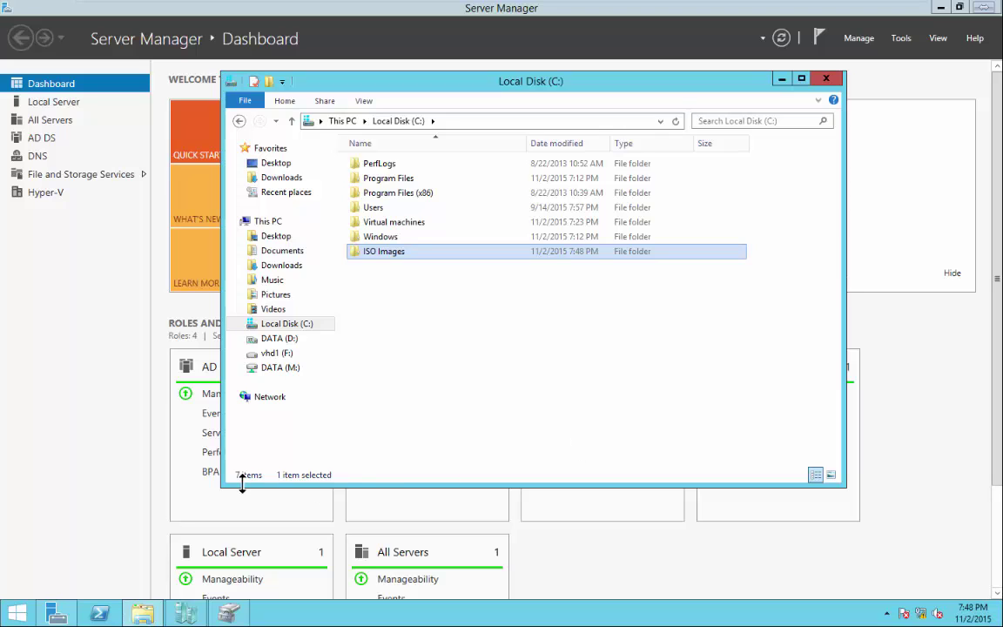
left_click(372, 253)
double_click(372, 253)
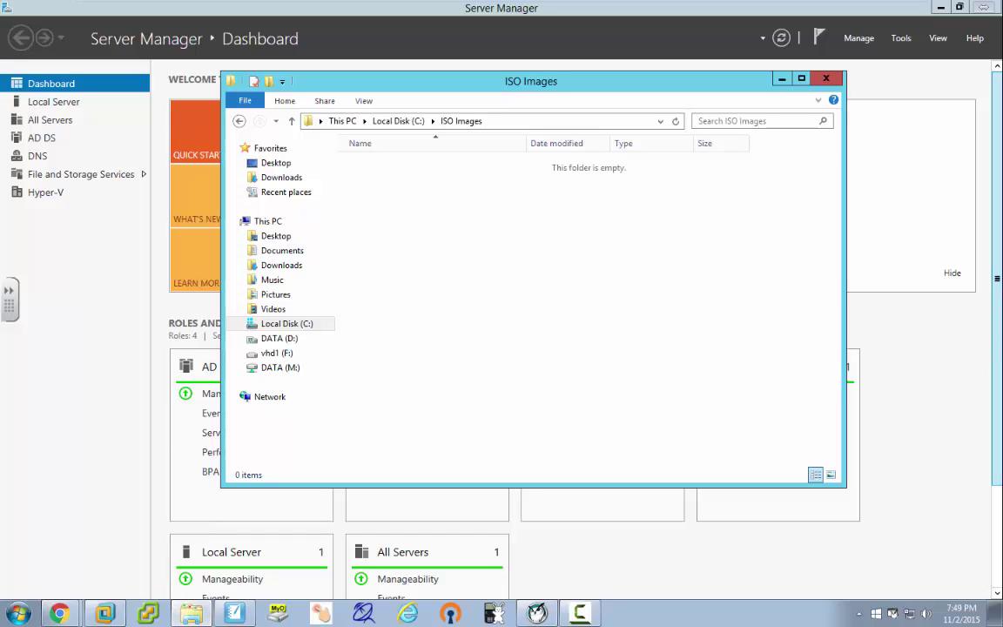
Copy Windows Server 2012 R2 Evaluation.ISO from T1 (S:)\ISO Images\Windows\Evaluation into the VM's ISO Images folder.
left_click(192, 614)
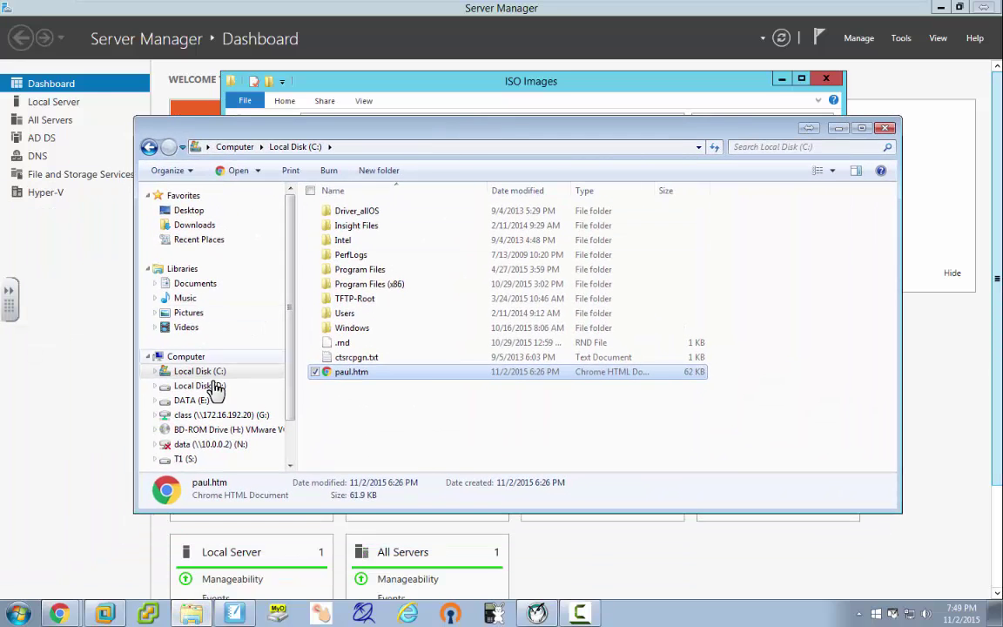
left_click(157, 459)
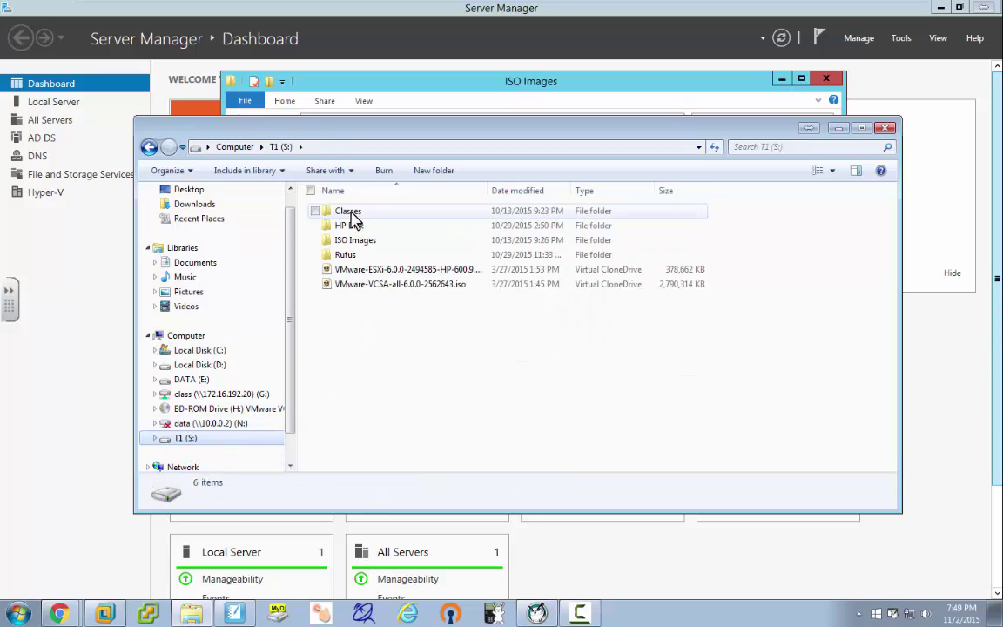
double_click(349, 240)
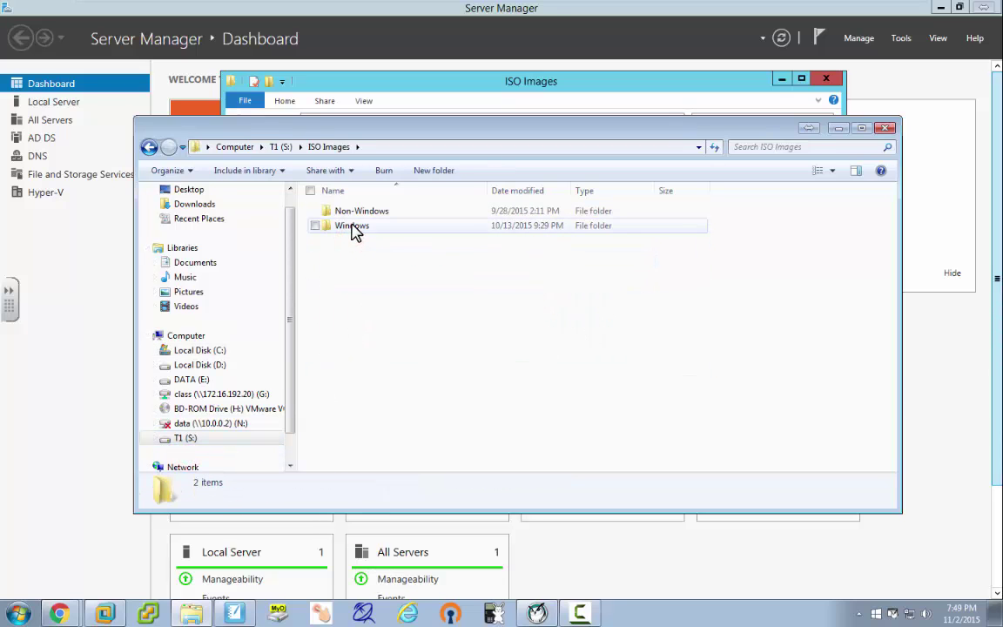
double_click(353, 228)
double_click(339, 213)
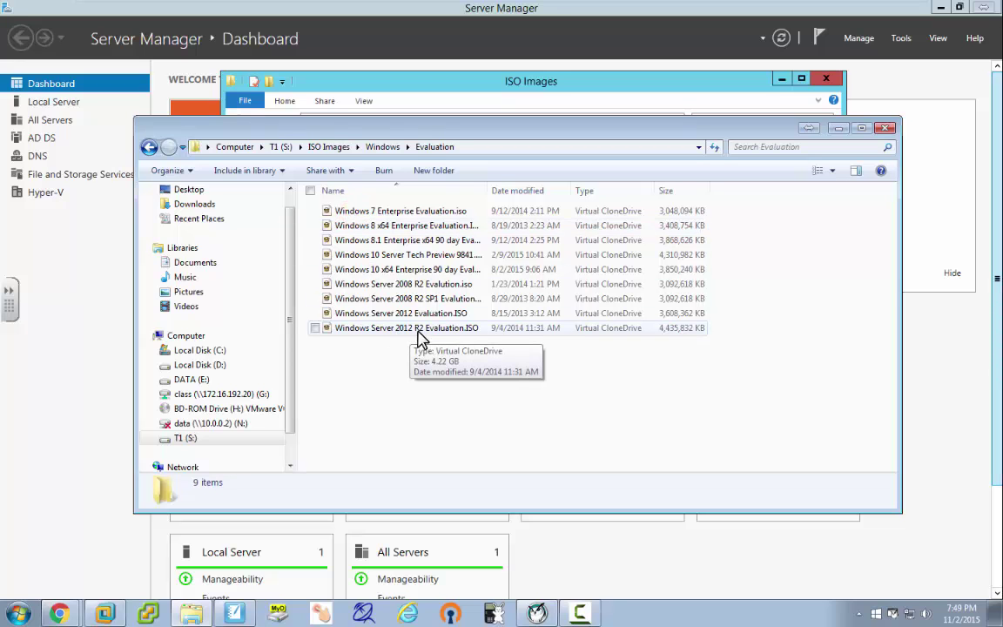
left_click_drag(430, 137, 962, 92)
left_click_drag(898, 283, 442, 224)
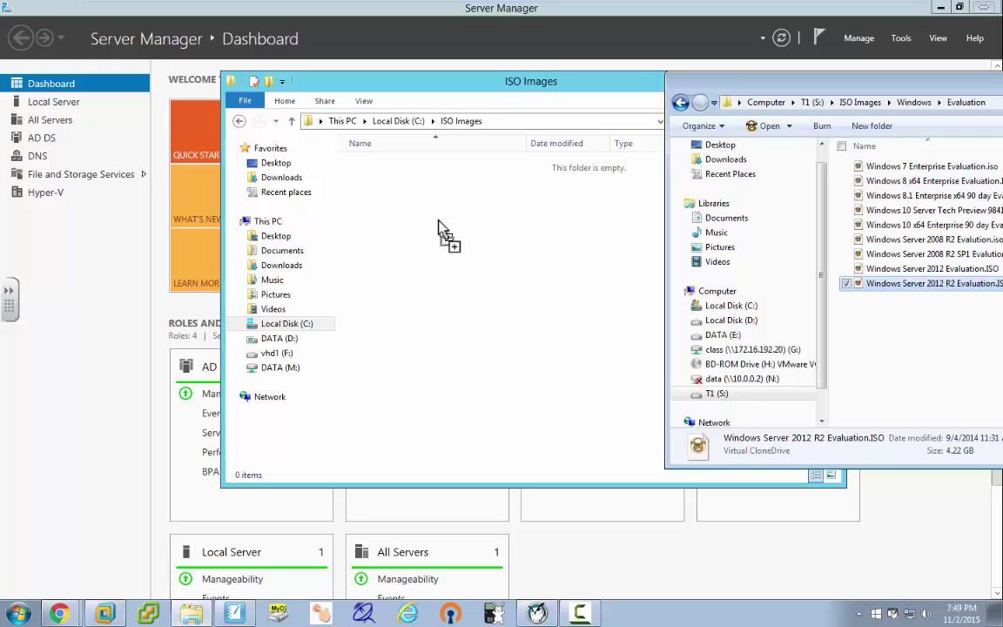
left_click_drag(442, 225, 442, 225)
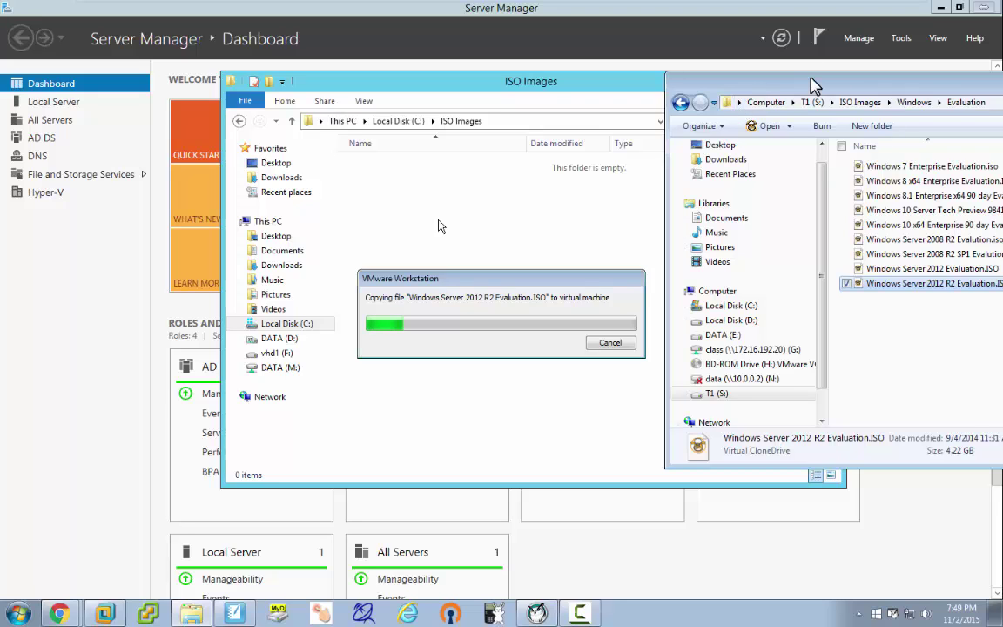
Unlock the VM session with the account password and close the ISO Images window.
left_click(730, 68)
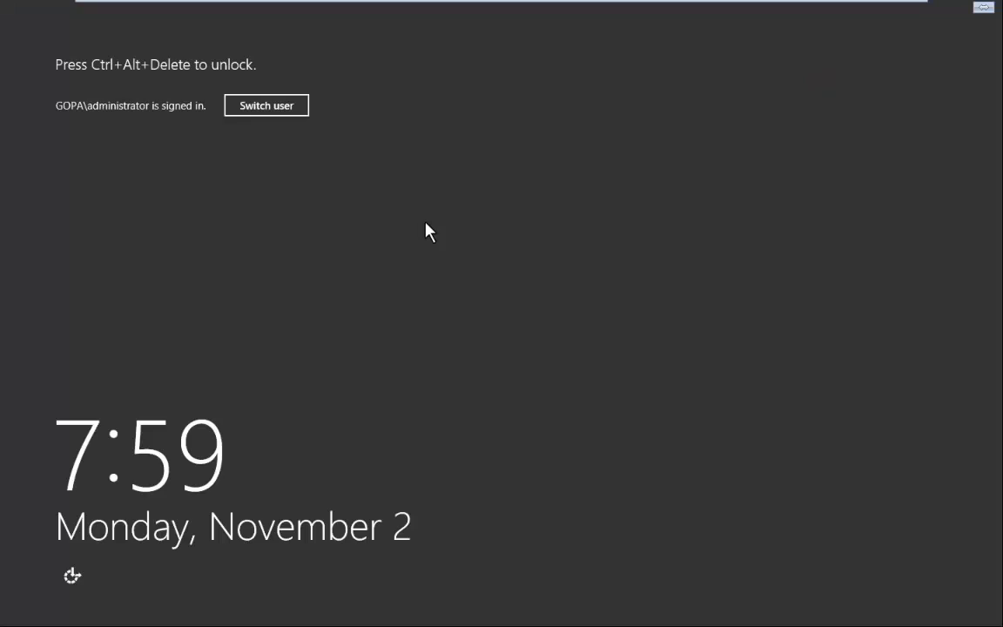
key("ctrl+alt+Delete")
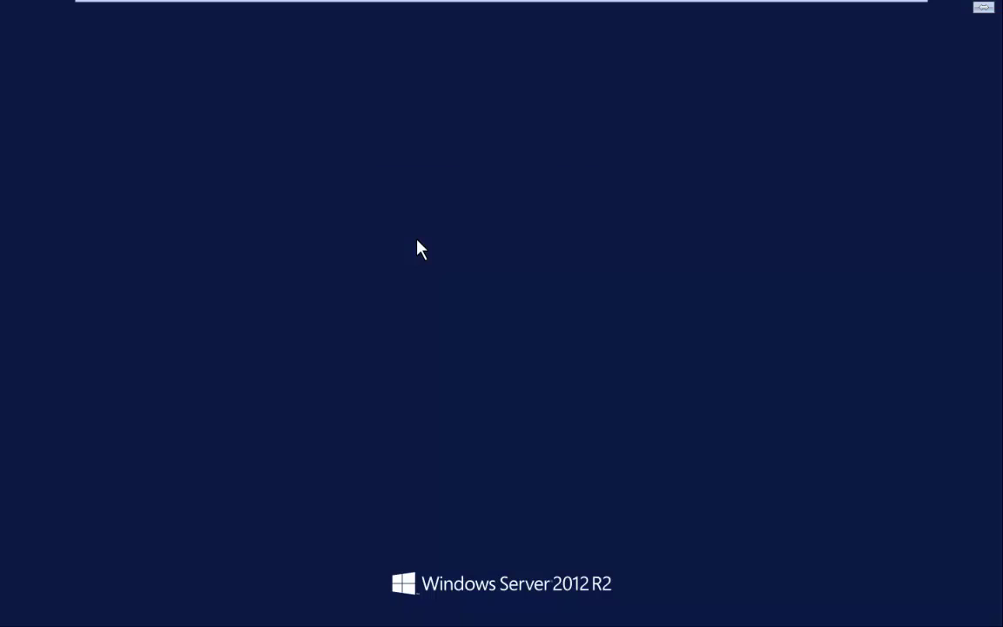
type("P@ssw0rd")
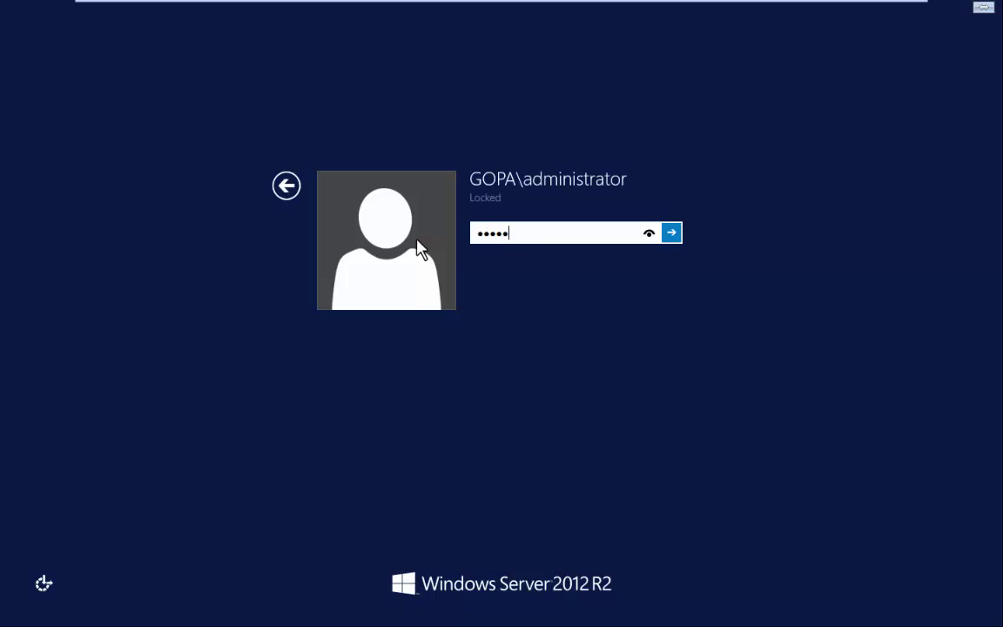
key("Return")
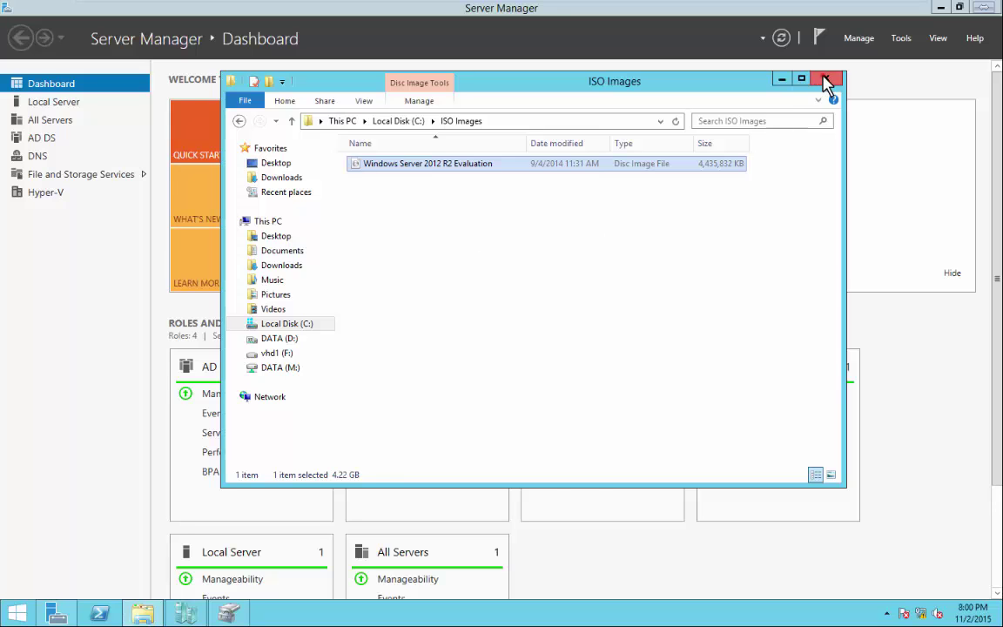
left_click(825, 79)
Launch Hyper-V Manager and show the virtual machines on host 2012-1.
left_click(900, 39)
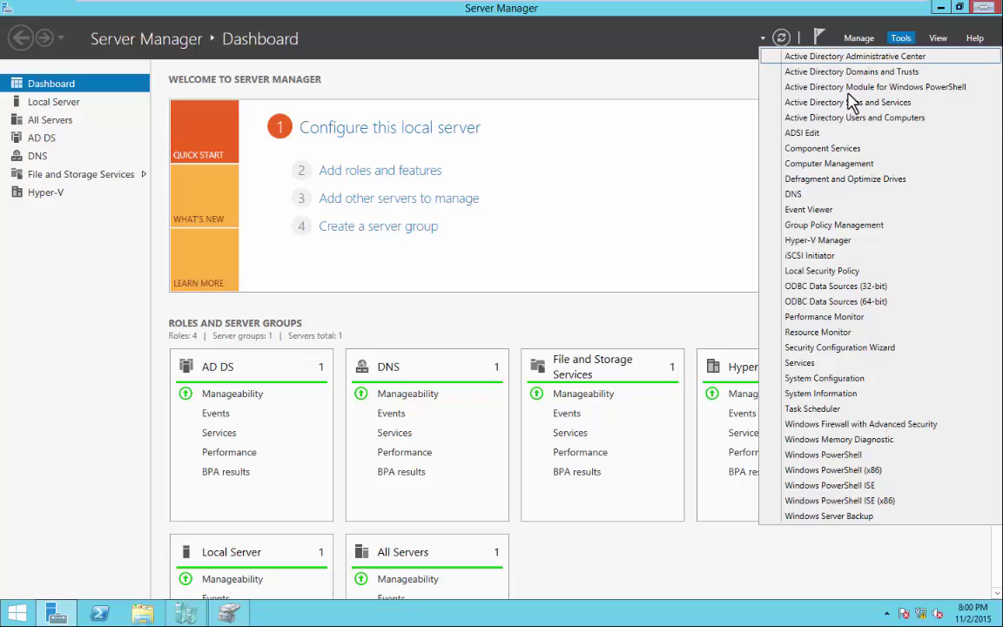
left_click(811, 247)
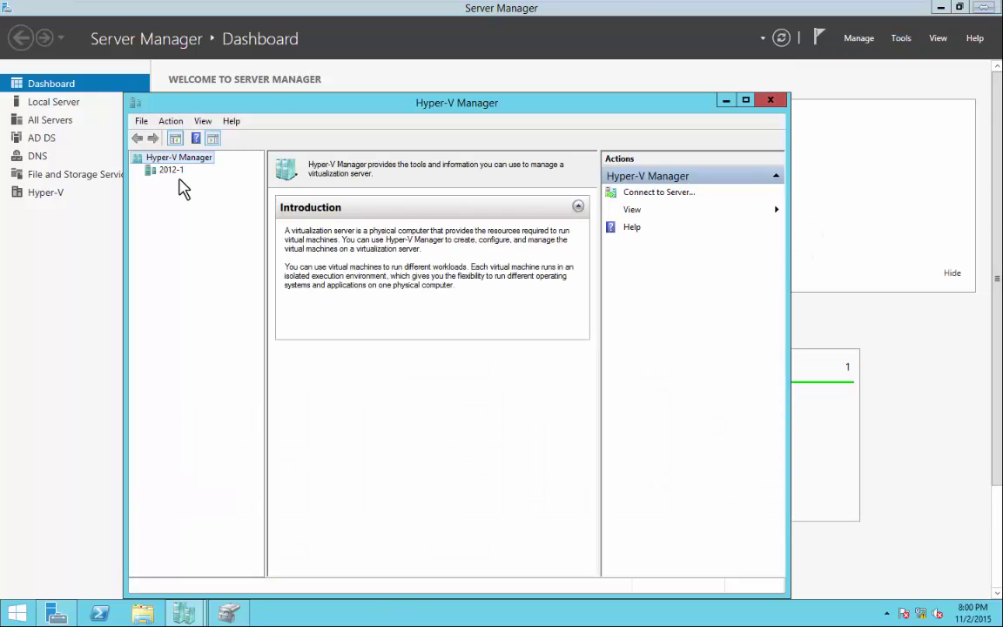
left_click(168, 171)
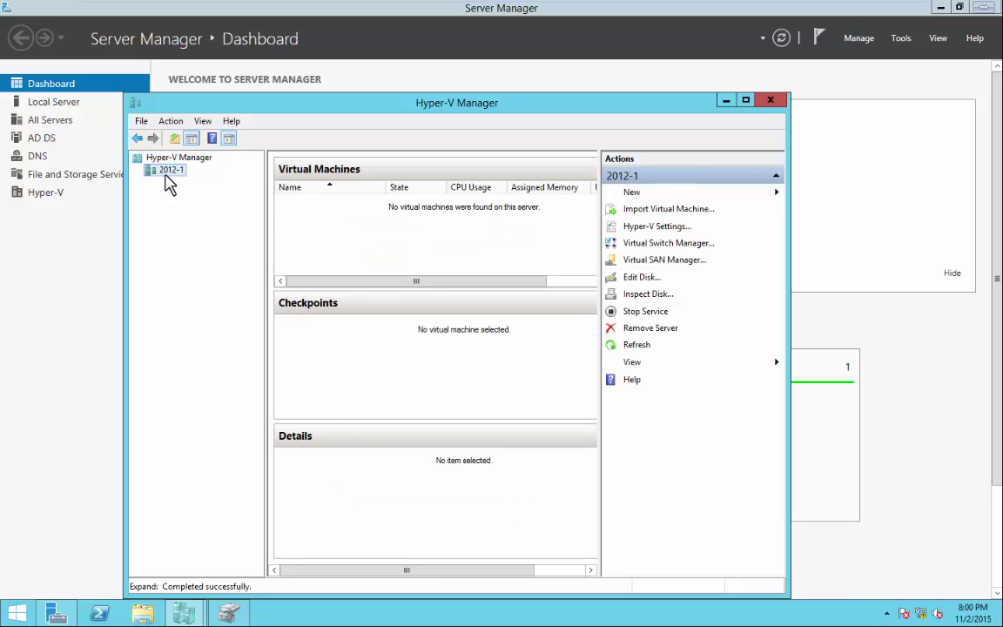
left_click(184, 172)
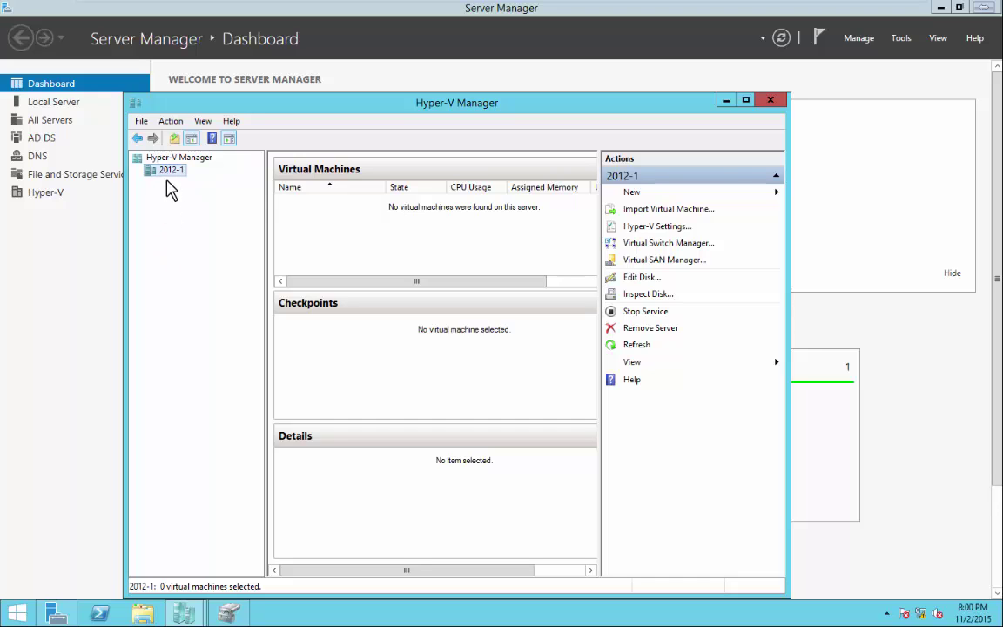
Launch the New Virtual Machine Wizard from the Actions pane's New menu.
left_click(167, 171)
left_click(166, 188)
left_click(166, 203)
left_click(163, 235)
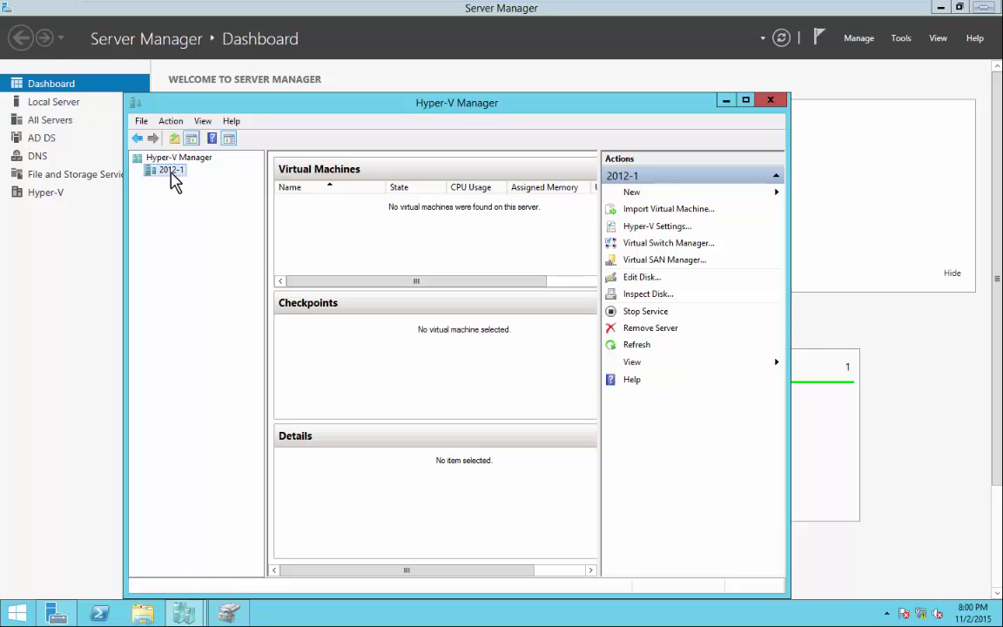
left_click(656, 198)
left_click(834, 196)
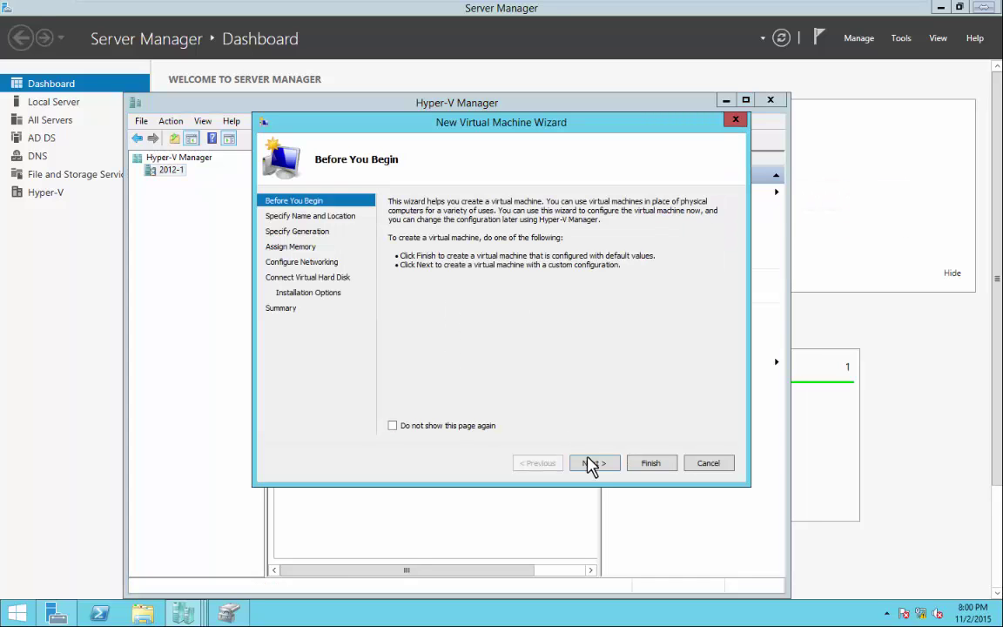
Name the new VM 2012-vm and store it in C:\Virtual machines\vms.
left_click(592, 464)
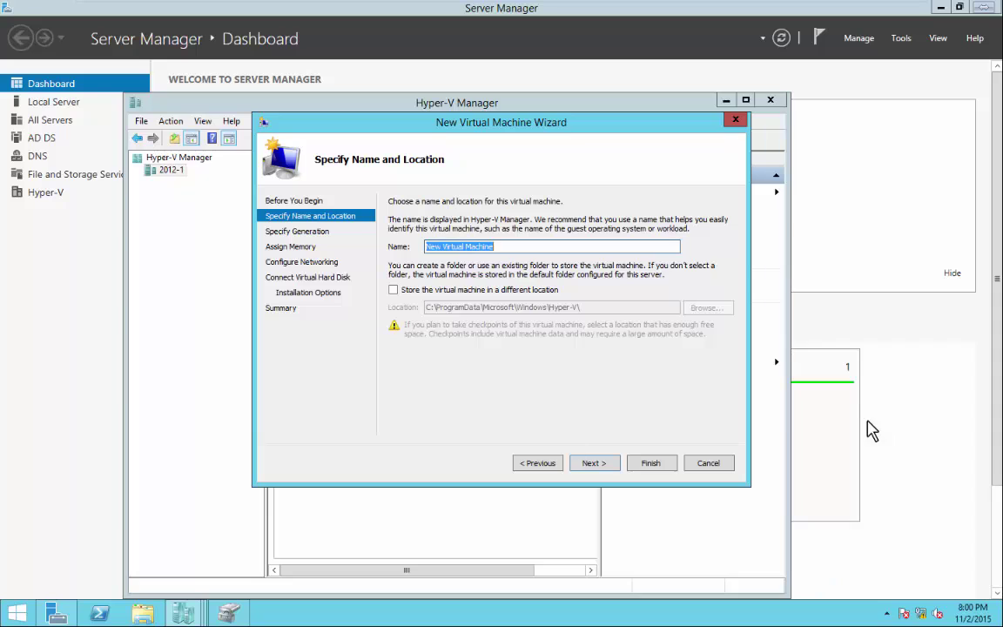
type("2012-vm")
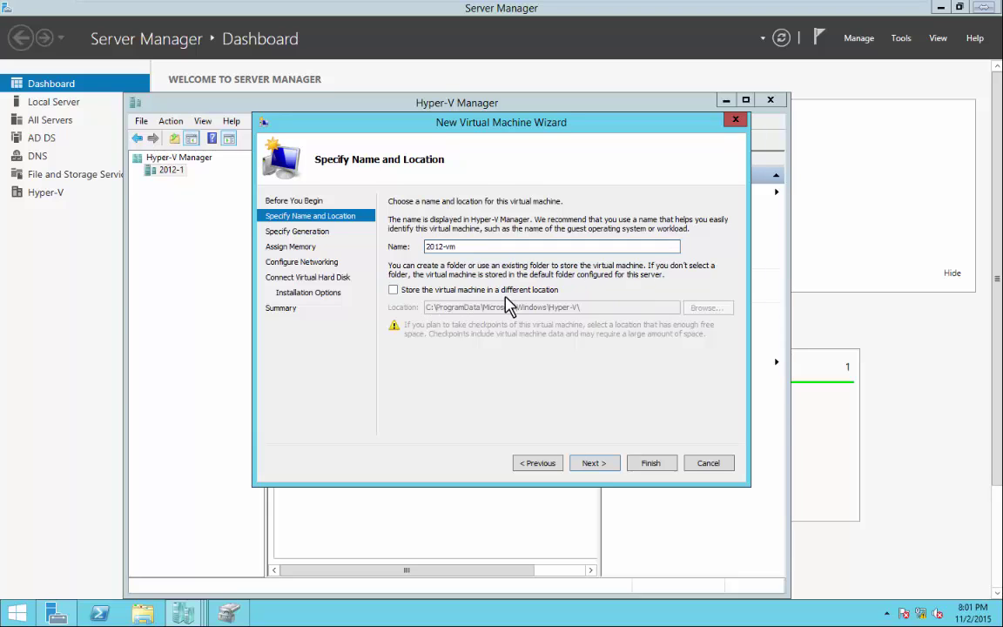
left_click(394, 290)
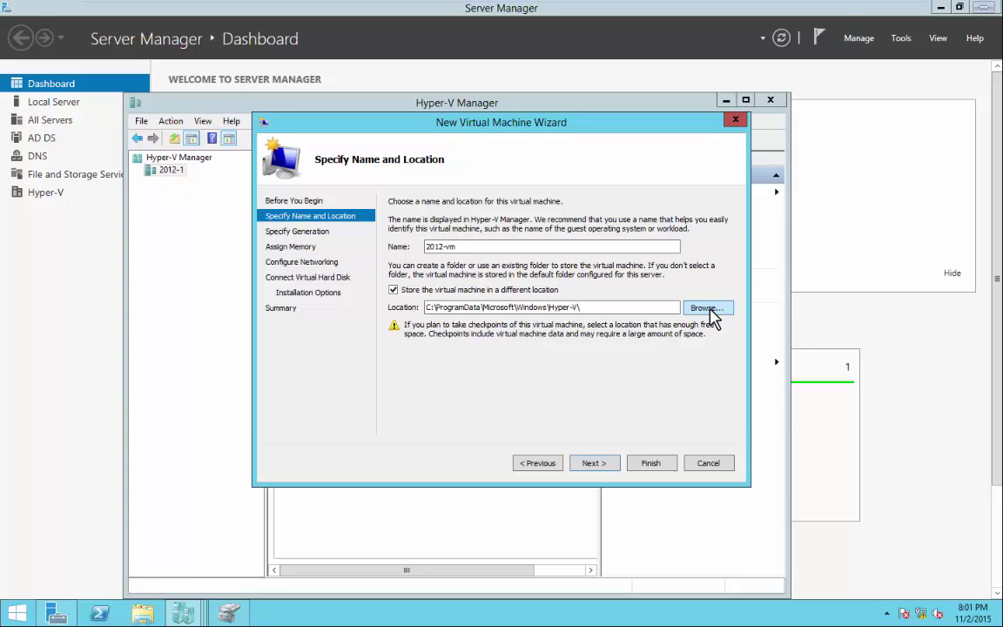
left_click(706, 309)
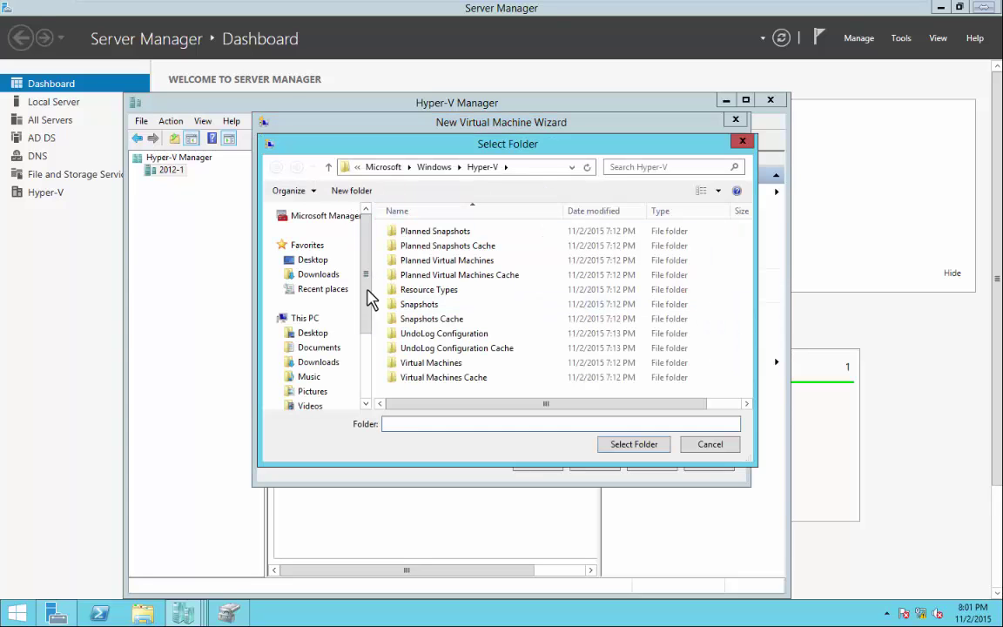
left_click(306, 318)
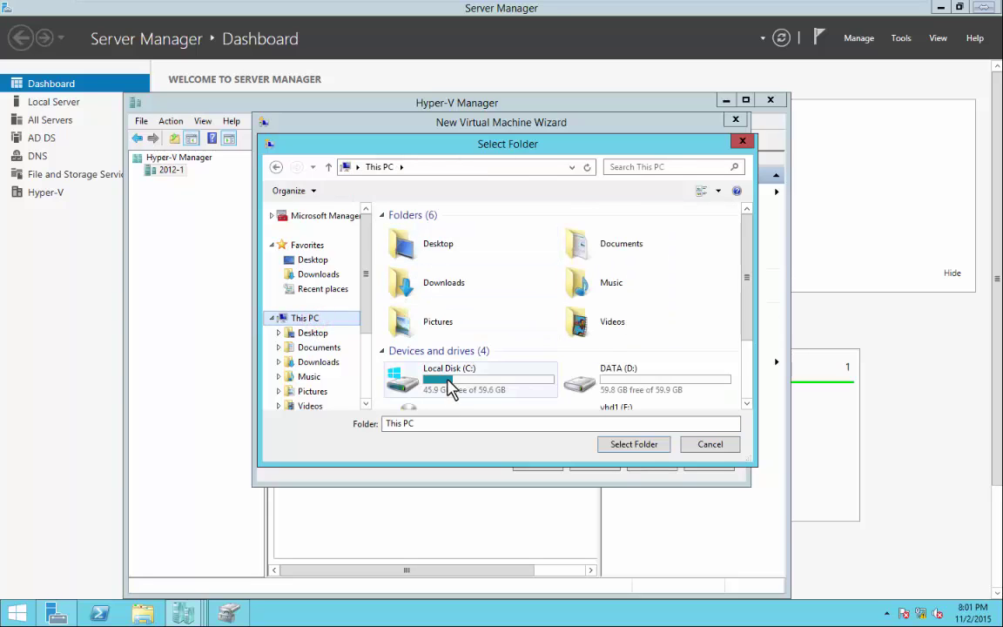
double_click(449, 386)
double_click(423, 307)
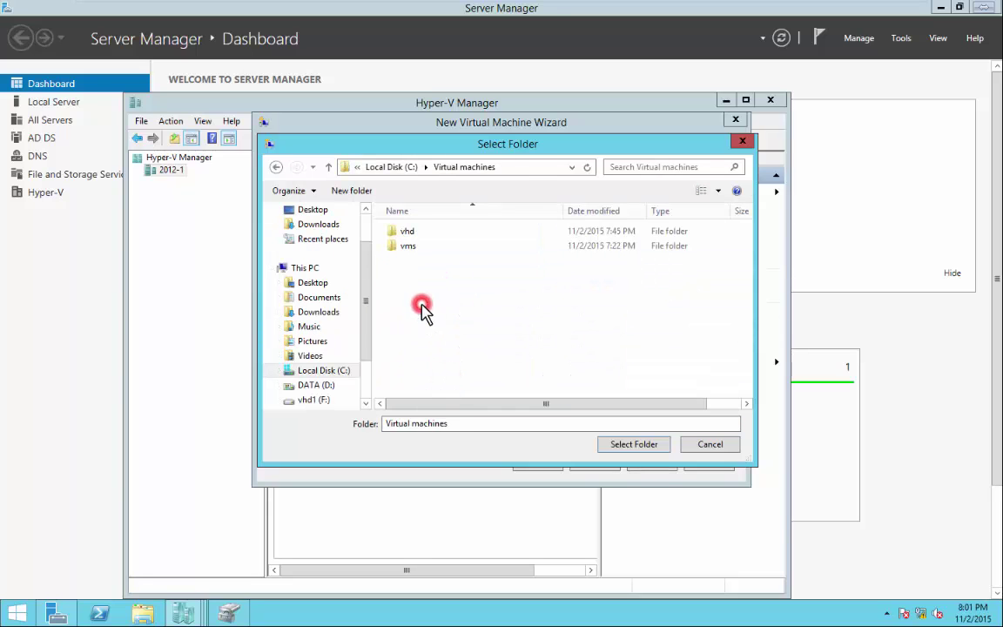
double_click(408, 246)
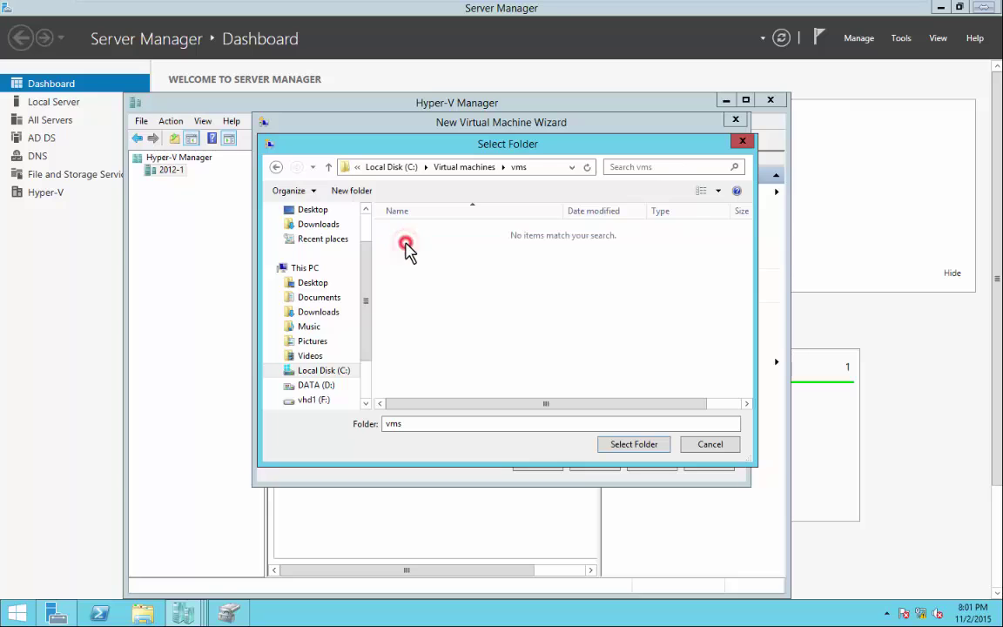
left_click(633, 446)
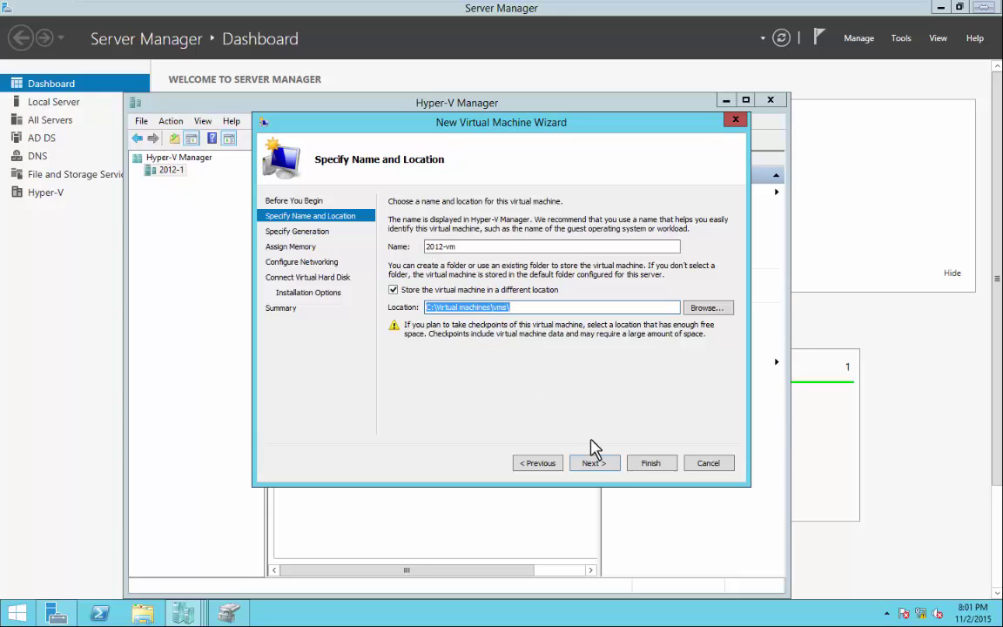
Choose Generation 1, 1024 MB startup memory and the Intel gigabit virtual switch.
left_click(593, 463)
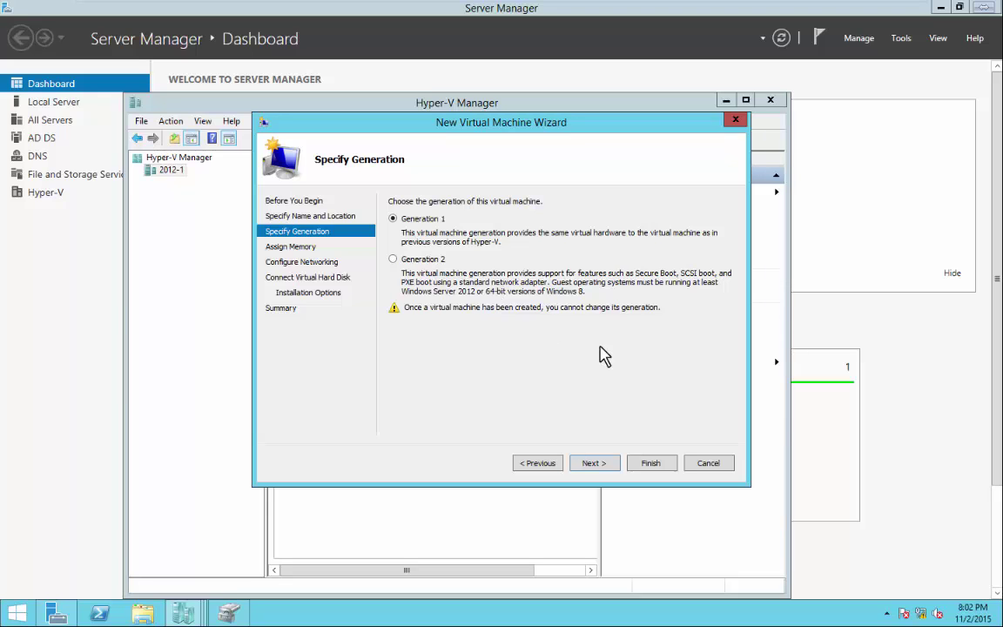
left_click(595, 465)
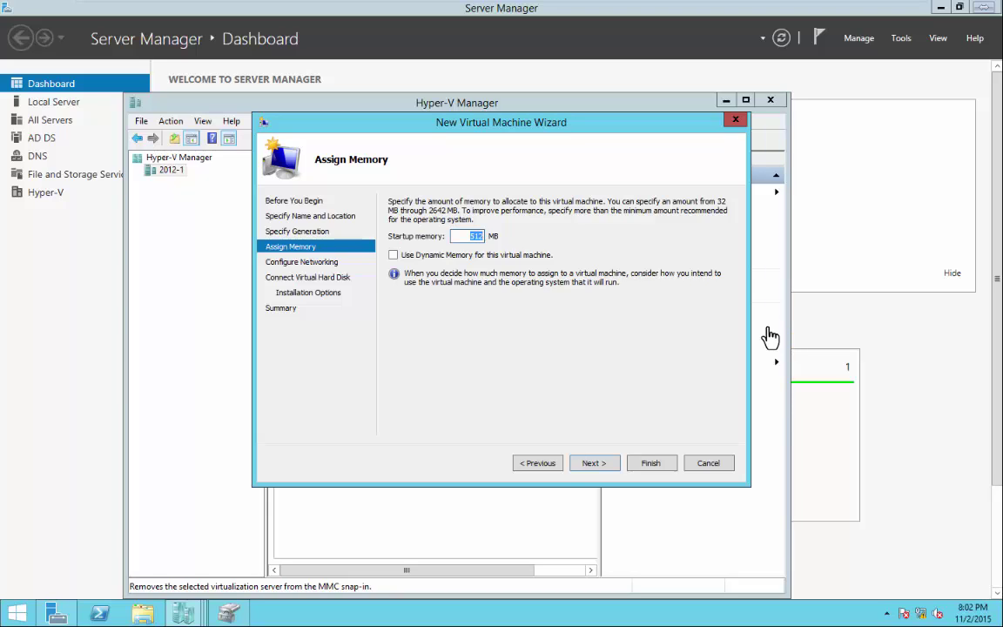
type("1024")
left_click(599, 468)
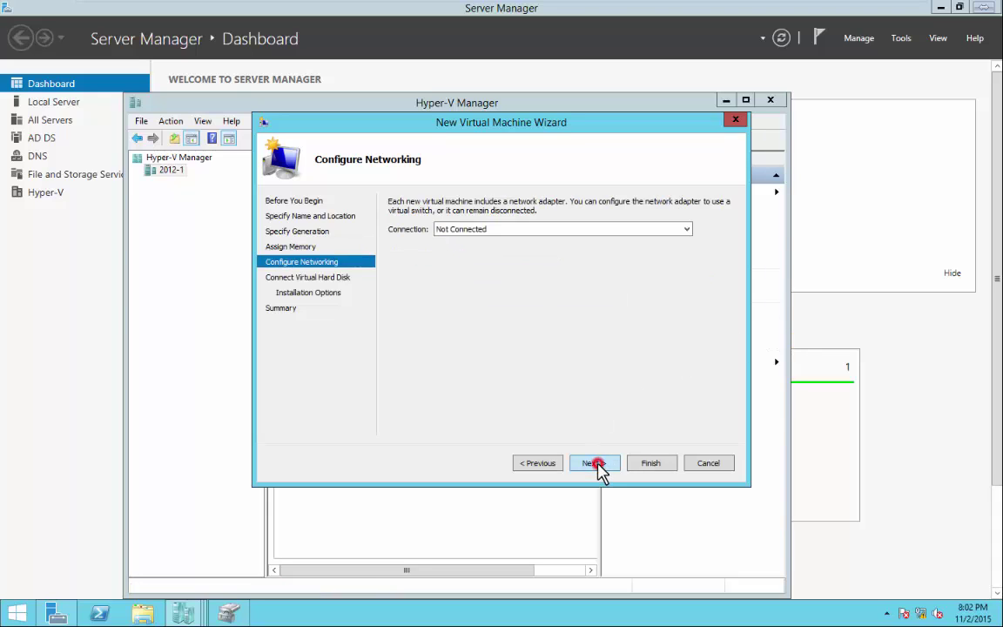
left_click(541, 232)
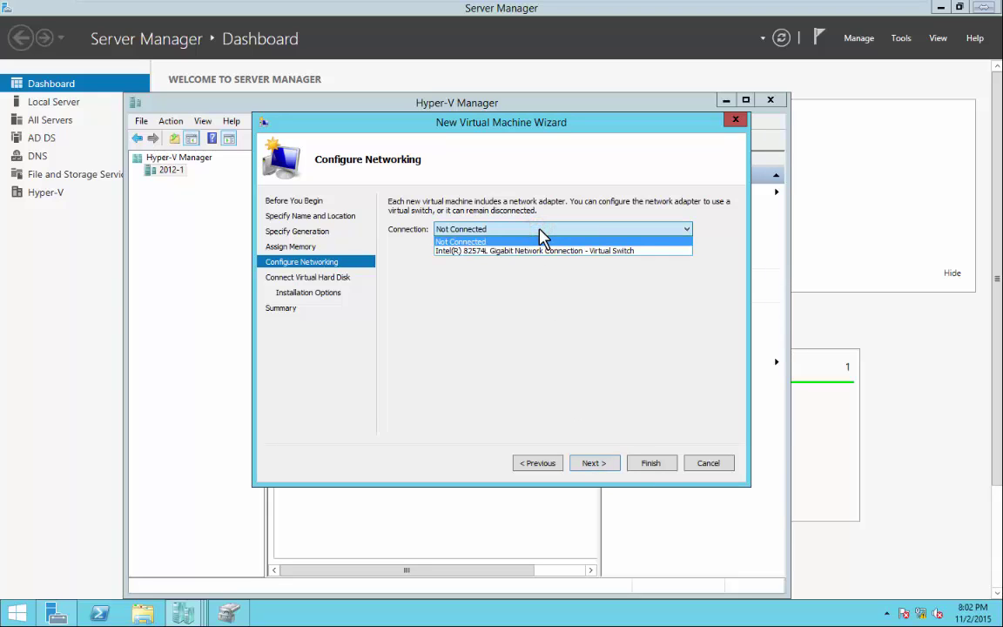
left_click(540, 252)
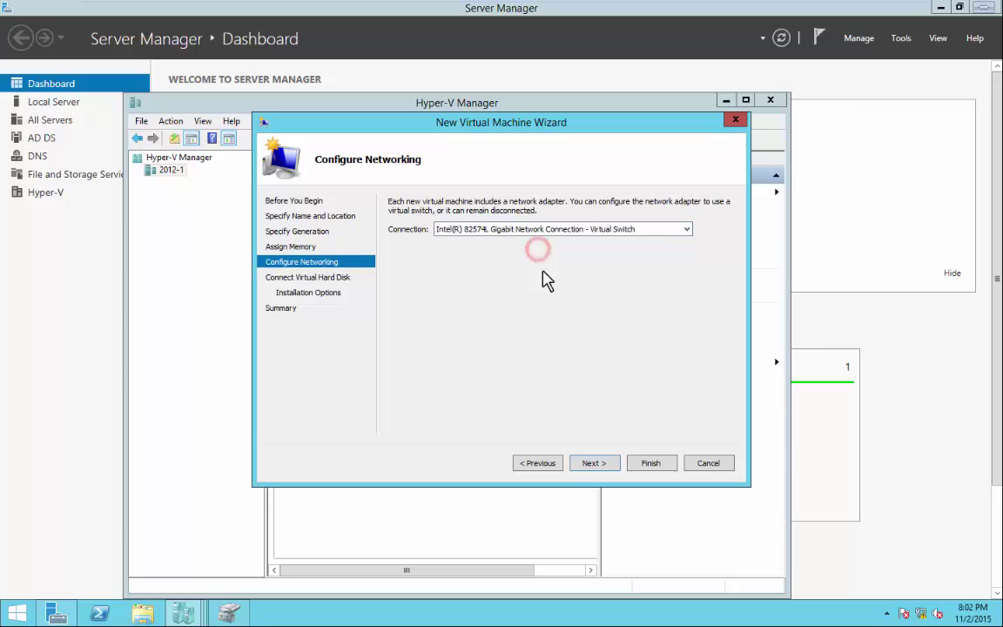
left_click(600, 463)
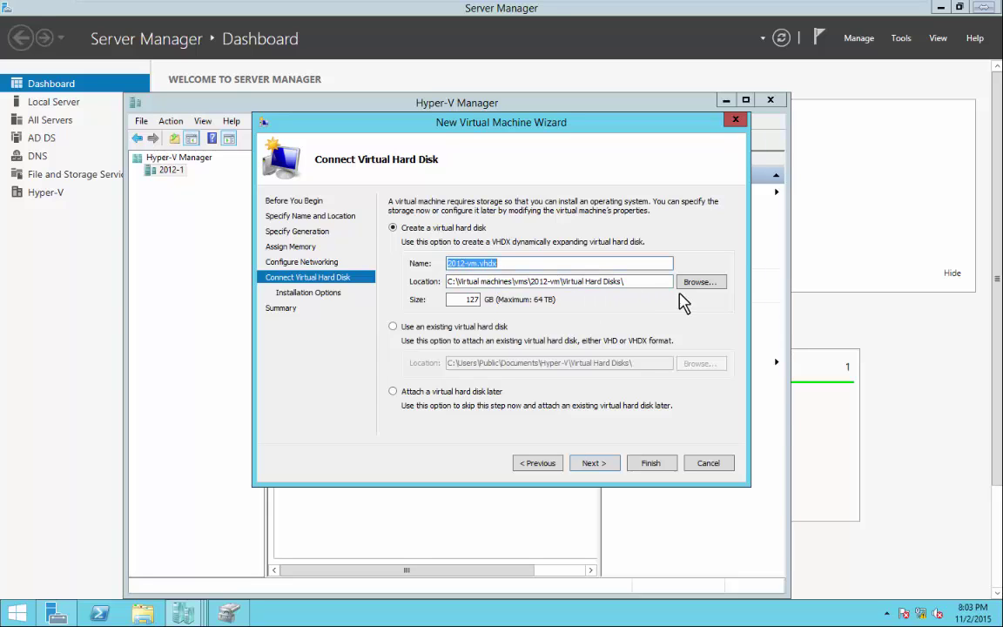
Place the new 2012-vm.vhdx virtual disk in C:\Virtual machines\vhd.
left_click(707, 284)
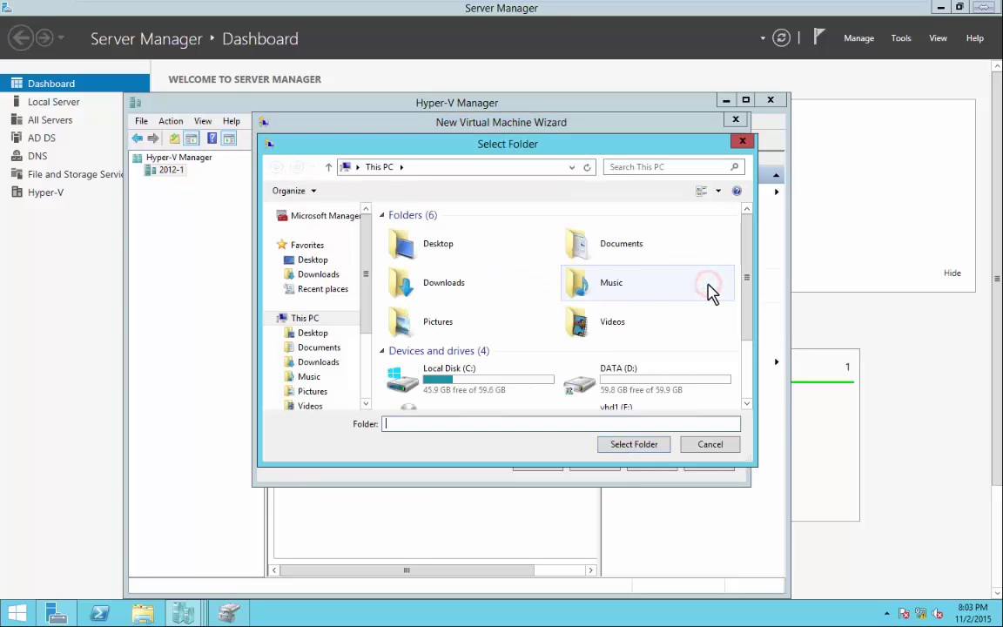
double_click(457, 383)
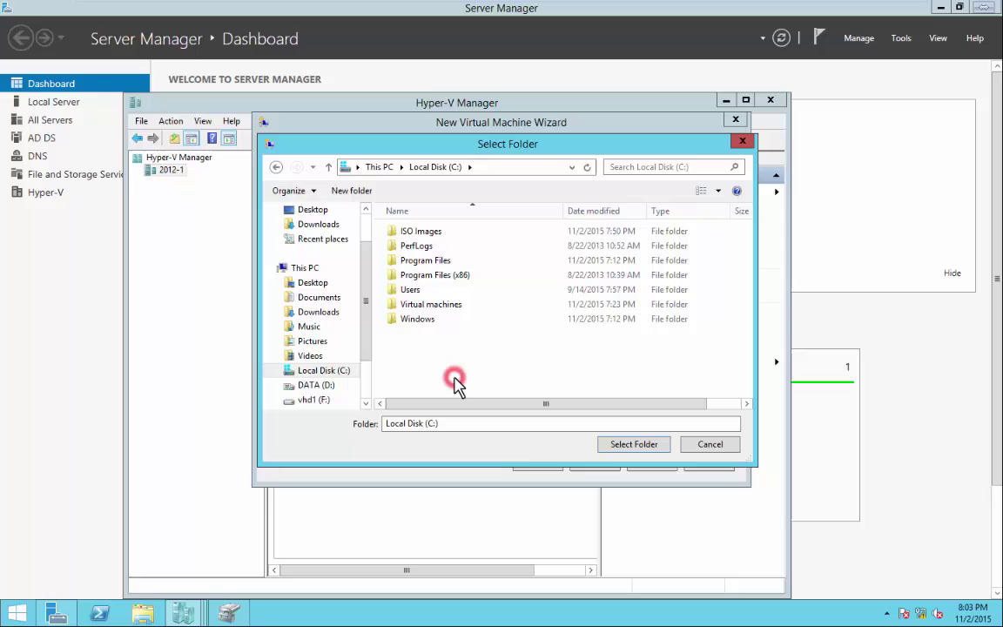
double_click(431, 309)
double_click(406, 232)
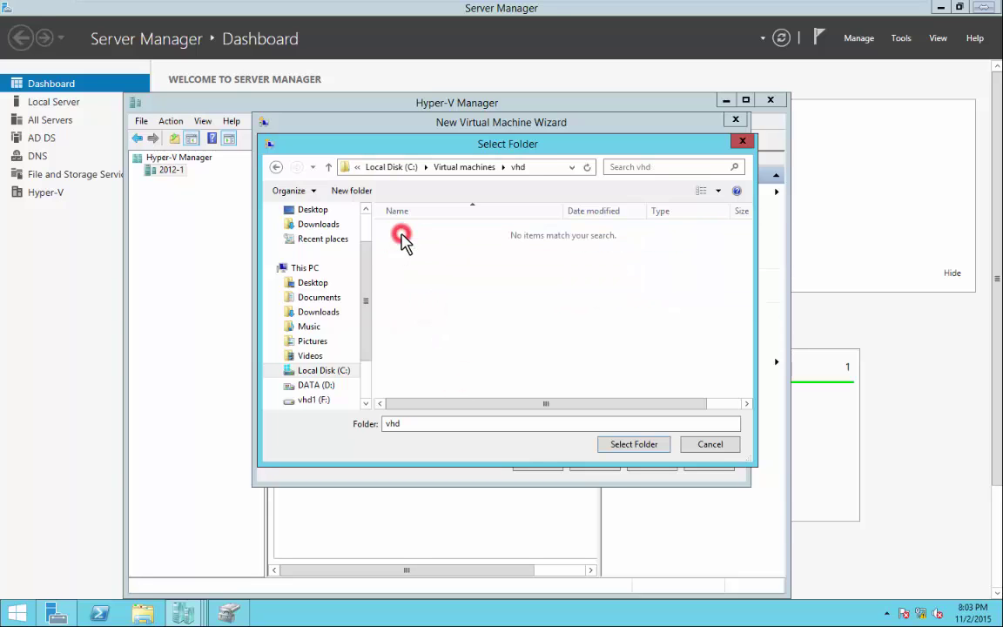
left_click(634, 446)
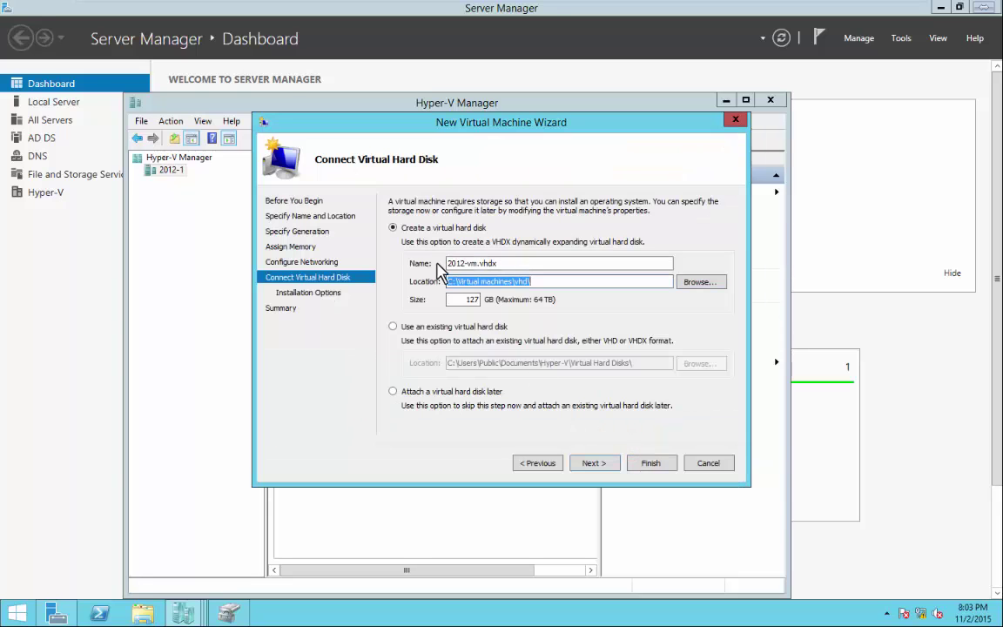
left_click(592, 464)
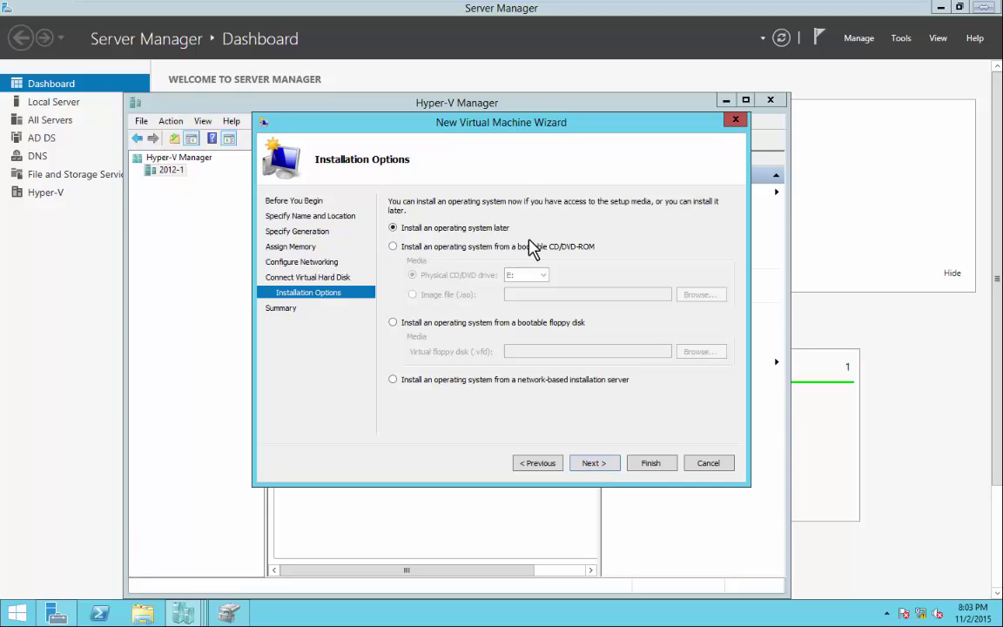
Use the Windows Server 2012 R2 Evaluation ISO from C:\ISO Images as install media and finish.
left_click(394, 248)
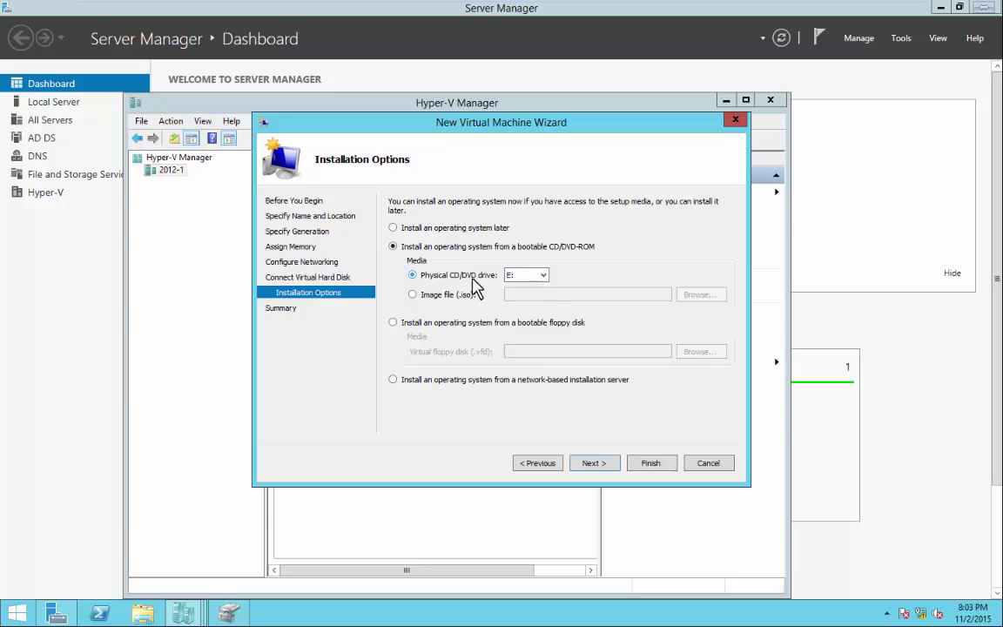
left_click(413, 294)
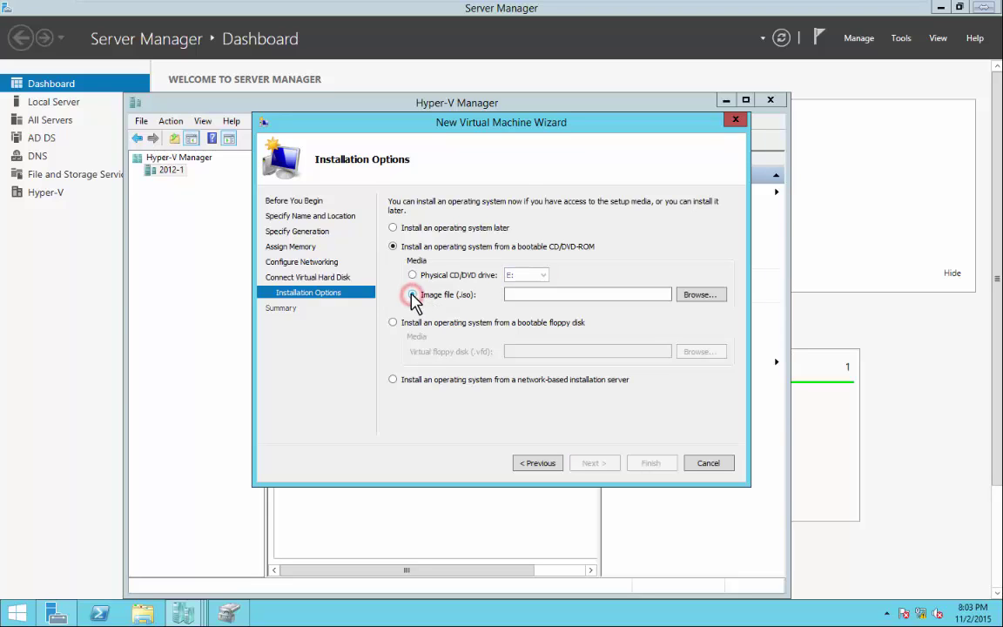
left_click(701, 294)
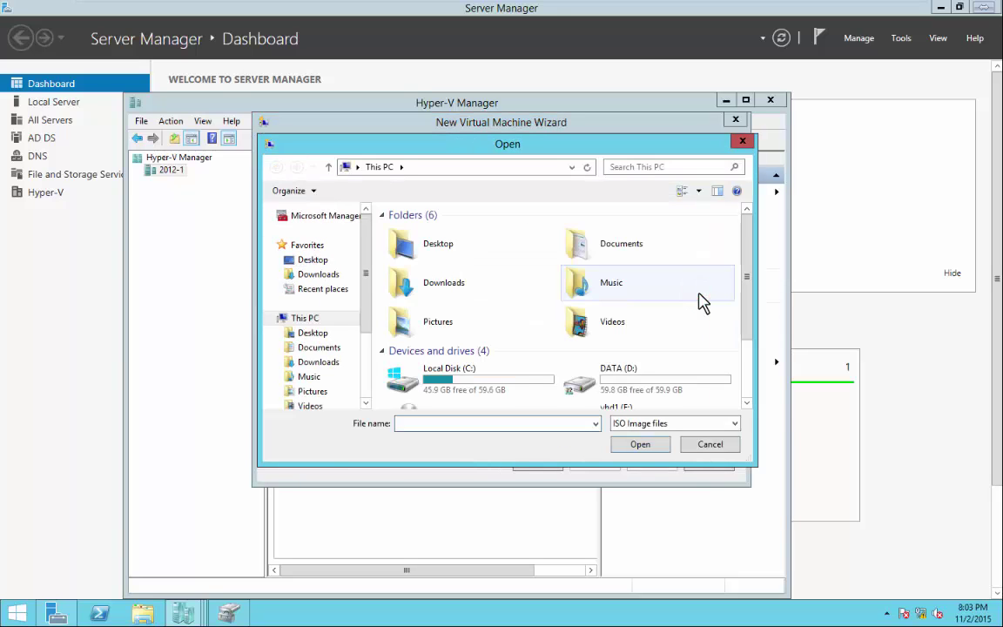
double_click(457, 382)
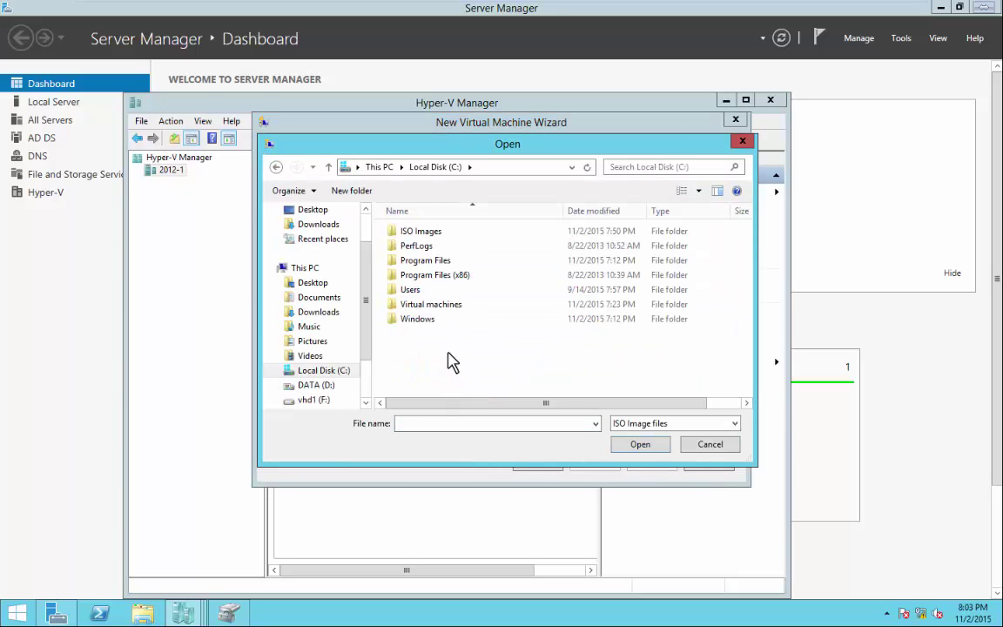
double_click(426, 232)
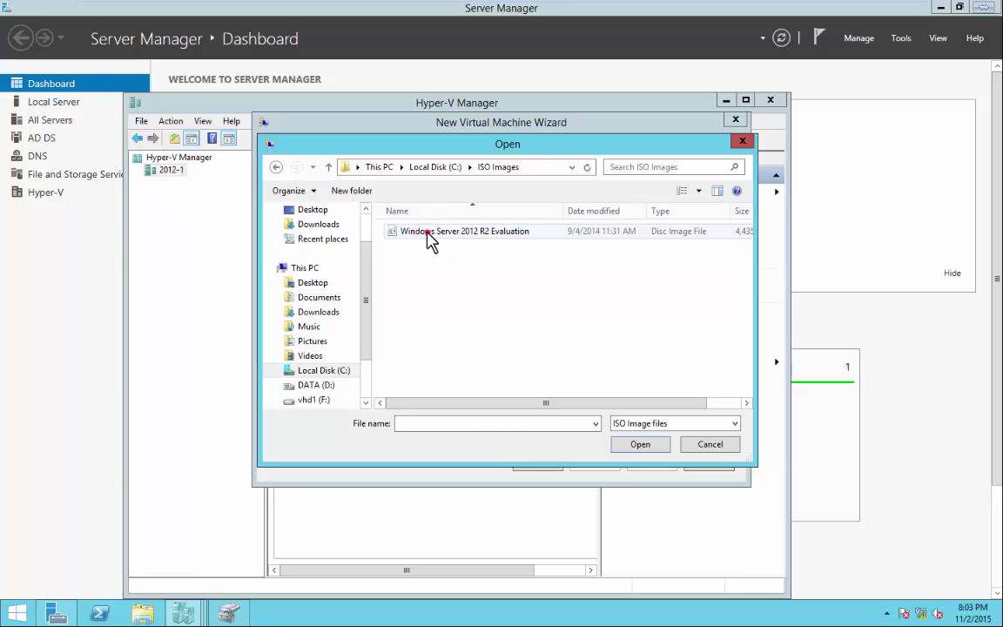
left_click(425, 232)
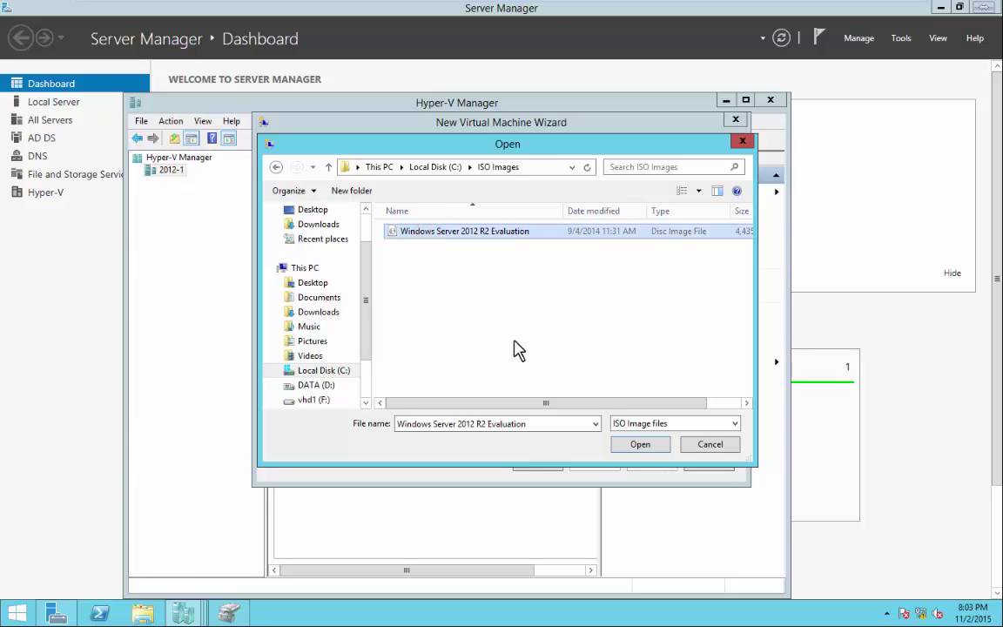
left_click(636, 443)
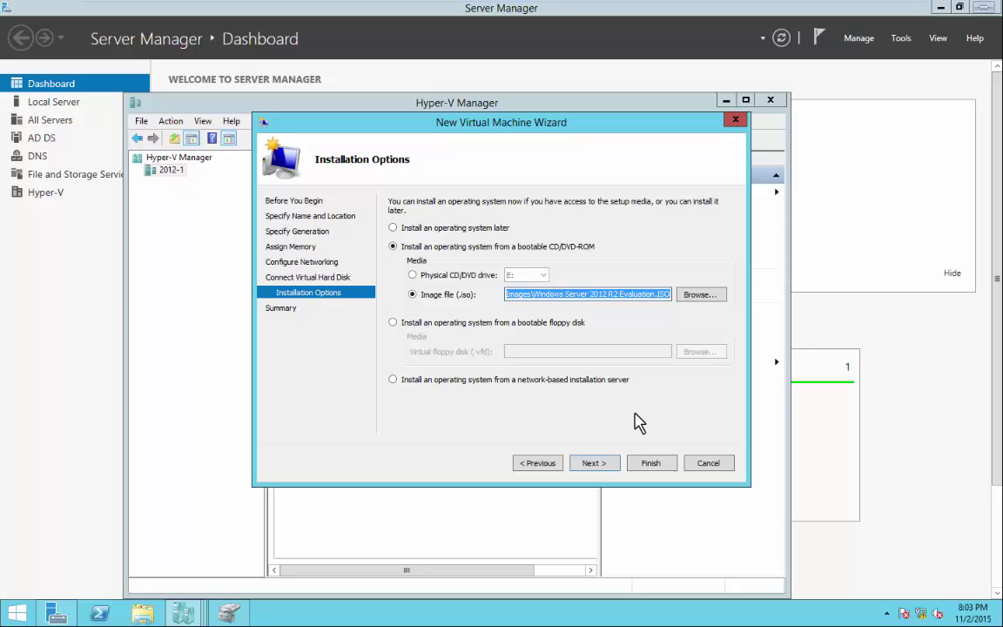
left_click(593, 466)
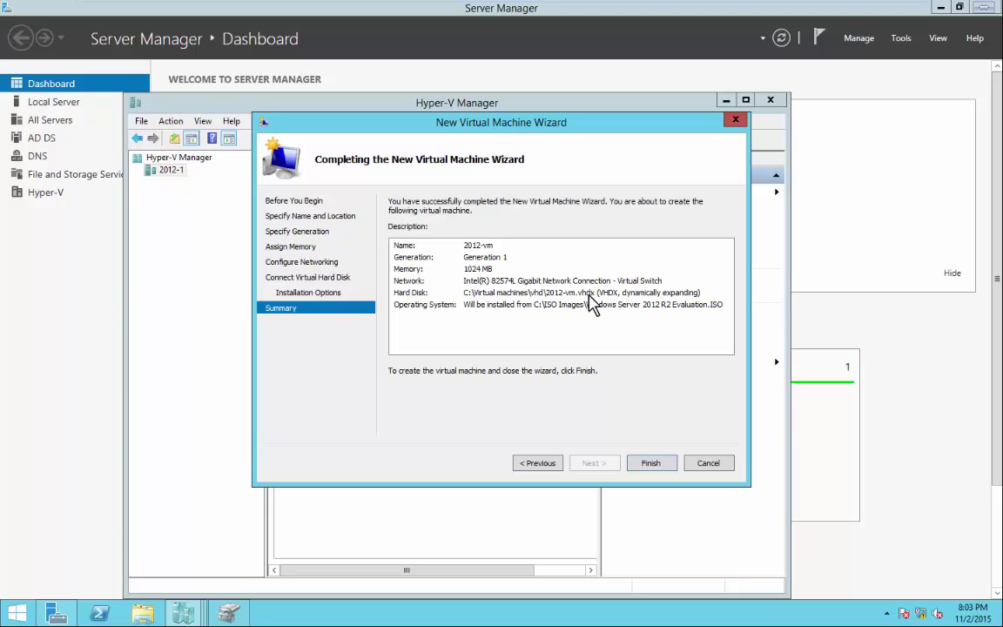
left_click(650, 463)
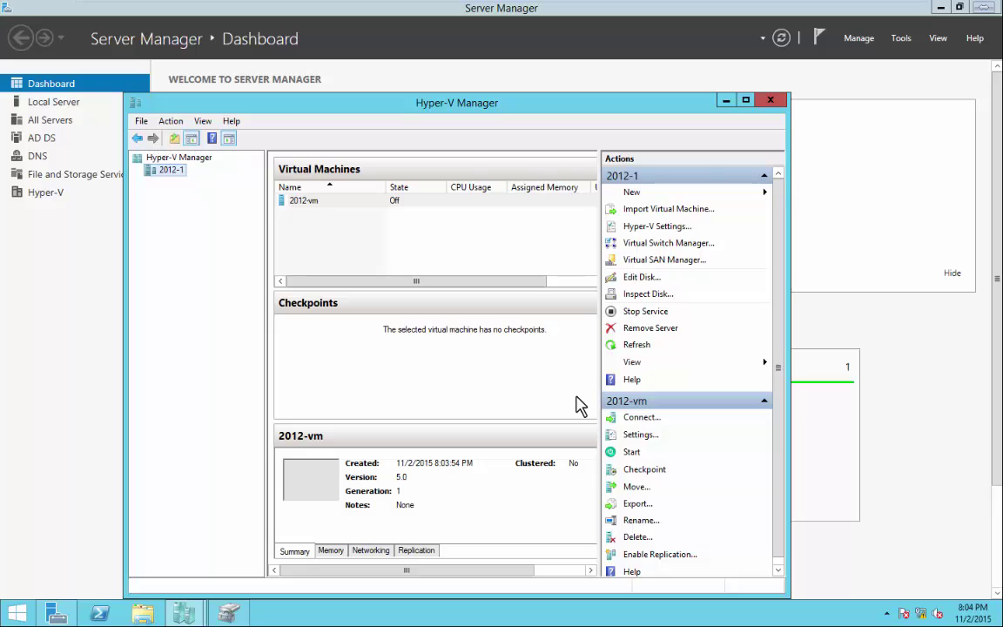
Start 2012-vm from its right-click menu so it boots with 1024 MB memory.
left_click(310, 204)
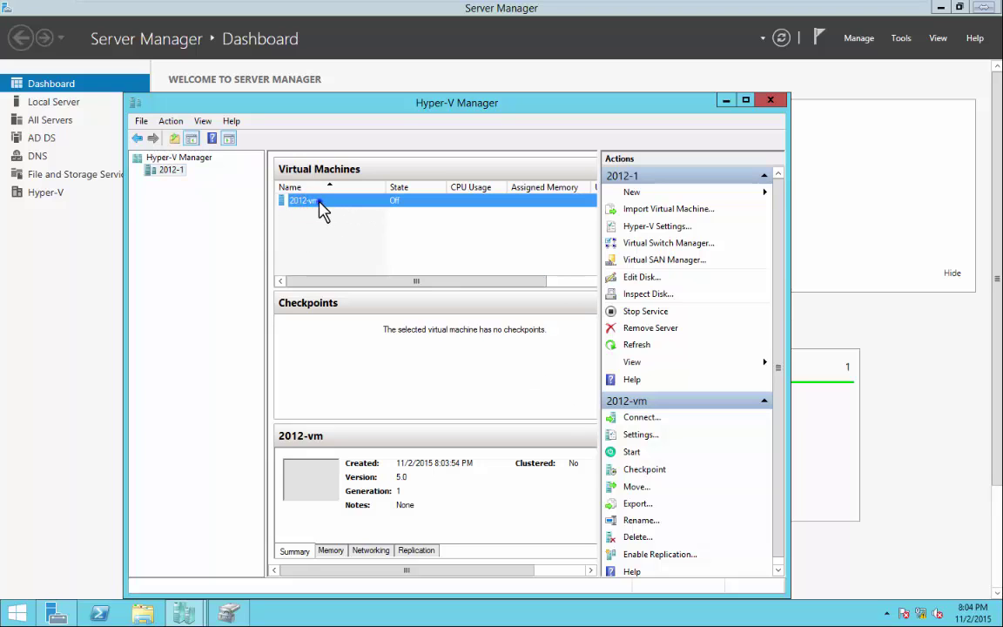
right_click(320, 203)
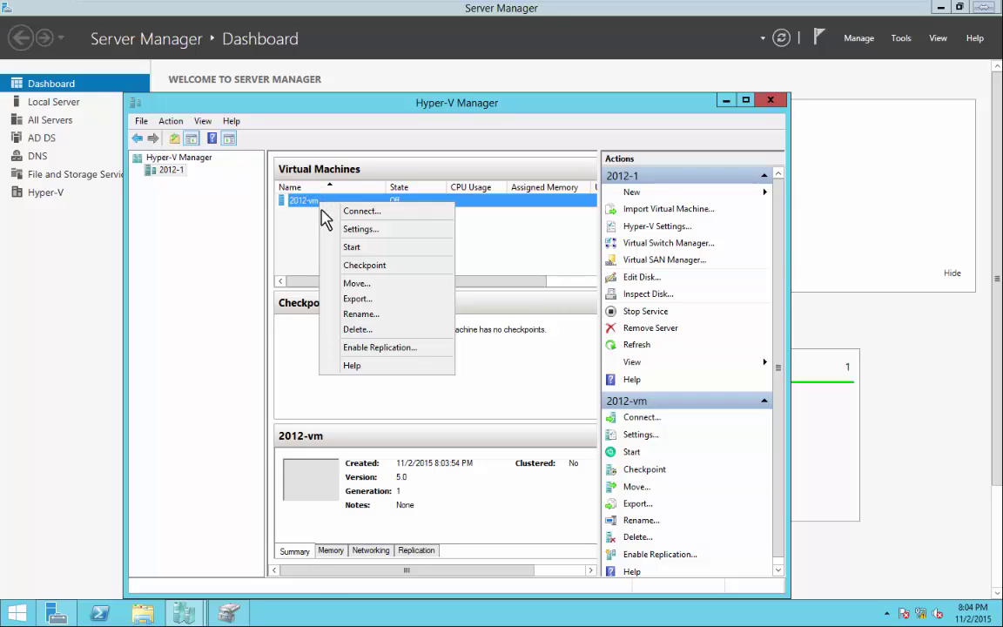
left_click(309, 237)
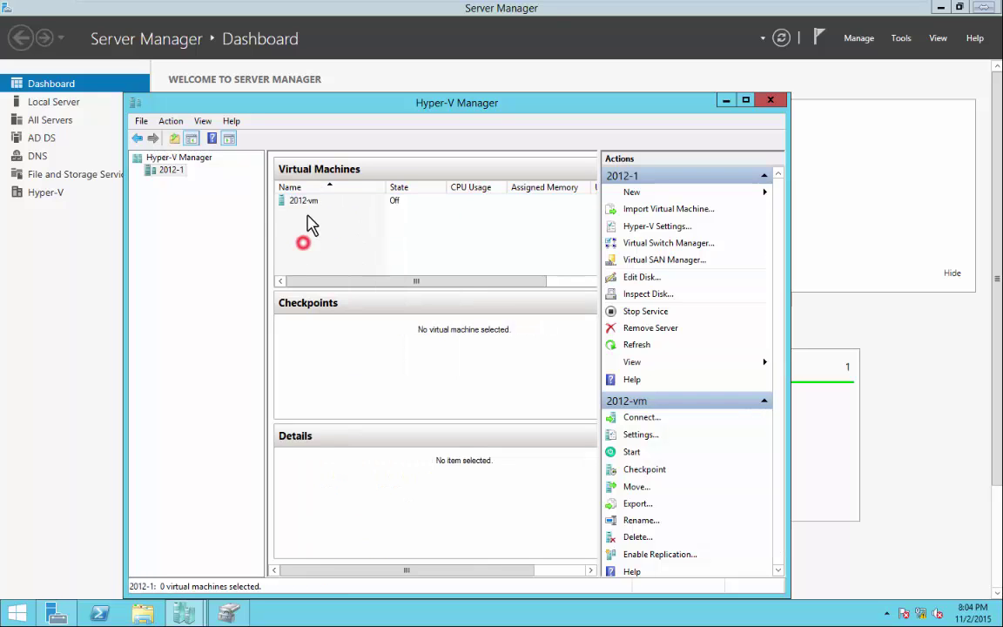
left_click(307, 201)
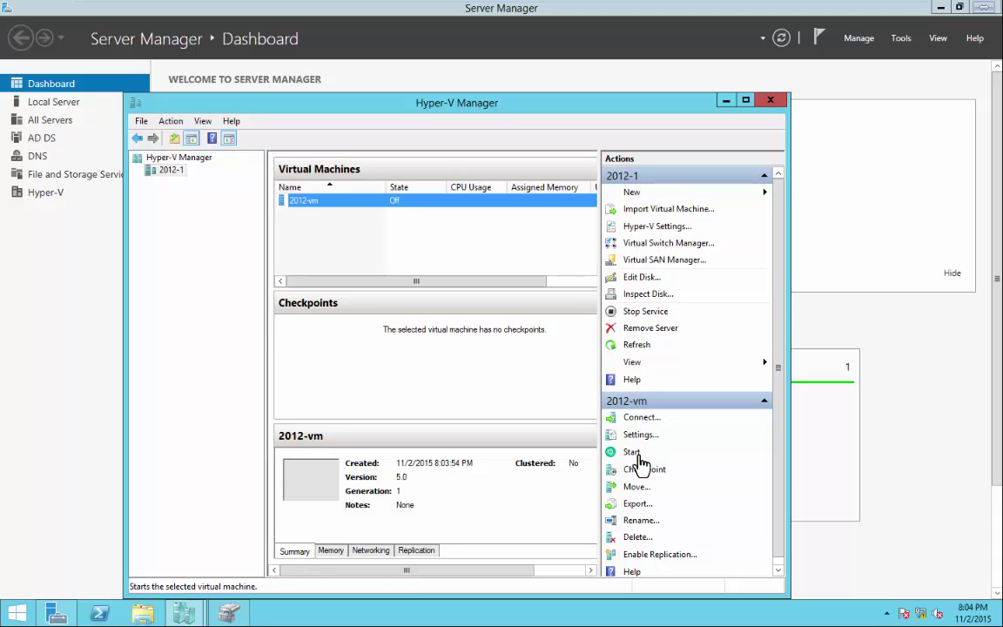
right_click(387, 205)
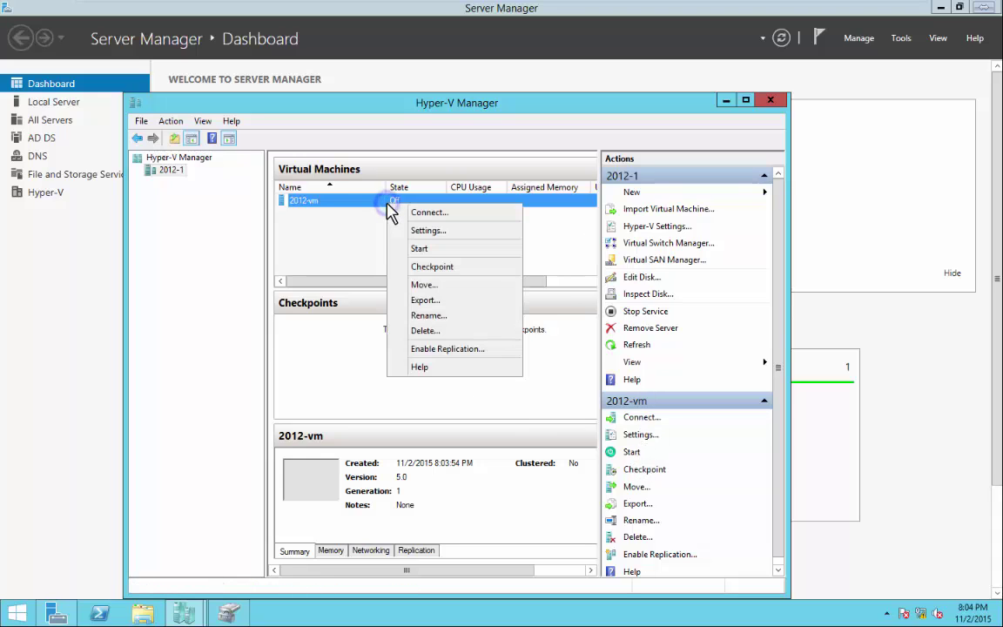
left_click(420, 249)
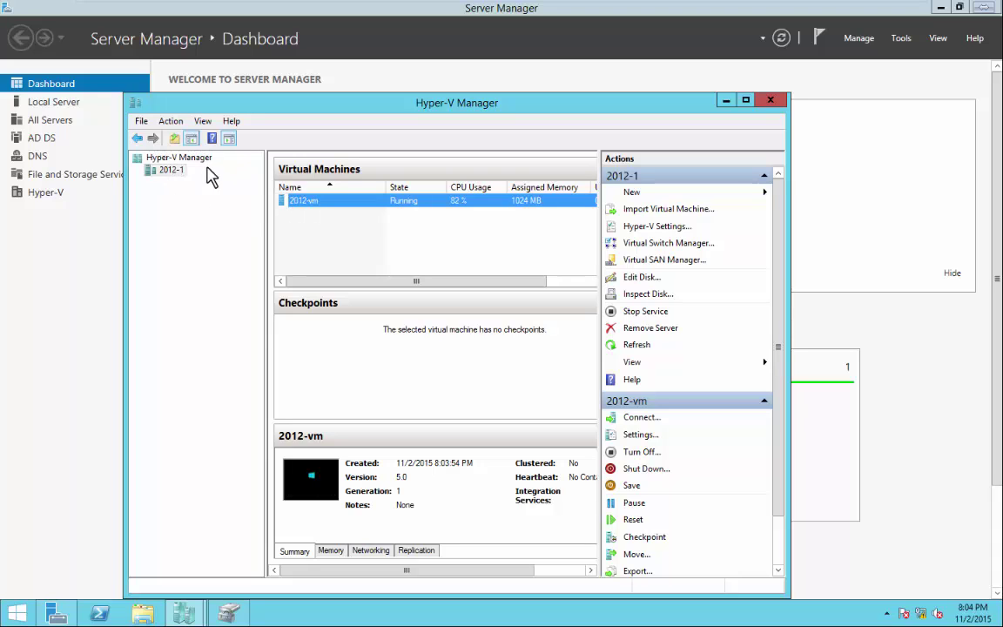
Connect to 2012-vm's console and start Windows setup with the default language settings.
double_click(366, 204)
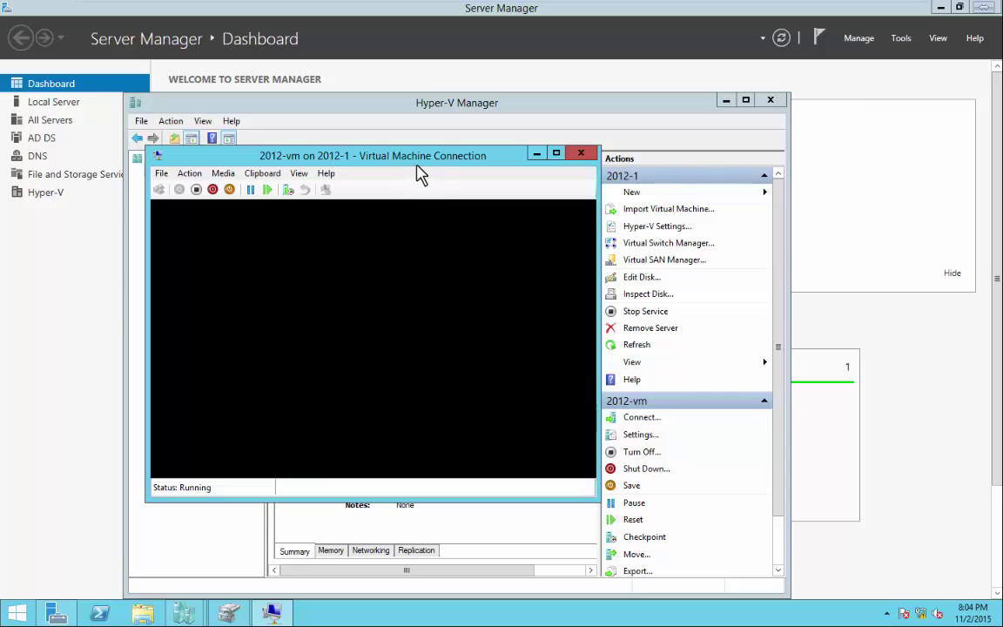
left_click_drag(421, 155, 459, 28)
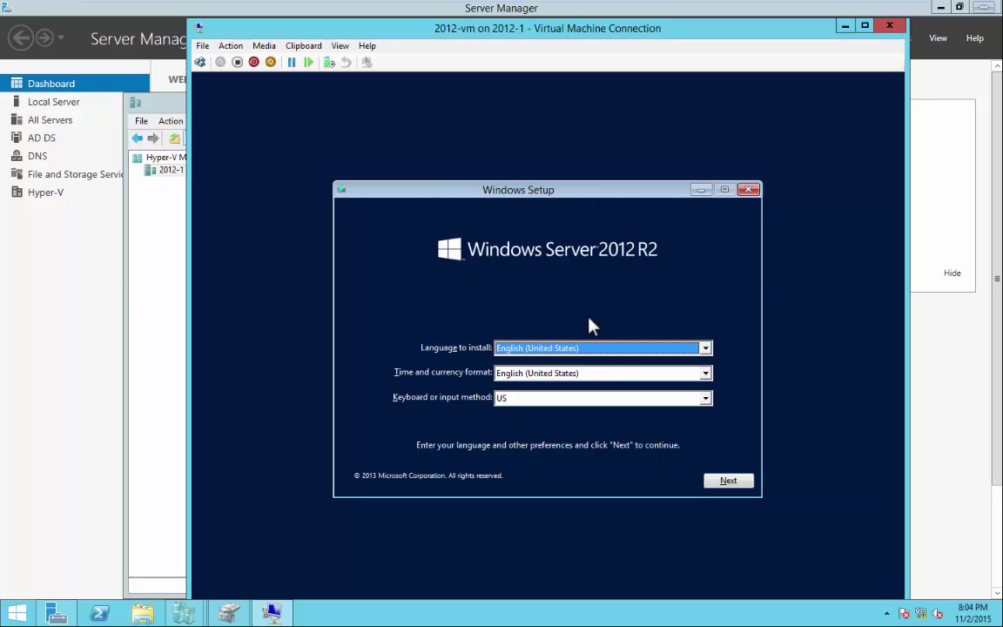
left_click(733, 483)
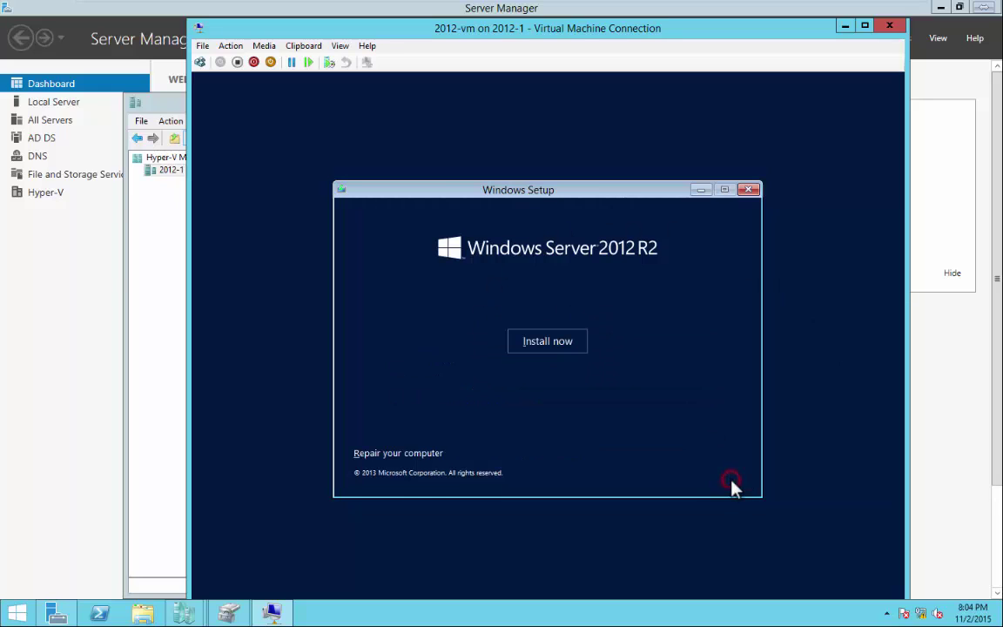
left_click(557, 345)
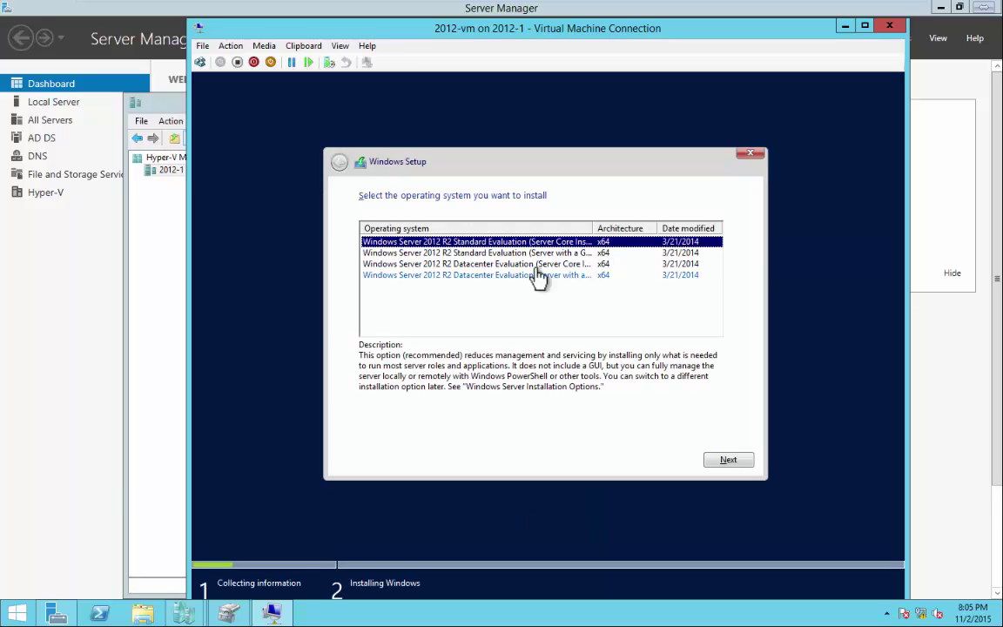
Install Windows Server 2012 R2 Standard Evaluation (GUI) as a custom install onto Drive 0.
left_click(490, 253)
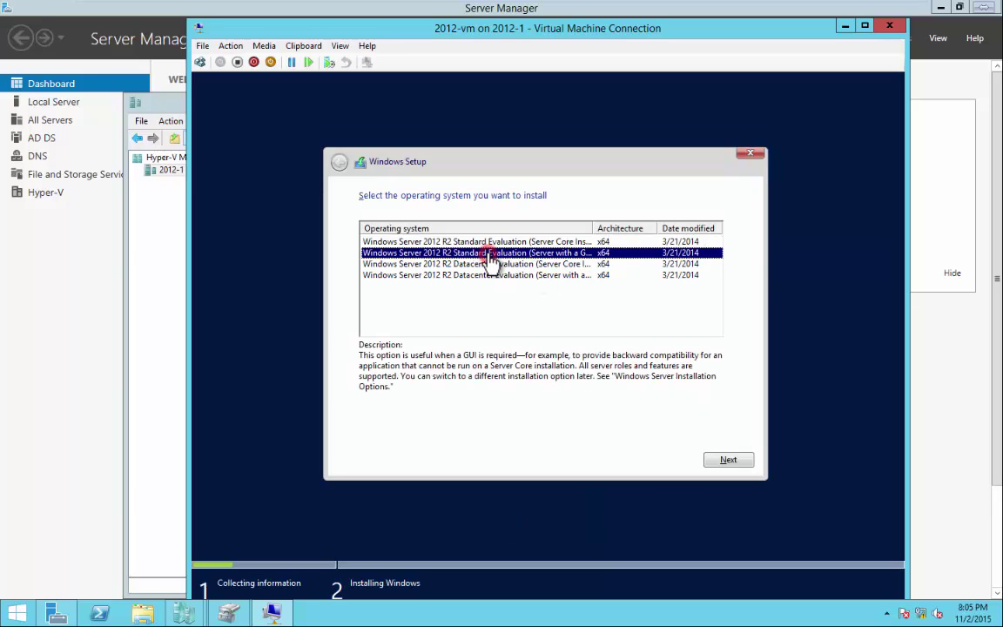
left_click(730, 462)
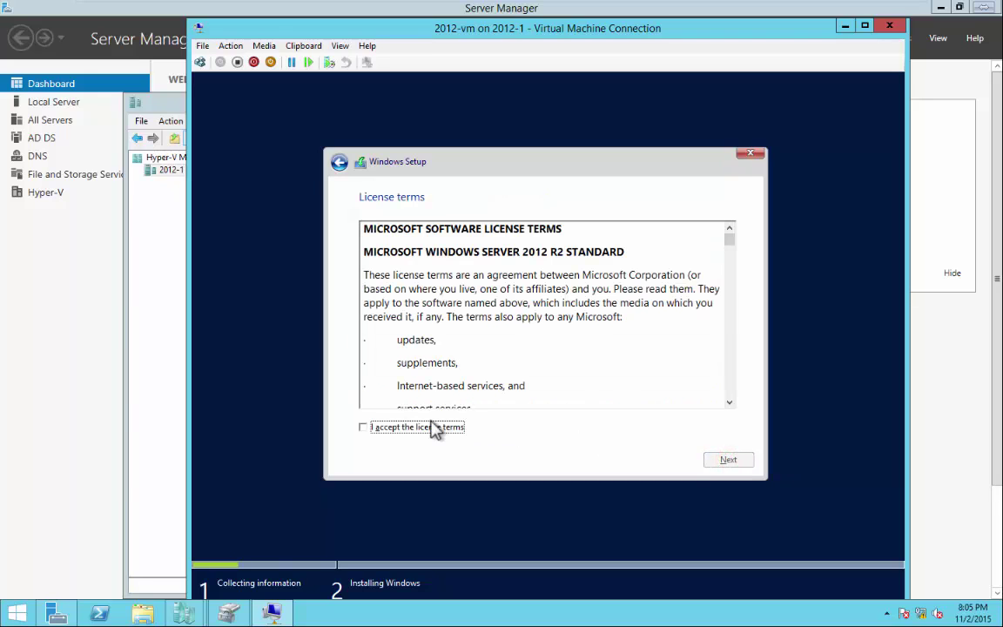
left_click(364, 427)
left_click(728, 462)
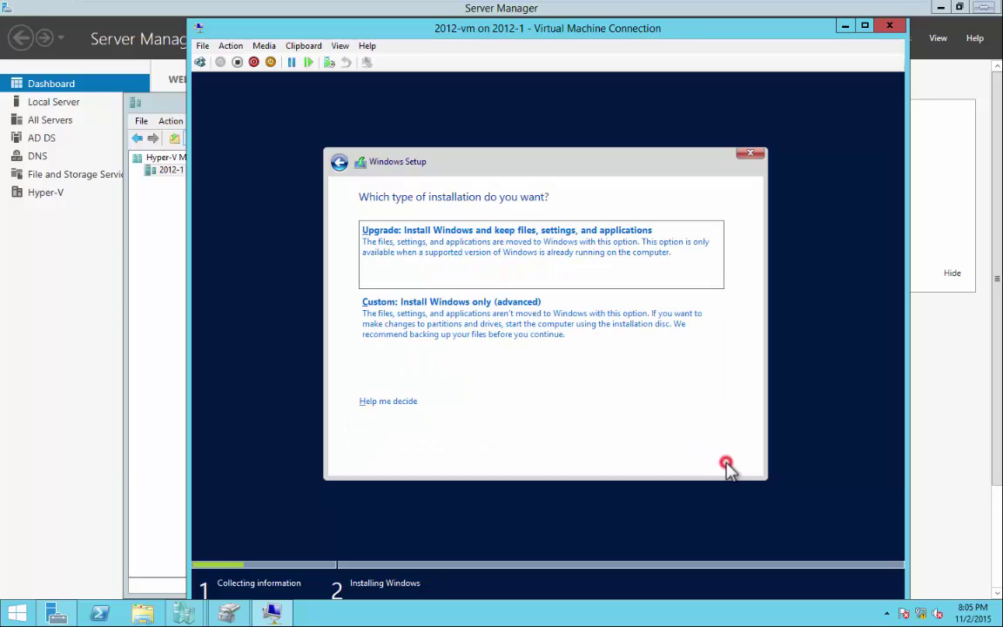
left_click(488, 325)
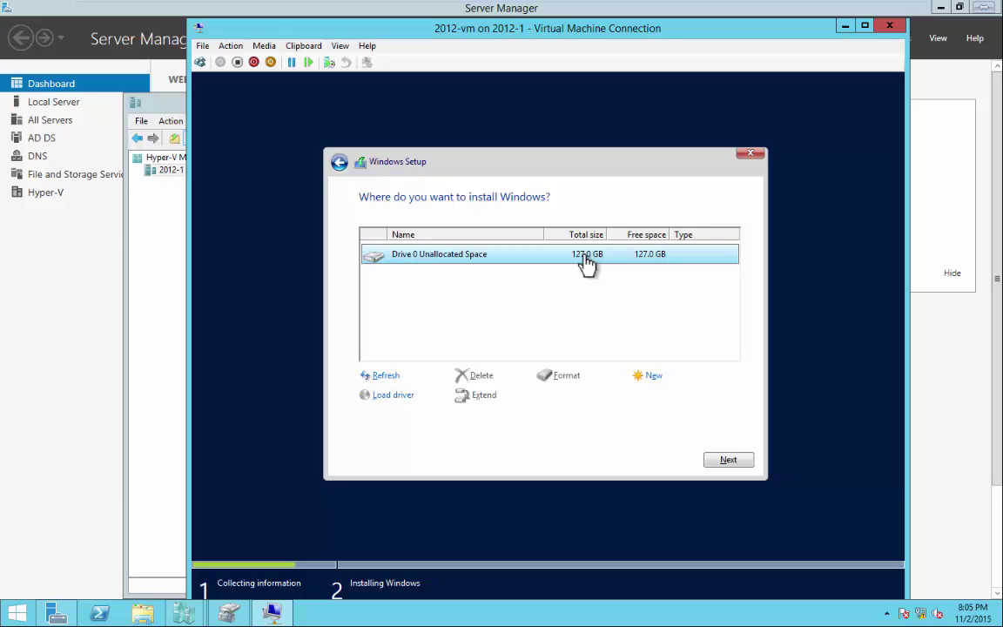
left_click(733, 462)
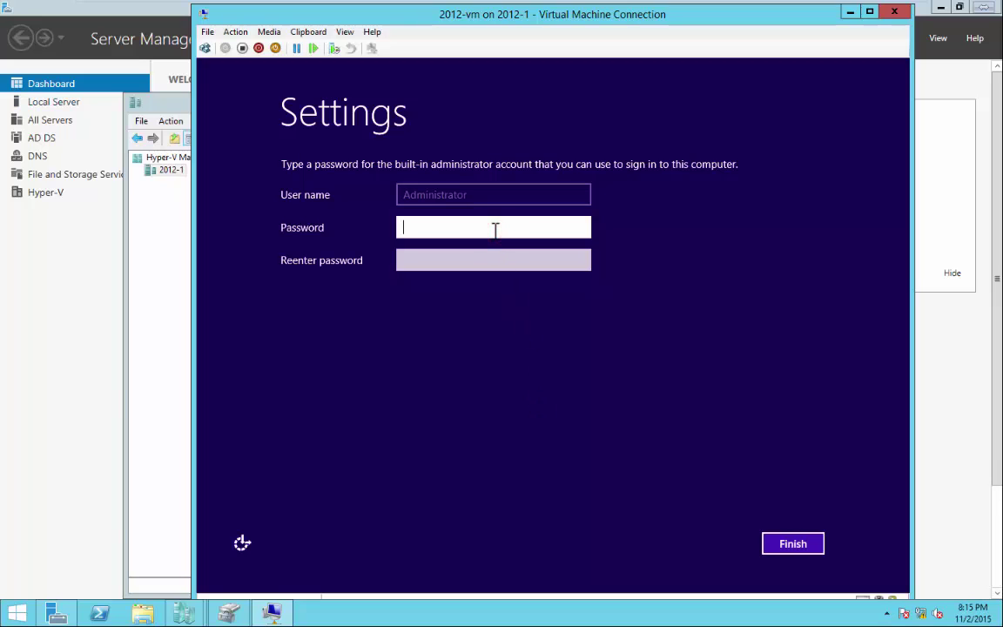
Enter and confirm the built-in Administrator password to finish setup.
type("Pa$$w0rd")
key("Tab")
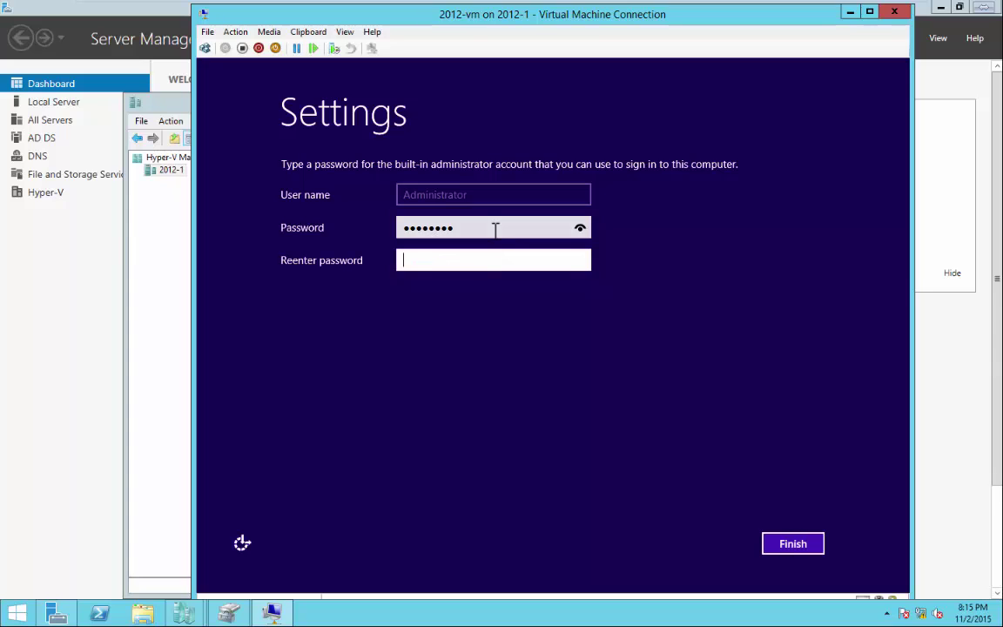
type("Pa$$w0rd")
key("Return")
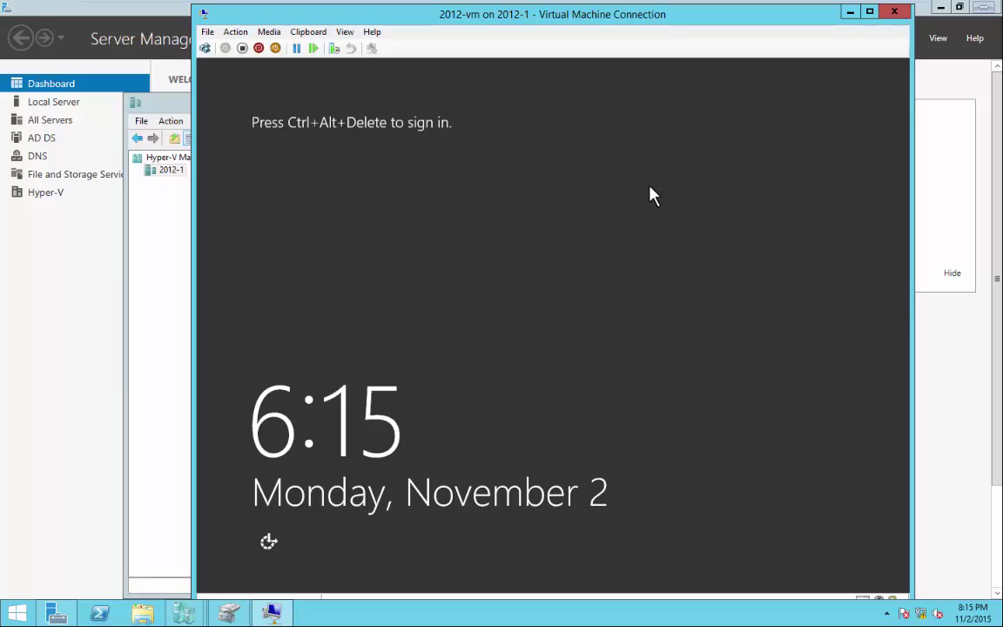
Sign in as Administrator, sending Ctrl+Alt+Delete from the console's Action menu.
key("ctrl+alt+End")
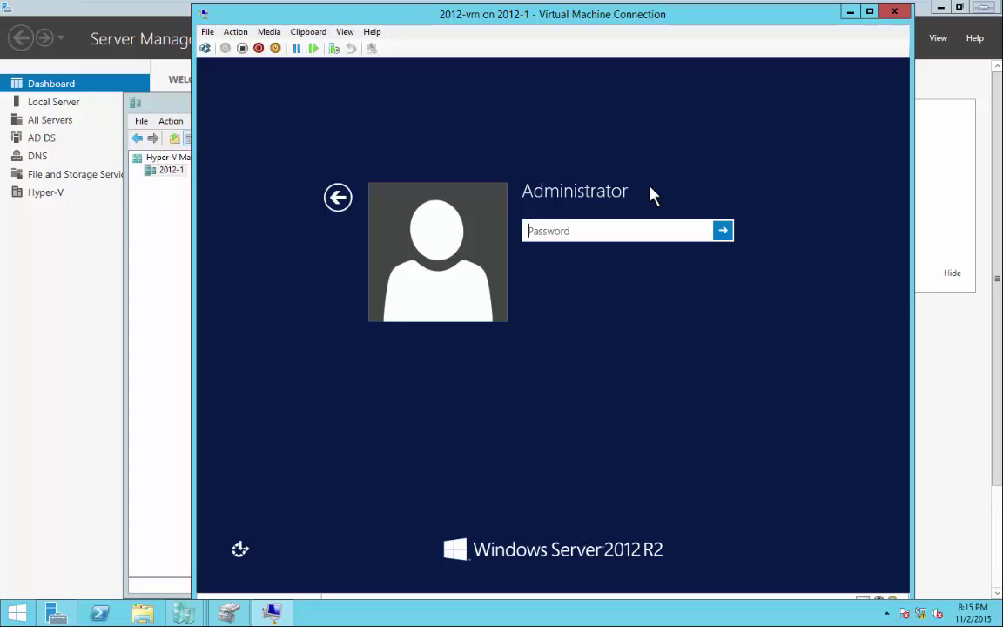
type("Pa$$w0rd")
key("Return")
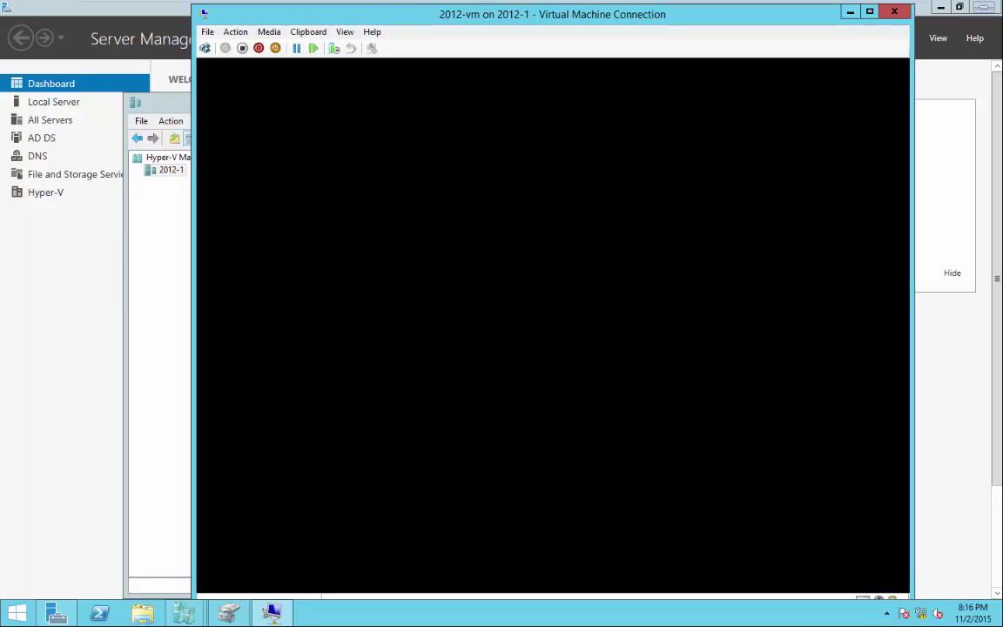
left_click(236, 35)
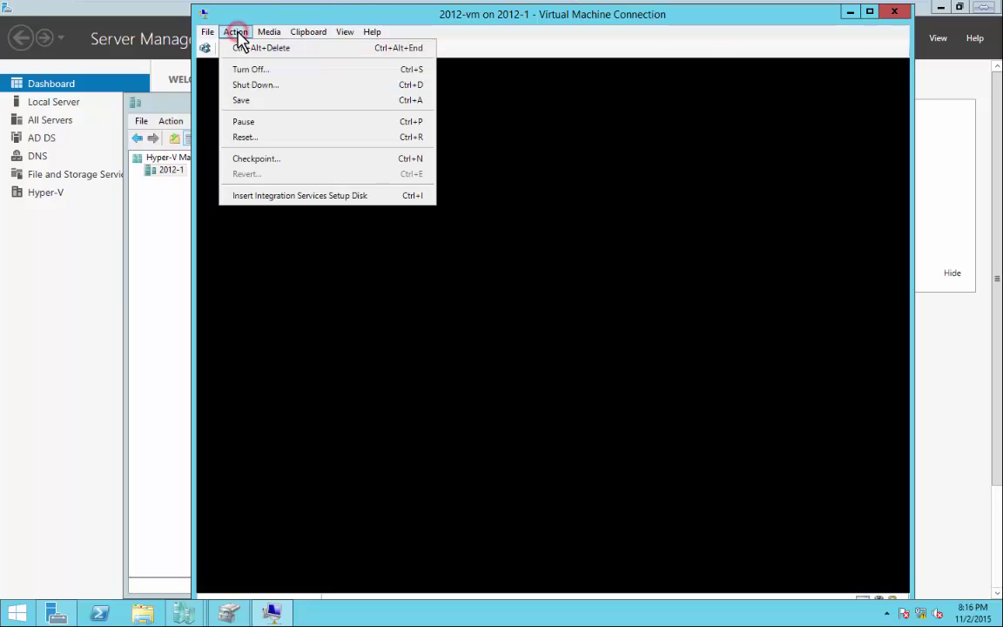
left_click(254, 15)
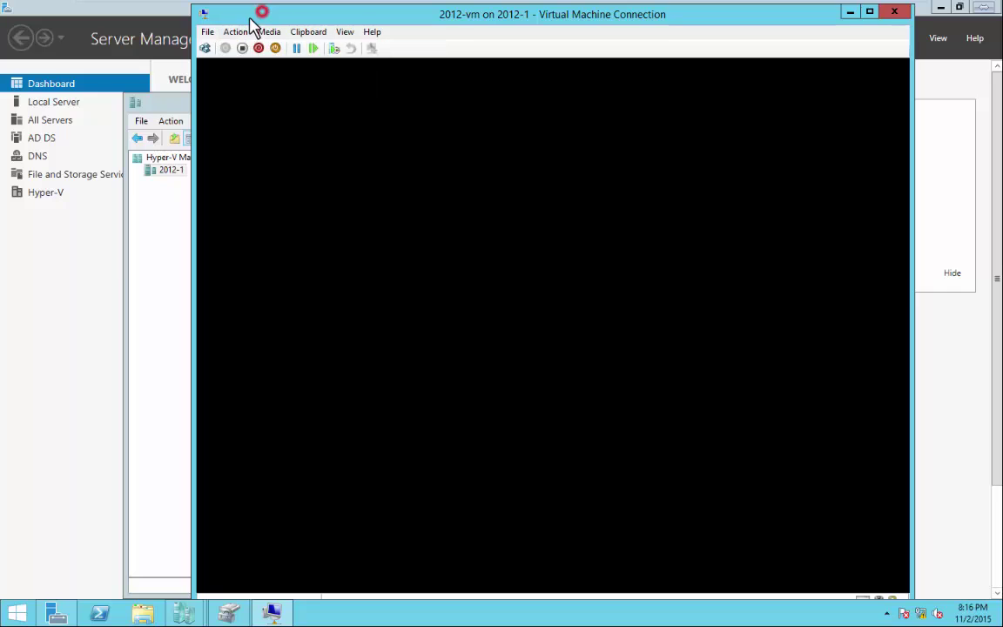
left_click(240, 31)
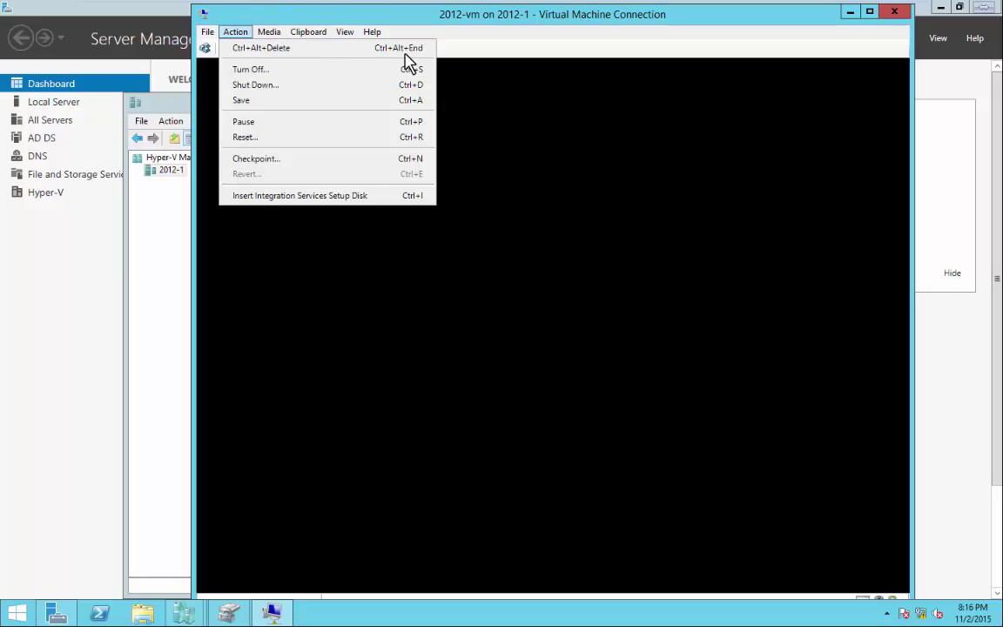
left_click(338, 19)
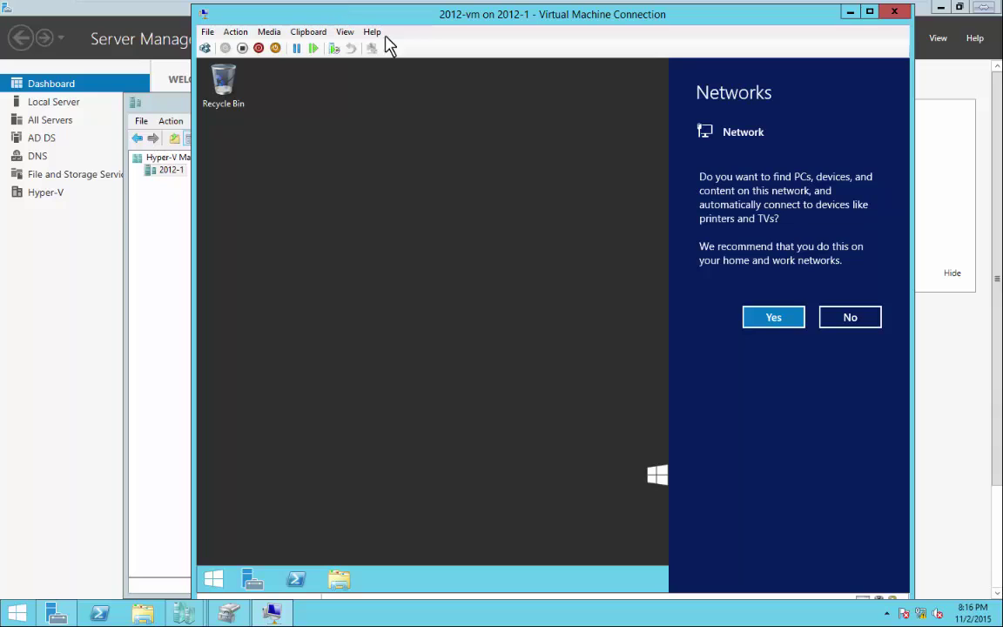
Allow network discovery on the guest, then reposition the console once Server Manager loads.
left_click(775, 322)
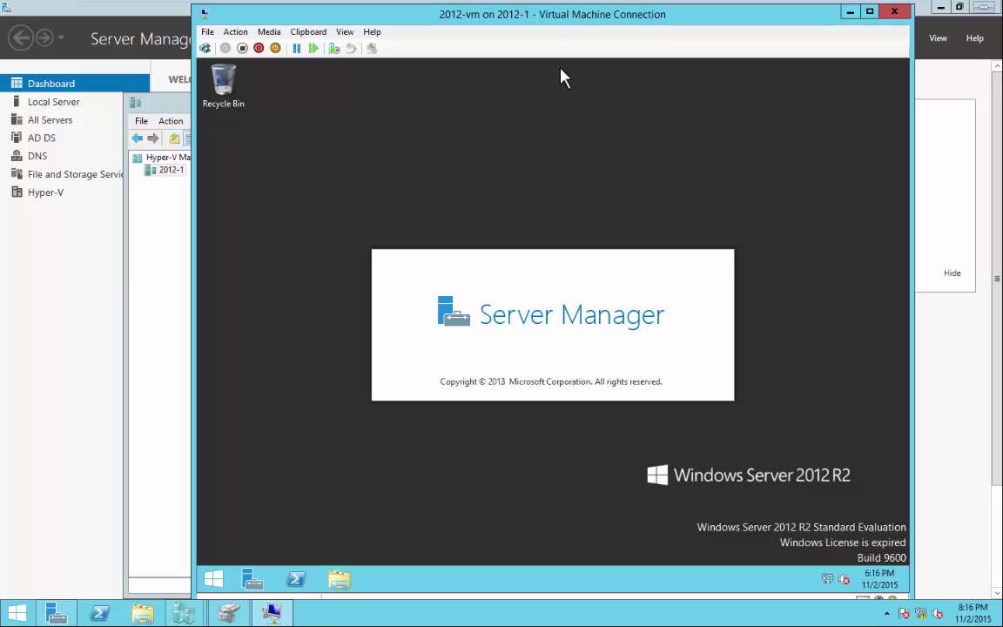
mouse_move(545, 21)
left_mouse_down()
mouse_move(856, 59)
mouse_move(861, 17)
mouse_move(992, 87)
mouse_move(859, 107)
mouse_move(941, 250)
left_mouse_up()
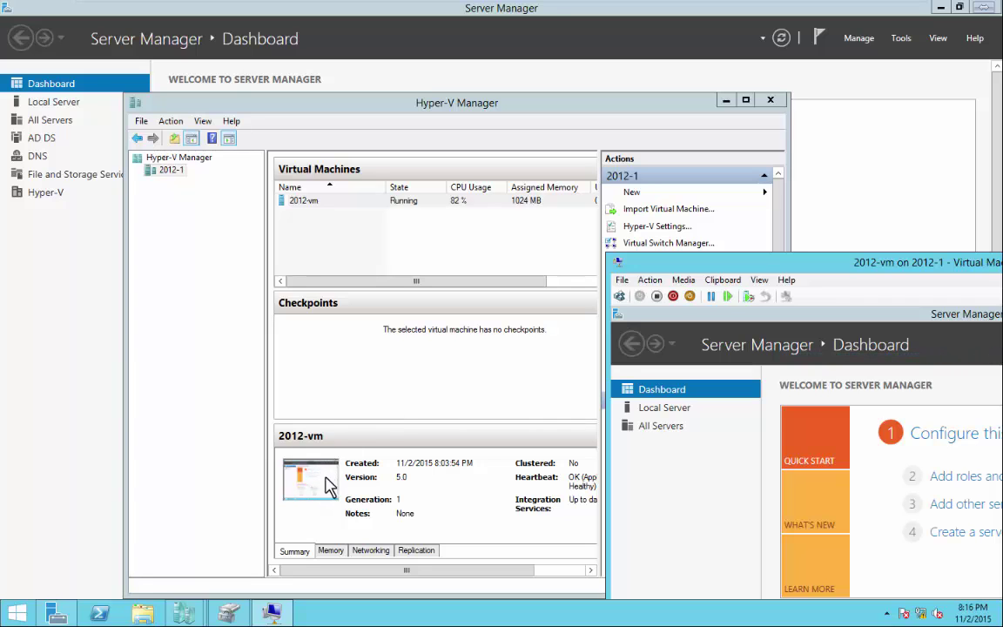
left_click_drag(721, 259, 180, 111)
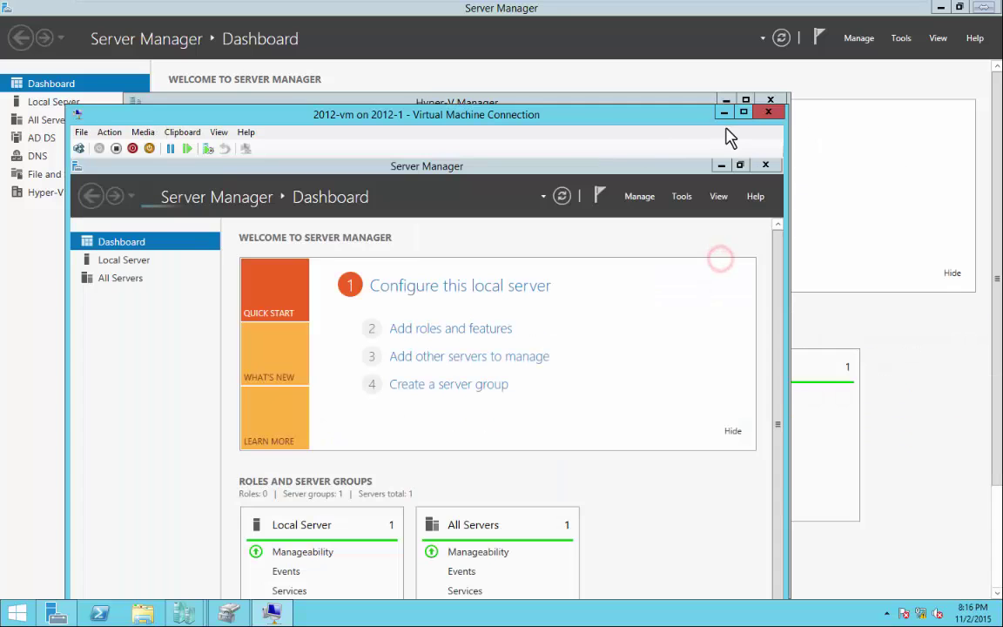
Close the 2012-vm console and check its Memory, Networking, Replication and Summary details.
left_click(768, 112)
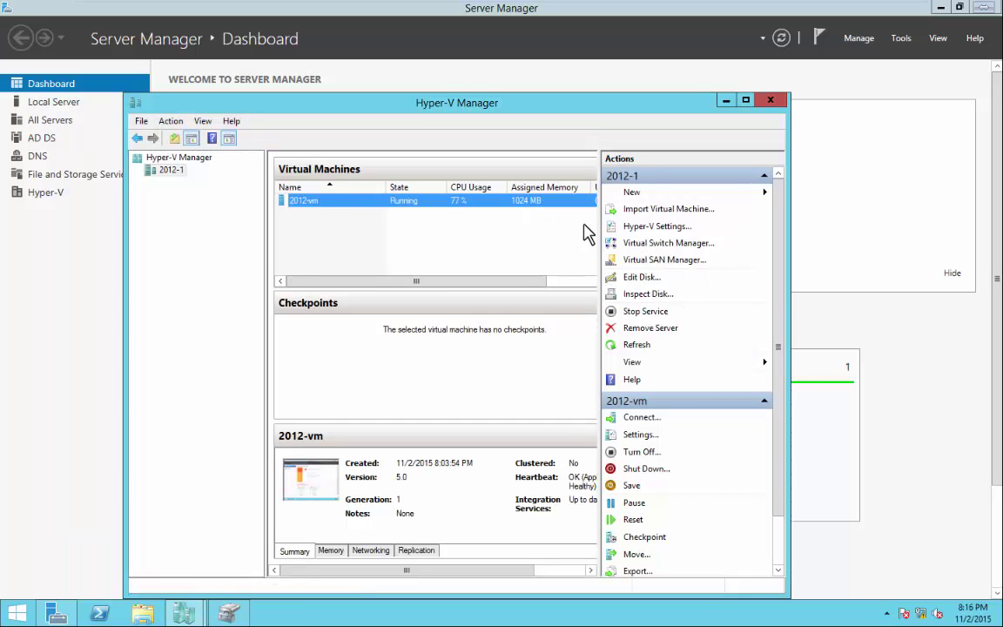
left_click_drag(531, 280, 612, 287)
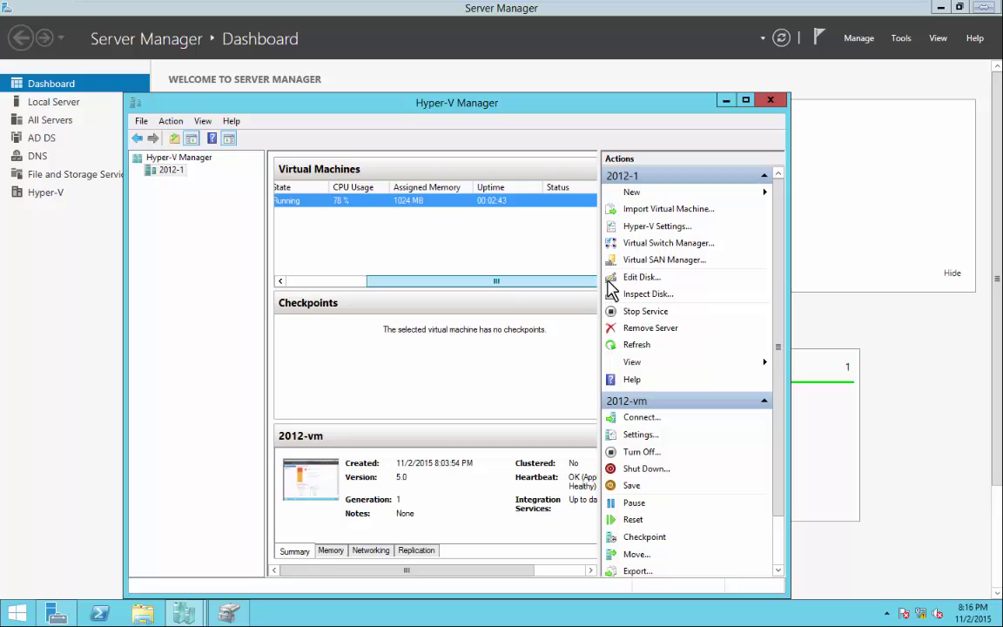
left_click_drag(479, 282, 362, 287)
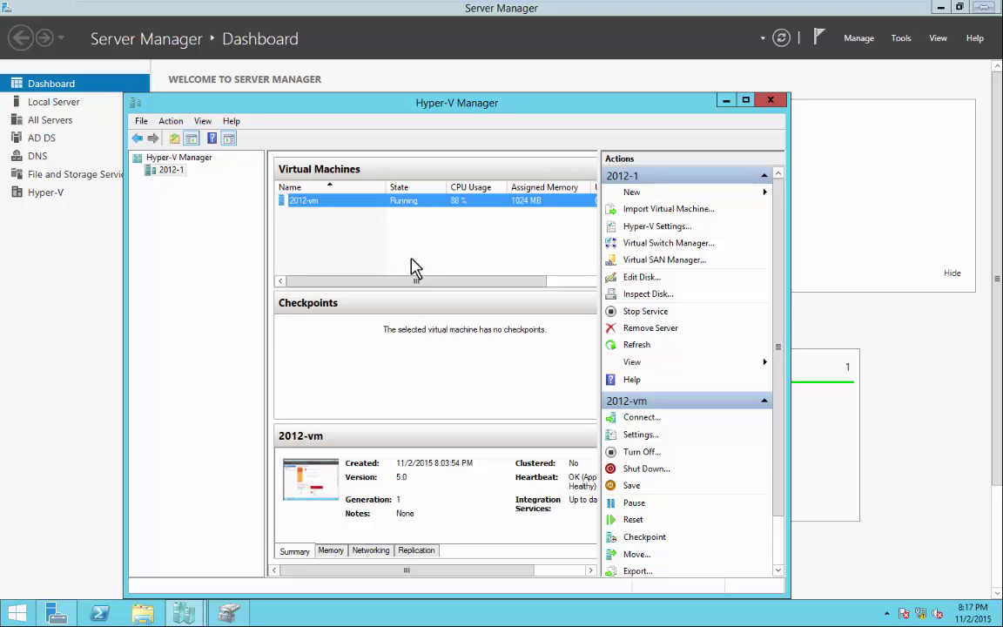
left_click(338, 552)
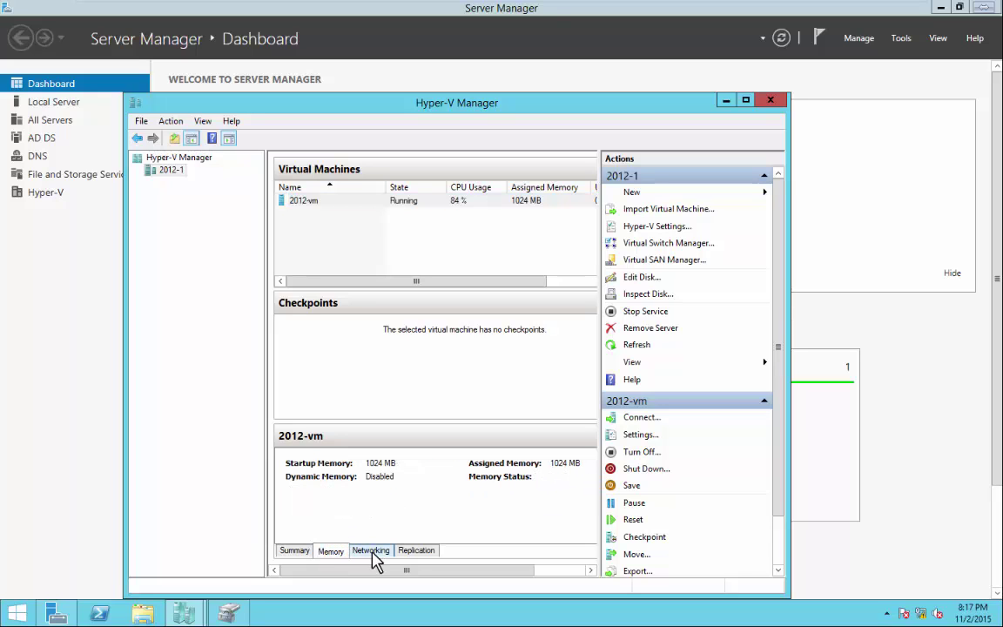
left_click(371, 551)
left_click(417, 552)
left_click(294, 551)
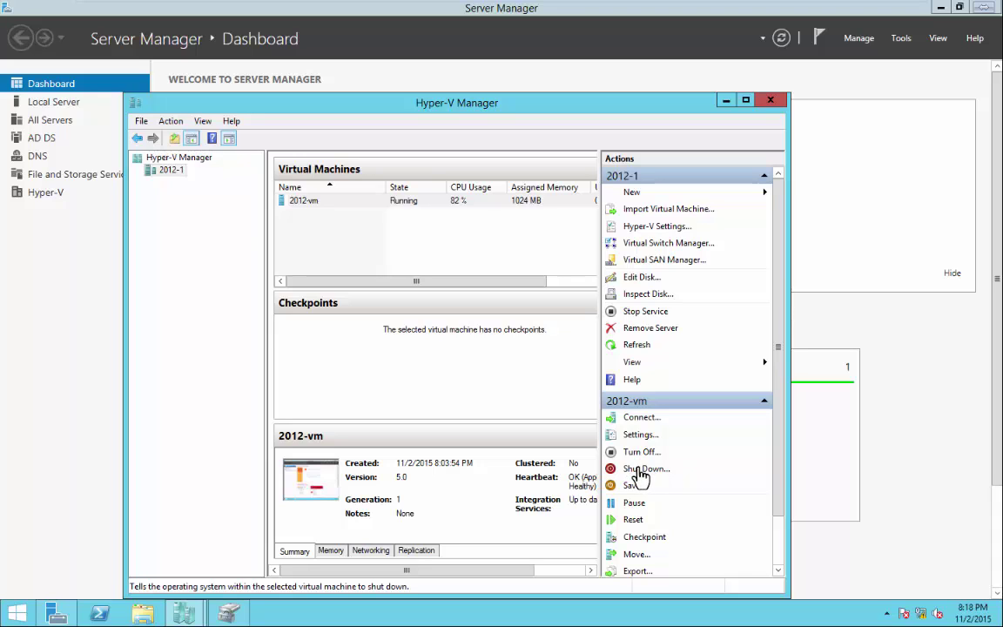
Reconnect to the running 2012-vm's console window.
right_click(295, 202)
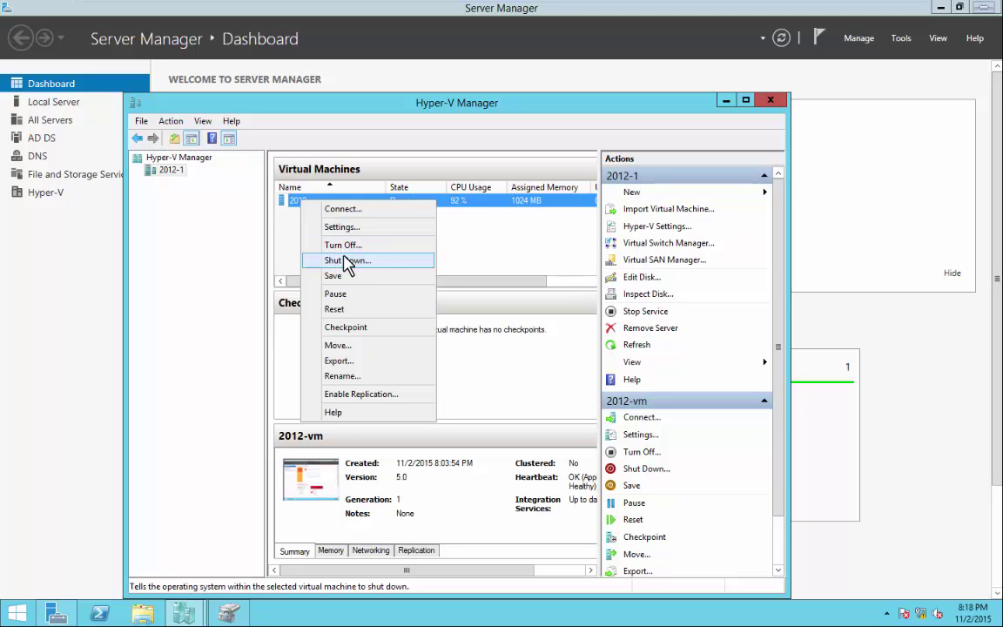
left_click(502, 252)
left_click(502, 253)
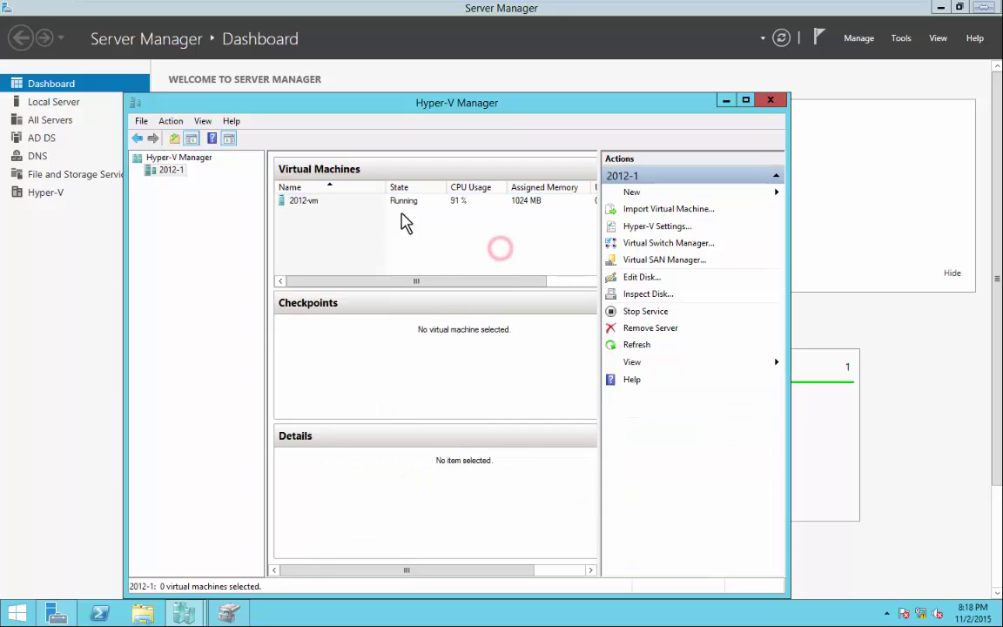
left_click(311, 206)
double_click(310, 205)
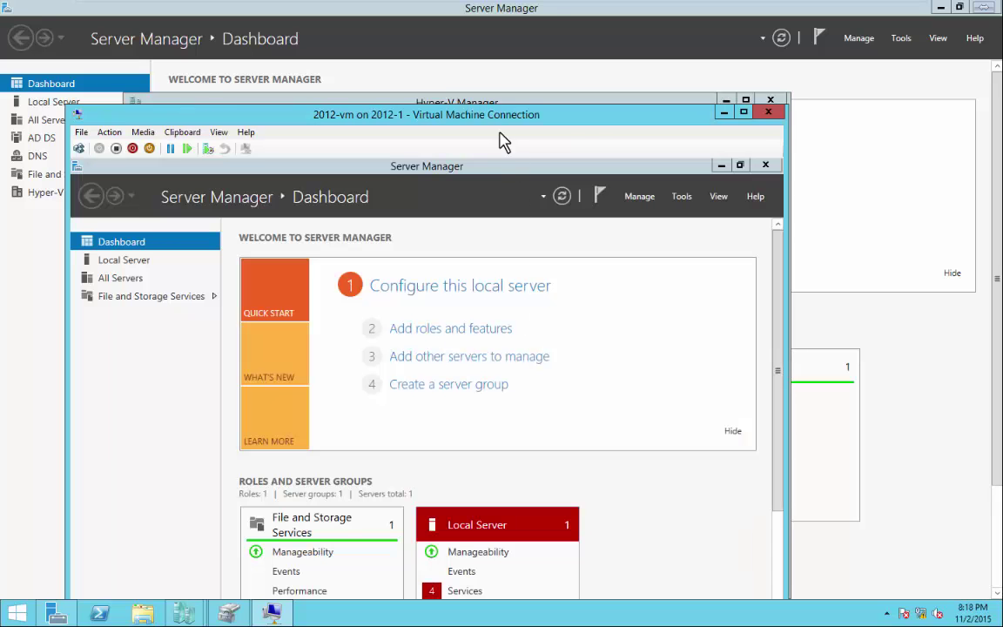
left_click_drag(497, 111, 576, 15)
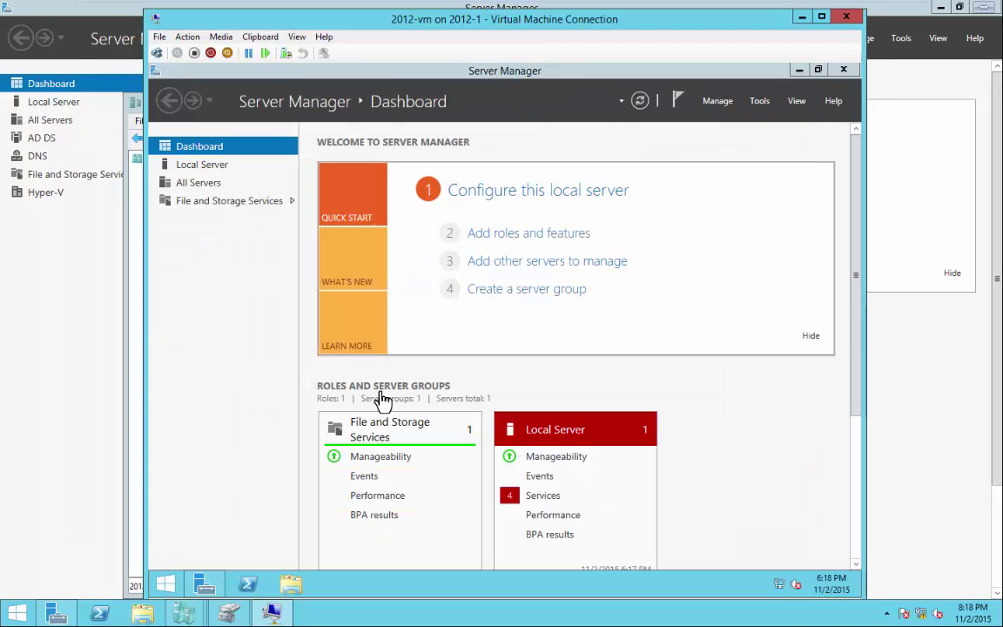
Shut down the guest from the Start button's menu and close the console.
right_click(166, 584)
mouse_move(318, 561)
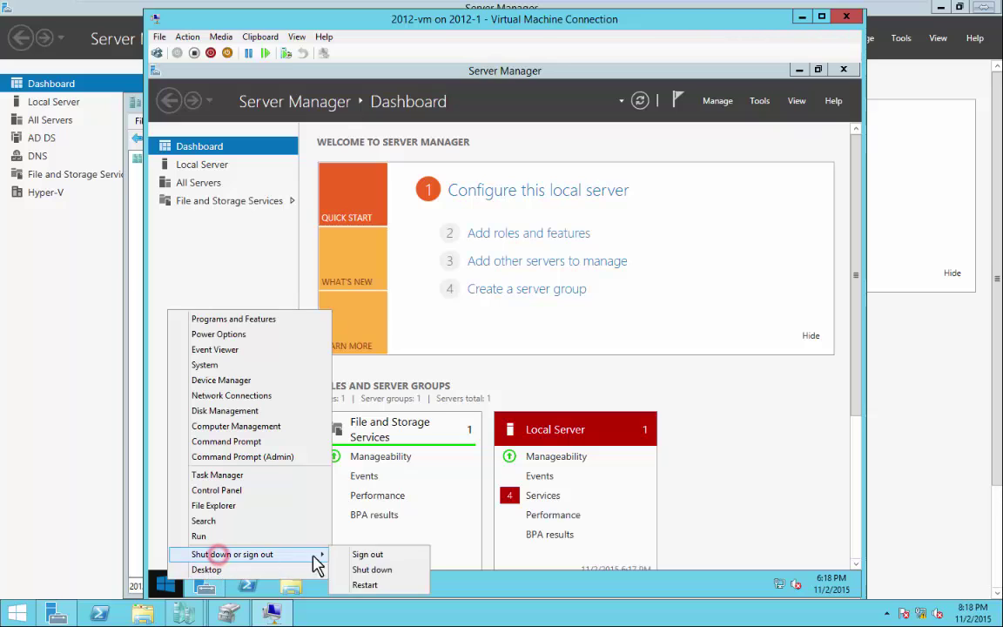
left_click(379, 570)
left_click(386, 550)
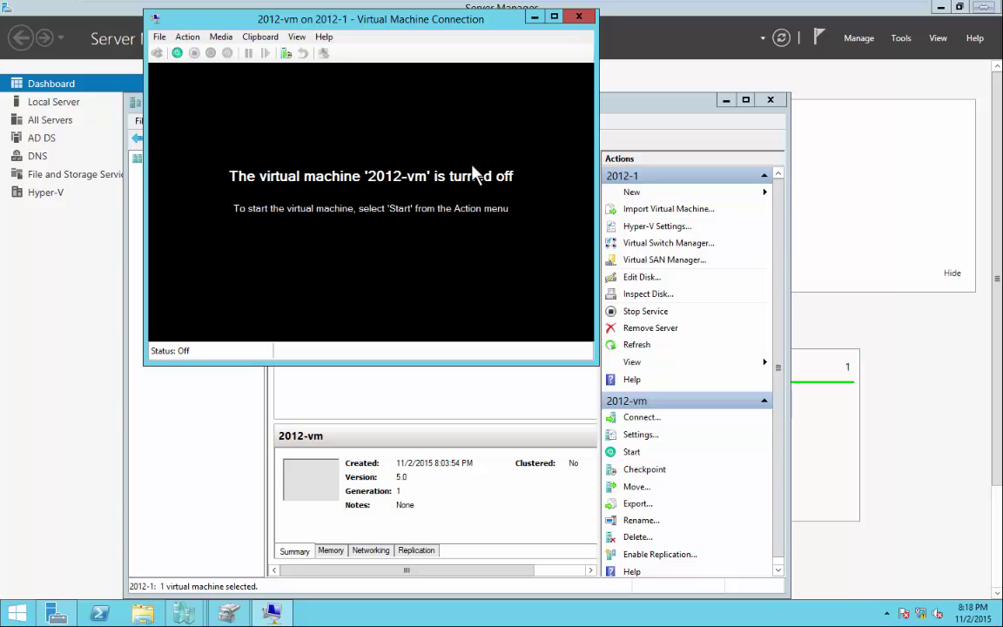
left_click(581, 18)
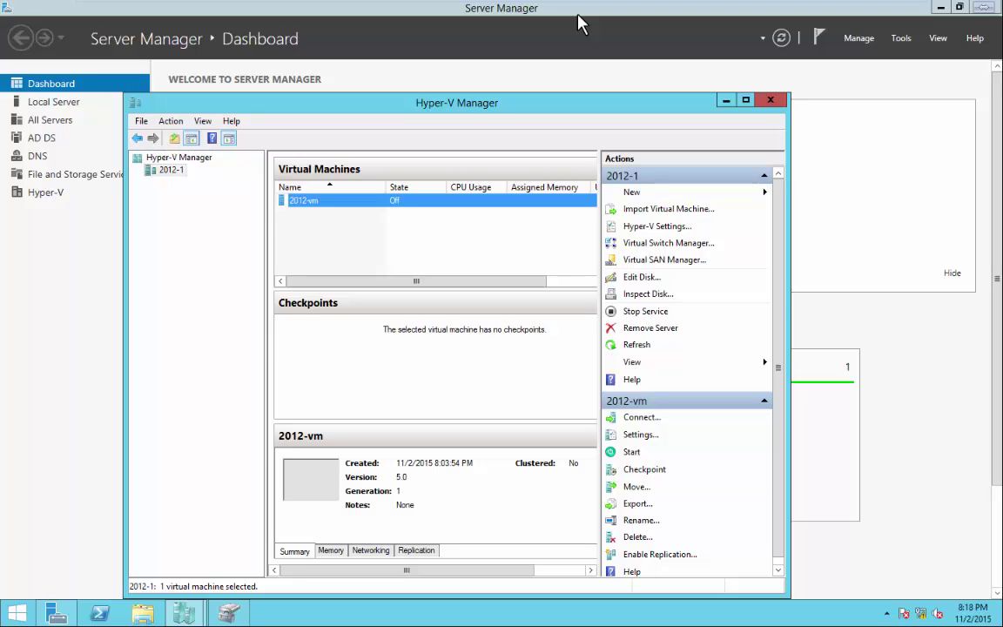
key("Num_Lock")
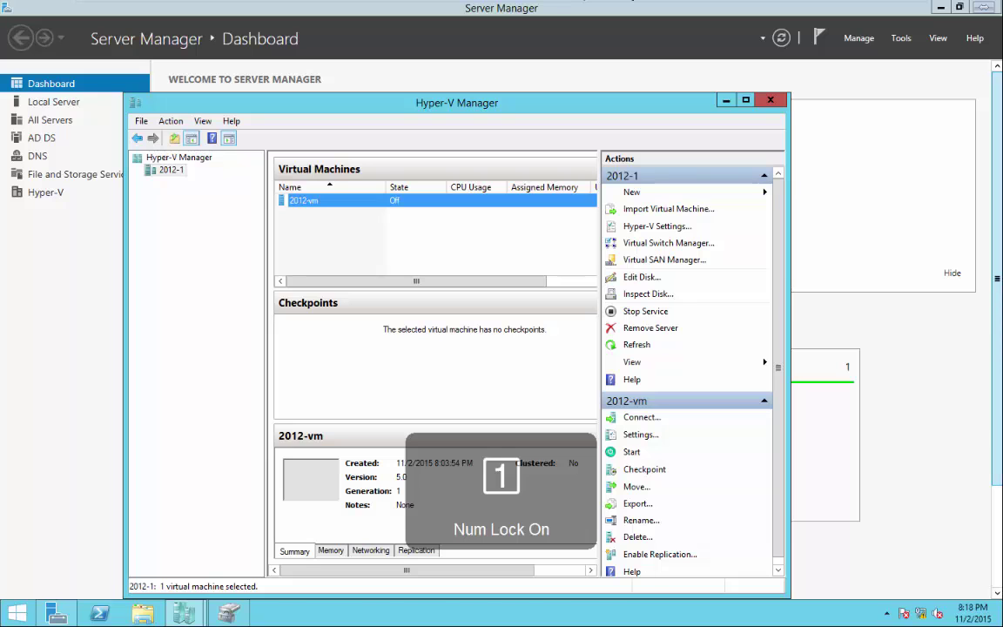
On a new Notebook page, draw a circled disk with two lines up to two 'vm' labels.
left_click(235, 614)
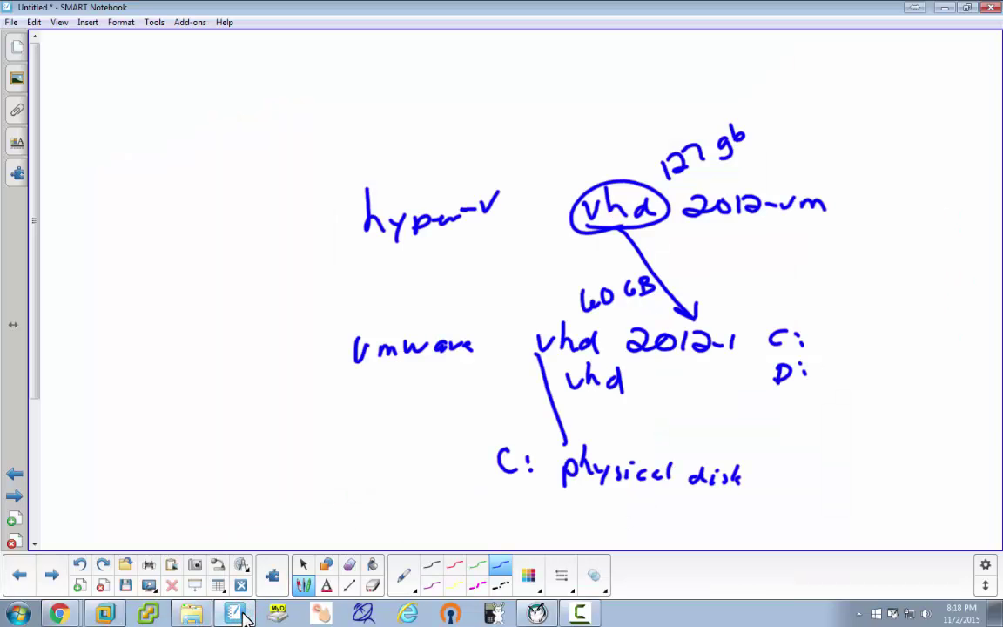
left_click(54, 576)
left_click_drag(466, 305, 426, 328)
left_click_drag(454, 297, 438, 331)
left_click_drag(466, 305, 448, 330)
mouse_move(482, 289)
left_mouse_down()
mouse_move(446, 287)
mouse_move(425, 268)
mouse_move(397, 212)
left_mouse_up()
left_click_drag(488, 270, 514, 212)
left_click_drag(373, 190, 426, 198)
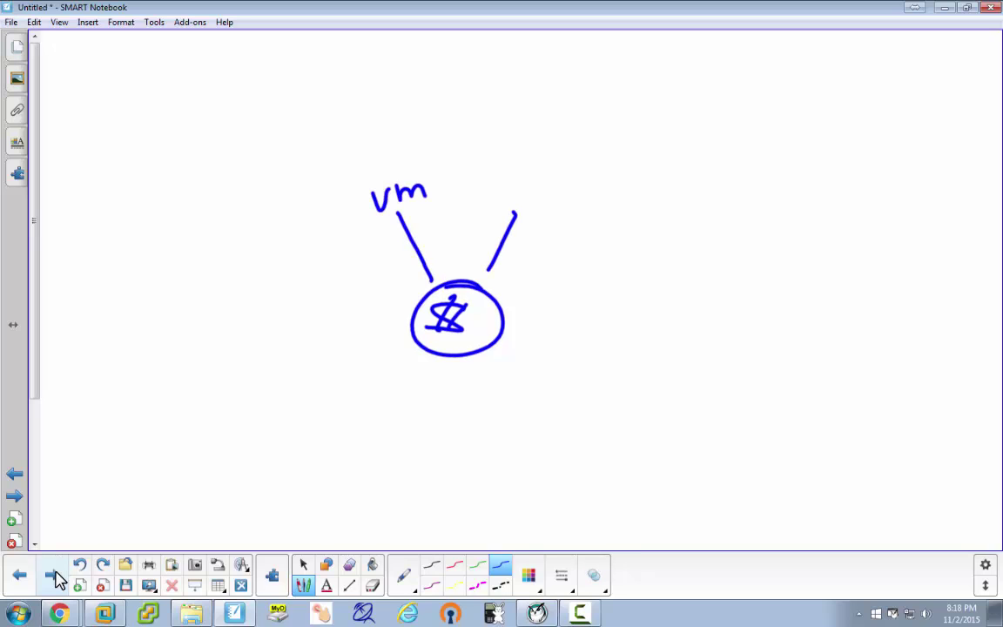
mouse_move(500, 192)
left_mouse_down()
mouse_move(550, 195)
mouse_move(558, 207)
left_mouse_up()
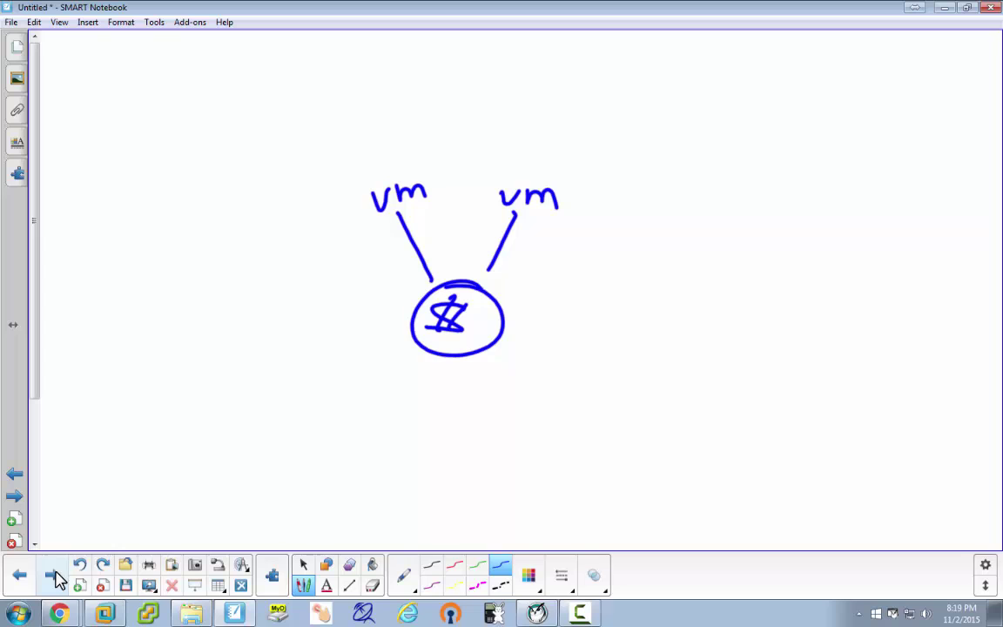
Delete the 2012-vm machine from the 2012-1 server and confirm the deletion.
left_click(105, 614)
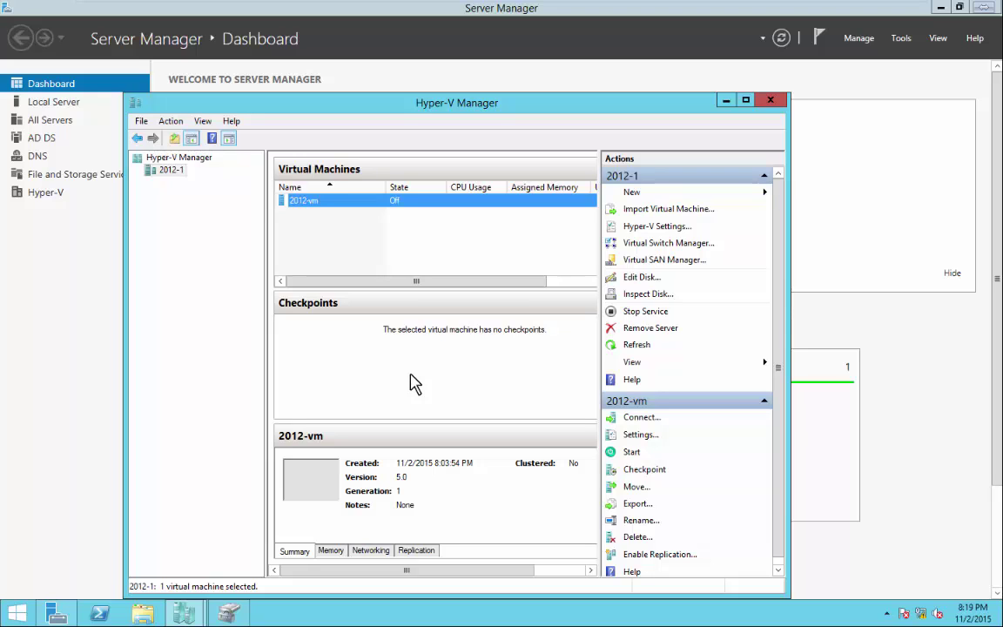
right_click(332, 199)
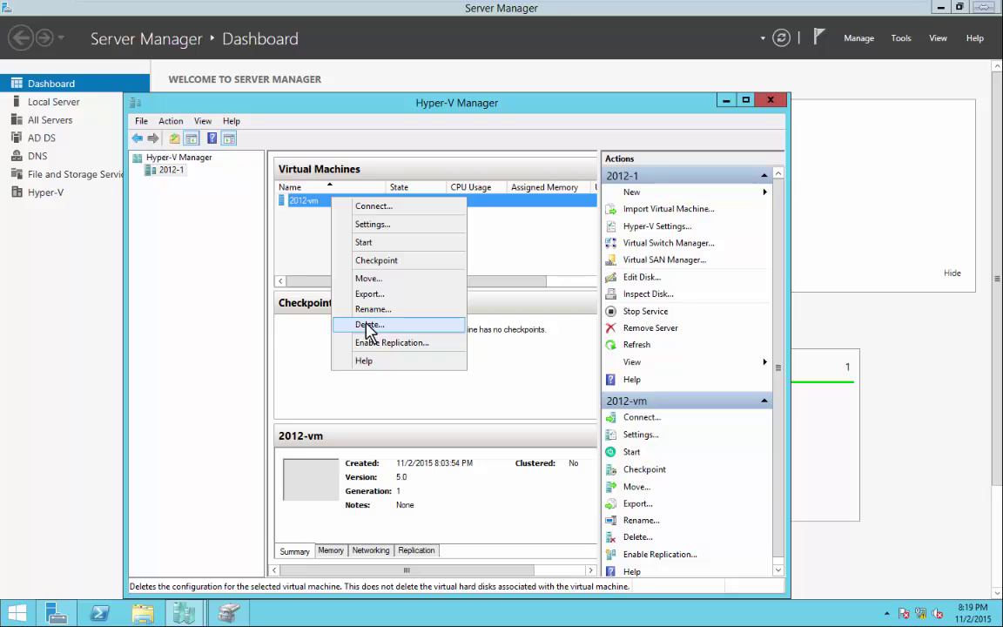
left_click(313, 261)
right_click(311, 202)
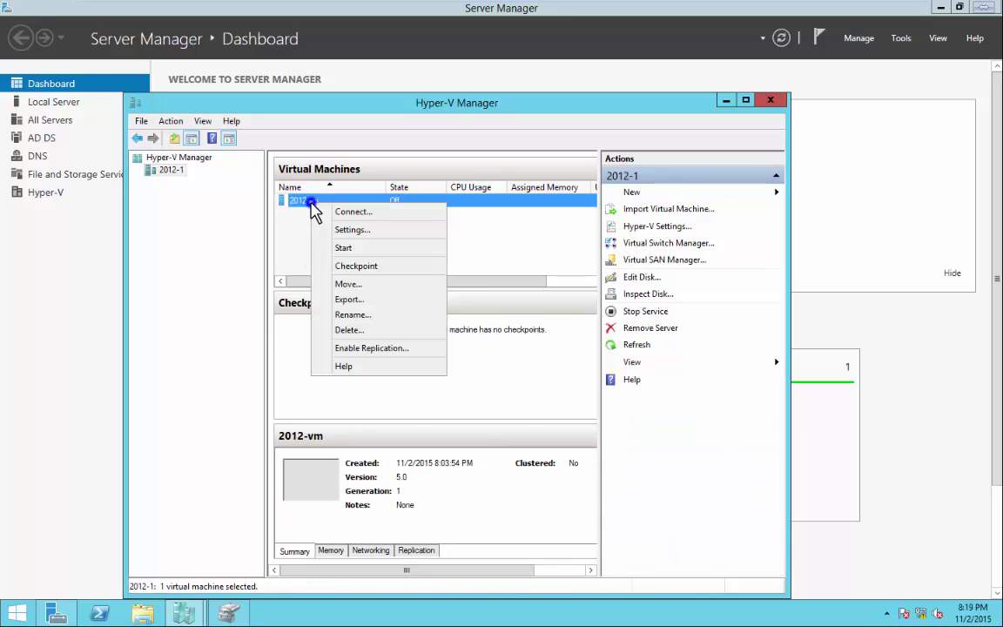
left_click(350, 330)
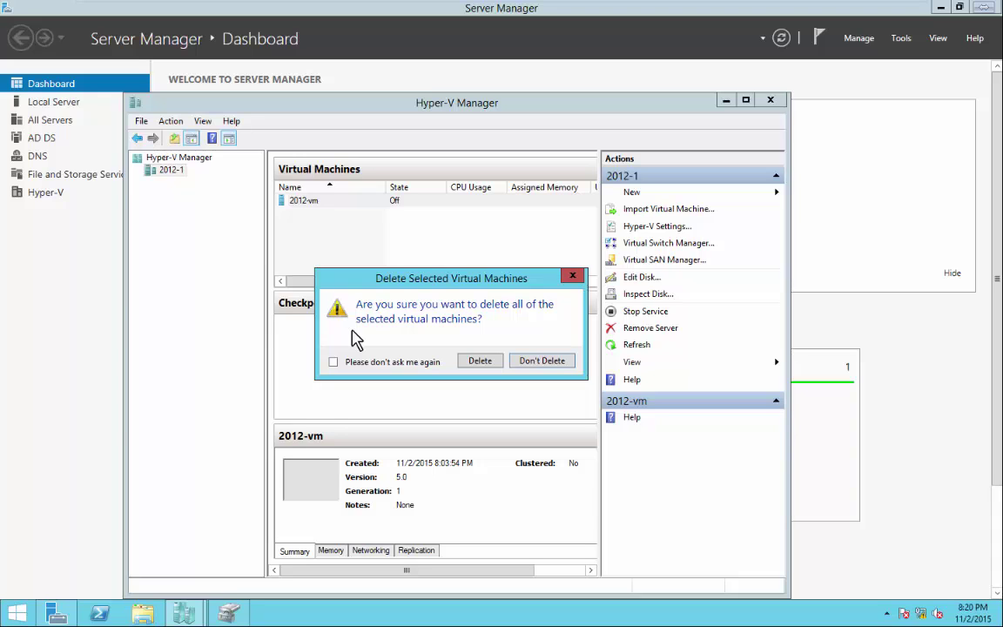
left_click(482, 362)
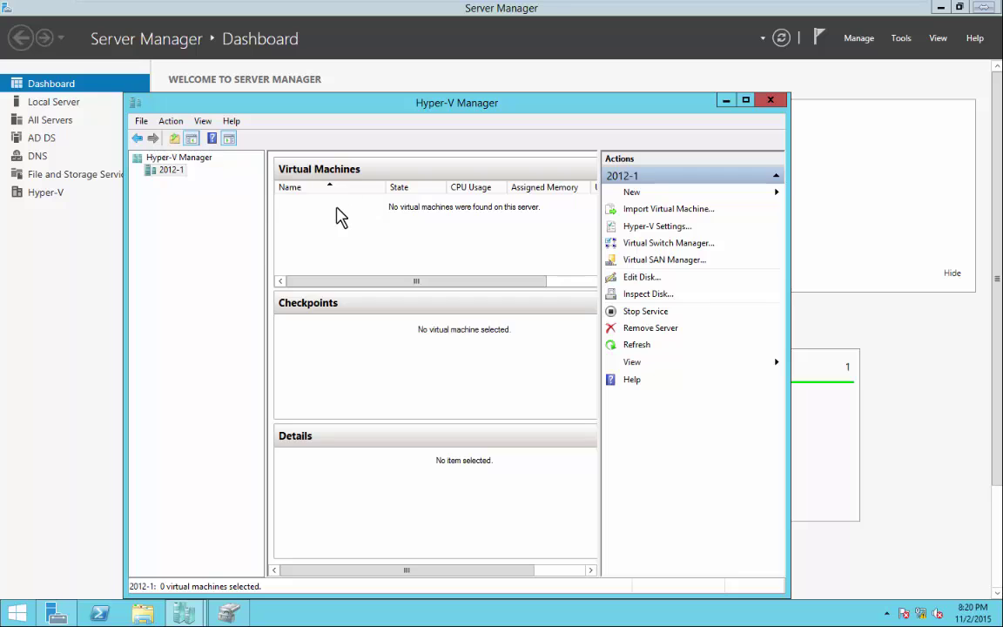
Browse to the C:\Virtual machines\vhd folder in File Explorer.
left_click(141, 611)
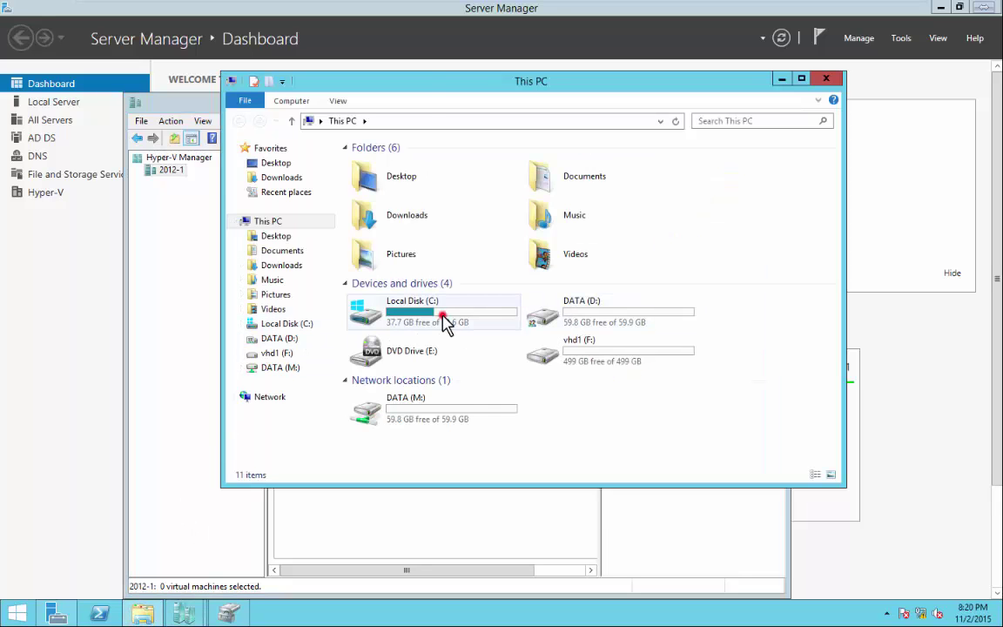
double_click(443, 322)
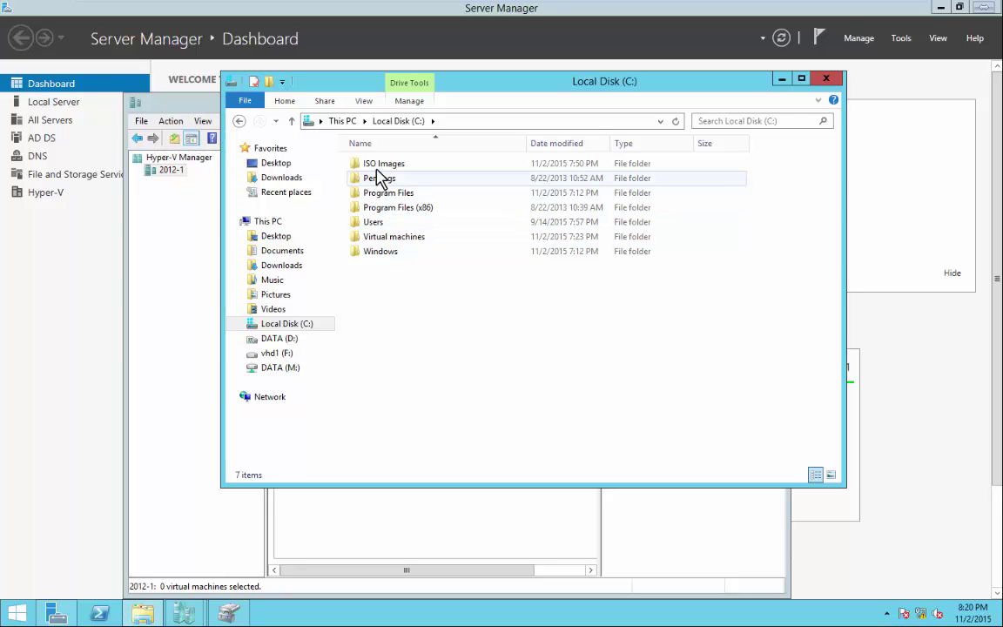
double_click(375, 236)
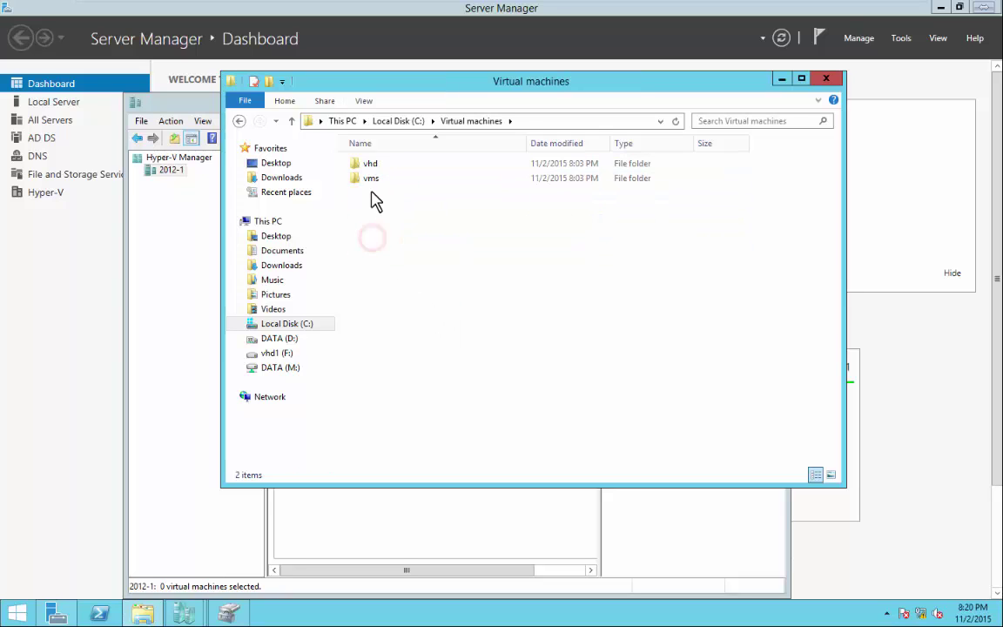
double_click(369, 166)
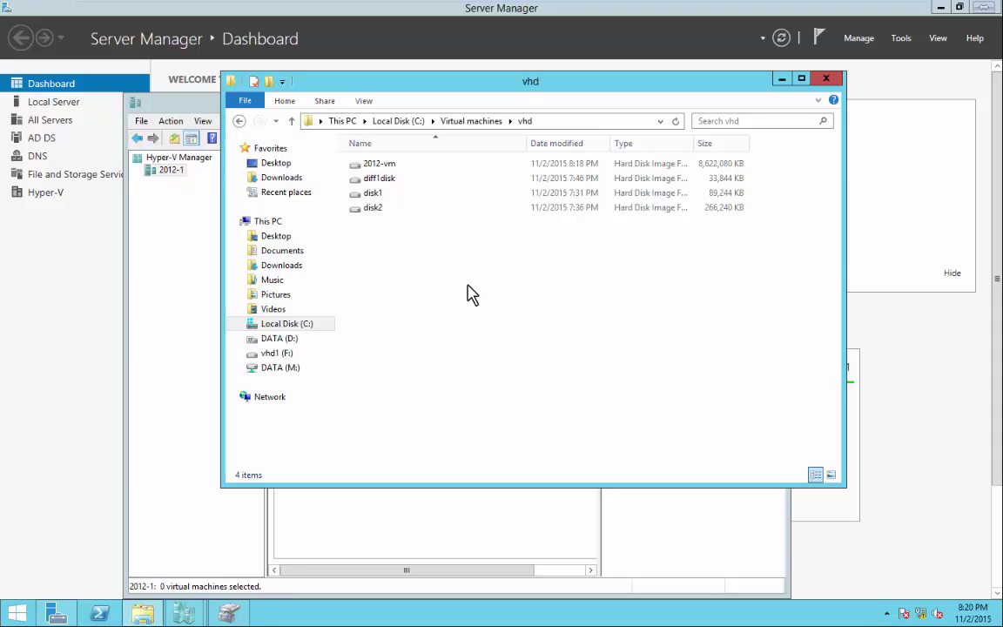
Set the 2012-vm disk file's Read-only attribute in its Properties.
left_click(378, 164)
right_click(379, 165)
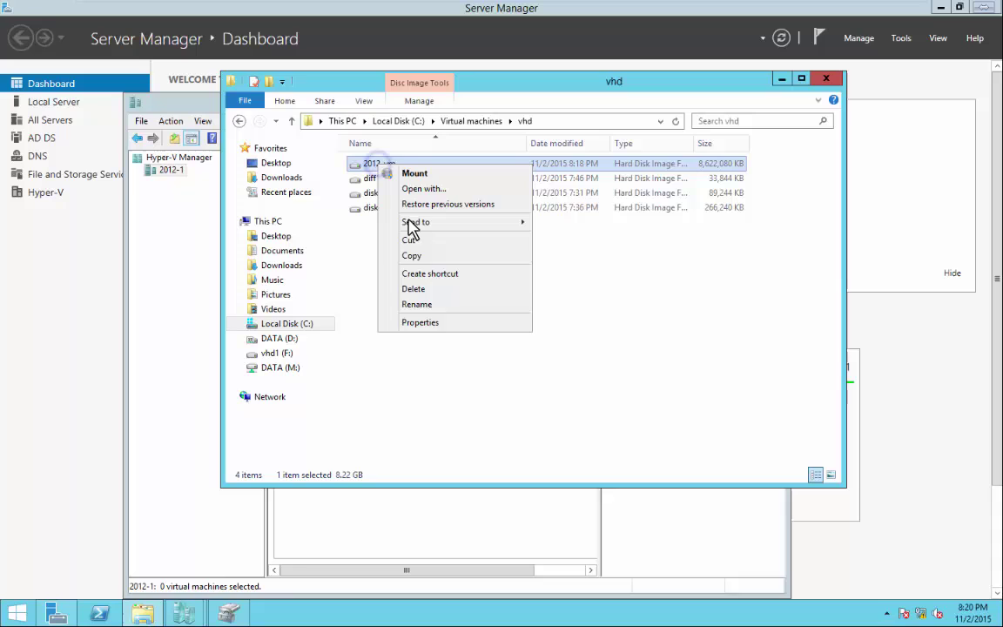
left_click(421, 326)
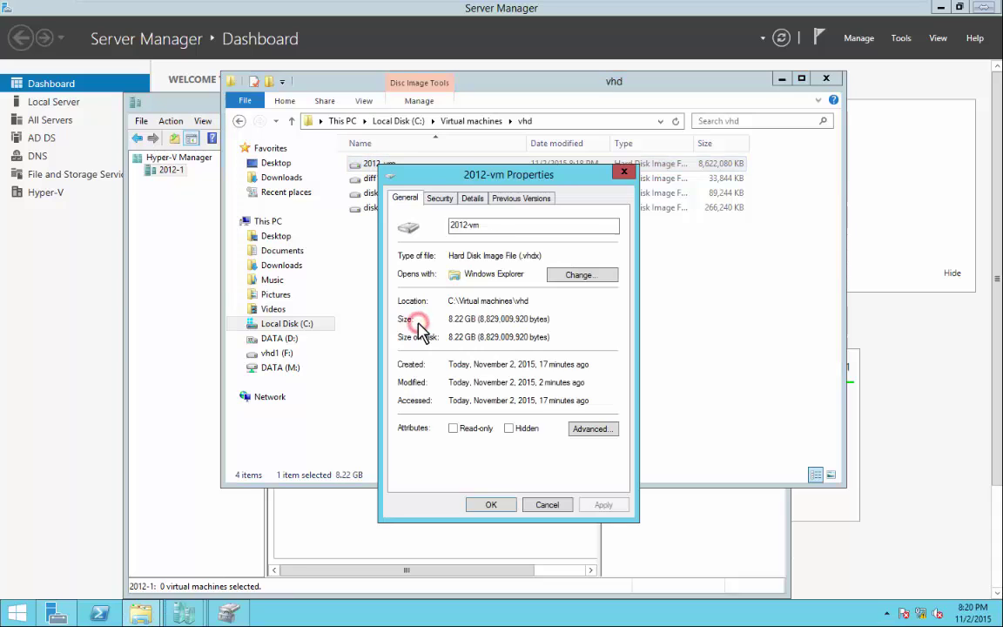
left_click(453, 428)
left_click(491, 504)
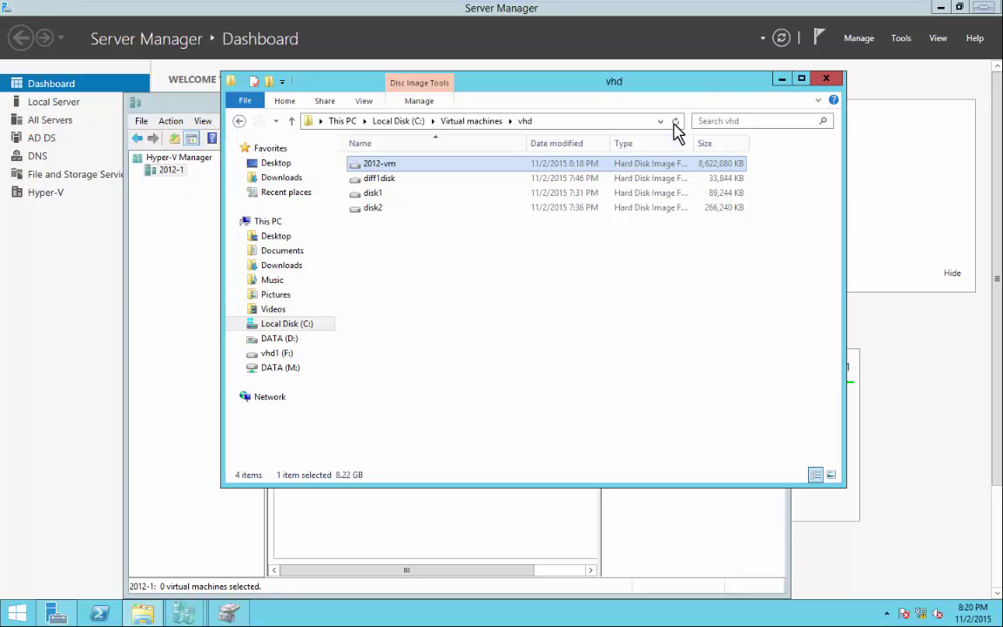
left_click_drag(701, 80, 520, 113)
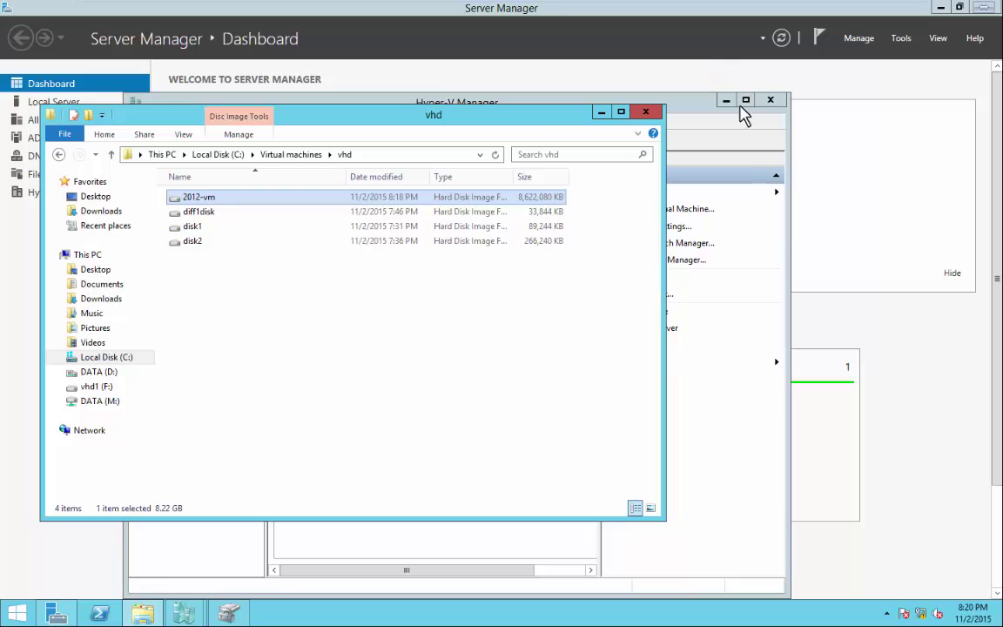
Start a new VHDX virtual hard disk of the differencing type.
left_click(533, 99)
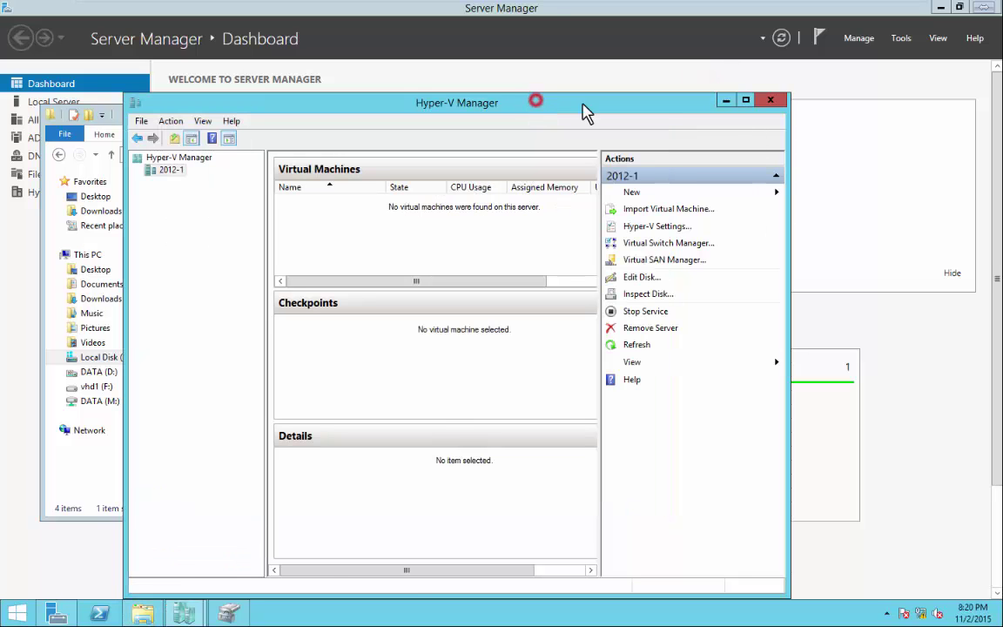
left_click(650, 193)
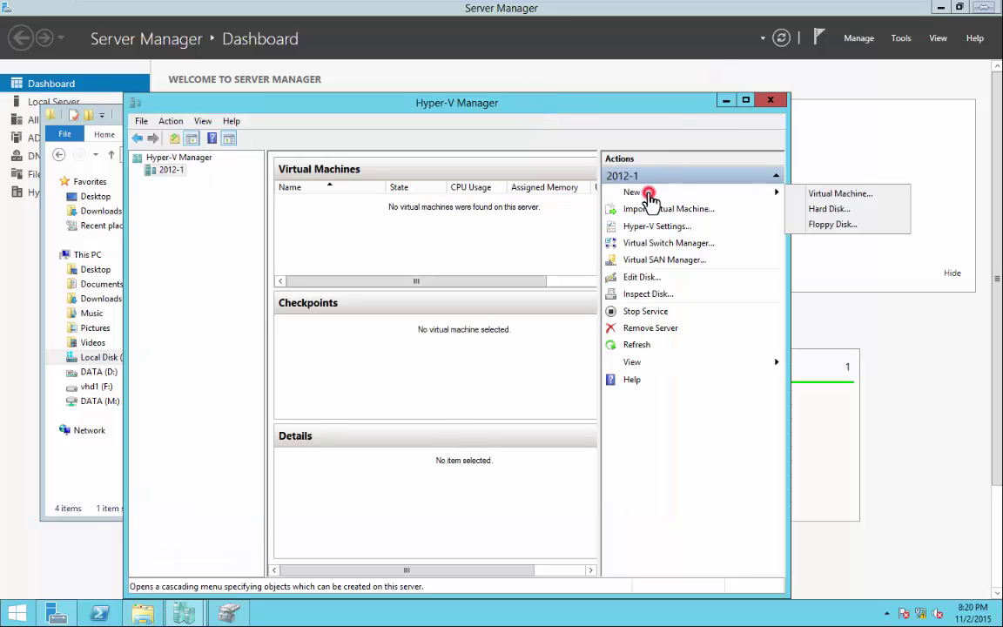
left_click(820, 213)
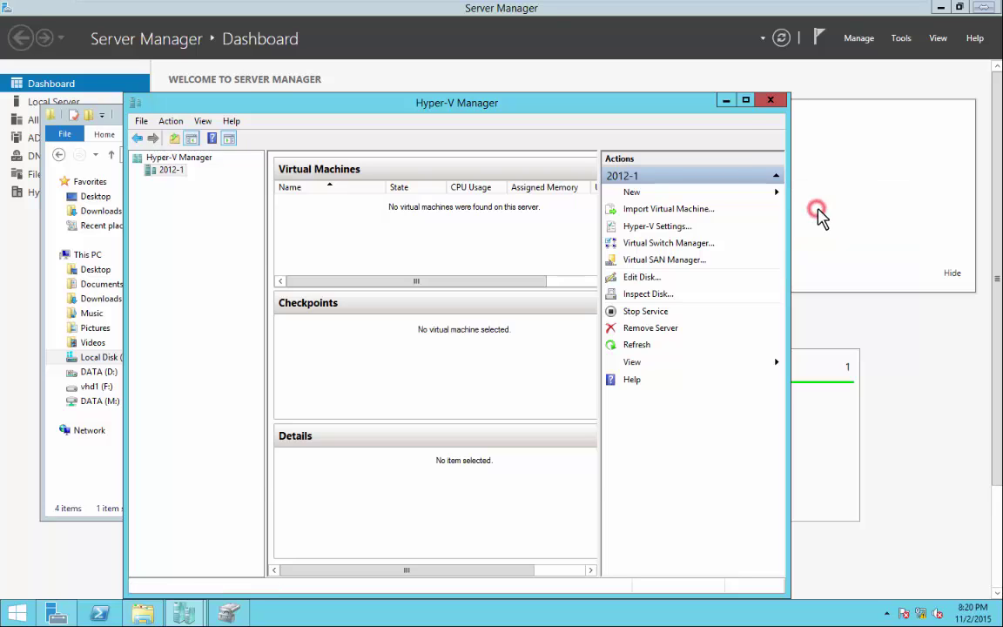
left_click(590, 465)
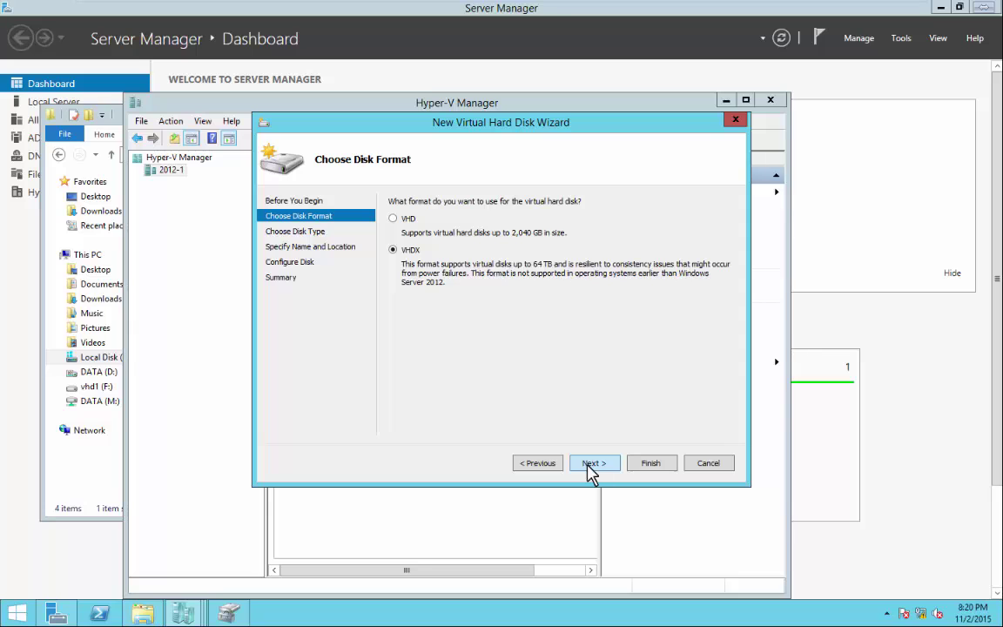
left_click(593, 465)
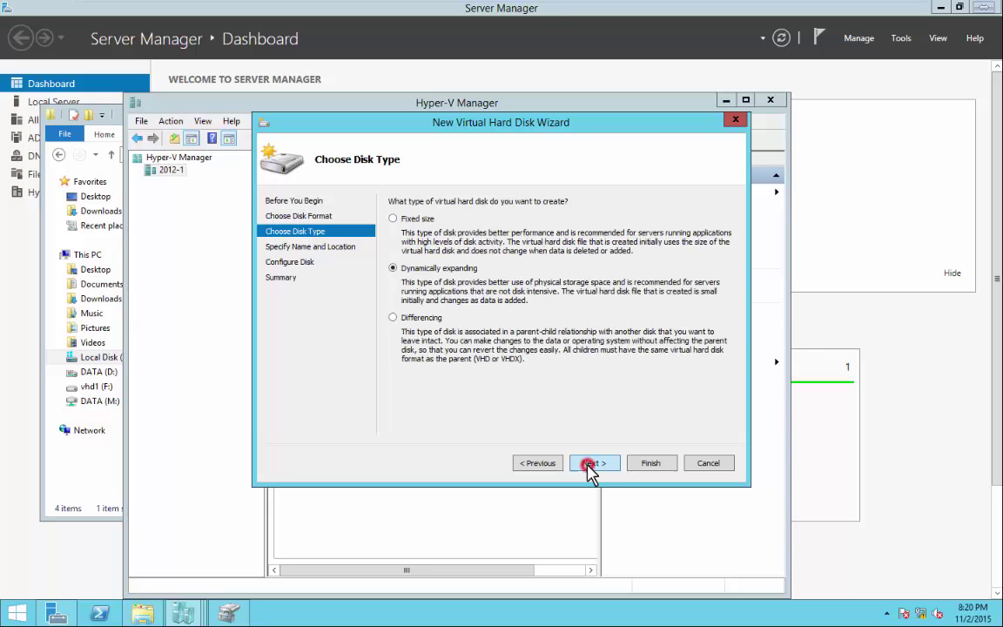
left_click(393, 317)
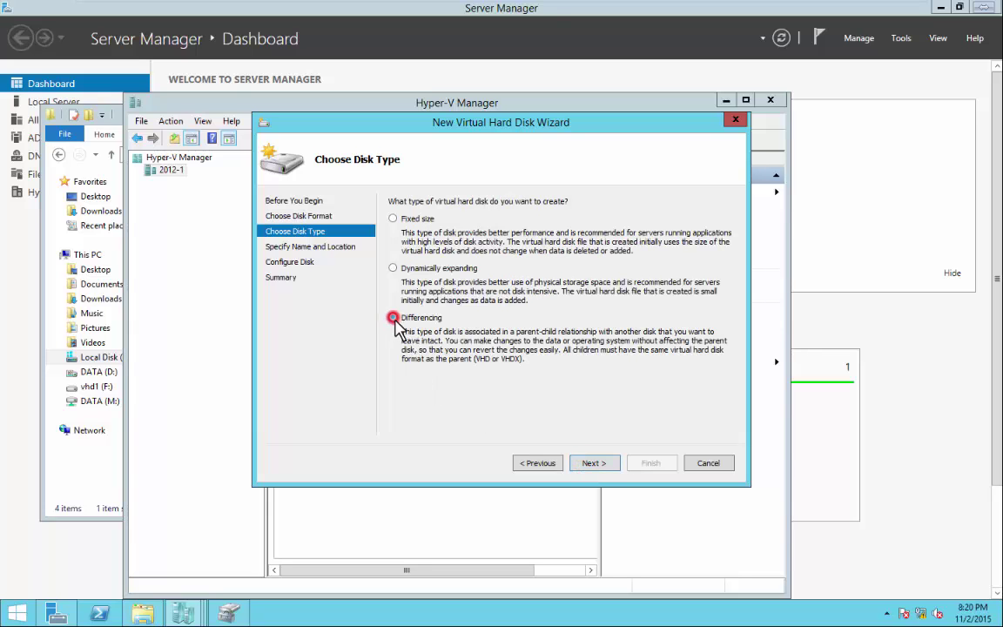
left_click(594, 464)
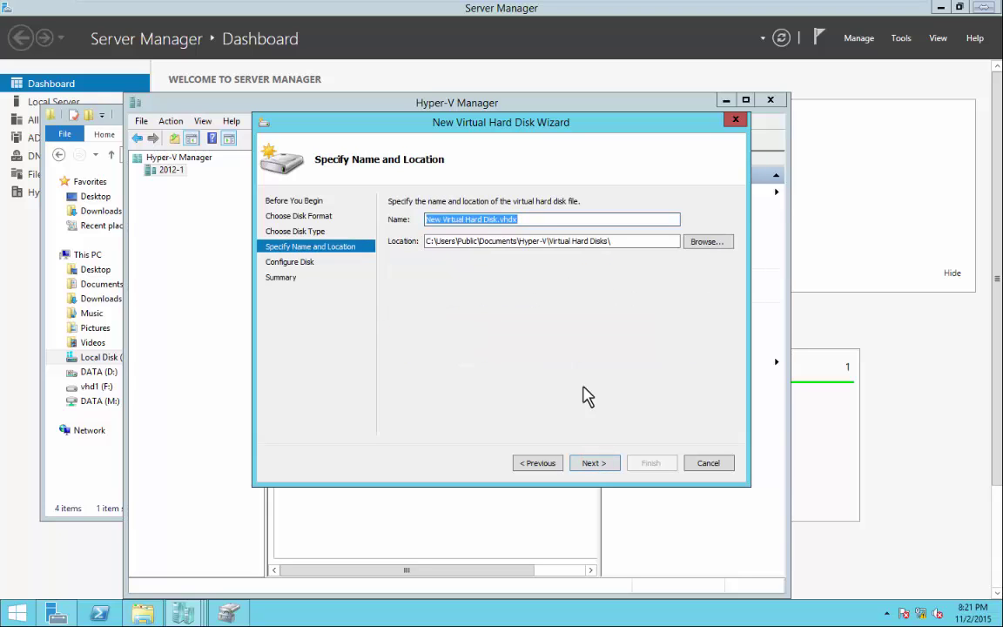
Store the new disk in C:\Virtual machines\vhd\ and name it 2012-vm1.
left_click(690, 244)
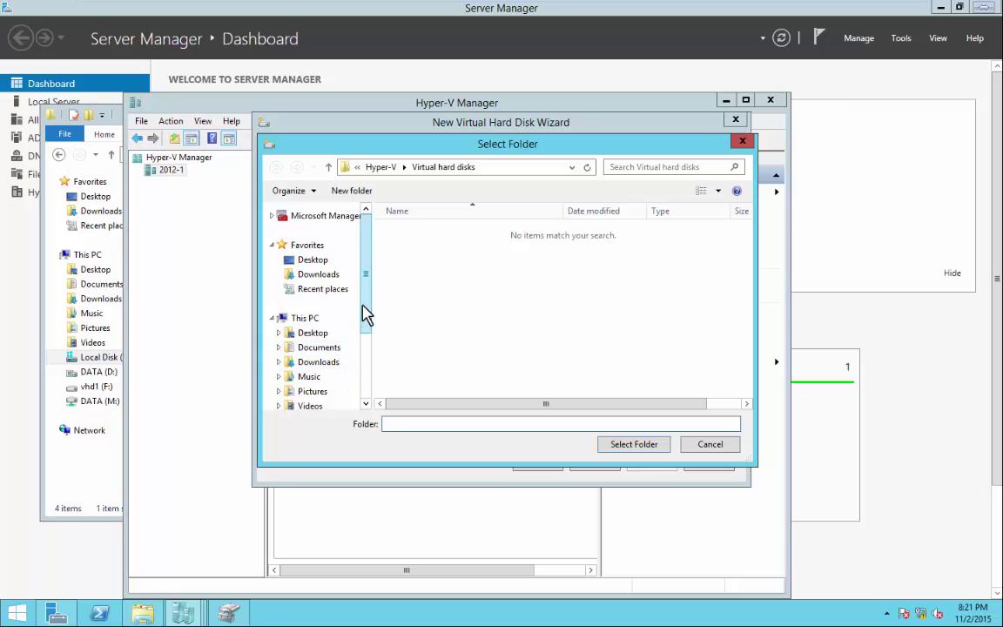
left_click_drag(365, 313, 367, 369)
left_click(307, 327)
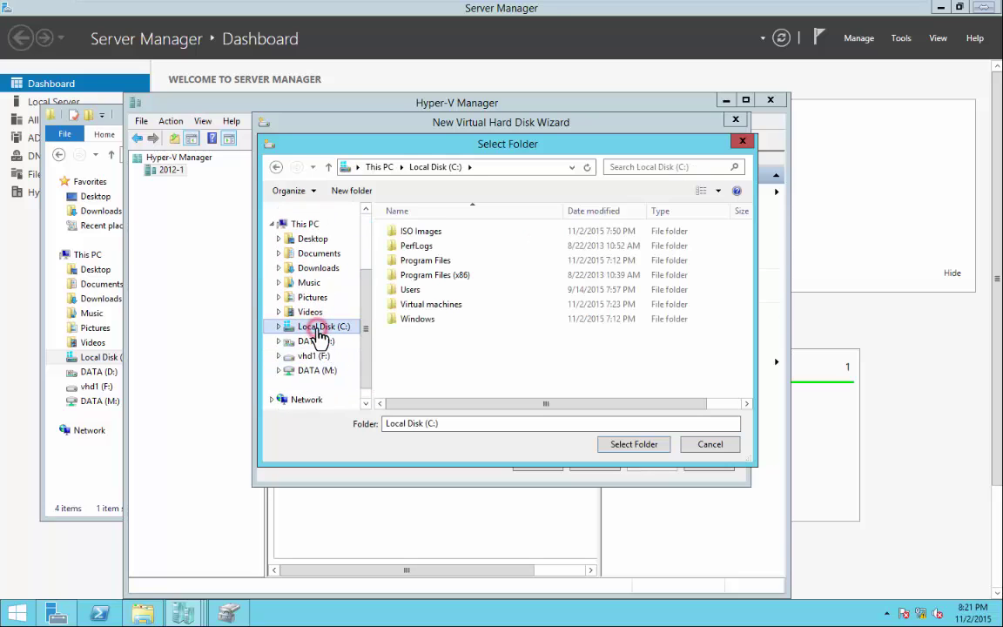
left_click(438, 306)
double_click(437, 307)
double_click(405, 233)
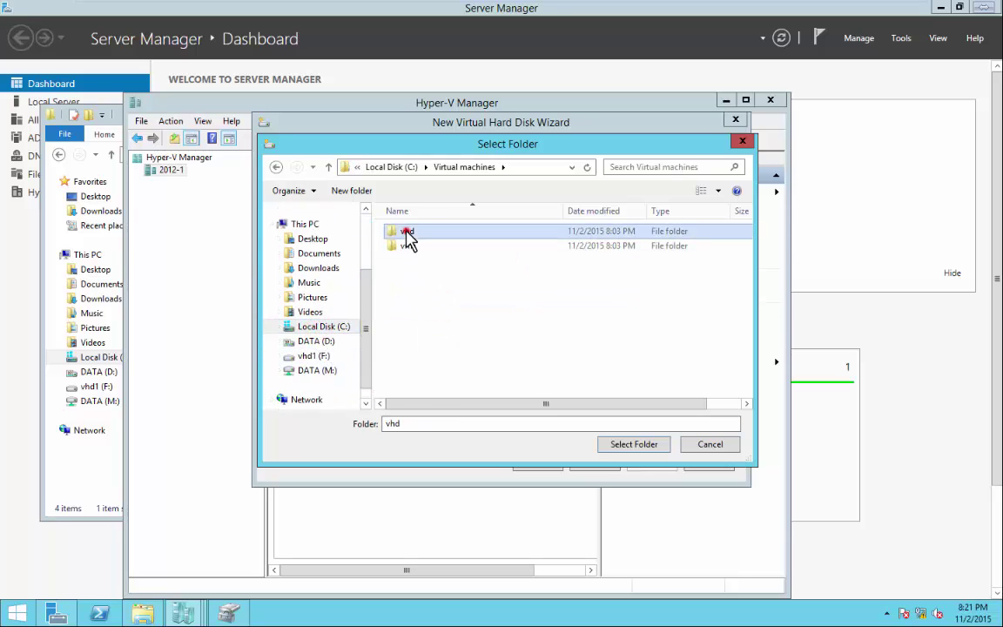
left_click(635, 445)
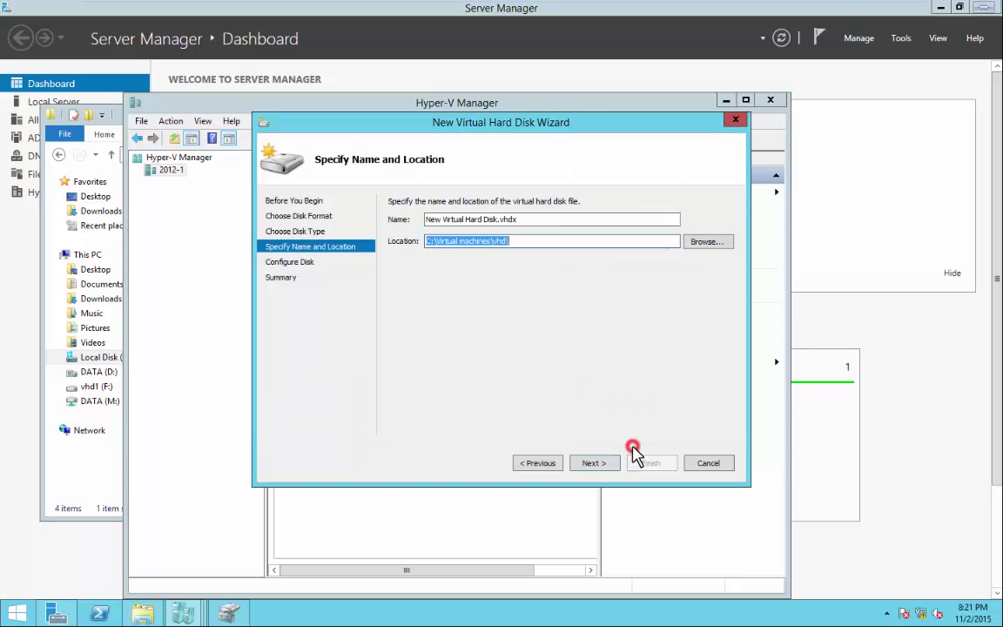
triple_click(522, 218)
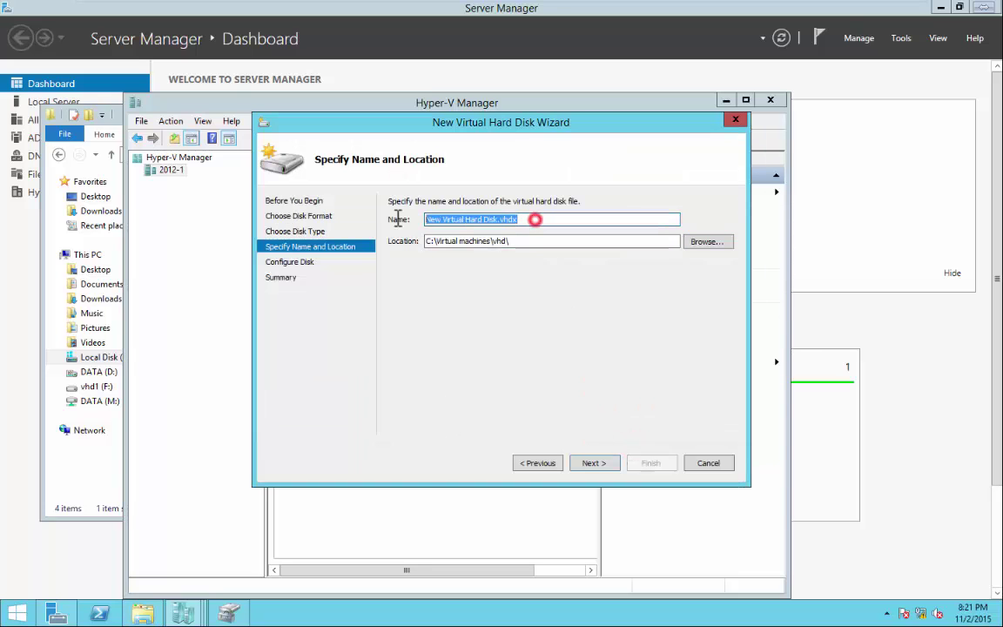
type("2")
key("BackSpace")
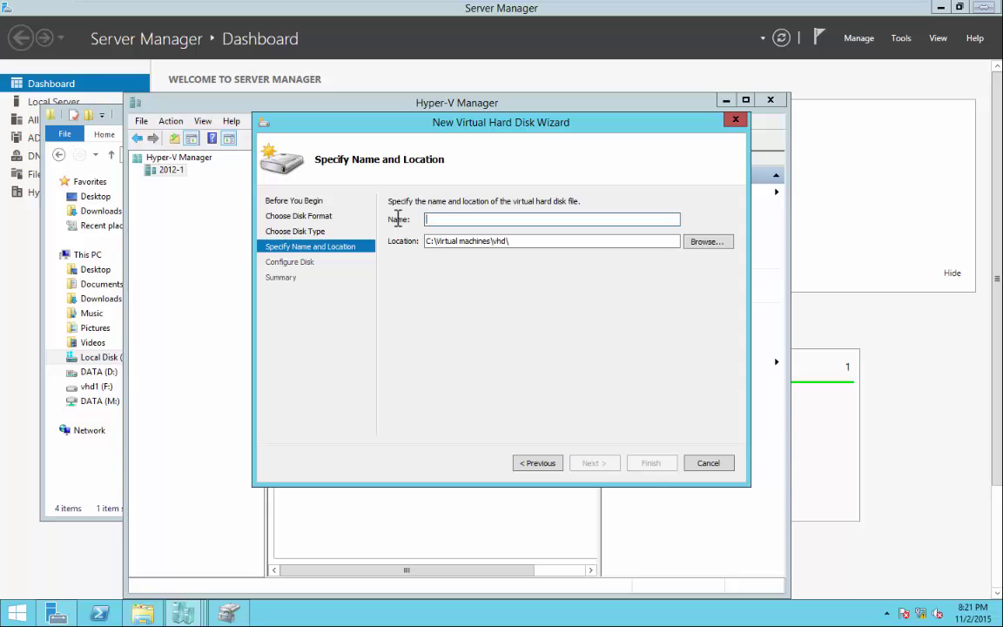
type("2012-vm1")
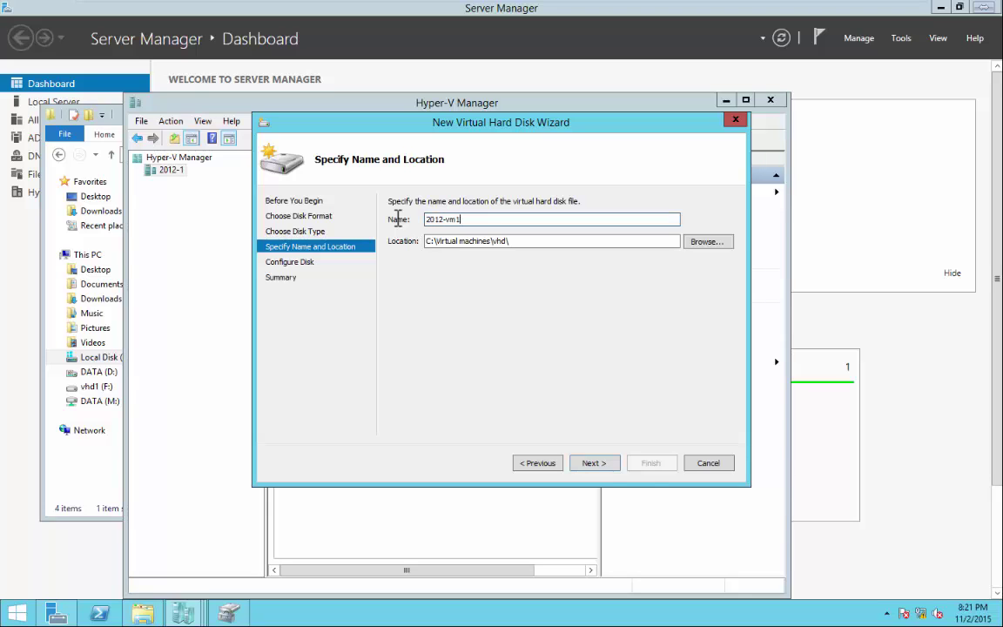
Choose C:\Virtual machines\vhd\2012-vm.vhdx as parent and finish creating 2012-vm1.
left_click(594, 463)
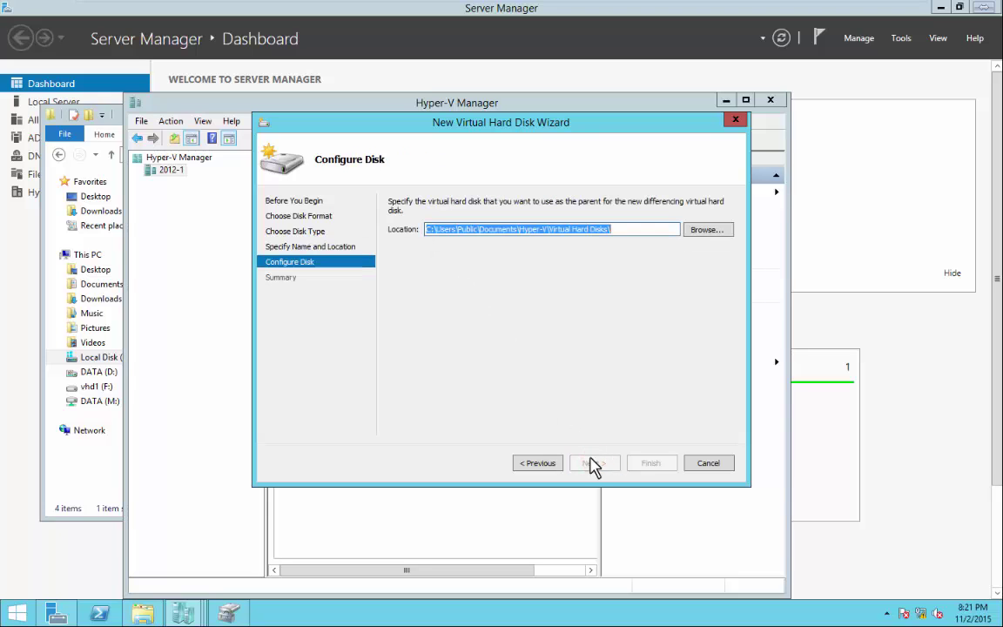
left_click(703, 229)
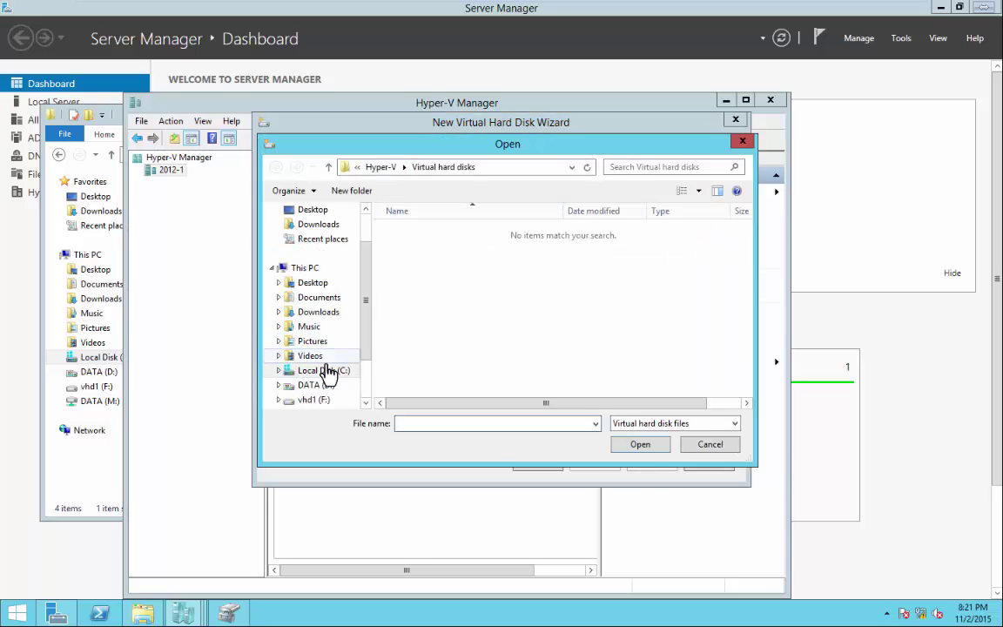
left_click(328, 373)
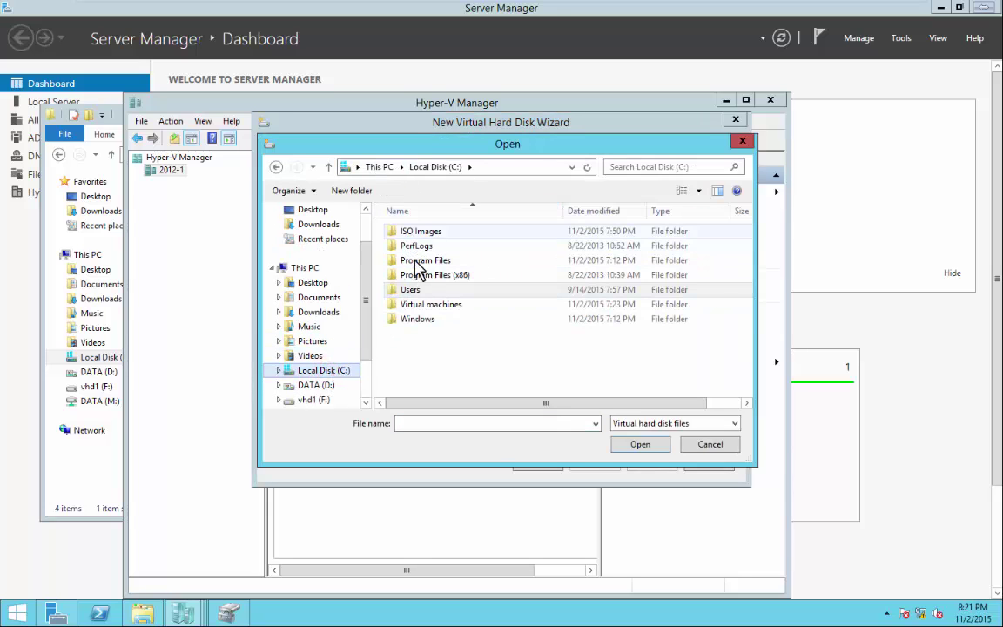
double_click(419, 306)
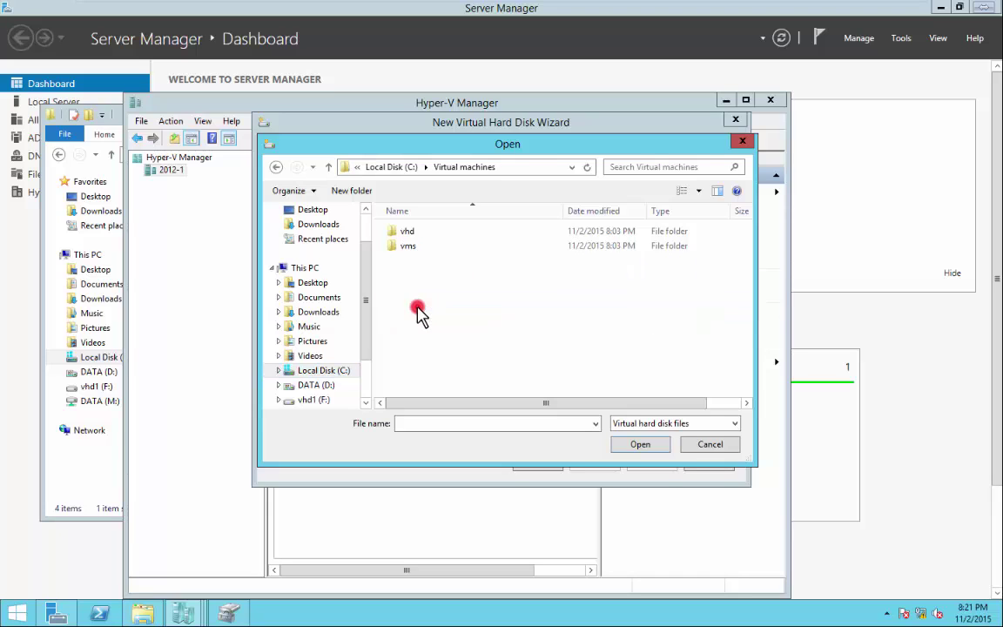
double_click(410, 232)
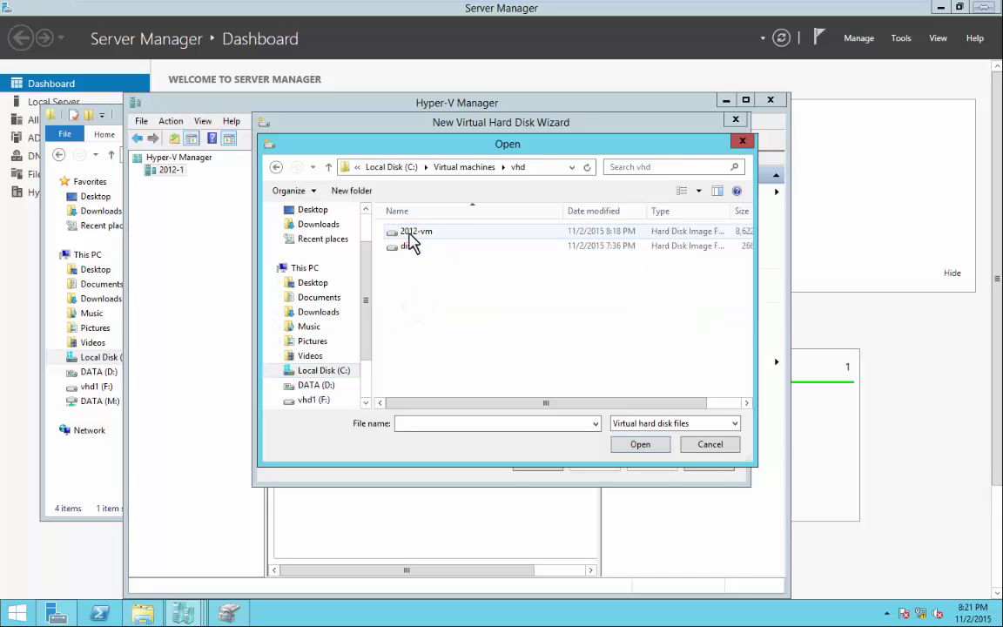
left_click(413, 233)
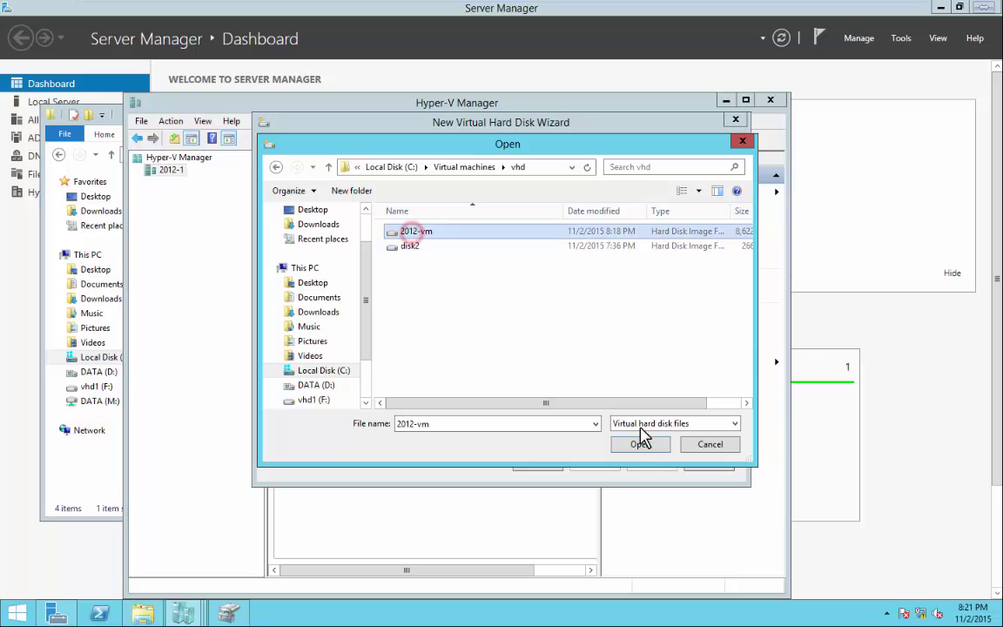
left_click(649, 447)
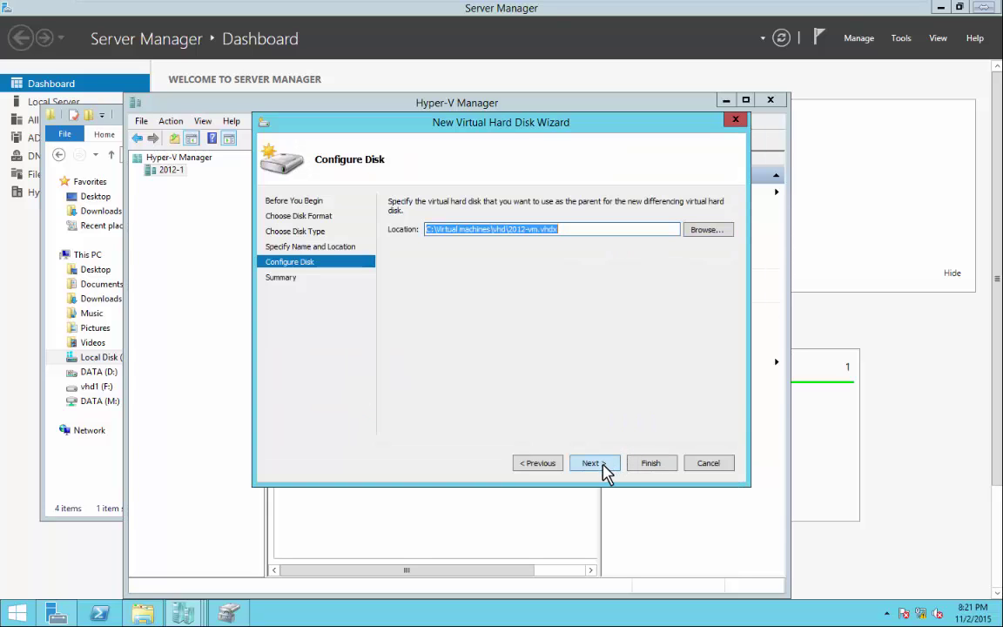
left_click(600, 464)
left_click(654, 463)
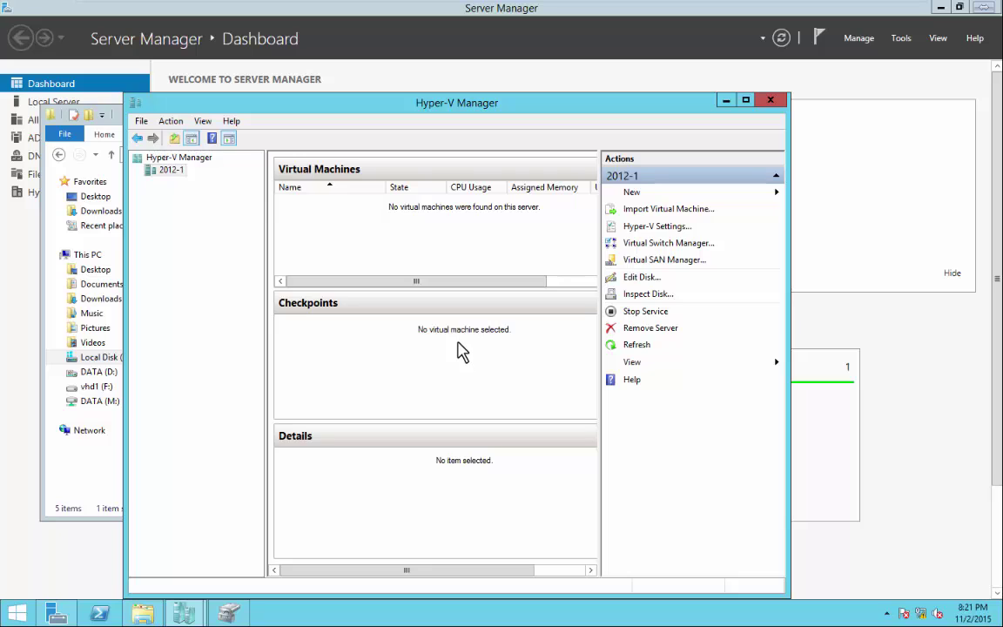
Start another new virtual hard disk and choose the Differencing disk type.
left_click(632, 192)
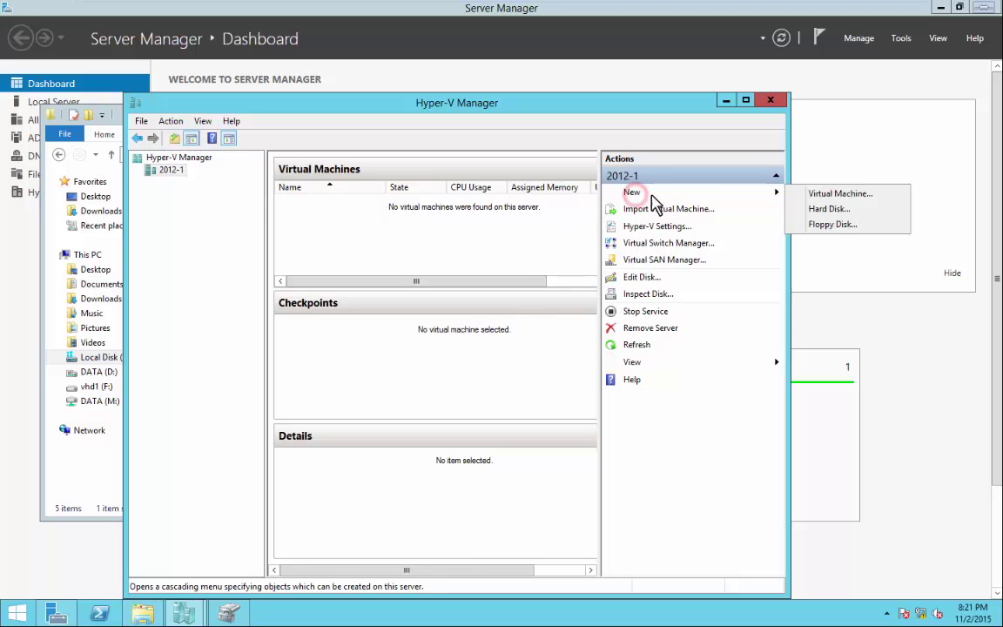
left_click(835, 211)
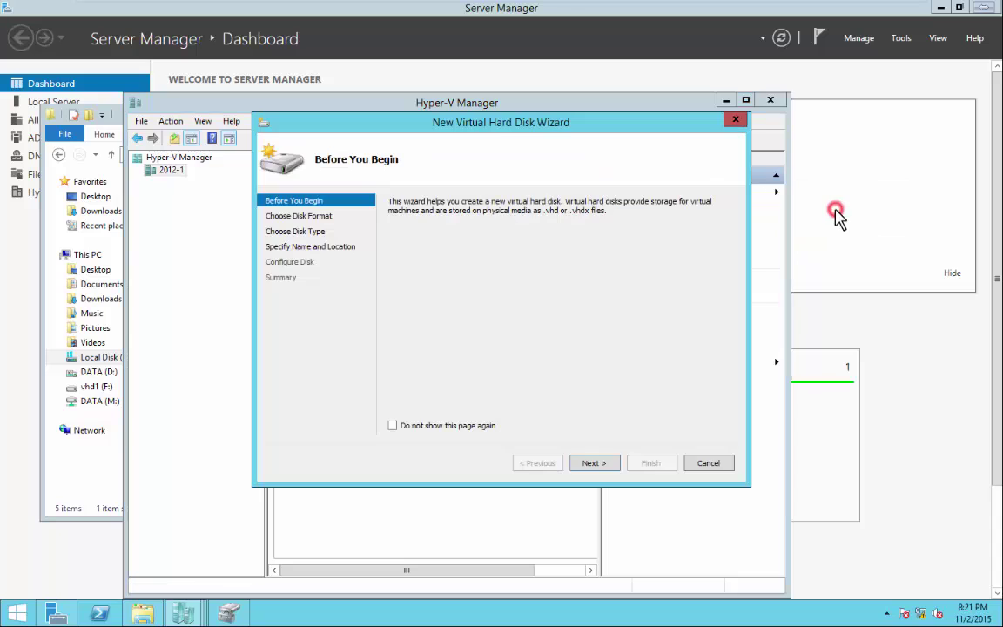
left_click(592, 464)
left_click(601, 465)
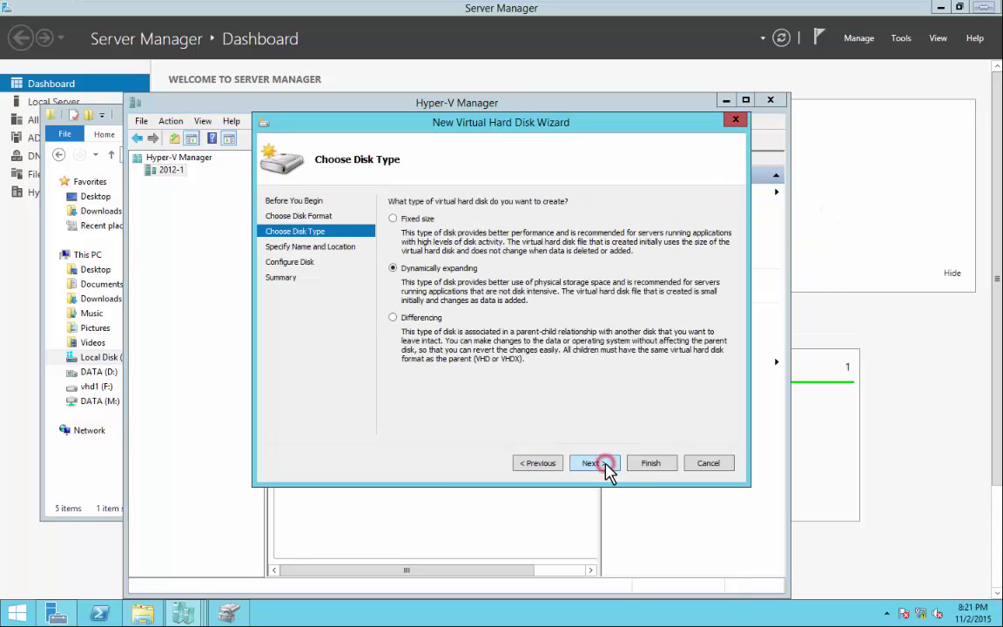
left_click(392, 317)
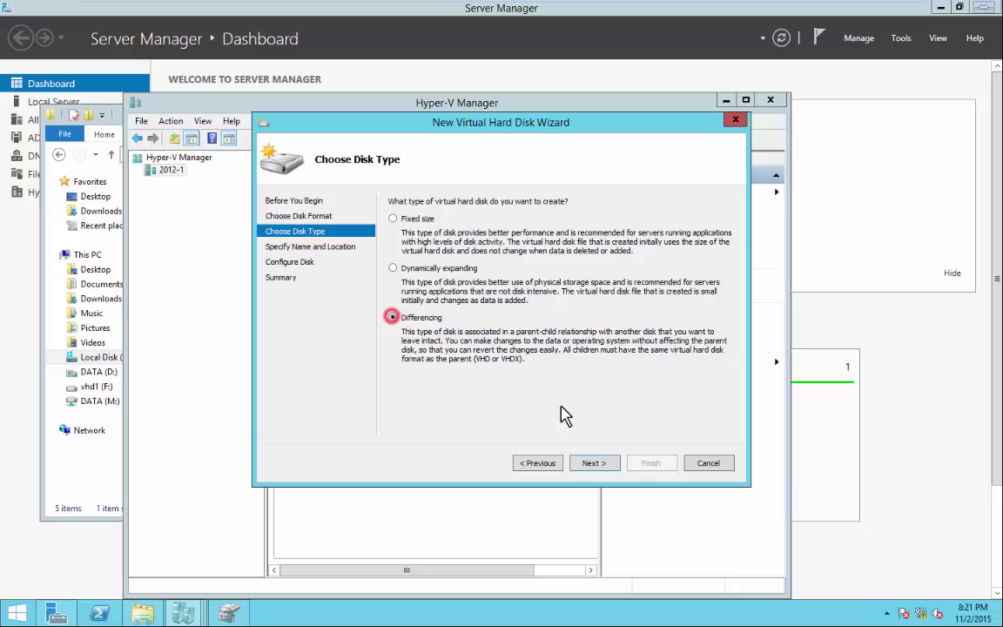
left_click(597, 462)
Set the disk's location to C:\Virtual machines\vhd\.
left_click(694, 243)
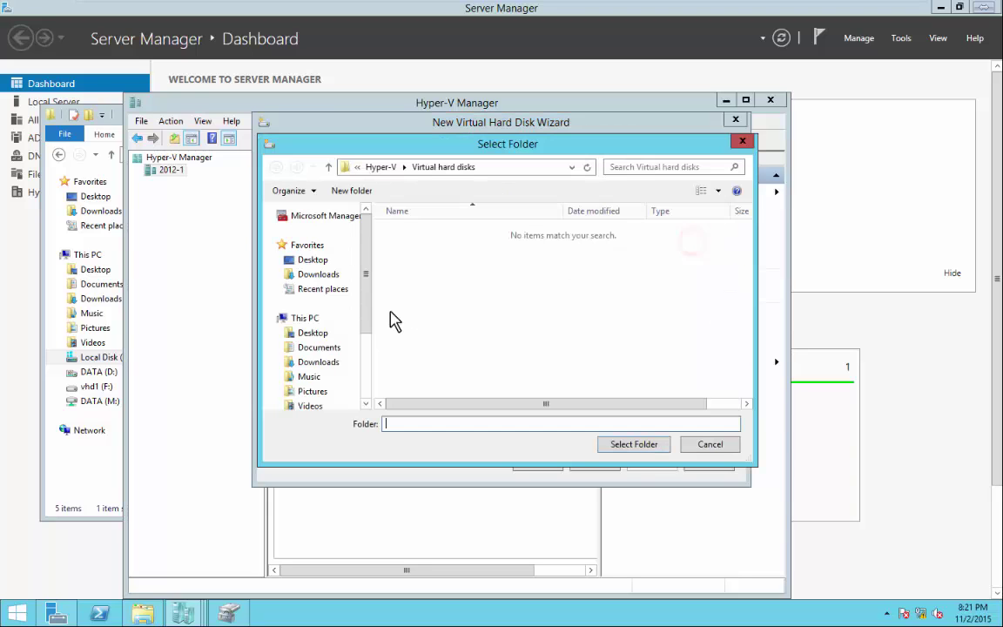
left_click_drag(368, 314, 322, 338)
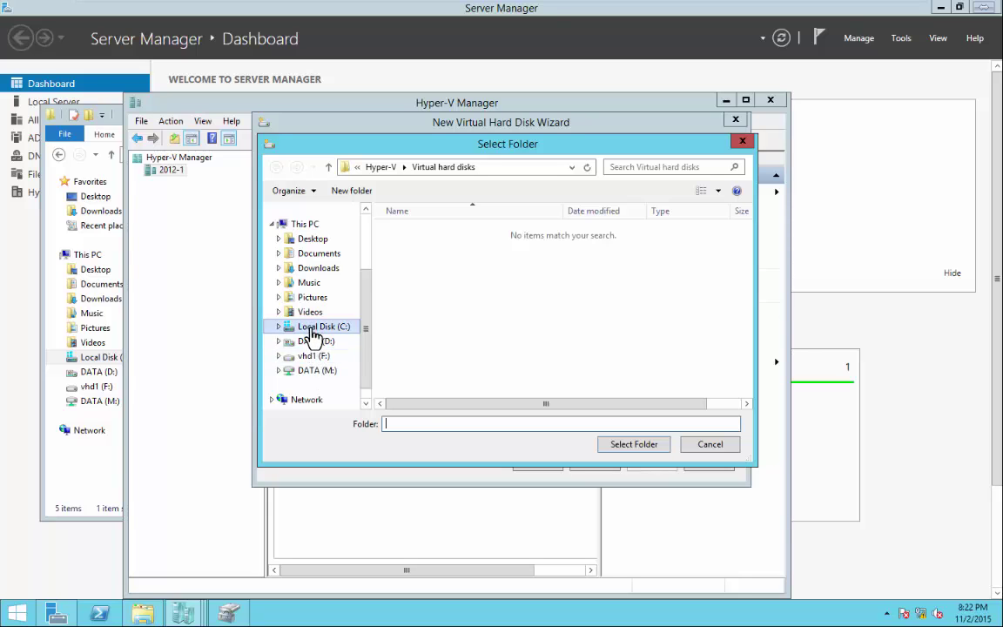
left_click(312, 327)
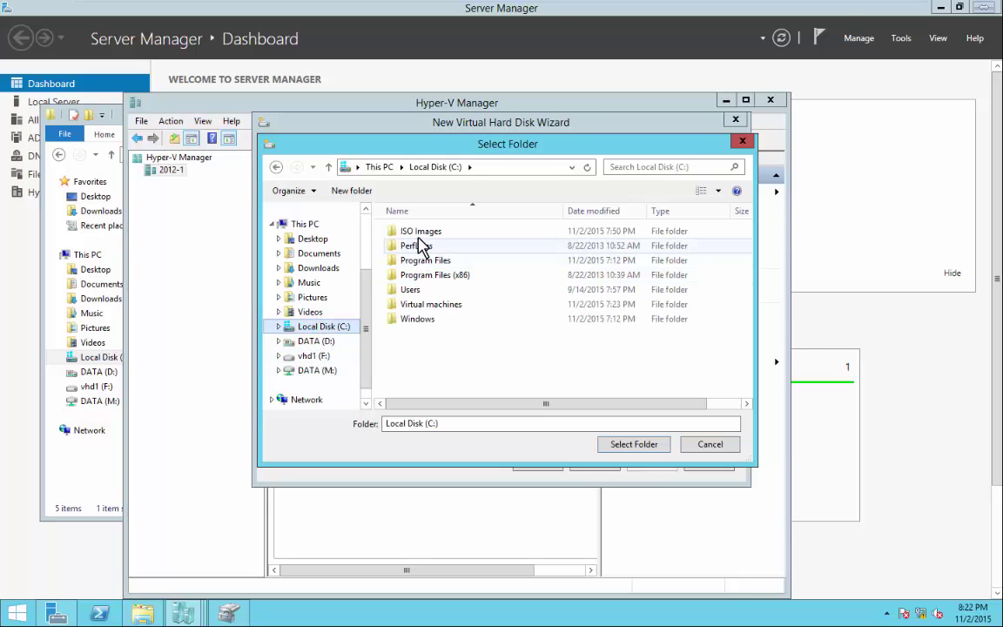
double_click(419, 305)
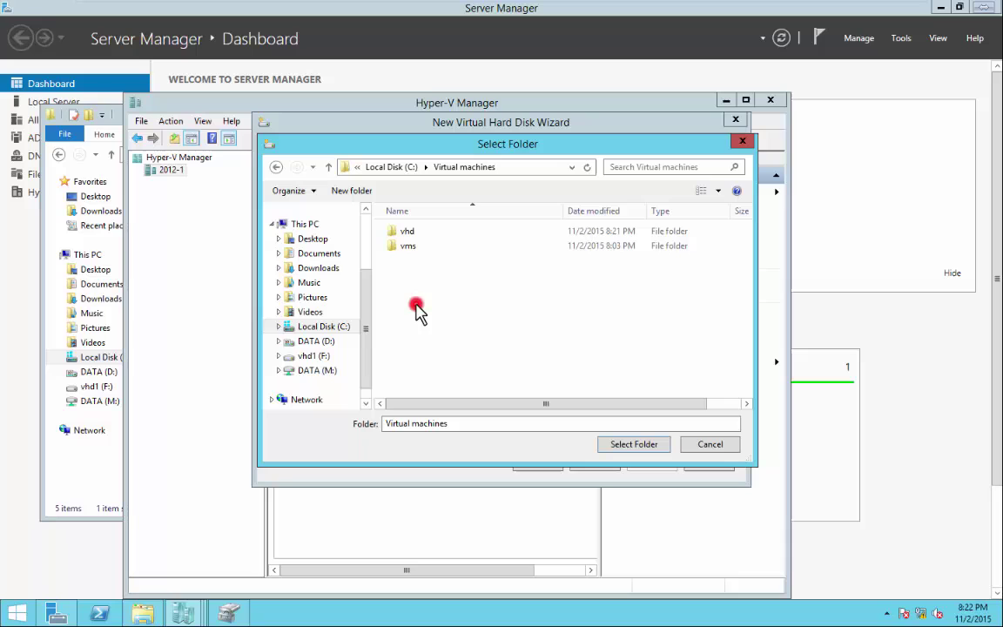
double_click(406, 234)
left_click(637, 445)
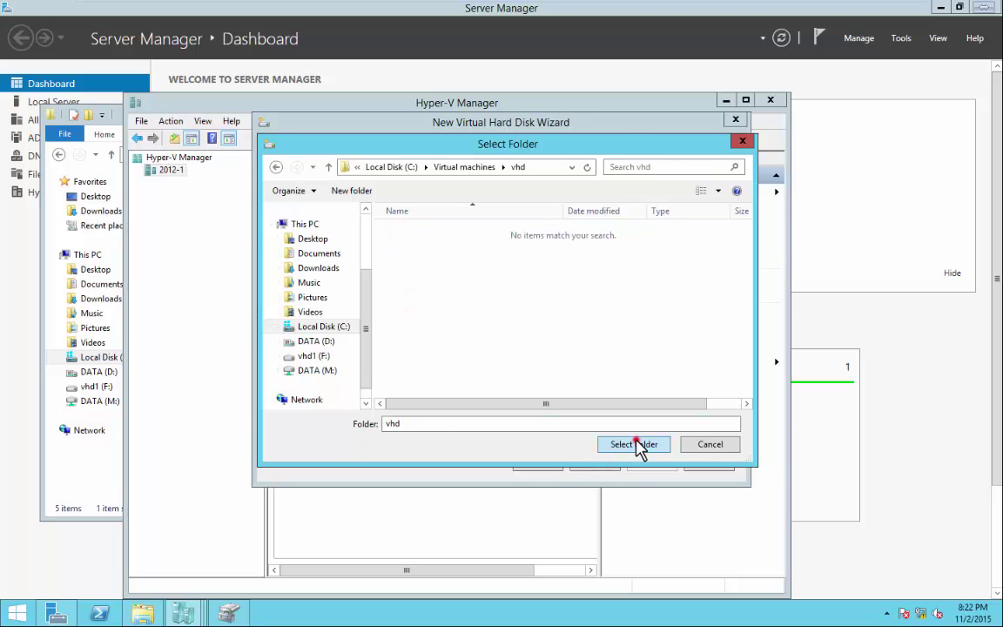
Name the new differencing disk 2012-vm2.
double_click(518, 220)
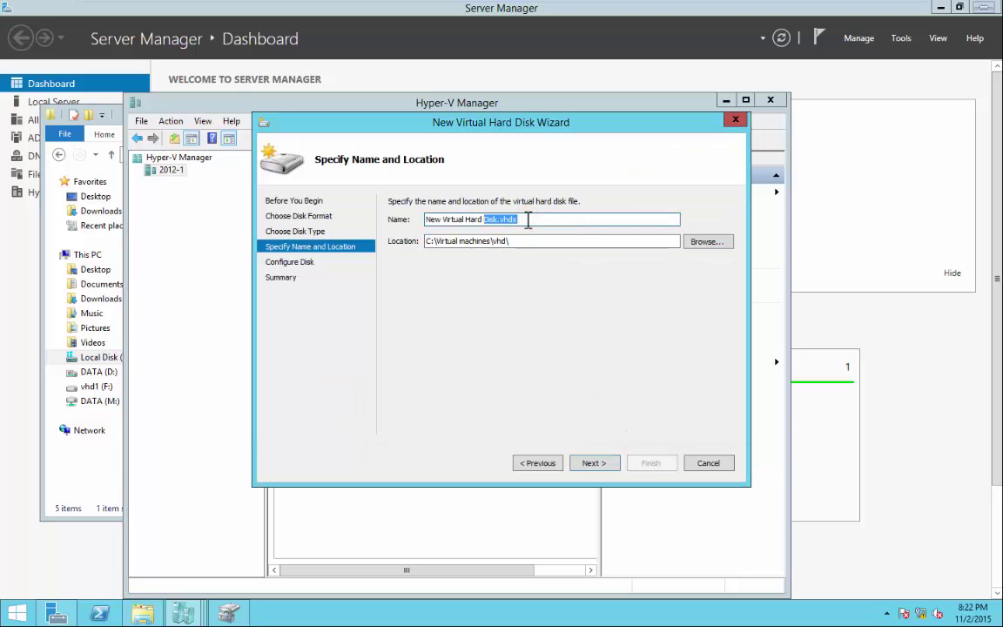
key("BackSpace")
key("BackSpace")
key("BackSpace")
key("BackSpace")
key("BackSpace")
key("BackSpace")
key("BackSpace")
key("BackSpace")
key("BackSpace")
key("BackSpace")
key("BackSpace")
key("BackSpace")
key("BackSpace")
key("BackSpace")
key("BackSpace")
key("BackSpace")
key("BackSpace")
key("BackSpace")
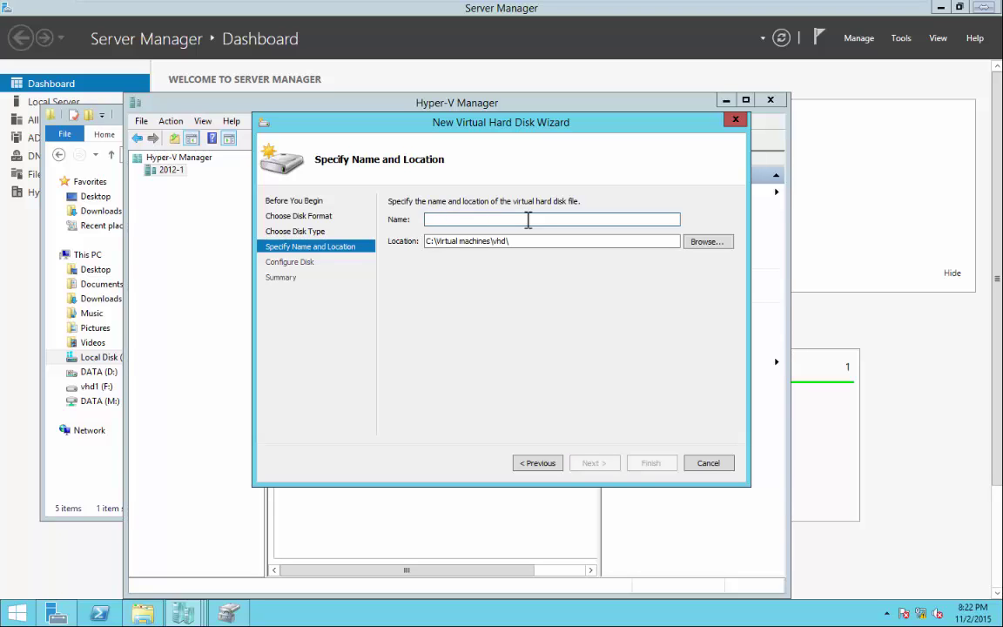
type("-")
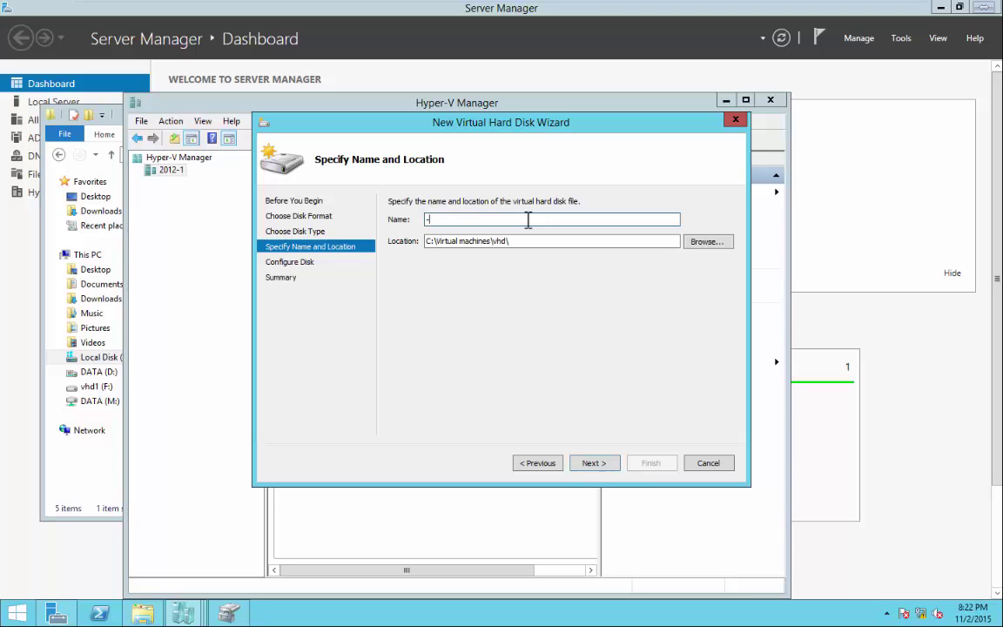
key("BackSpace")
key("Num_Lock")
type("2012-vm2")
Pick vhd\2012-vm.vhdx as the parent and finish creating 2012-vm2.vhdx.
left_click(602, 463)
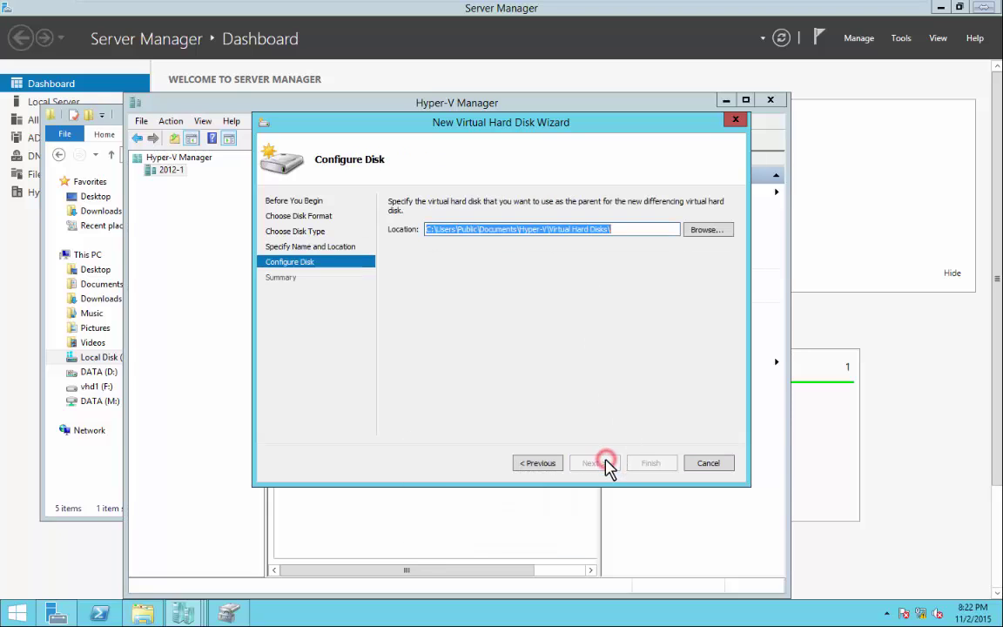
left_click(706, 231)
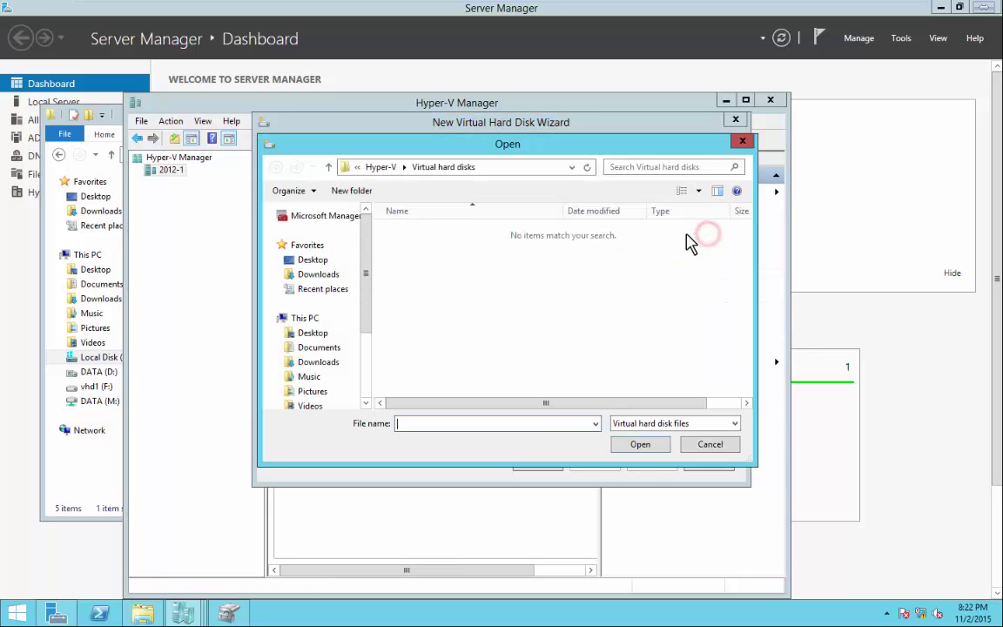
left_click_drag(366, 285, 375, 374)
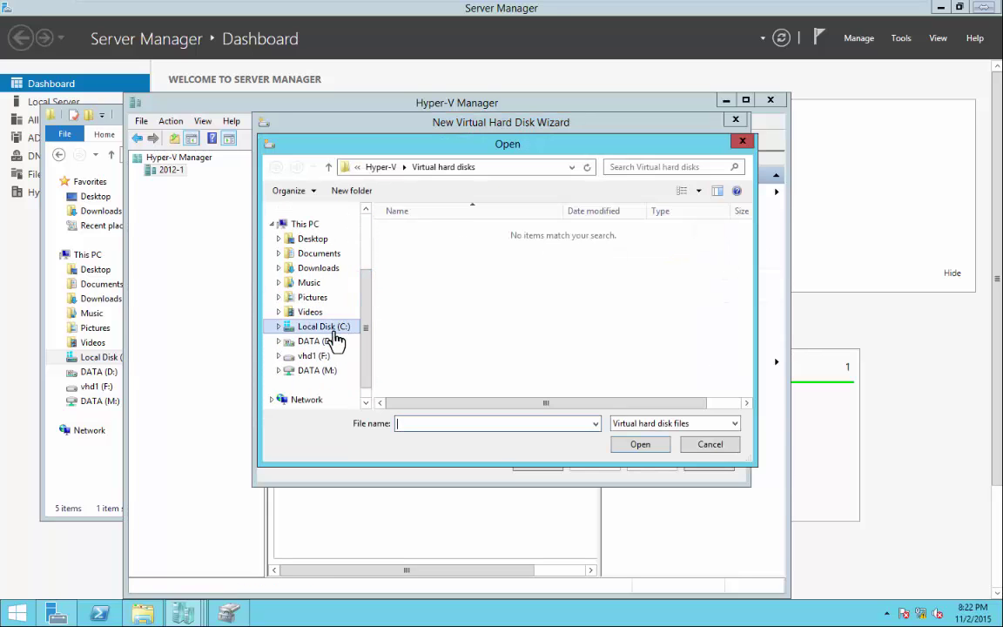
left_click(320, 327)
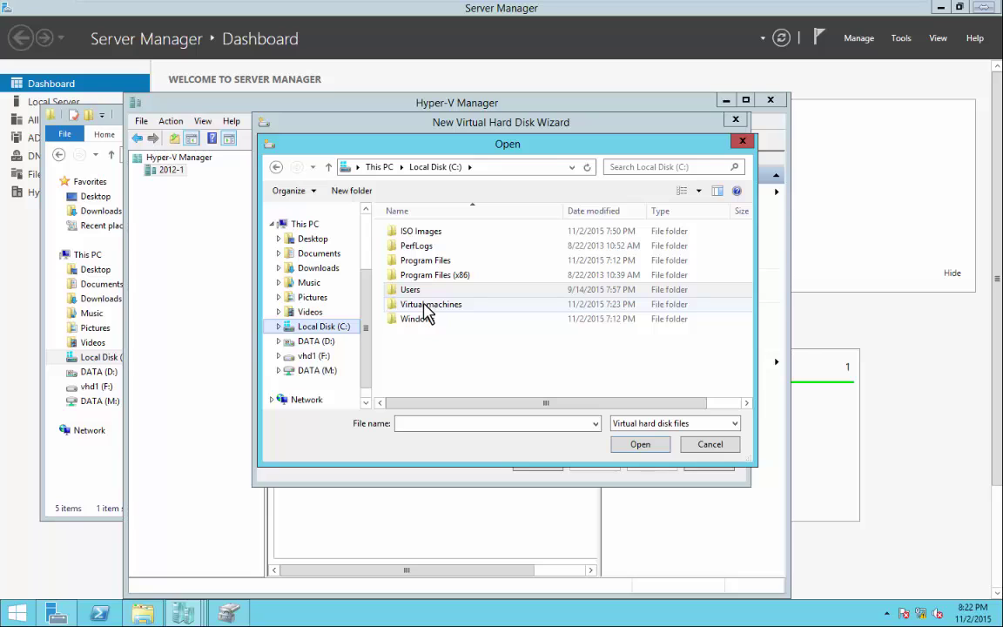
left_click(425, 306)
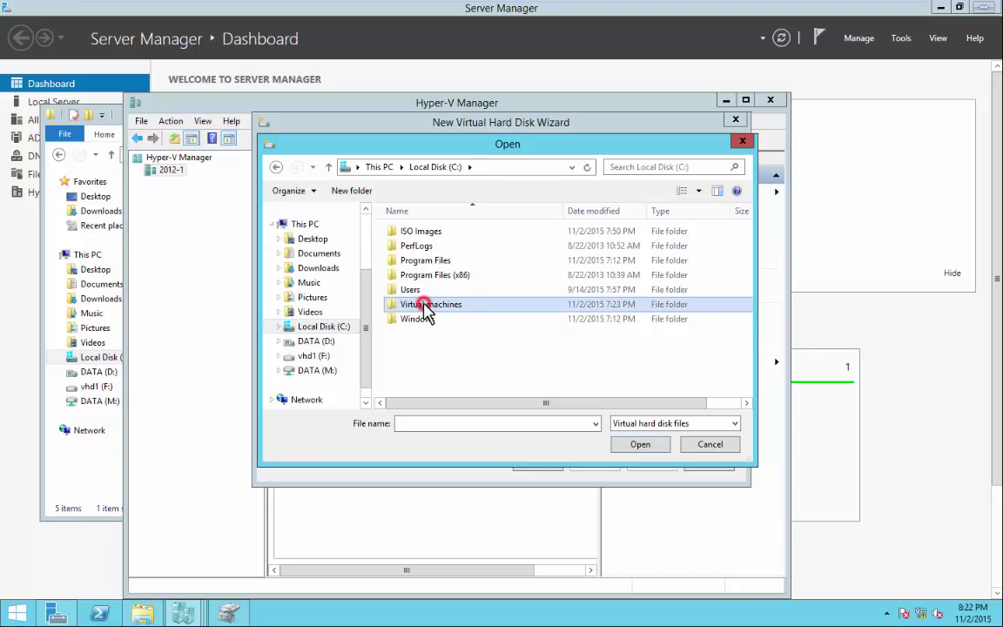
left_click(424, 305)
left_click(423, 304)
double_click(393, 310)
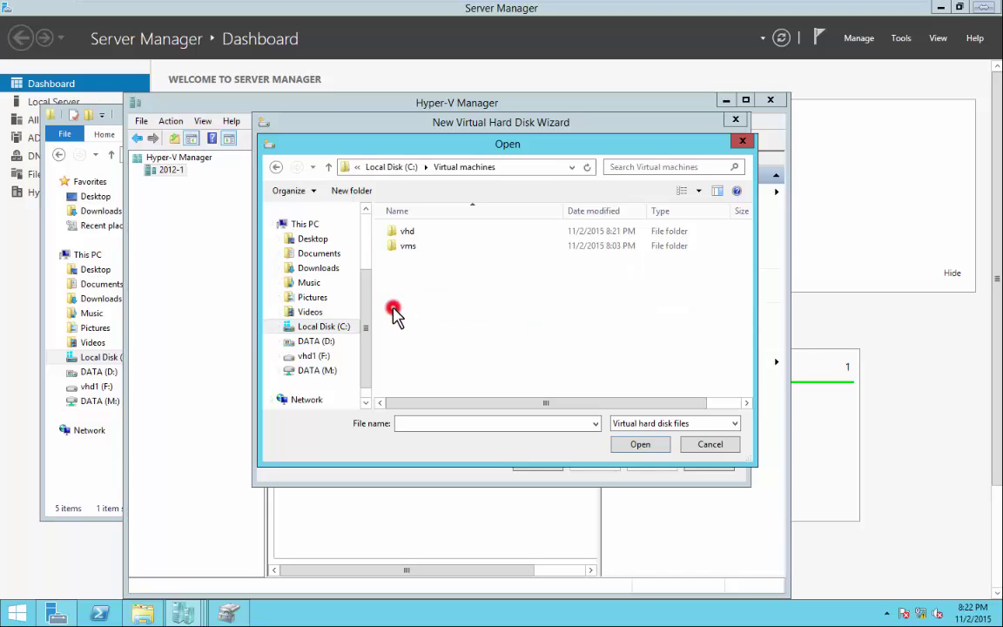
double_click(403, 233)
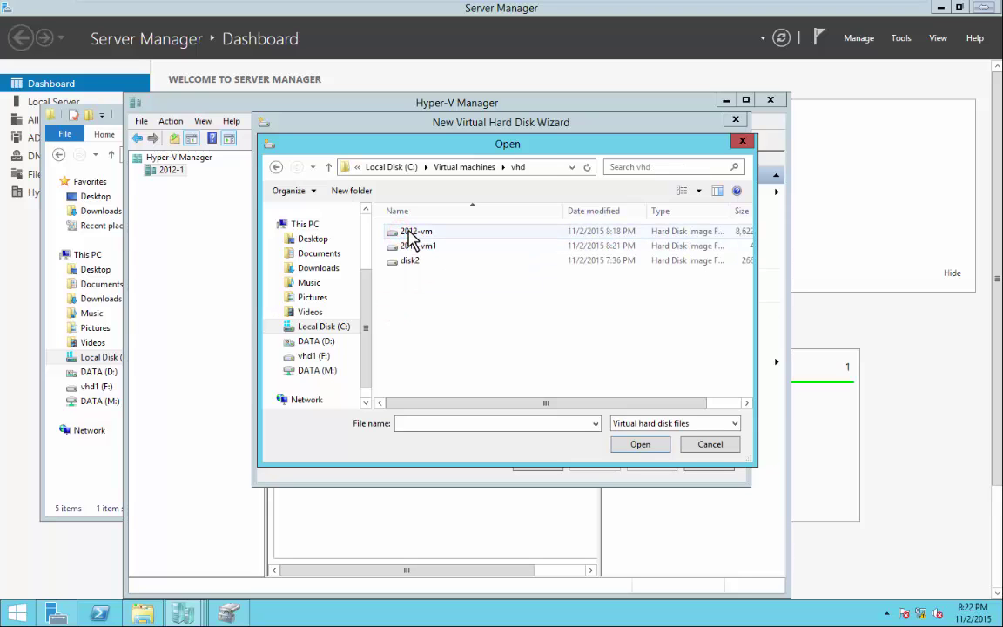
left_click(410, 232)
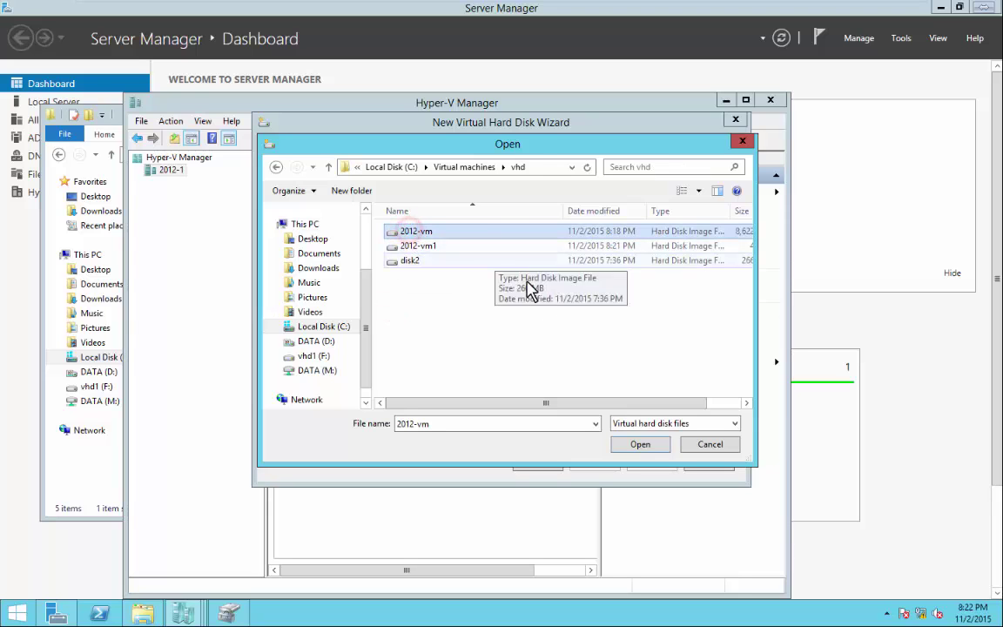
left_click(644, 444)
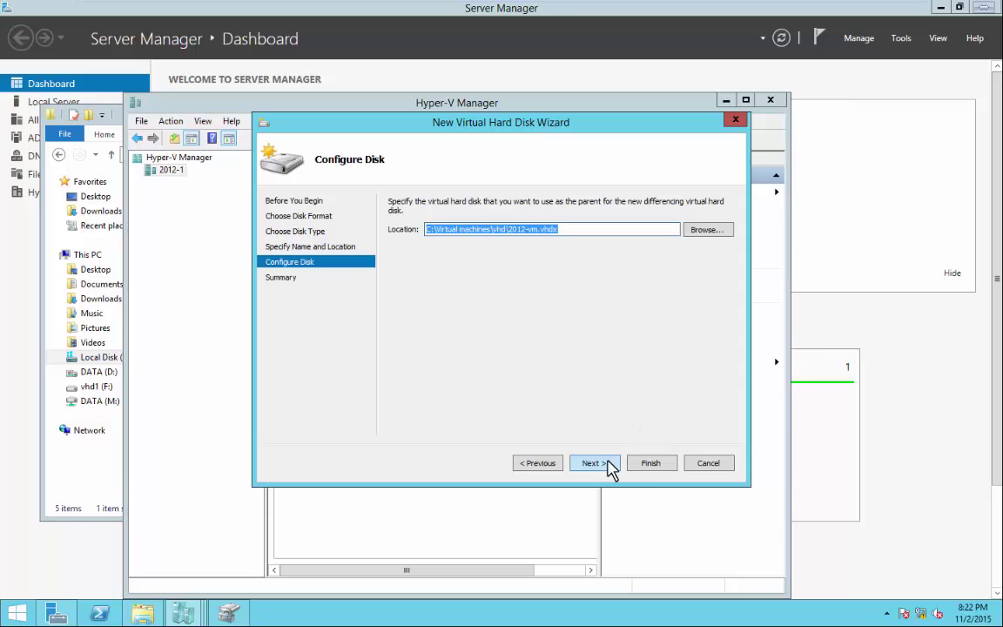
left_click(609, 466)
left_click(650, 463)
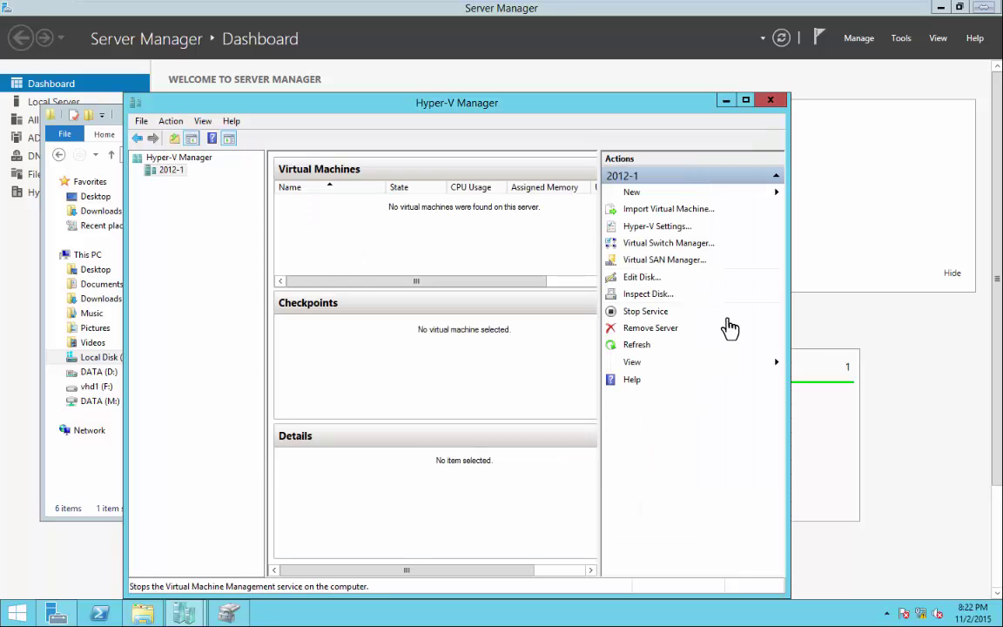
Confirm 2012-vm2 appears in the vhd folder, then minimize the Explorer window.
left_click(144, 613)
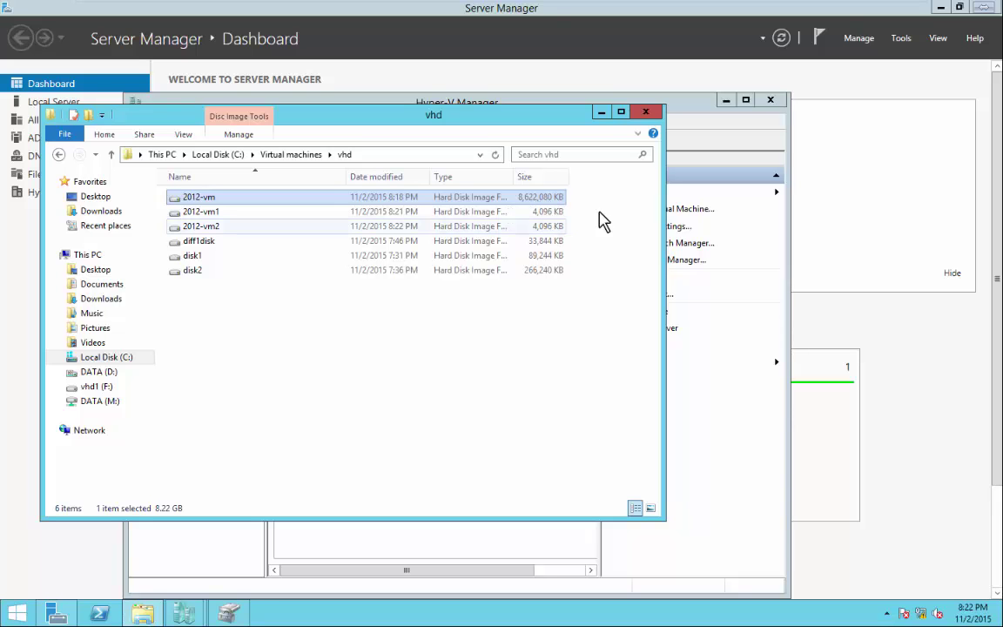
left_click(601, 111)
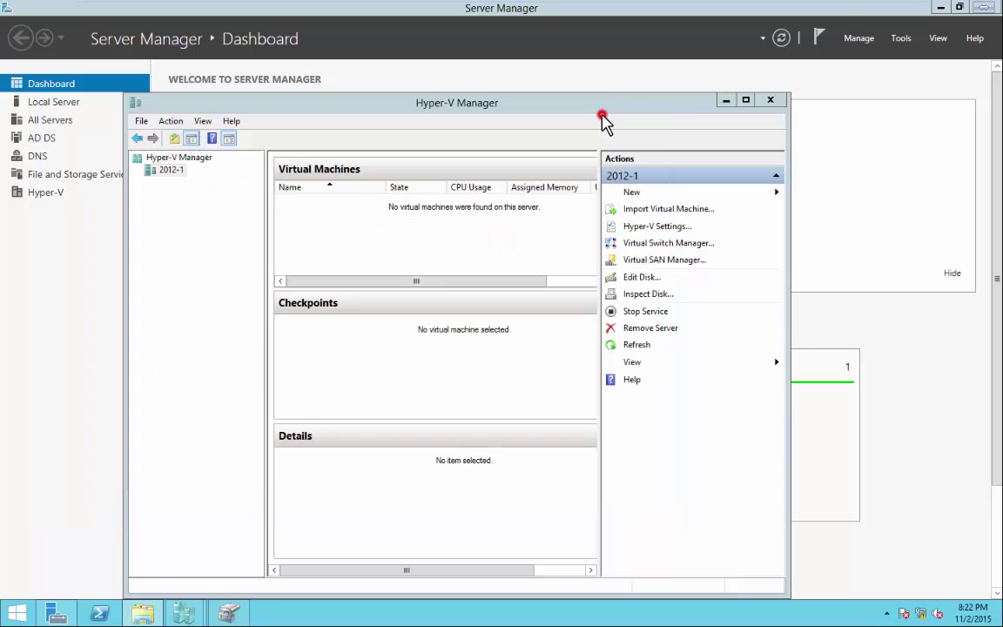
Start a new virtual machine and name it 2102-vm1.
left_click(633, 193)
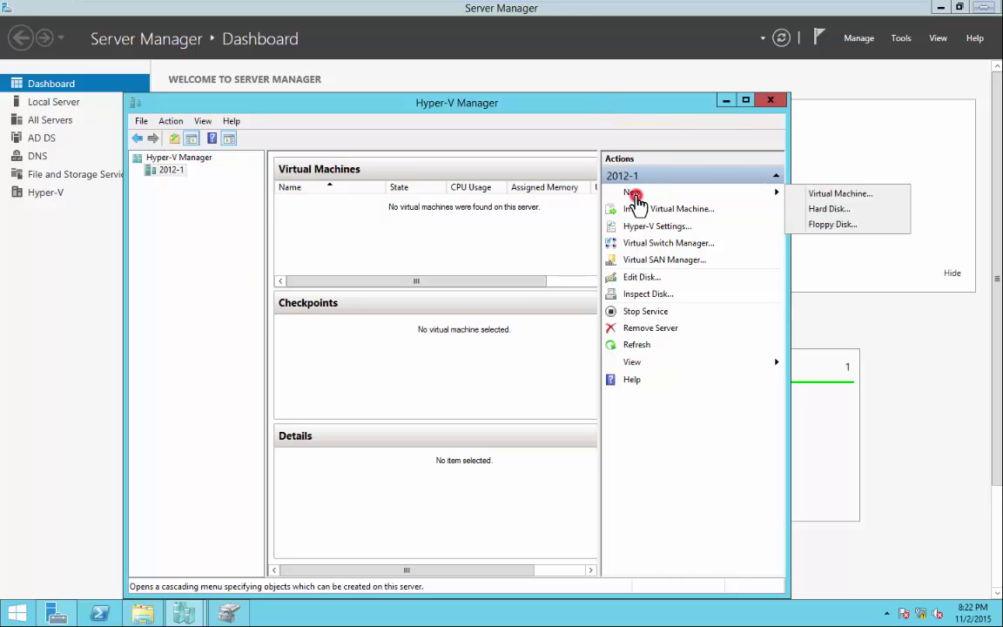
left_click(842, 196)
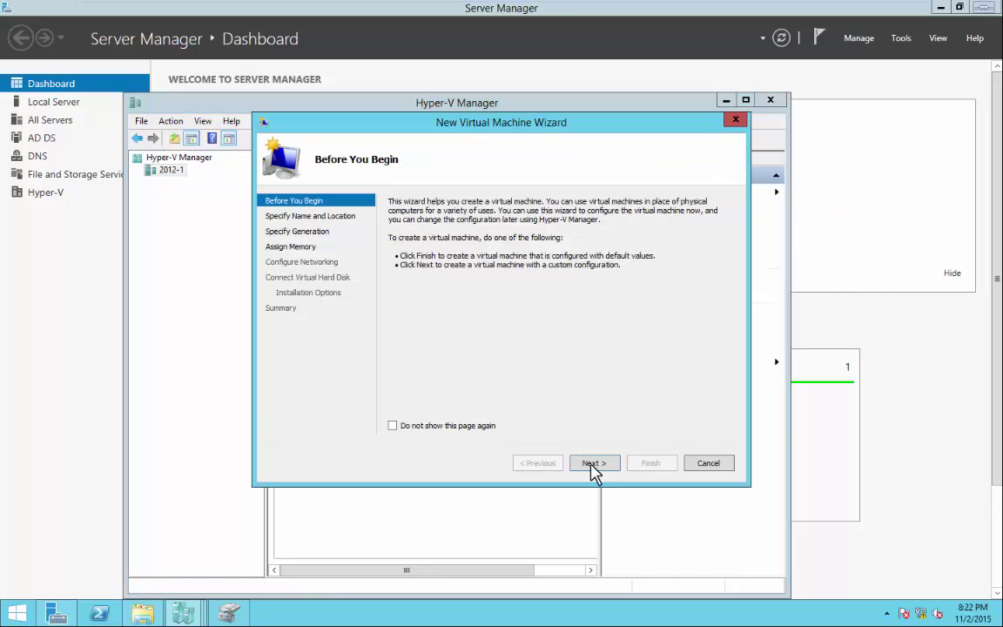
left_click(593, 464)
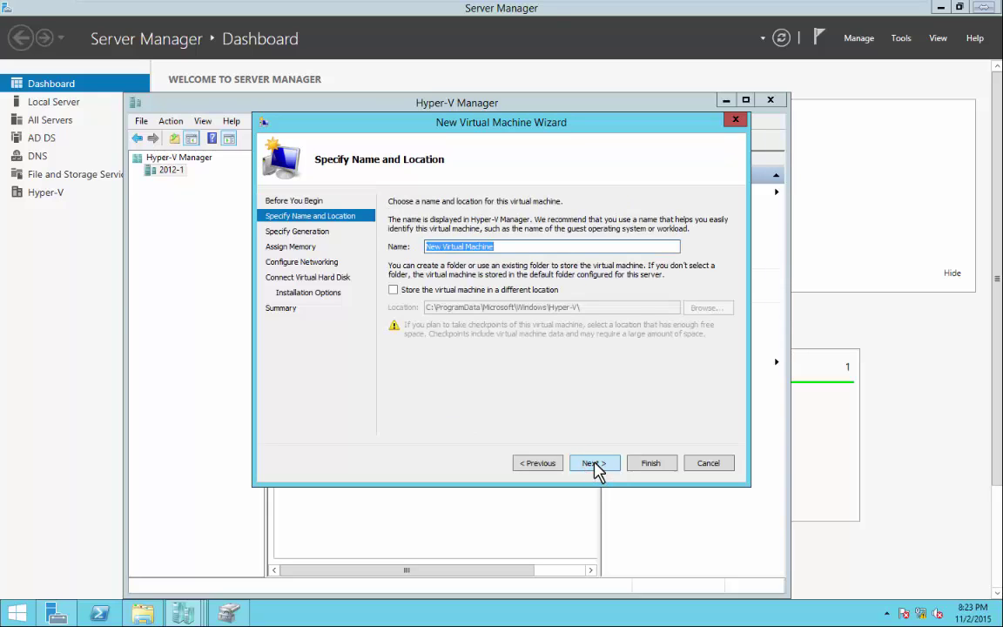
type("210")
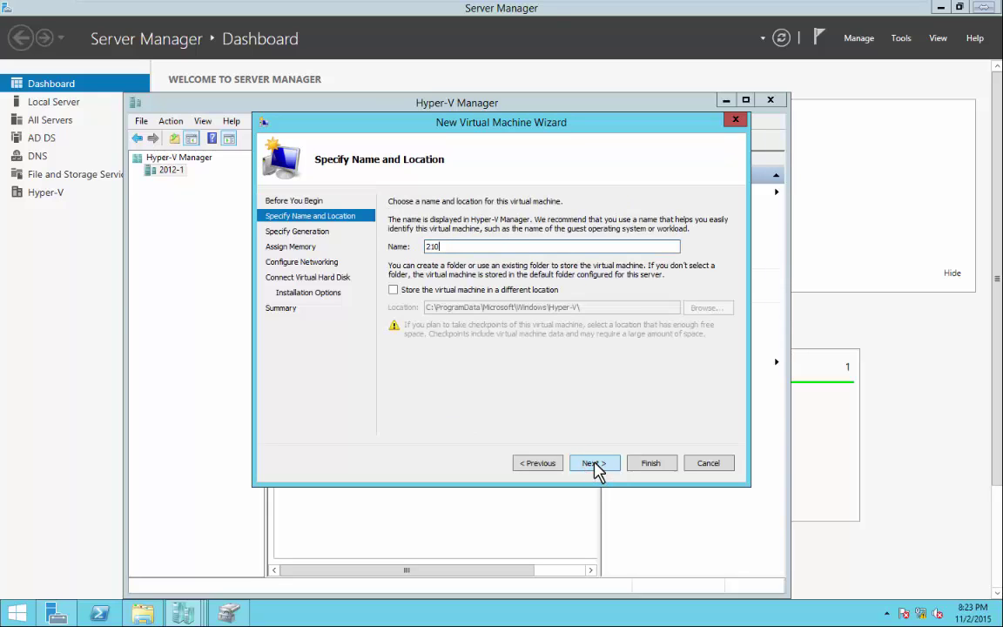
type("2-vm2")
Store the machine in a different location: C:\Virtual machines\vms\.
left_click(393, 290)
left_click(706, 309)
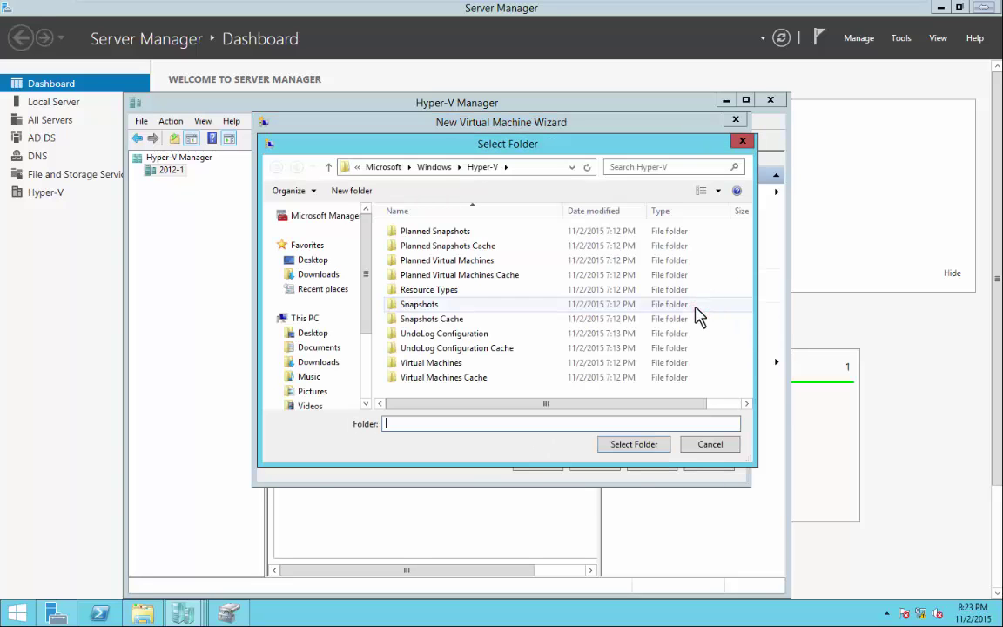
left_click_drag(363, 315, 367, 371)
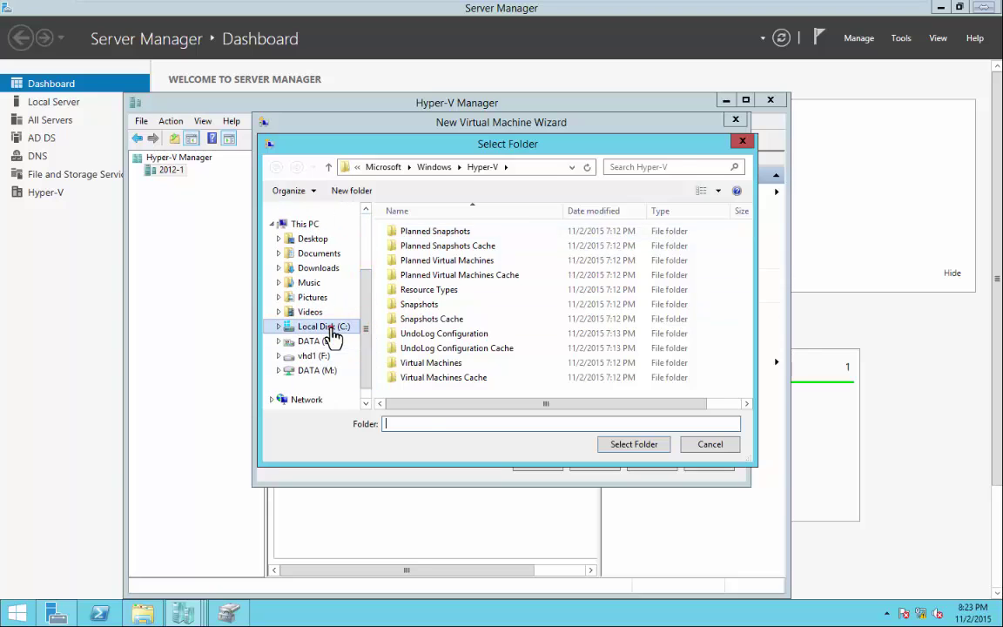
left_click(334, 335)
double_click(445, 306)
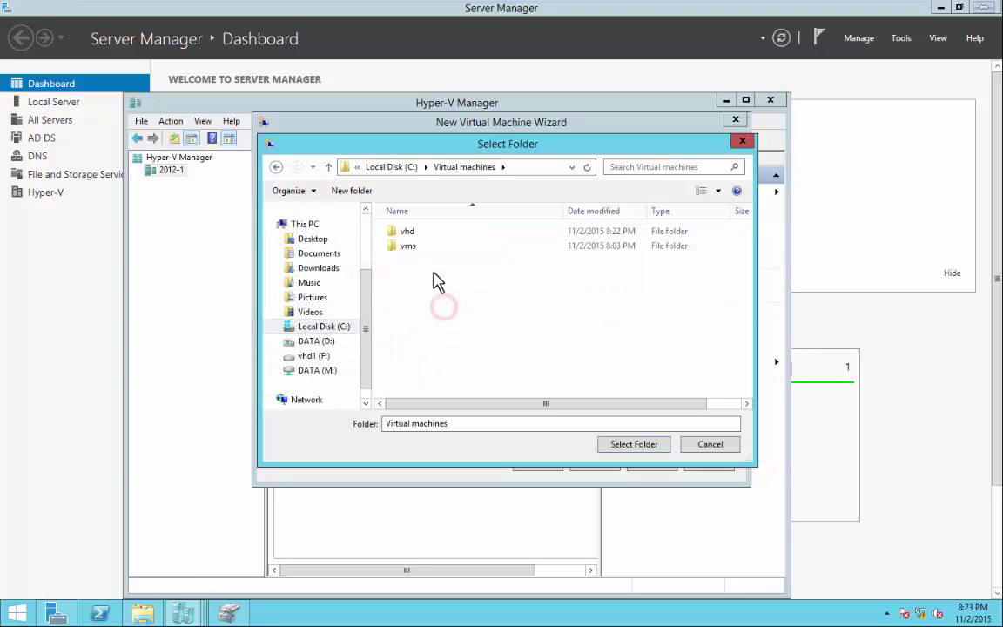
double_click(407, 247)
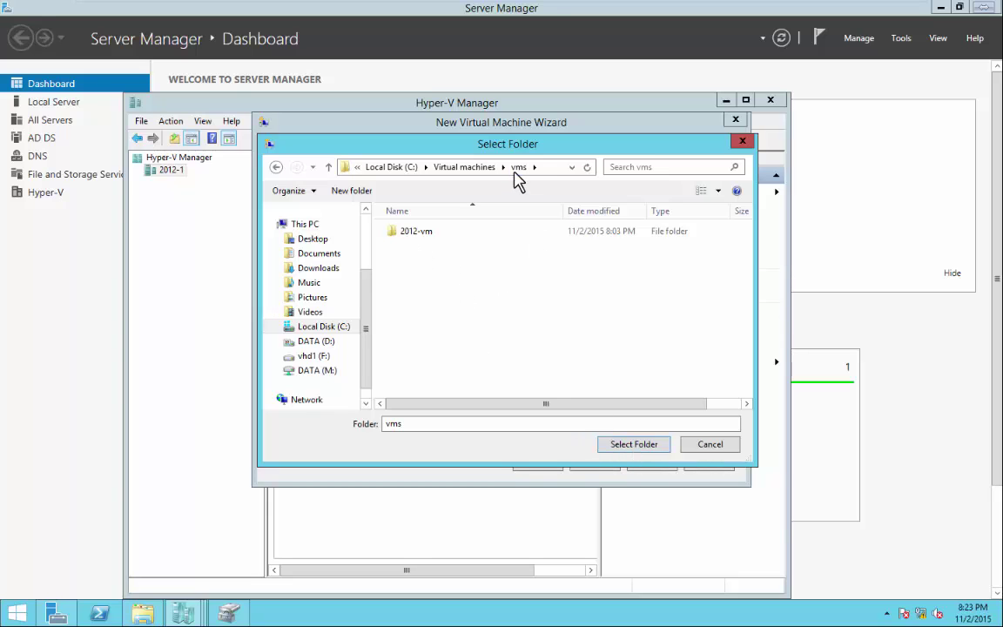
left_click(630, 445)
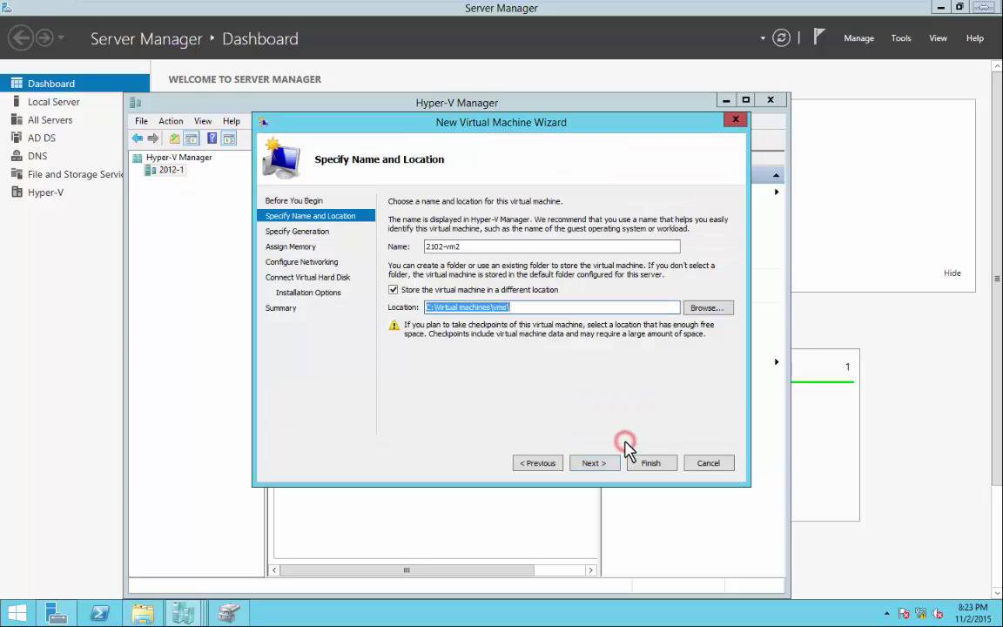
left_click(482, 247)
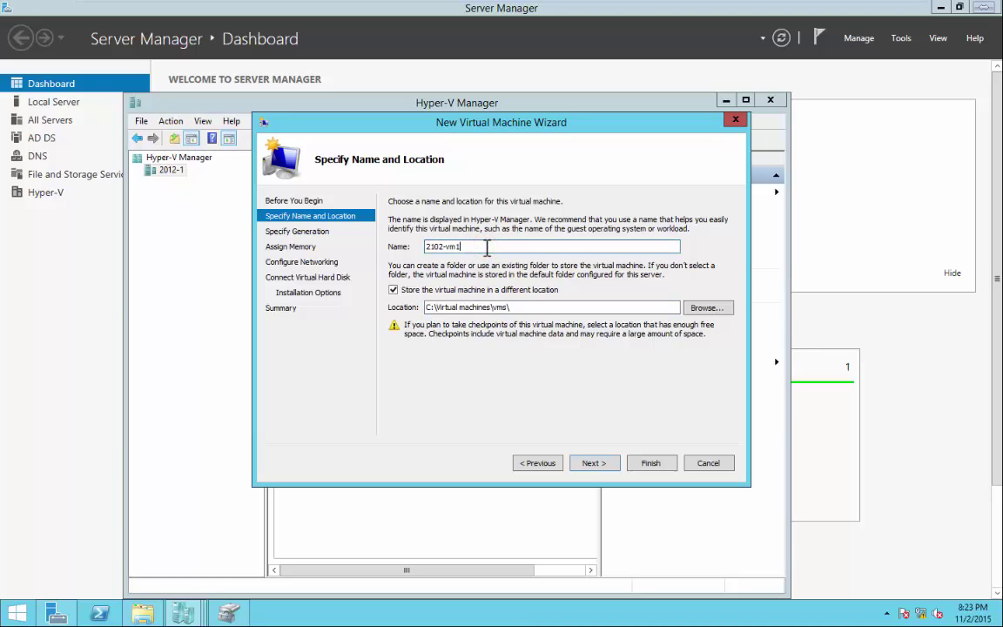
Keep Generation 1, give 1024 MB startup memory, and connect the Intel virtual switch.
left_click(596, 465)
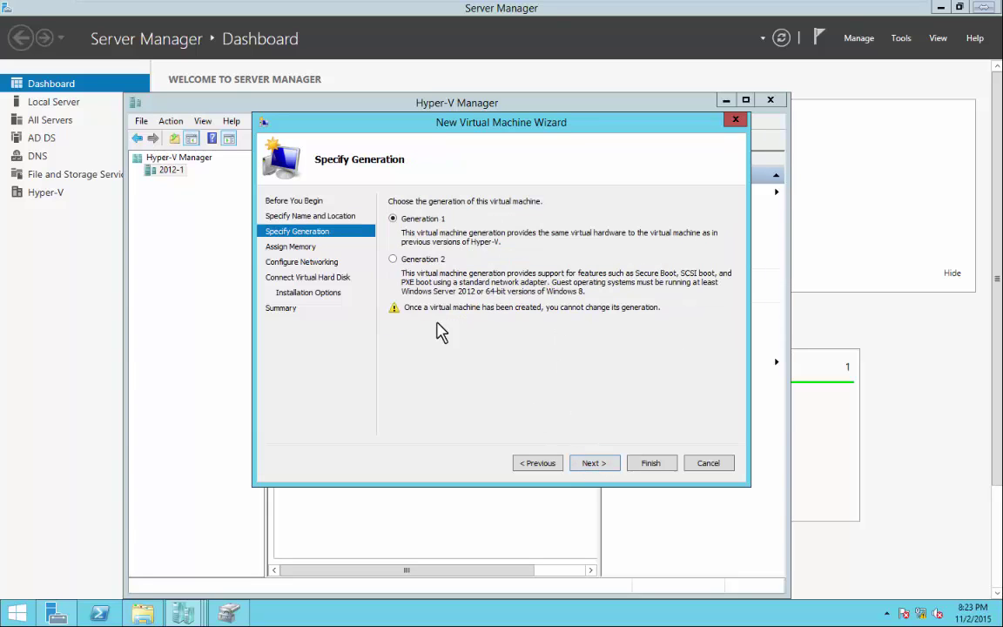
left_click(593, 466)
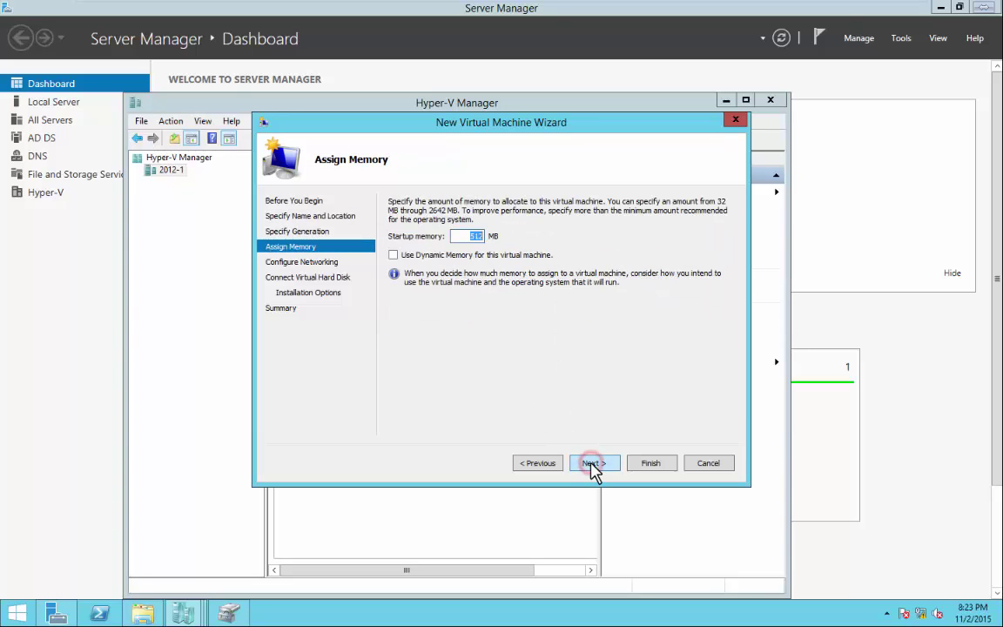
type("1024")
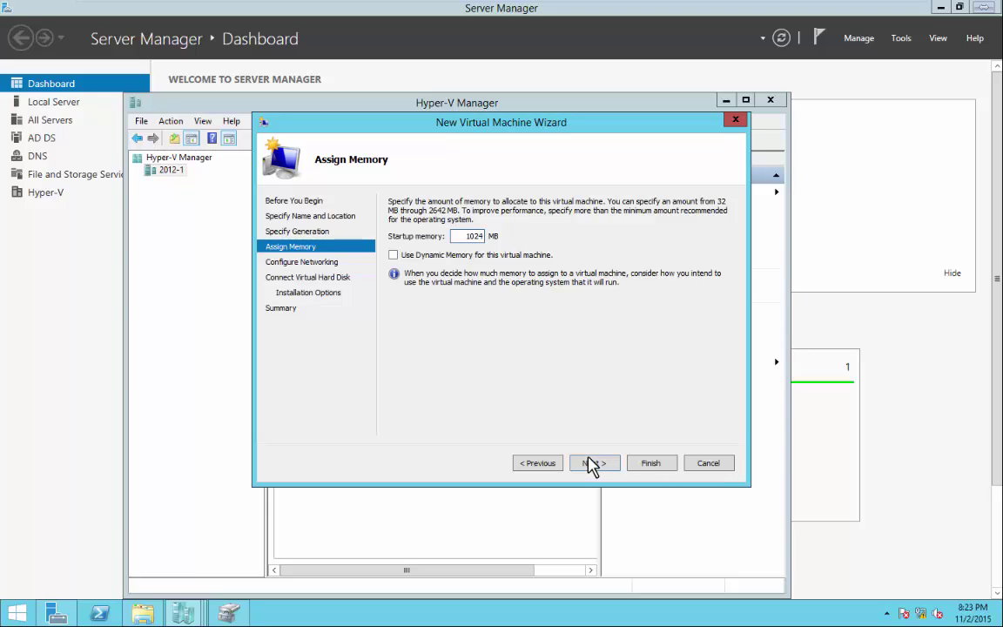
left_click(590, 466)
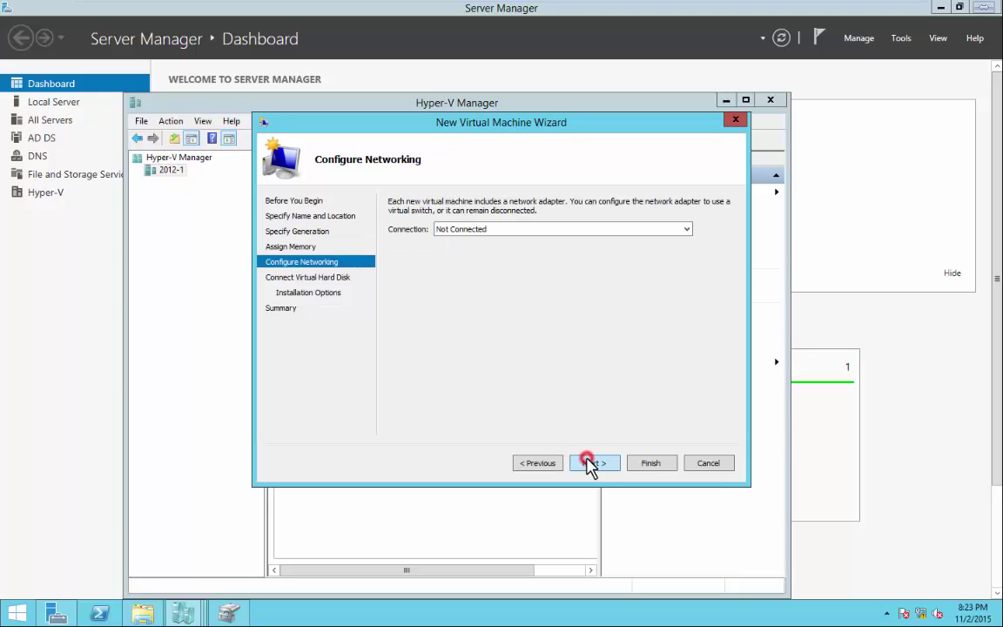
left_click(506, 229)
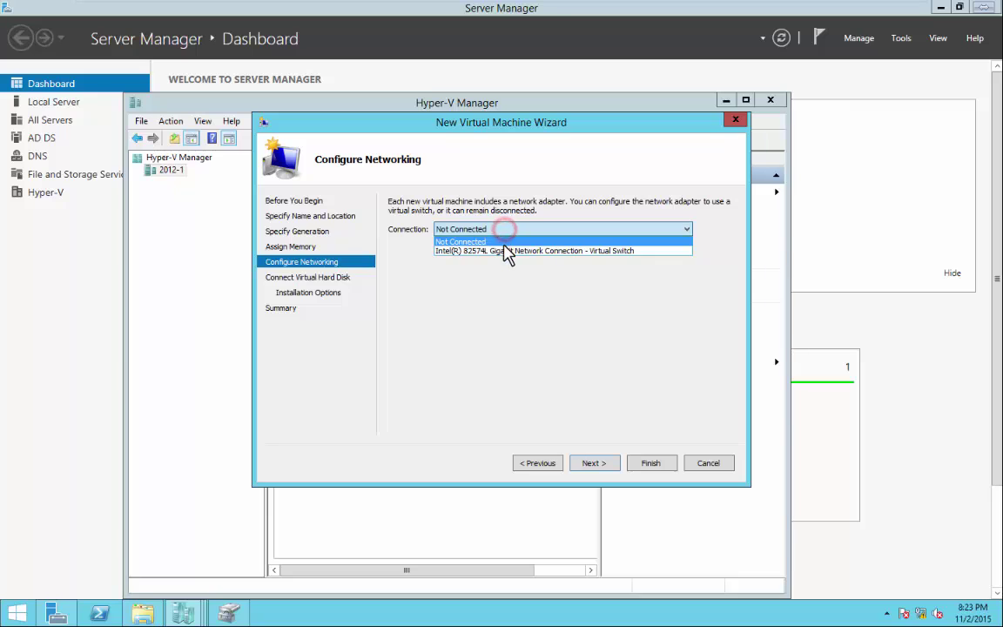
left_click(504, 248)
left_click(601, 465)
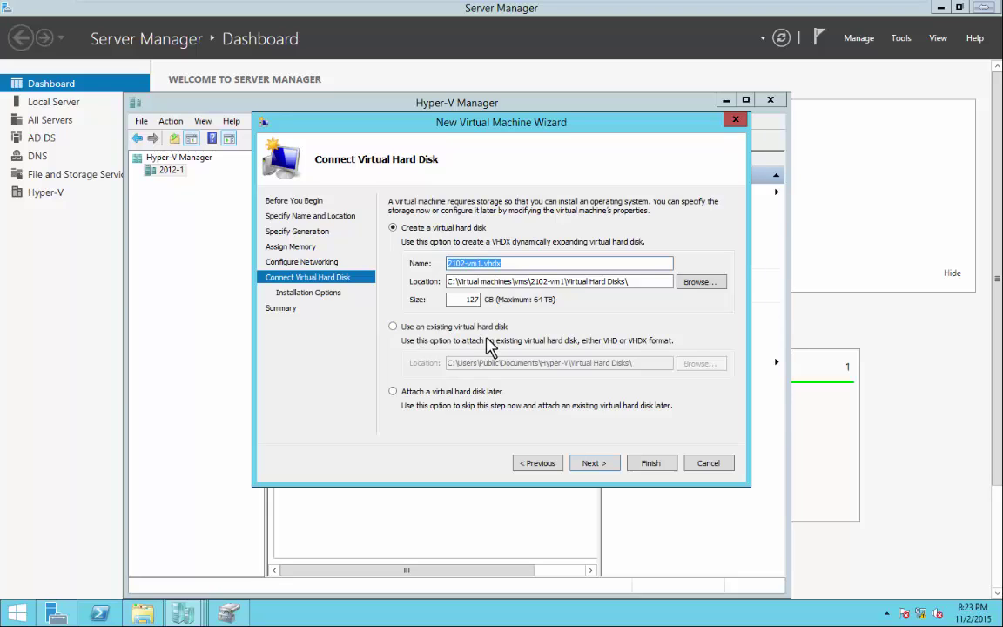
Attach the existing vhd\2012-vm1 disk and finish creating 2102-vm1.
left_click(393, 327)
left_click(689, 364)
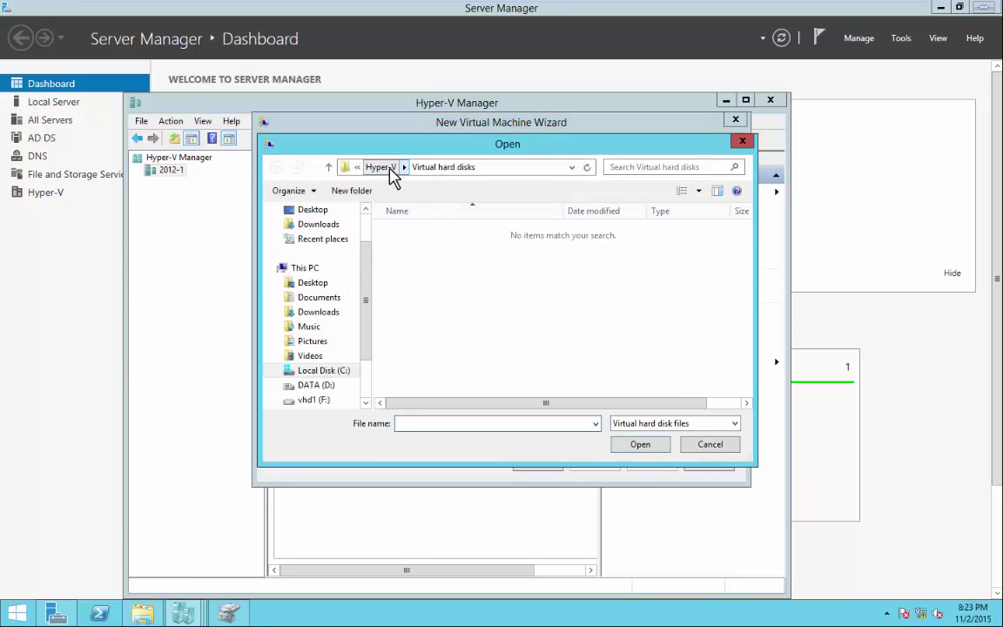
left_click(311, 371)
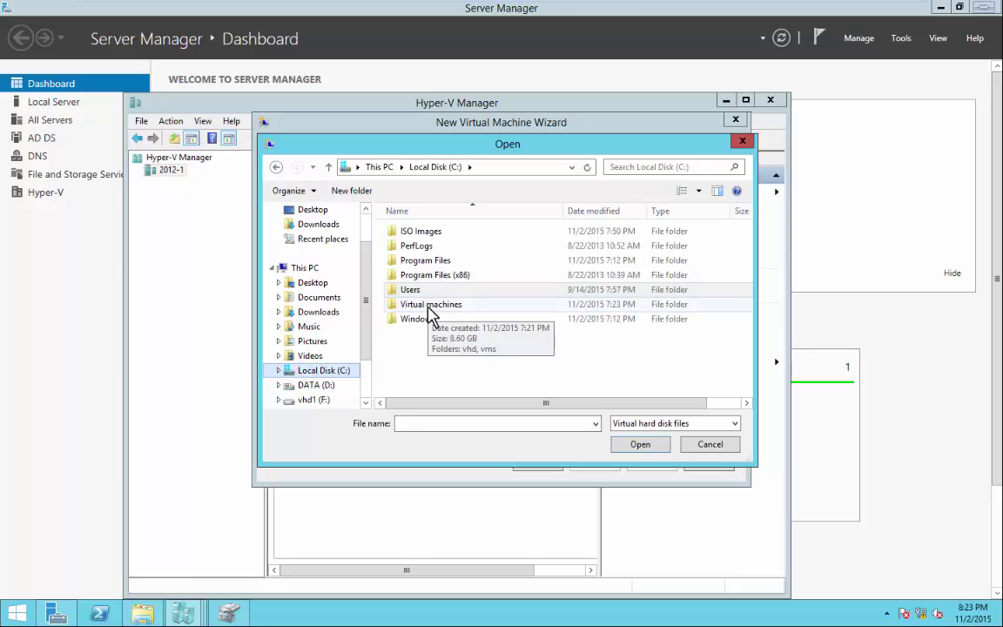
double_click(428, 307)
double_click(409, 231)
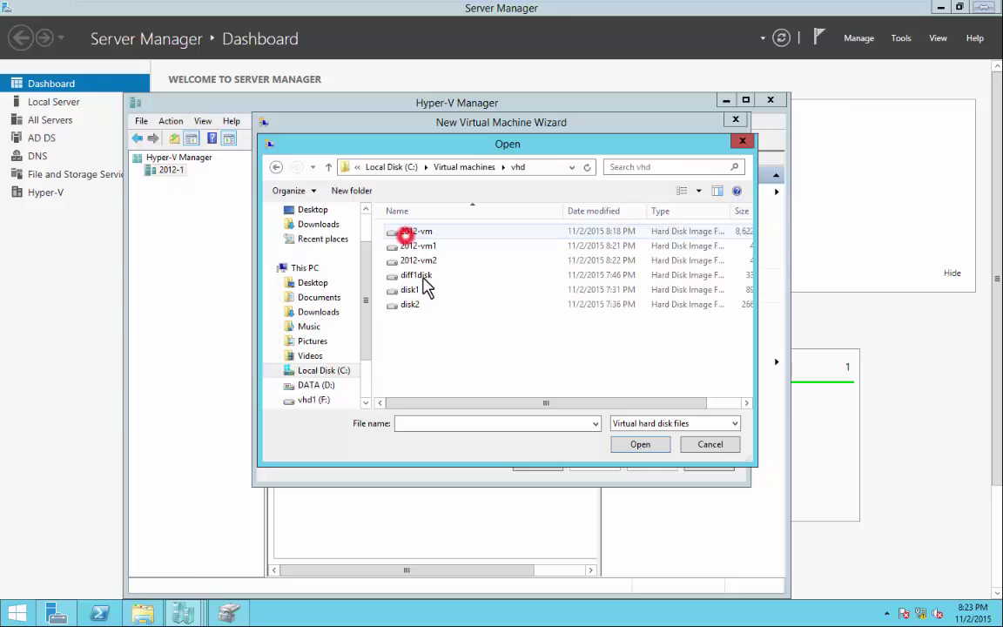
left_click(430, 247)
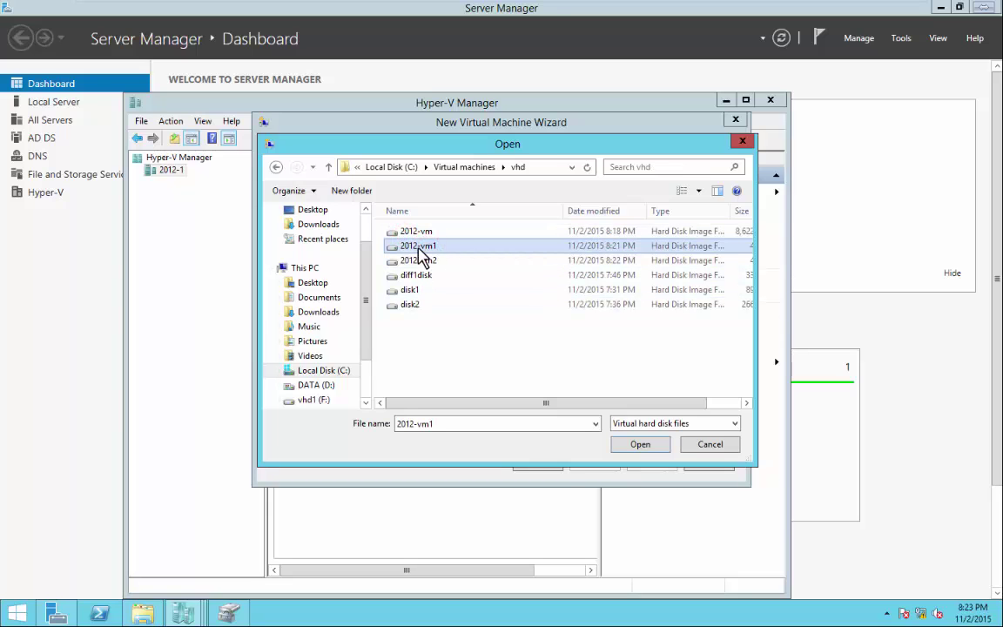
left_click(642, 445)
left_click(601, 471)
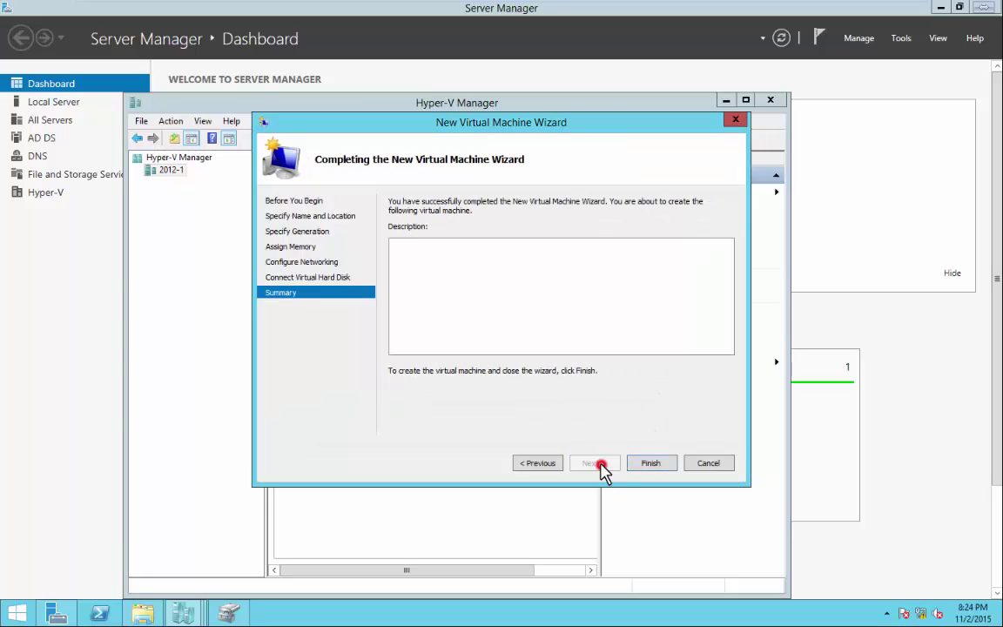
left_click(651, 468)
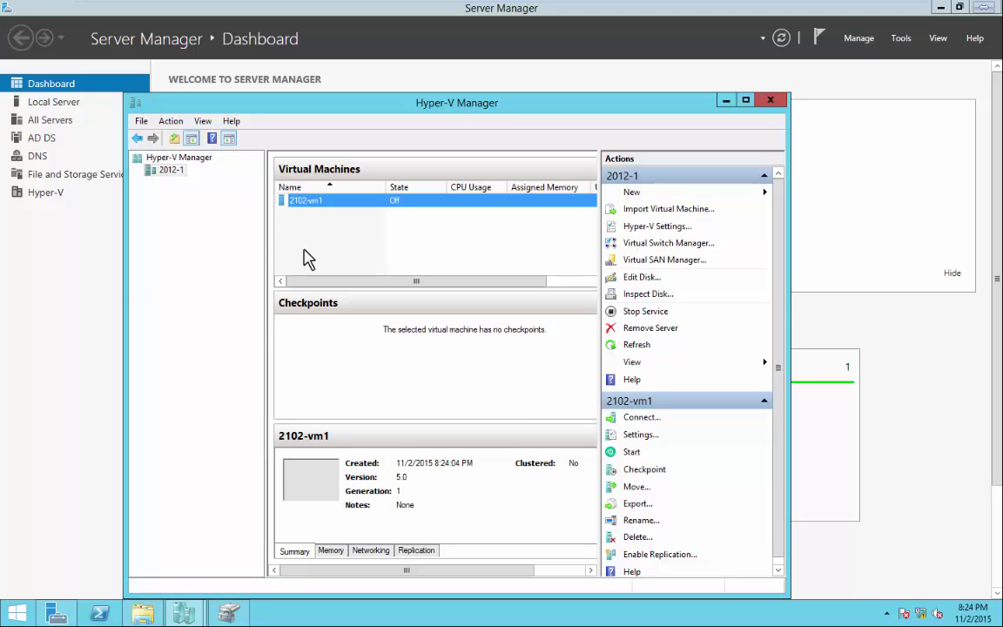
Start another new virtual machine and name it 2012-vm2.
left_click(648, 190)
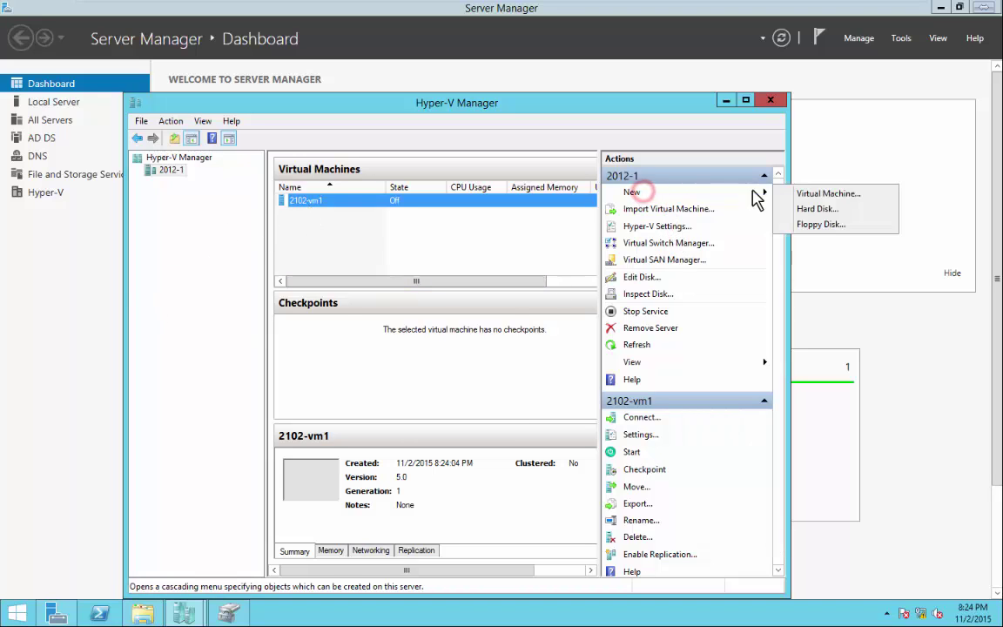
left_click(811, 195)
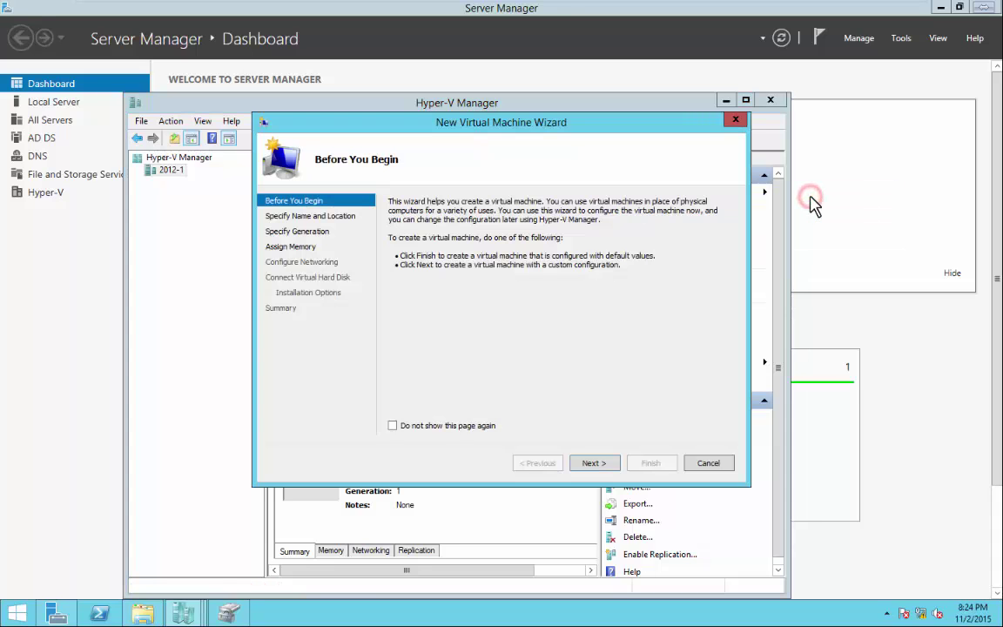
left_click(595, 463)
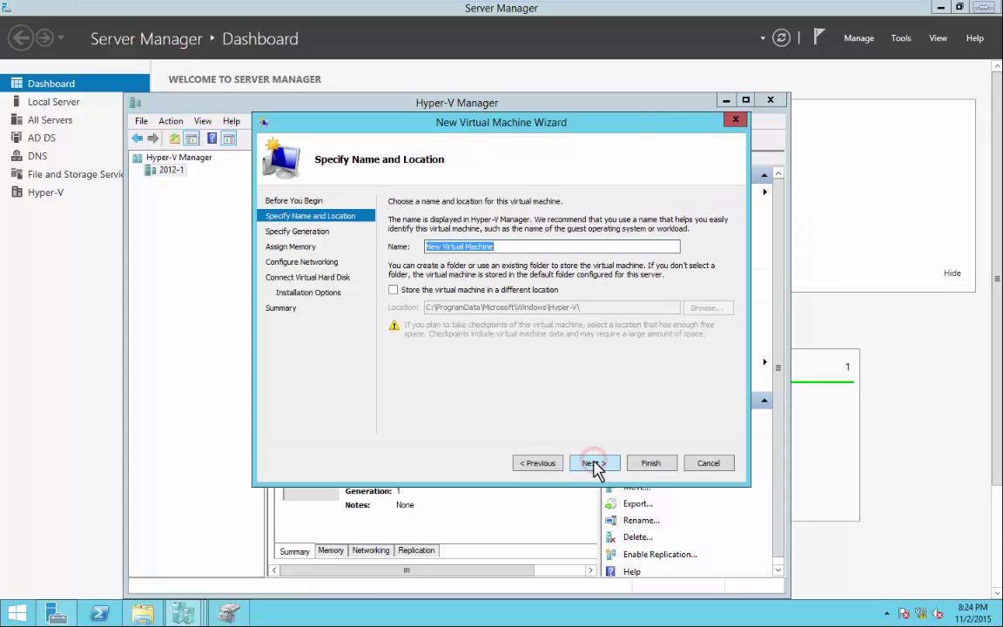
type("2012-vm2")
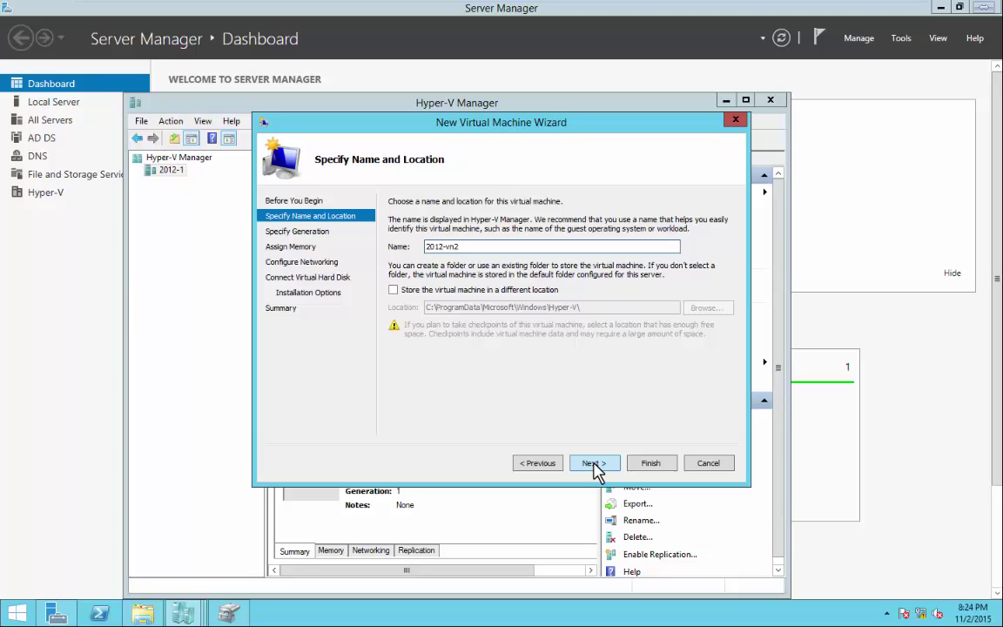
key("BackSpace")
key("BackSpace")
Store 2012-vm2 in a different location: C:\Virtual machines\vms.
left_click(393, 289)
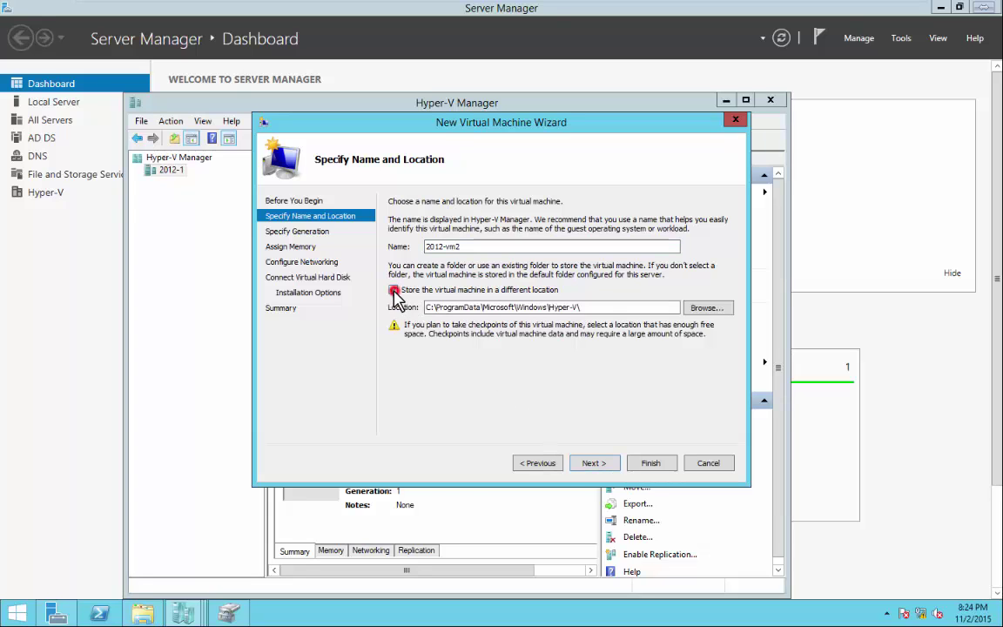
left_click(706, 307)
left_click(367, 336)
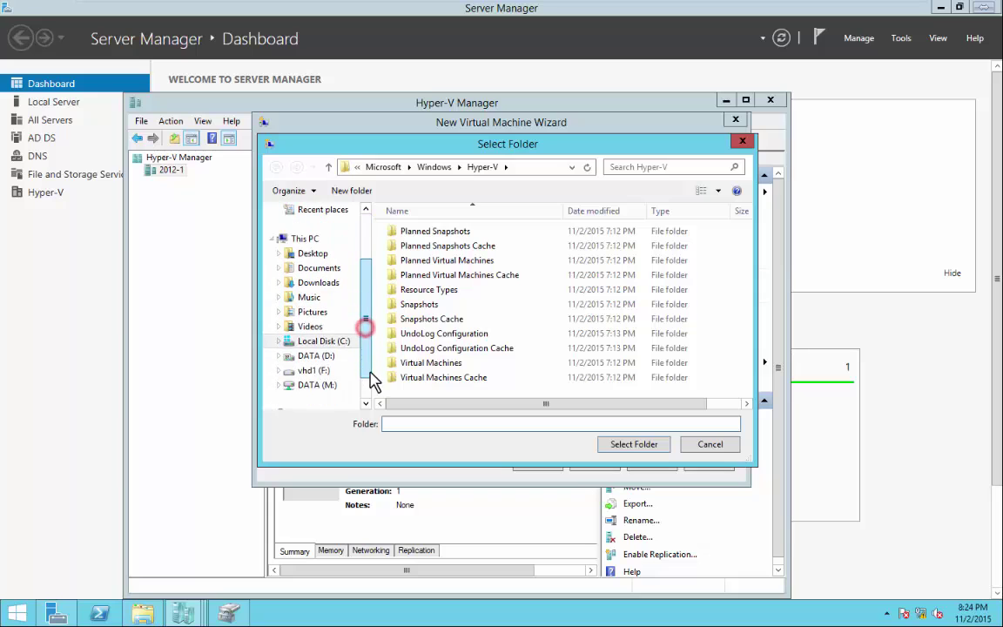
left_click(312, 342)
double_click(420, 304)
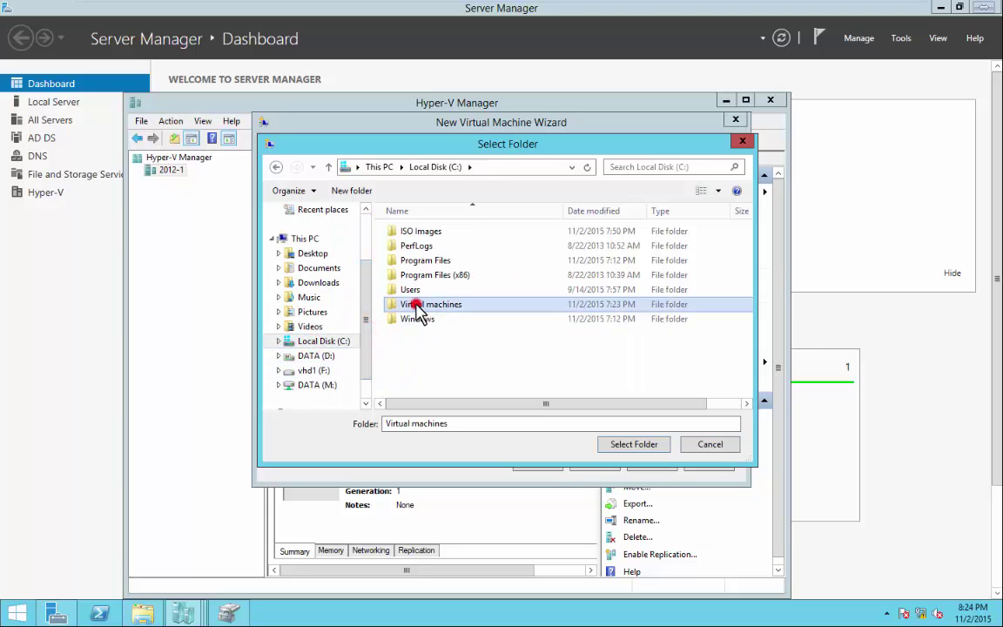
double_click(409, 250)
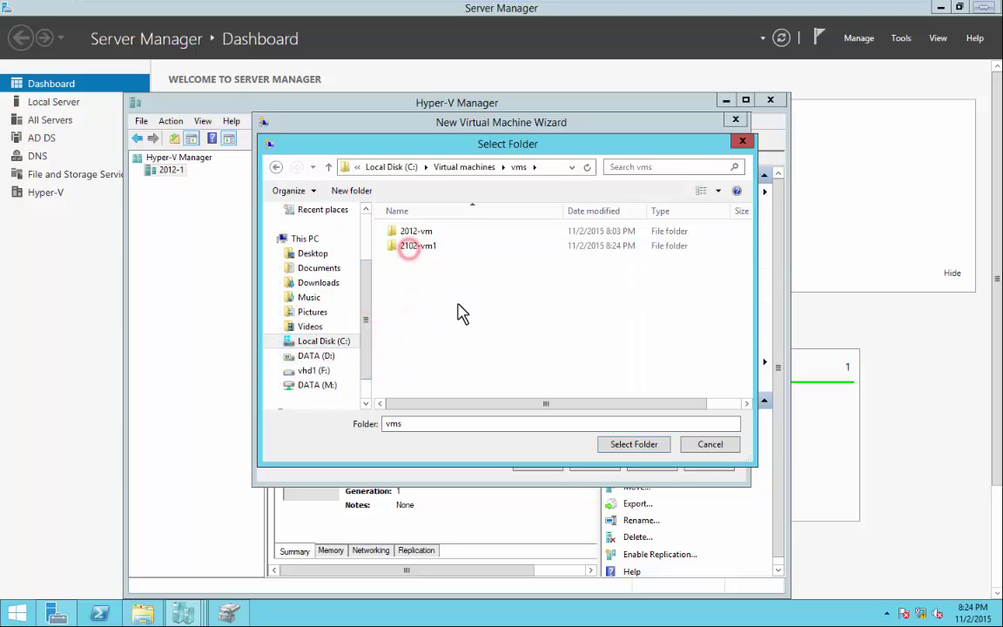
left_click(621, 446)
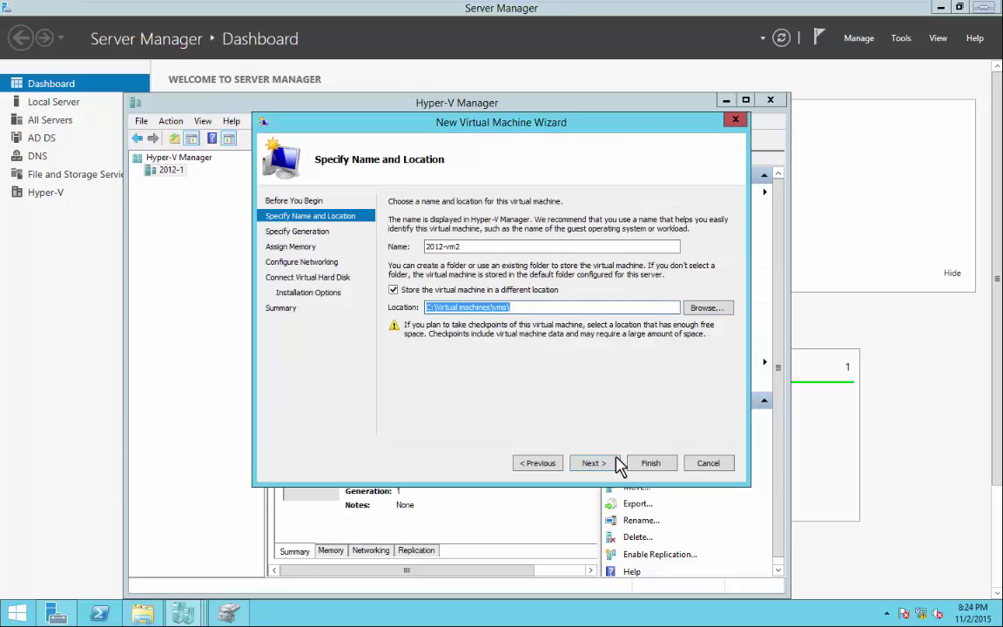
Keep the default generation, set 1024 MB memory, and connect the Intel virtual switch.
left_click(609, 465)
left_click(609, 463)
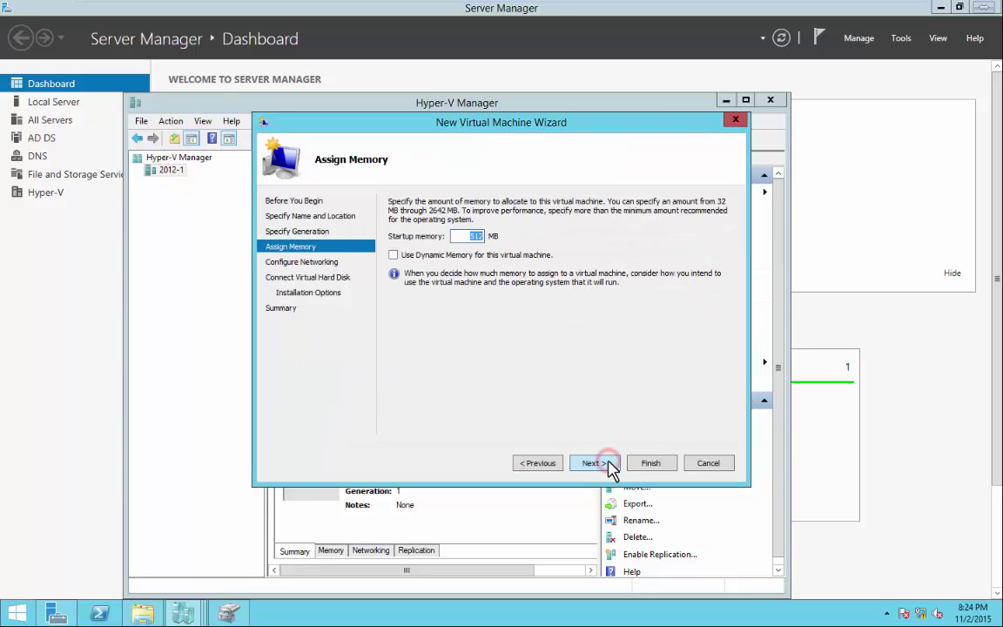
type("1024")
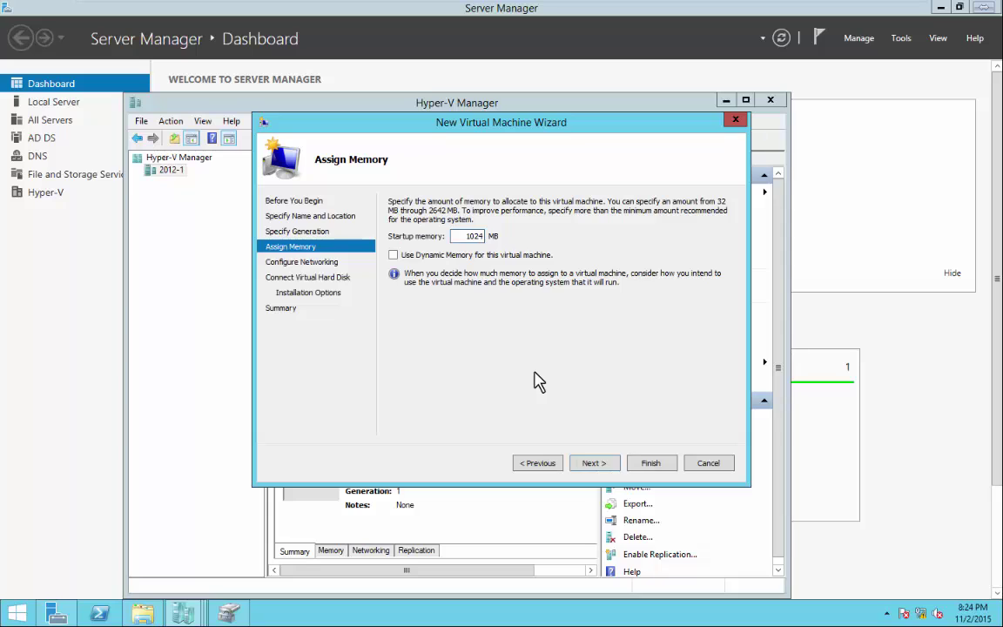
left_click(596, 464)
left_click(510, 230)
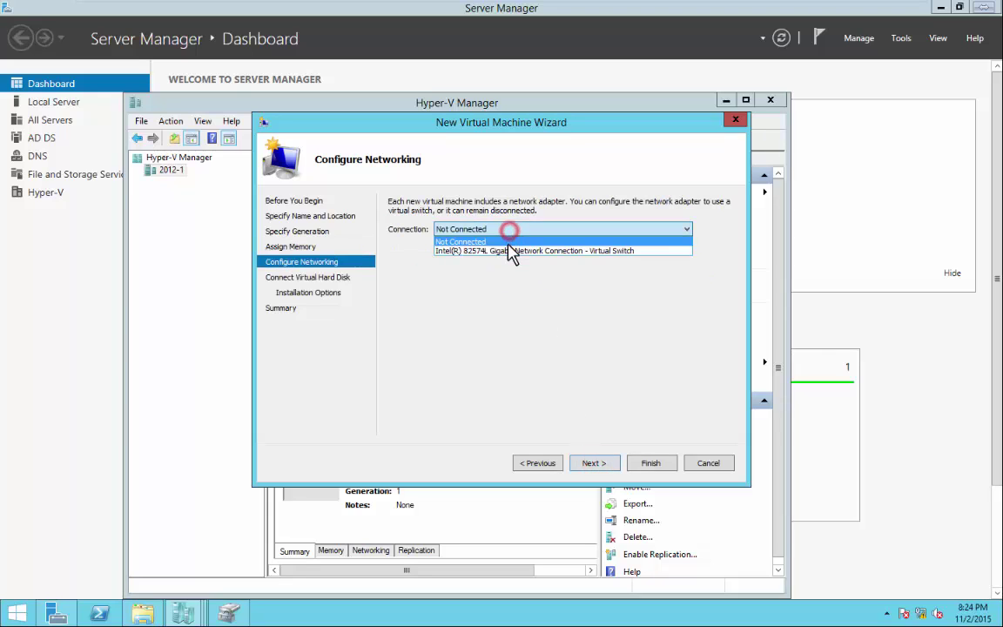
left_click(511, 251)
left_click(593, 464)
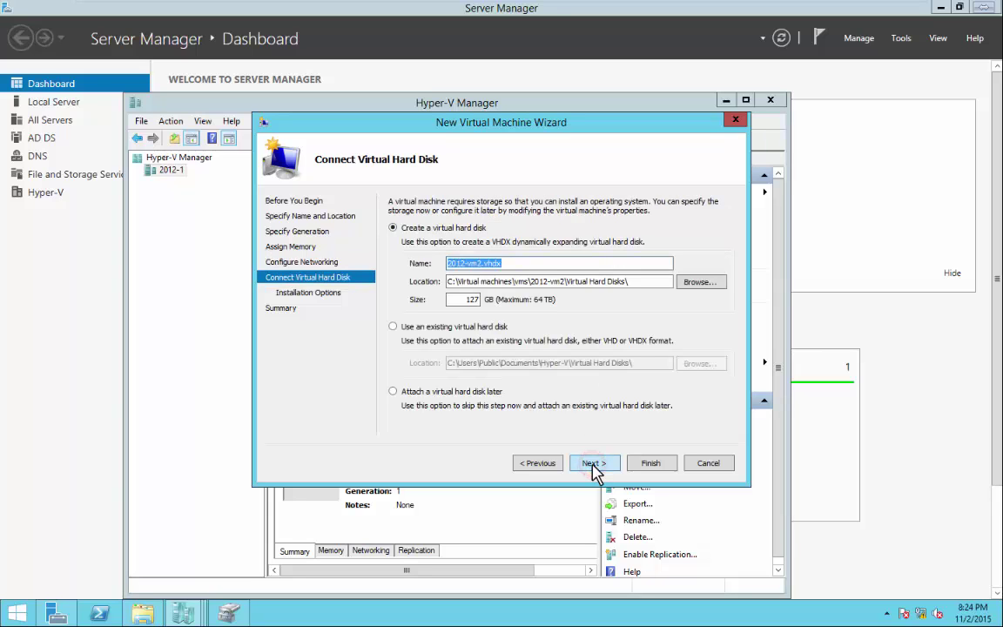
Use the existing vhd\2012-vm2 disk and advance to the summary page.
left_click(393, 326)
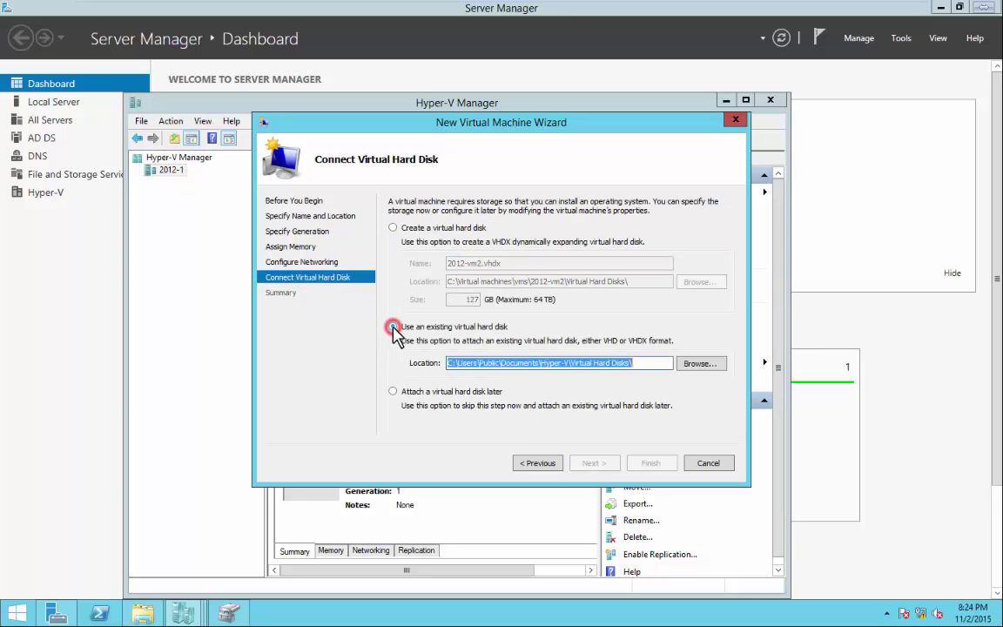
left_click(688, 363)
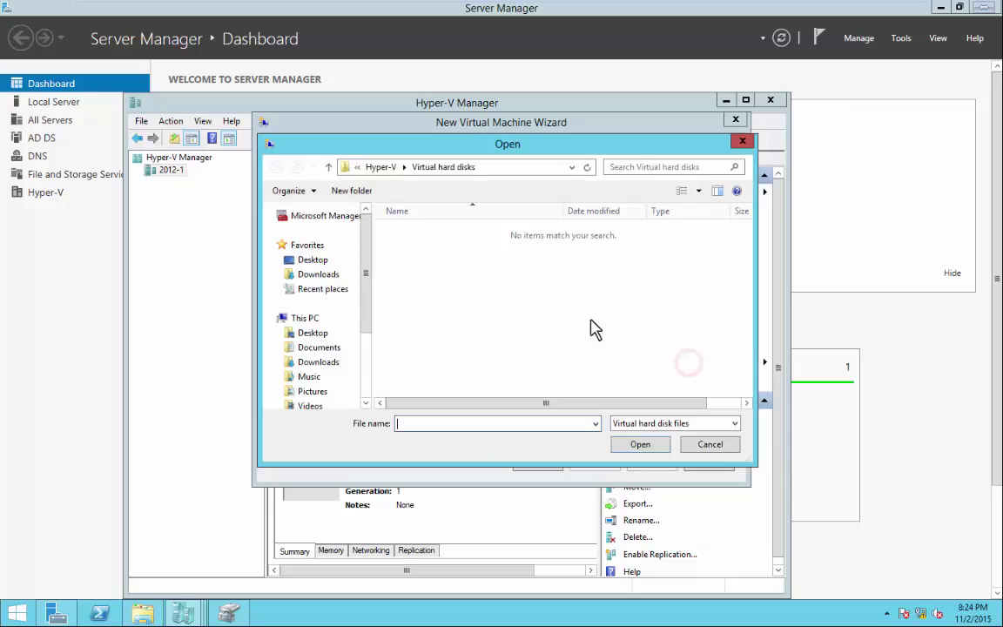
left_click_drag(370, 261, 369, 329)
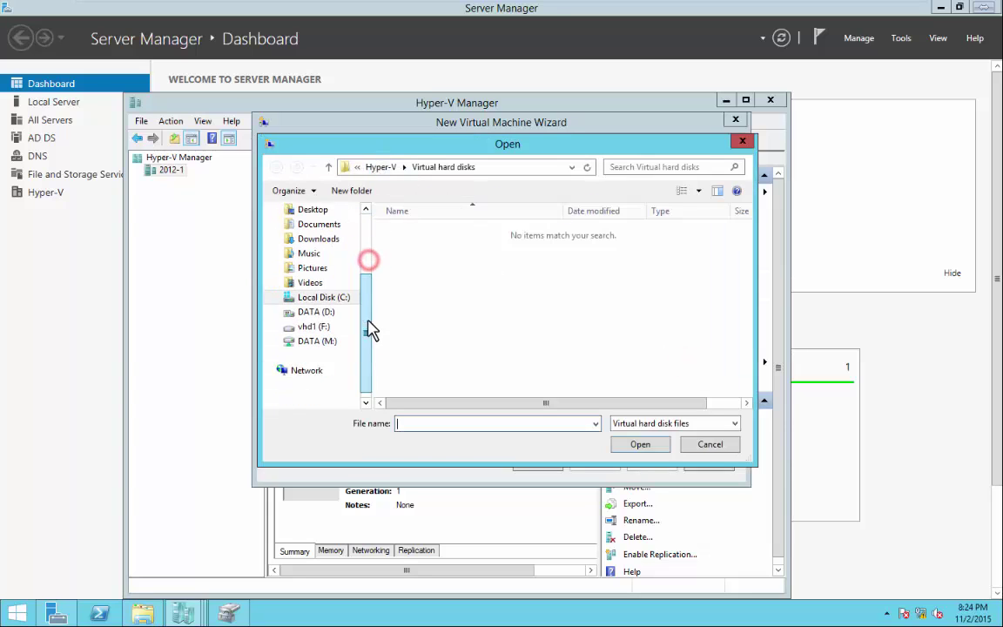
left_click(354, 327)
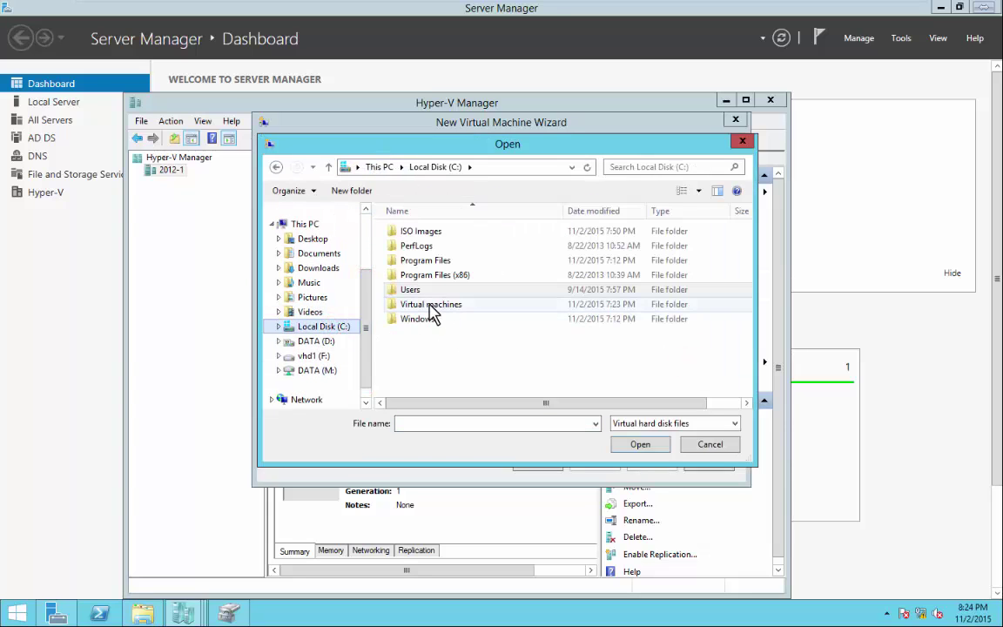
double_click(427, 305)
left_click(406, 232)
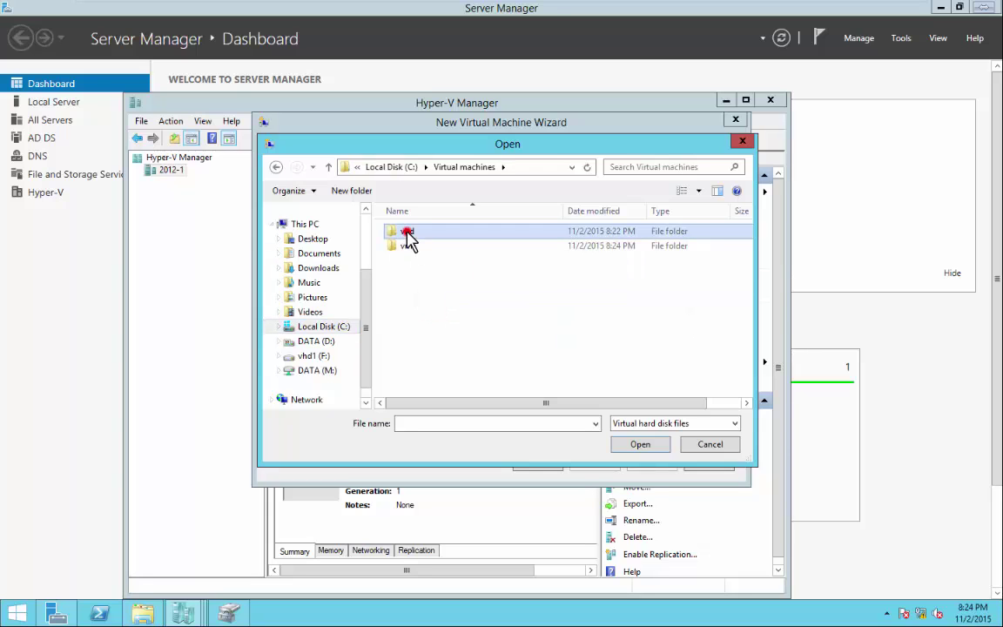
double_click(406, 232)
left_click(418, 260)
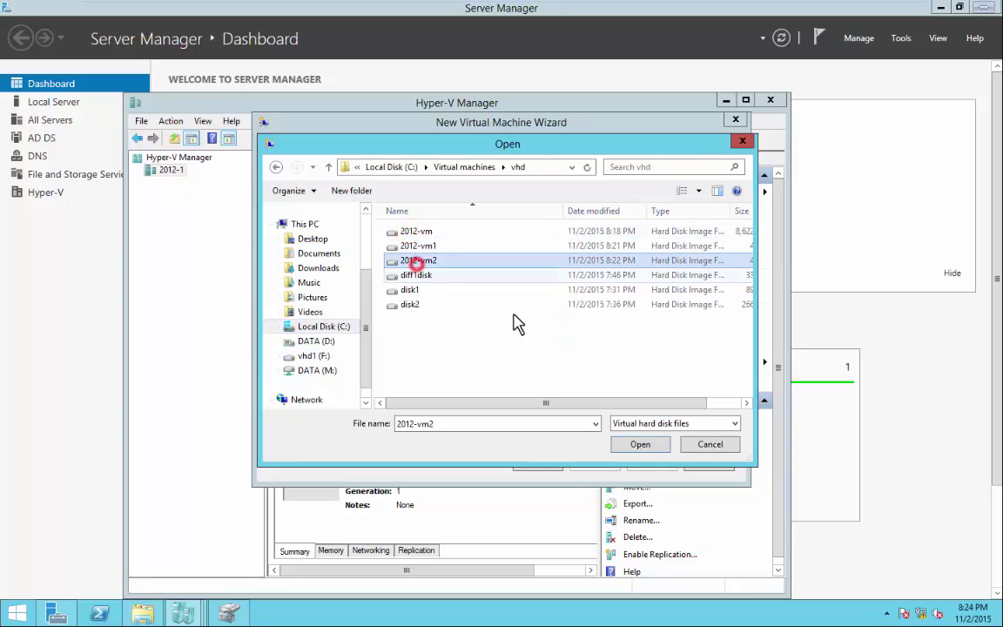
left_click(640, 444)
left_click(606, 467)
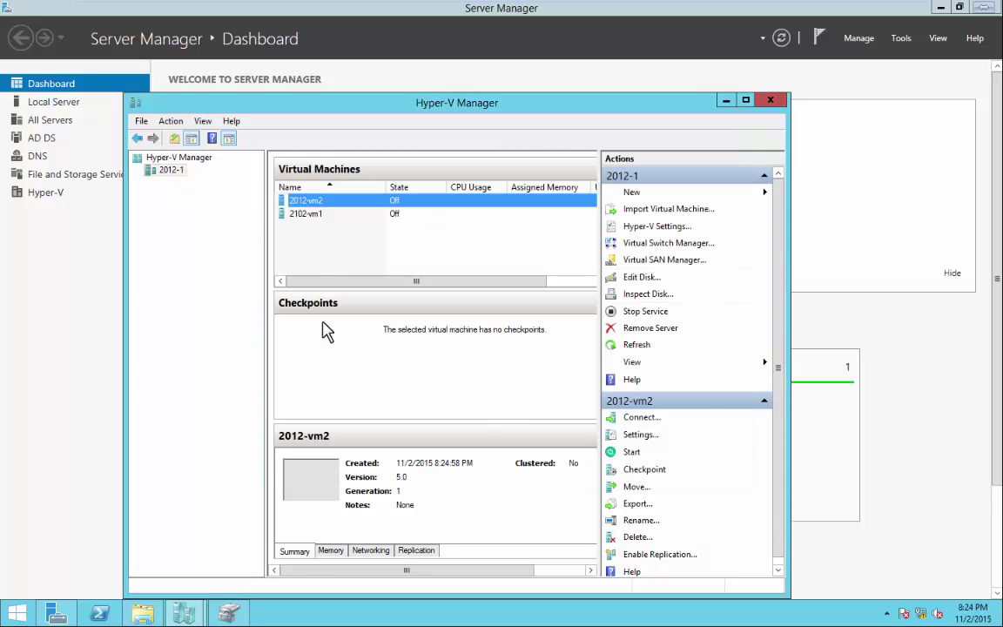
Start 2102-vm1 and 2012-vm2, then select 2102-vm1 to view its details.
right_click(314, 215)
left_click(349, 265)
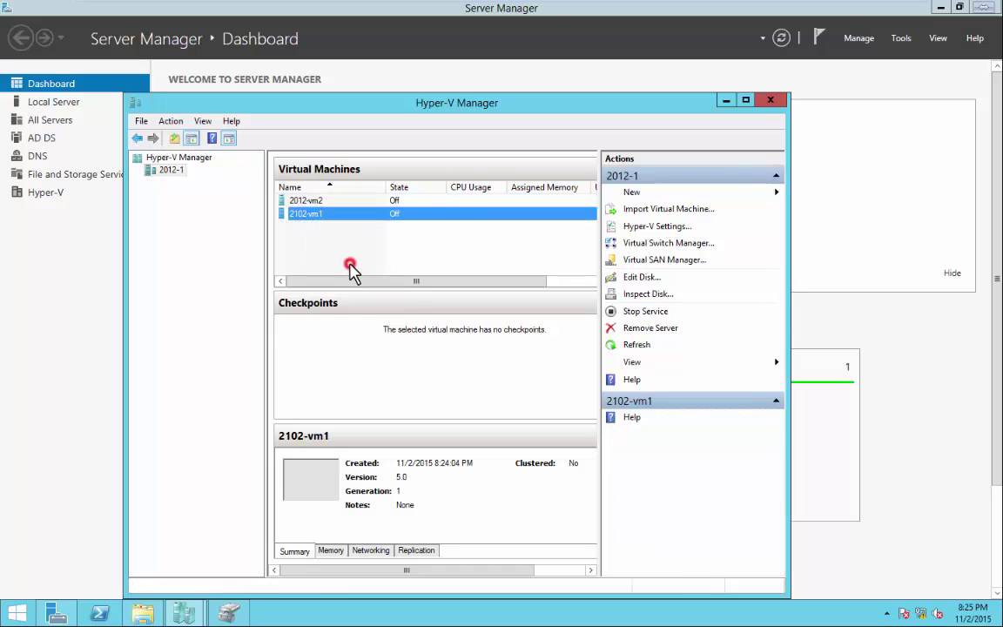
right_click(309, 200)
left_click(294, 249)
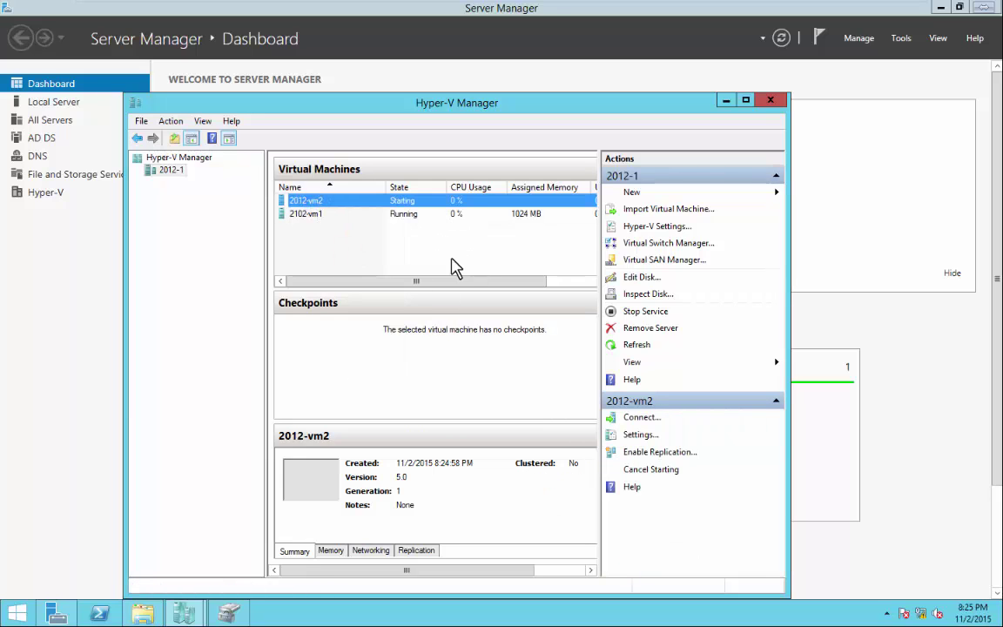
left_click(317, 215)
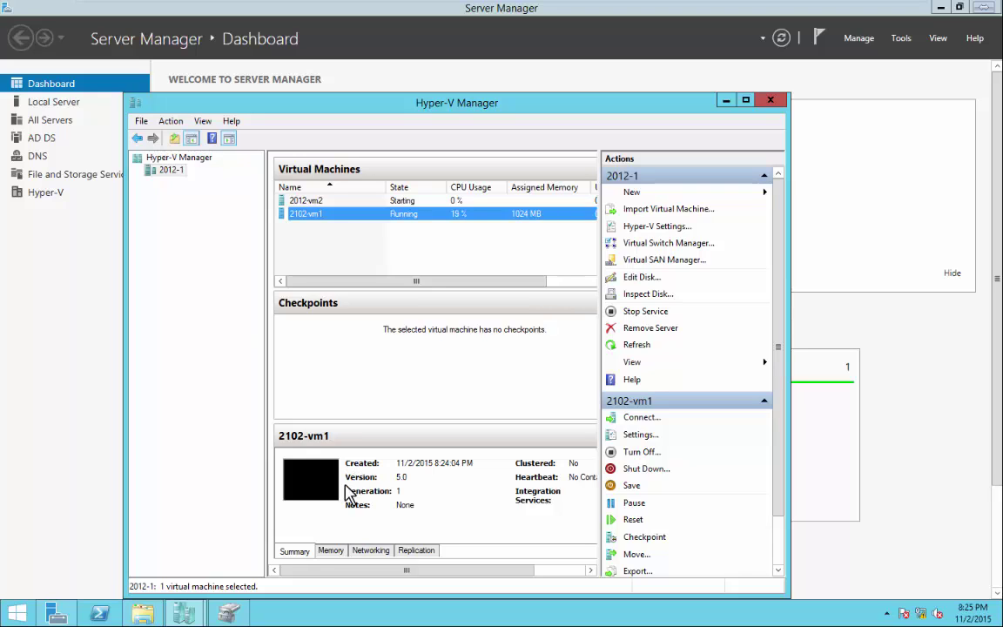
Connect to 2102-vm1 and 2012-vm2 and place both console windows side by side.
double_click(314, 215)
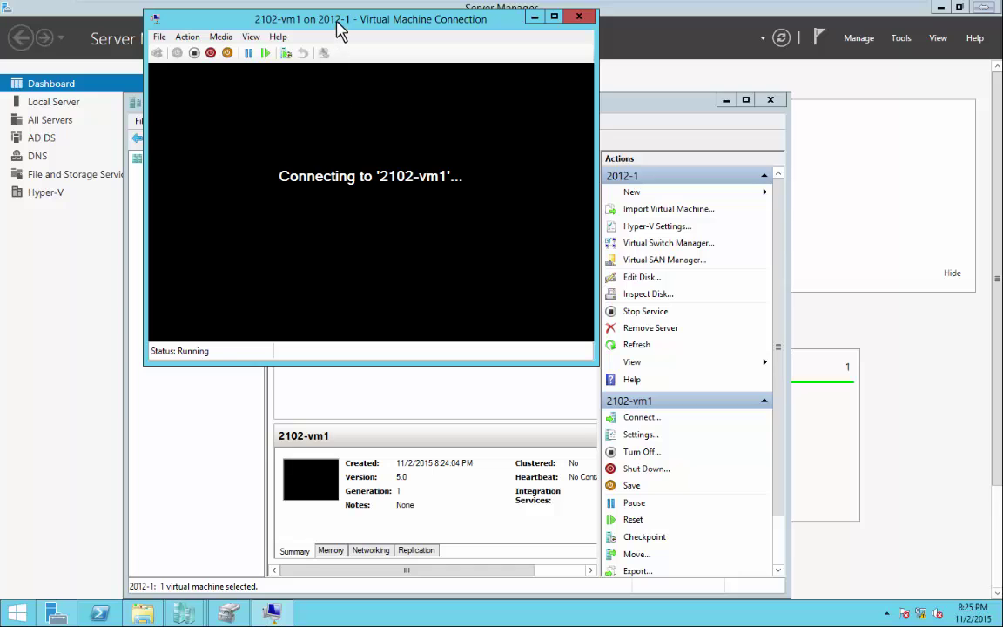
left_click_drag(336, 18, 829, 124)
left_click(311, 200)
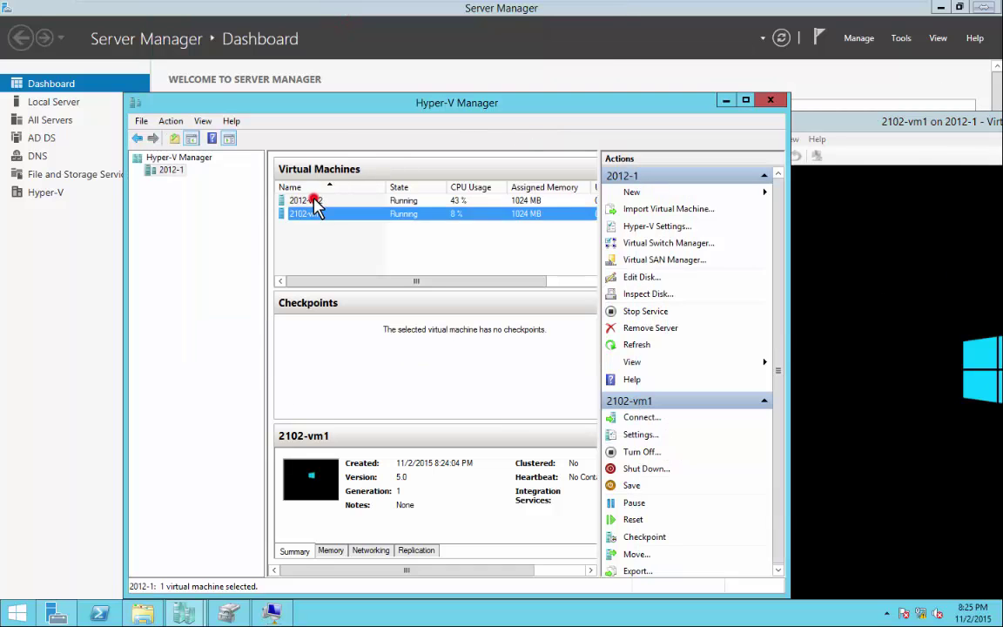
right_click(314, 202)
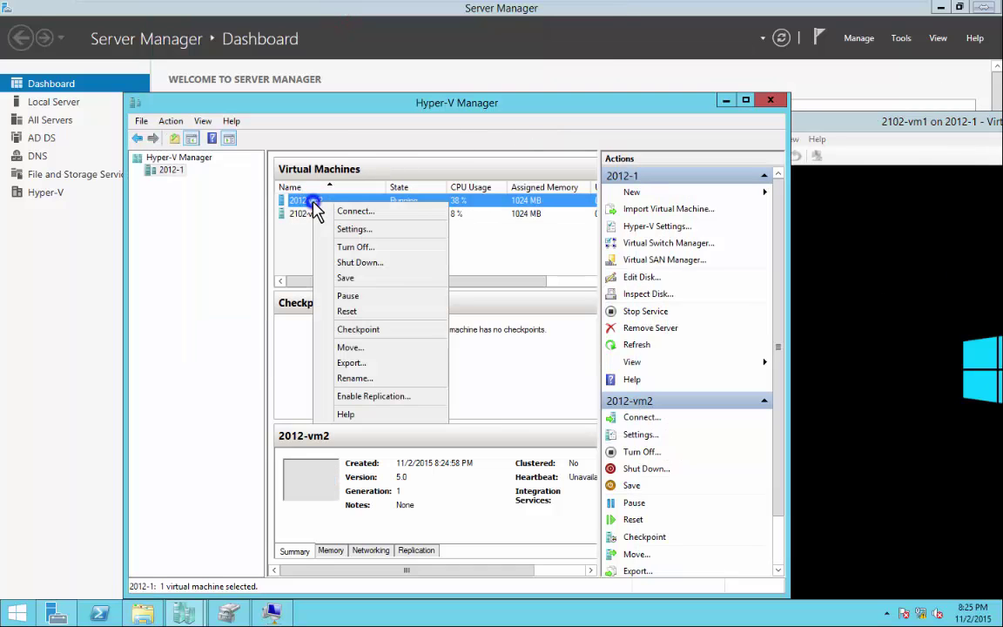
left_click(349, 215)
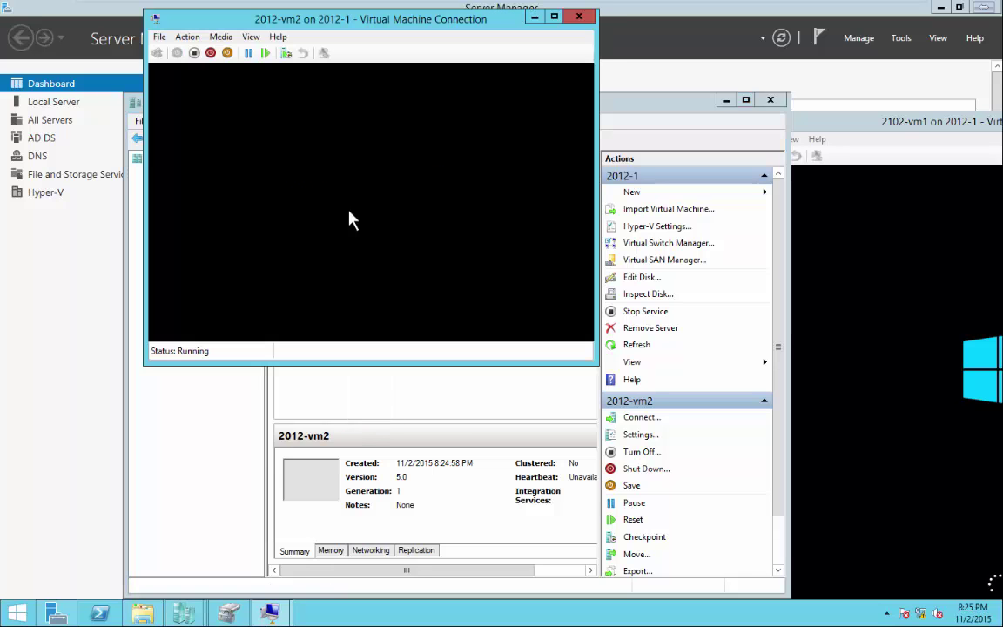
left_click_drag(428, 18, 304, 216)
left_click_drag(847, 127, 641, 101)
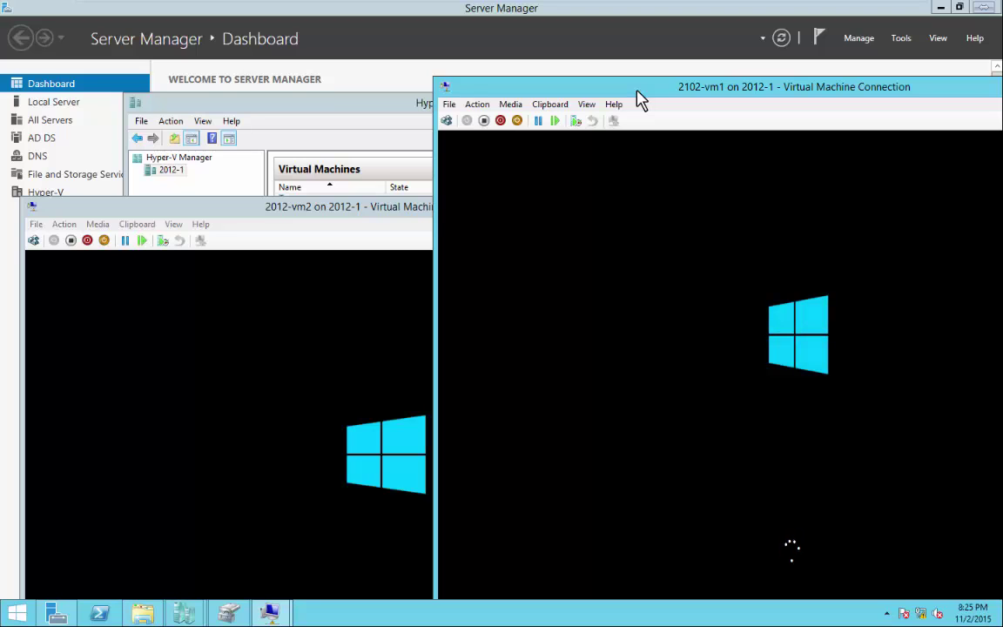
left_click_drag(313, 211, 283, 131)
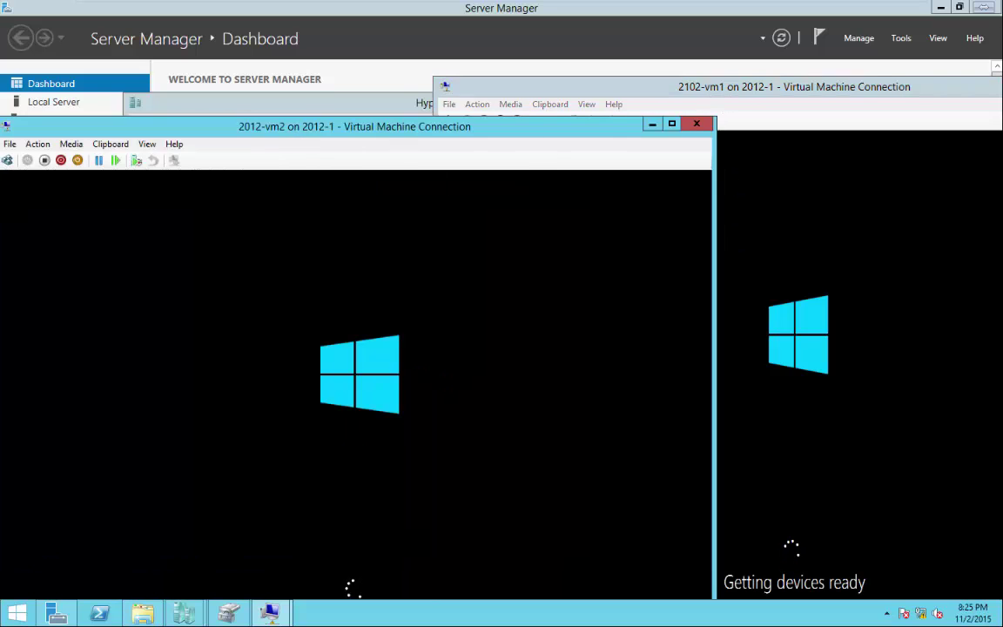
left_click(148, 615)
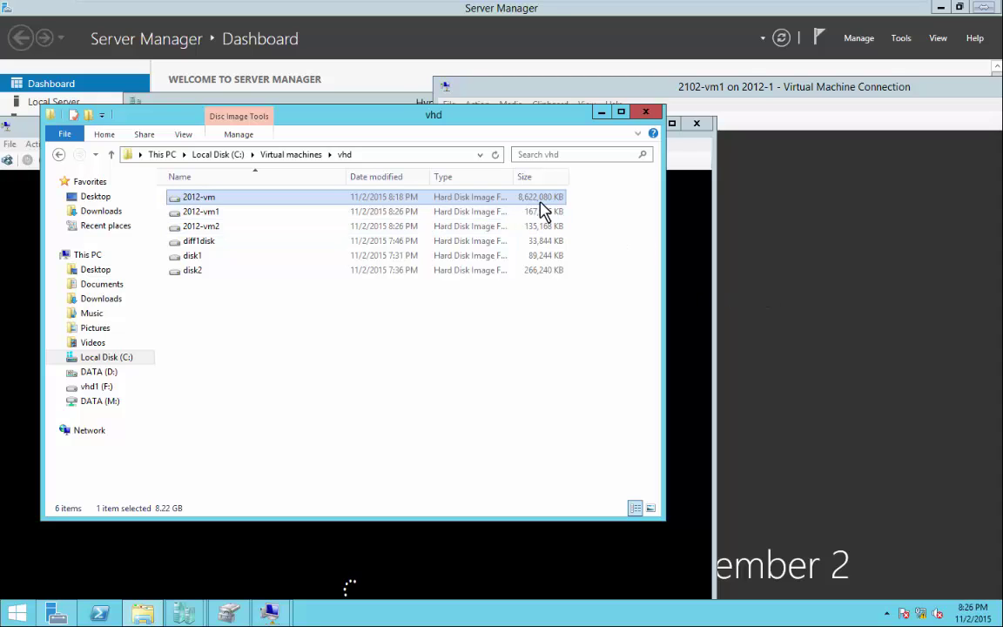
left_click(844, 275)
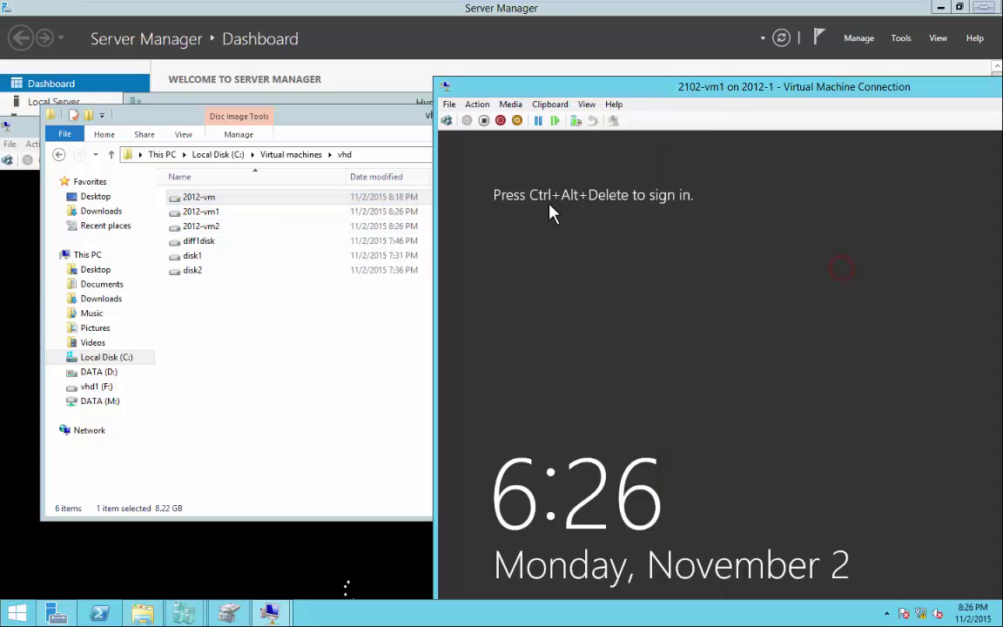
left_click(302, 553)
left_click(791, 385)
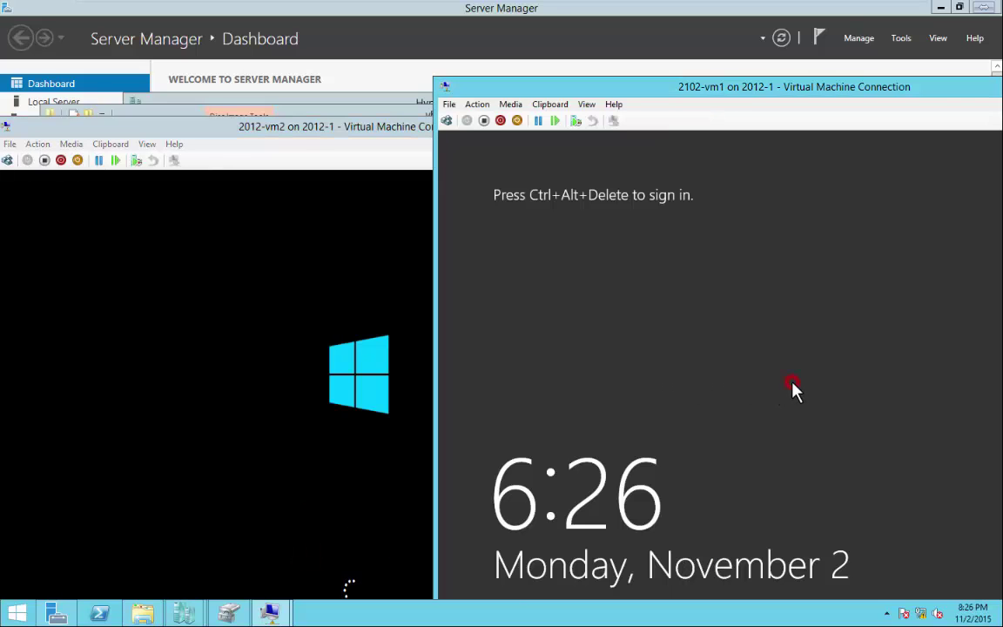
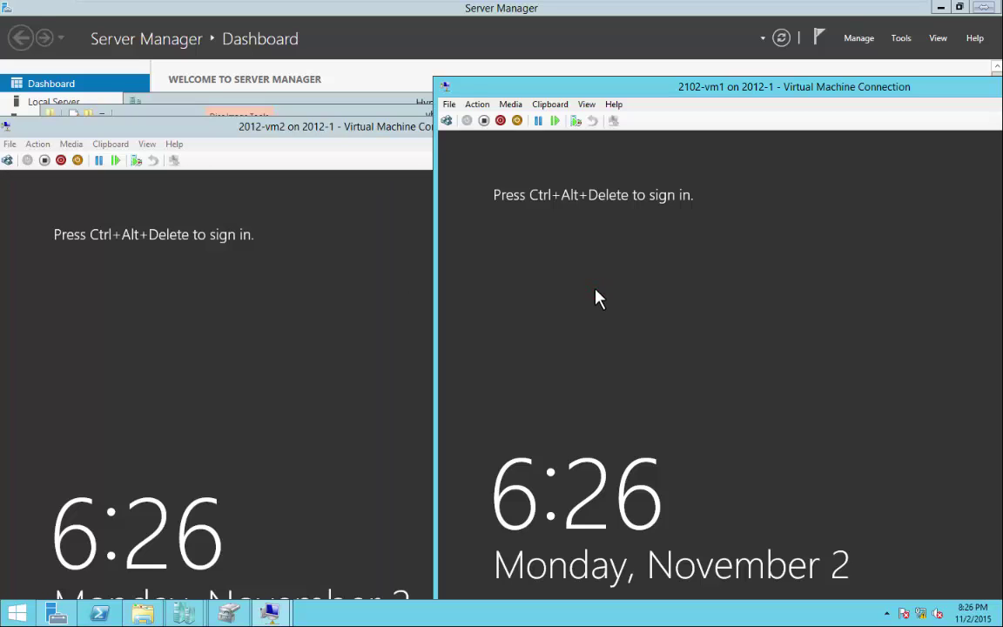
Send Ctrl+Alt+Delete to 2102-vm1 and 2012-vm2 to reach their Administrator password prompts.
key("ctrl+alt+End")
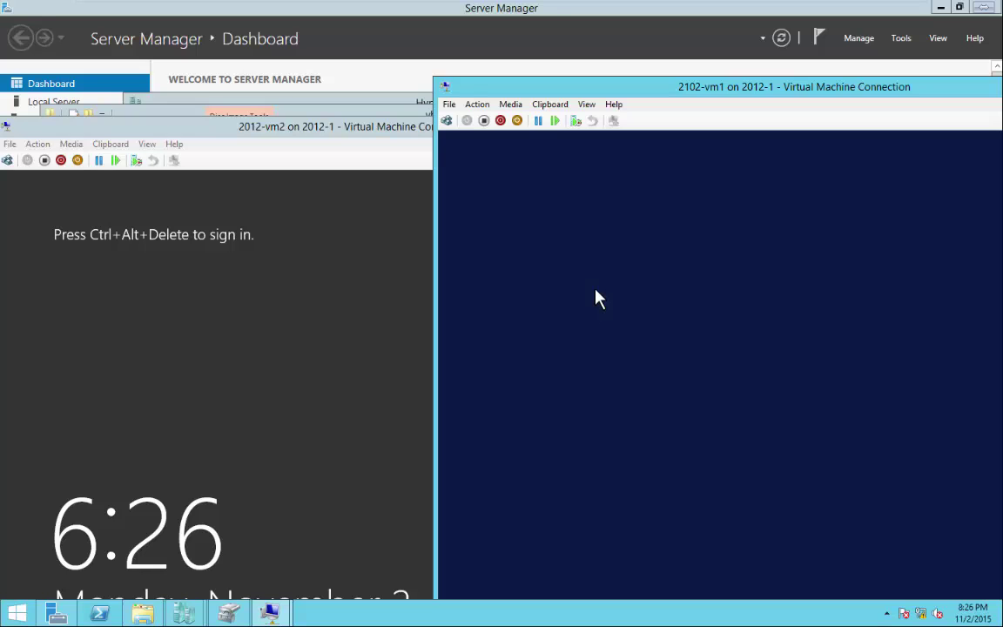
left_click(315, 344)
key("ctrl+alt+End")
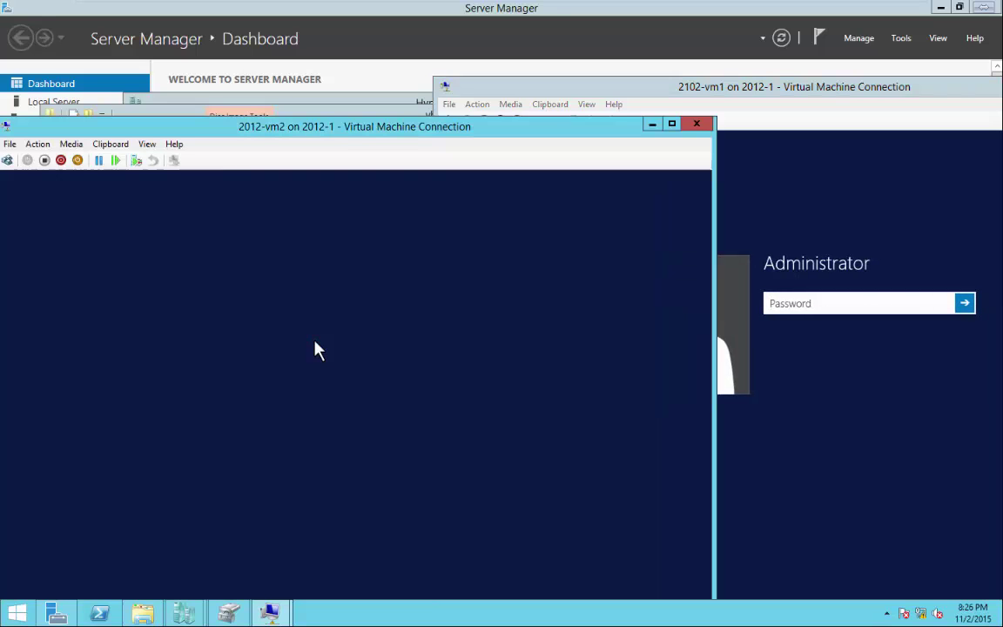
Arrange the 2012-vm2, 2102-vm1 and vhd folder windows side by side, then turn on Num Lock in 2012-vm2.
left_click_drag(383, 129, 300, 162)
left_click(711, 89)
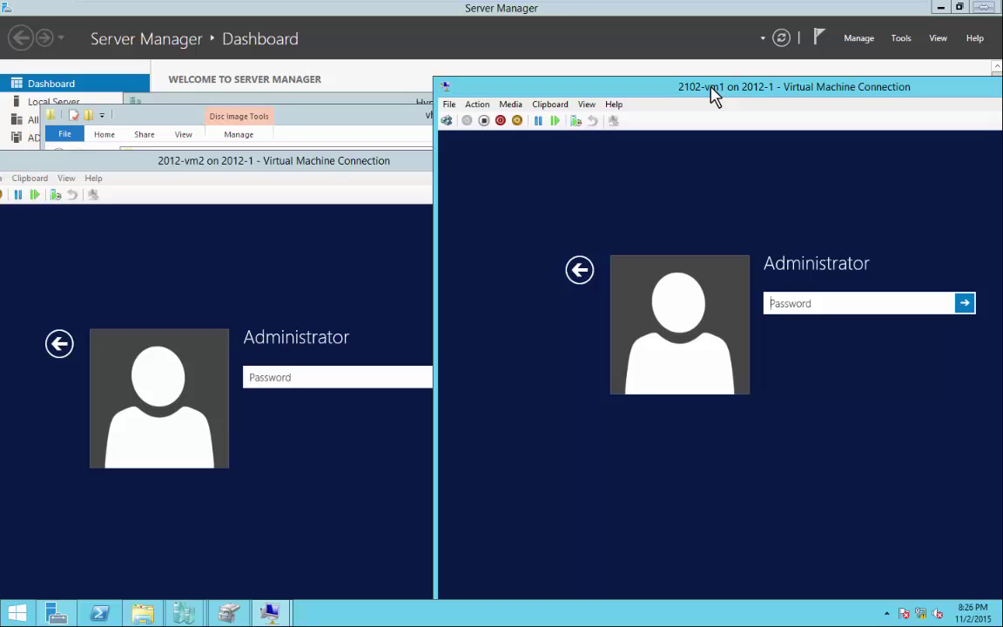
left_click_drag(369, 119, 373, 54)
left_click(710, 89)
left_click(353, 548)
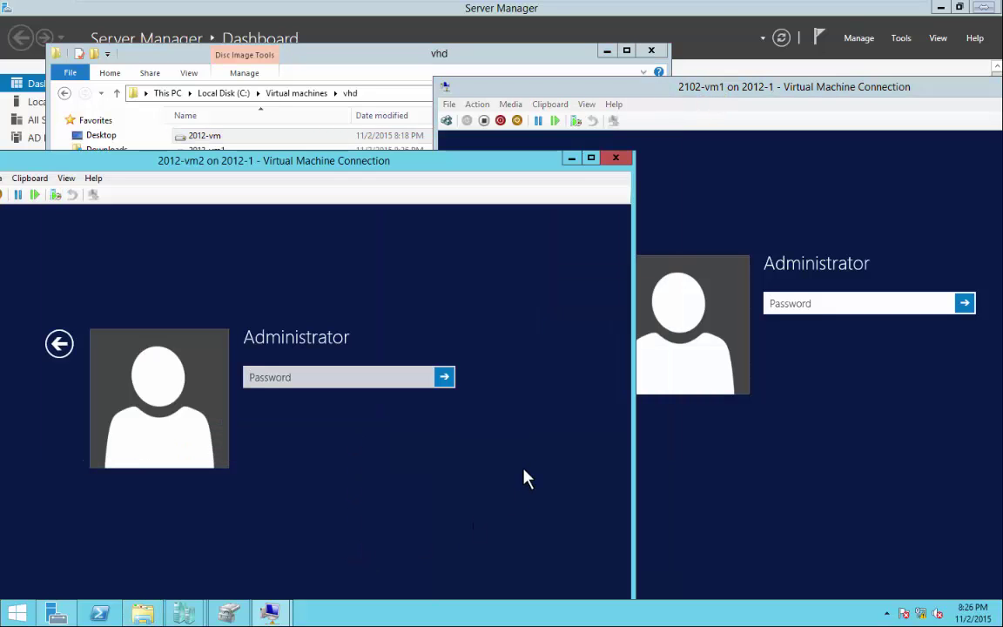
key("Num_Lock")
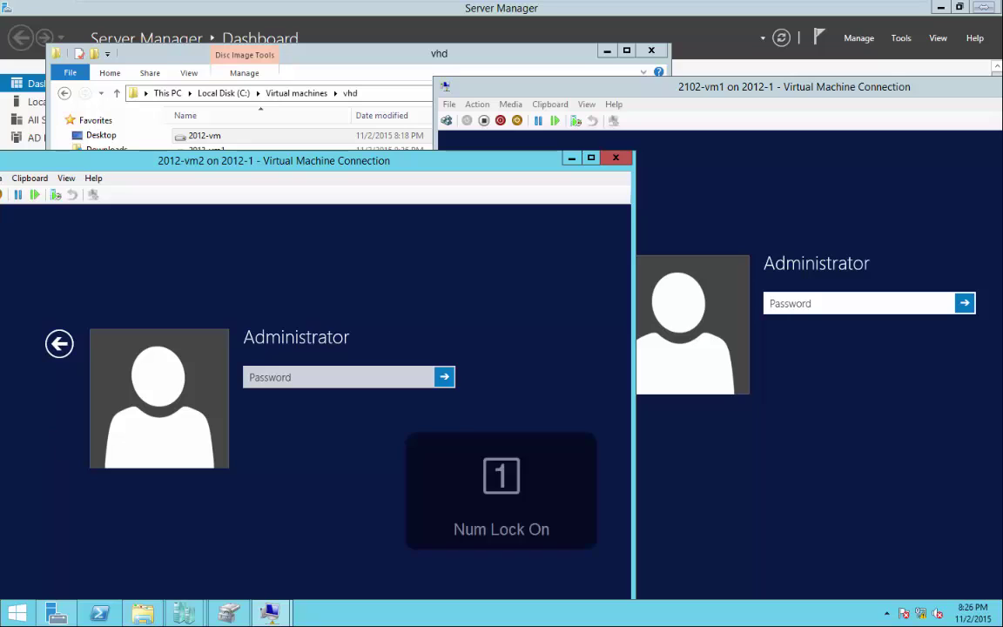